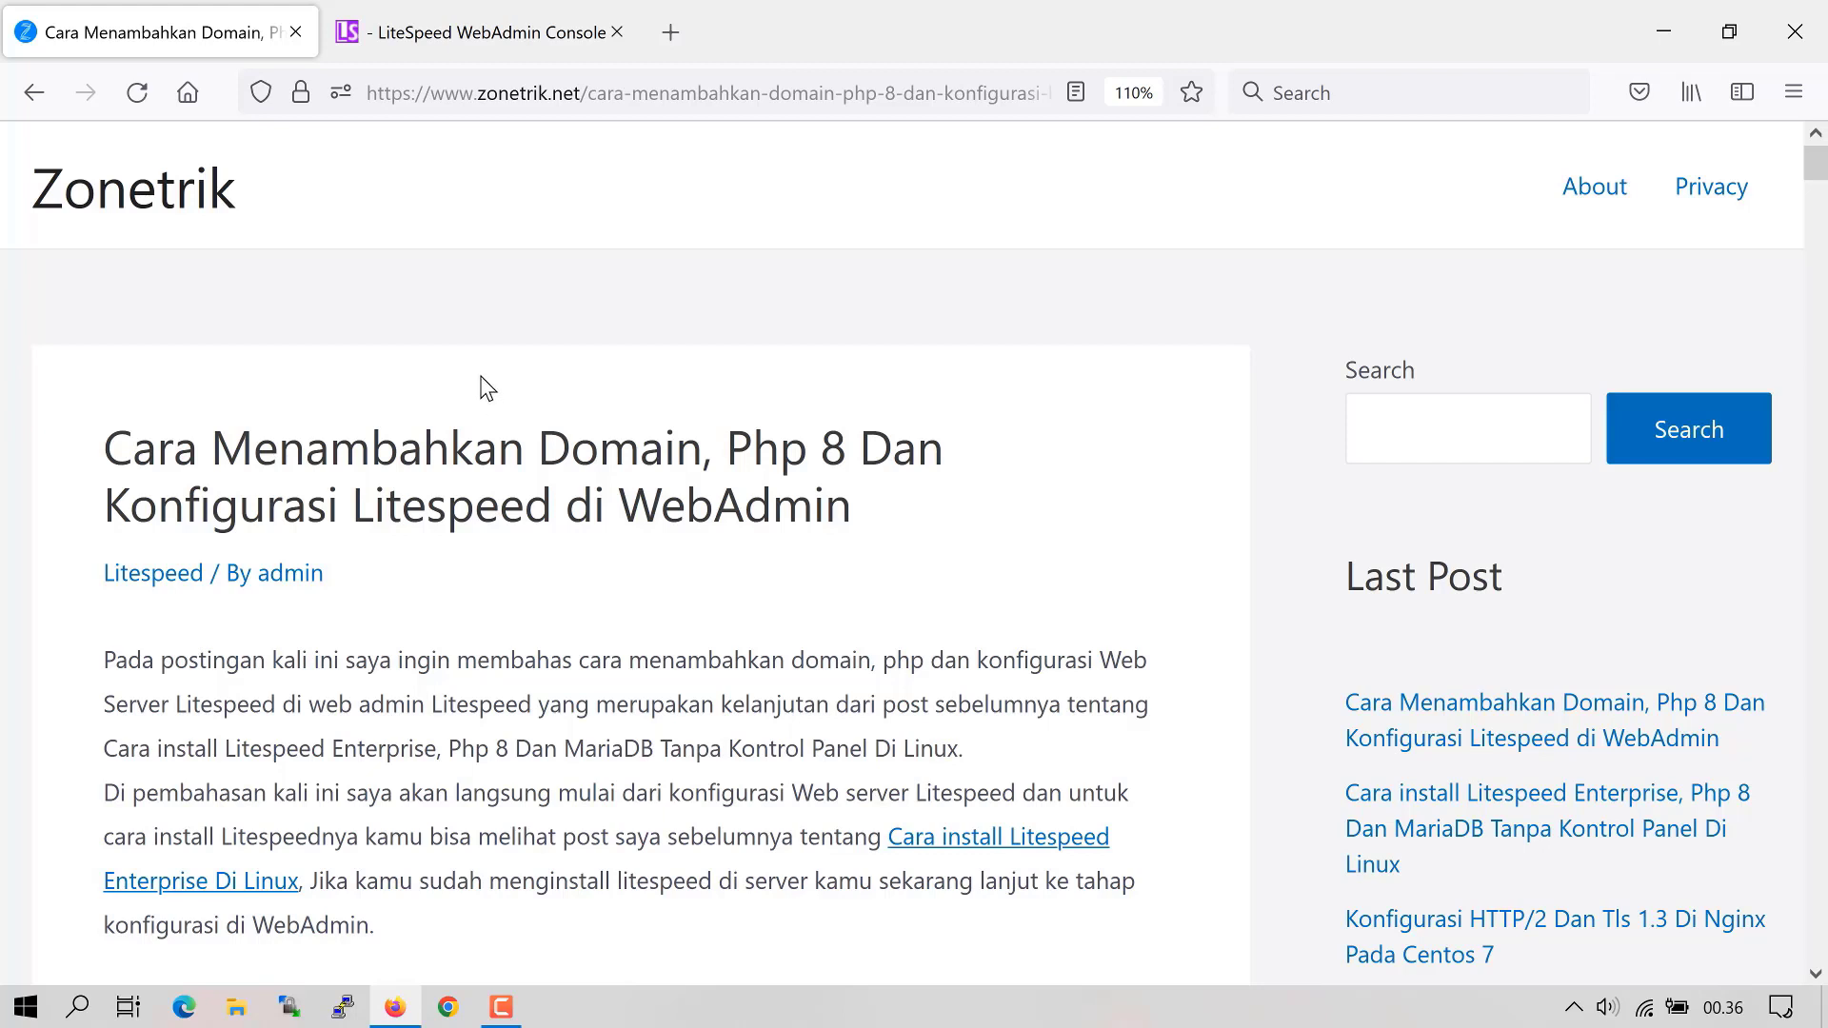
- Switch from the Zonetrik blog tab to the LiteSpeed WebAdmin Console login tab
key(ctrl+Tab)
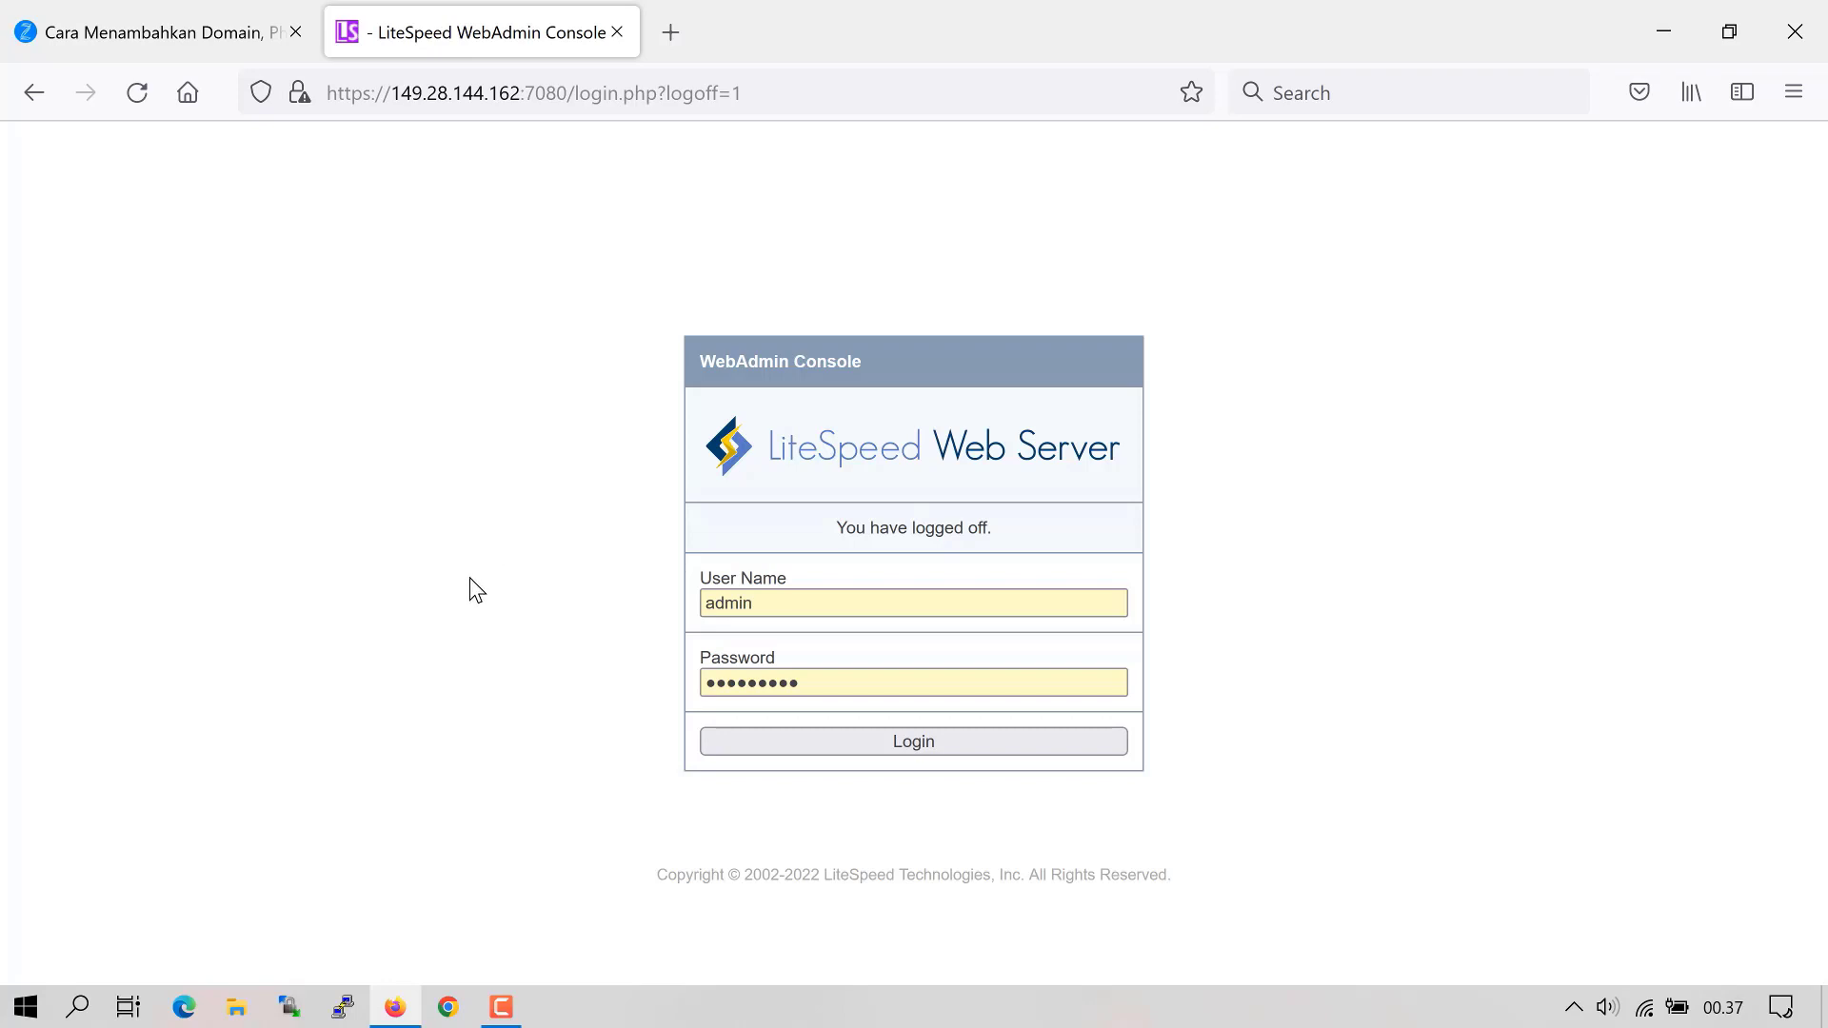
- Log in and open the server's HT Access settings for editing
key(Return)
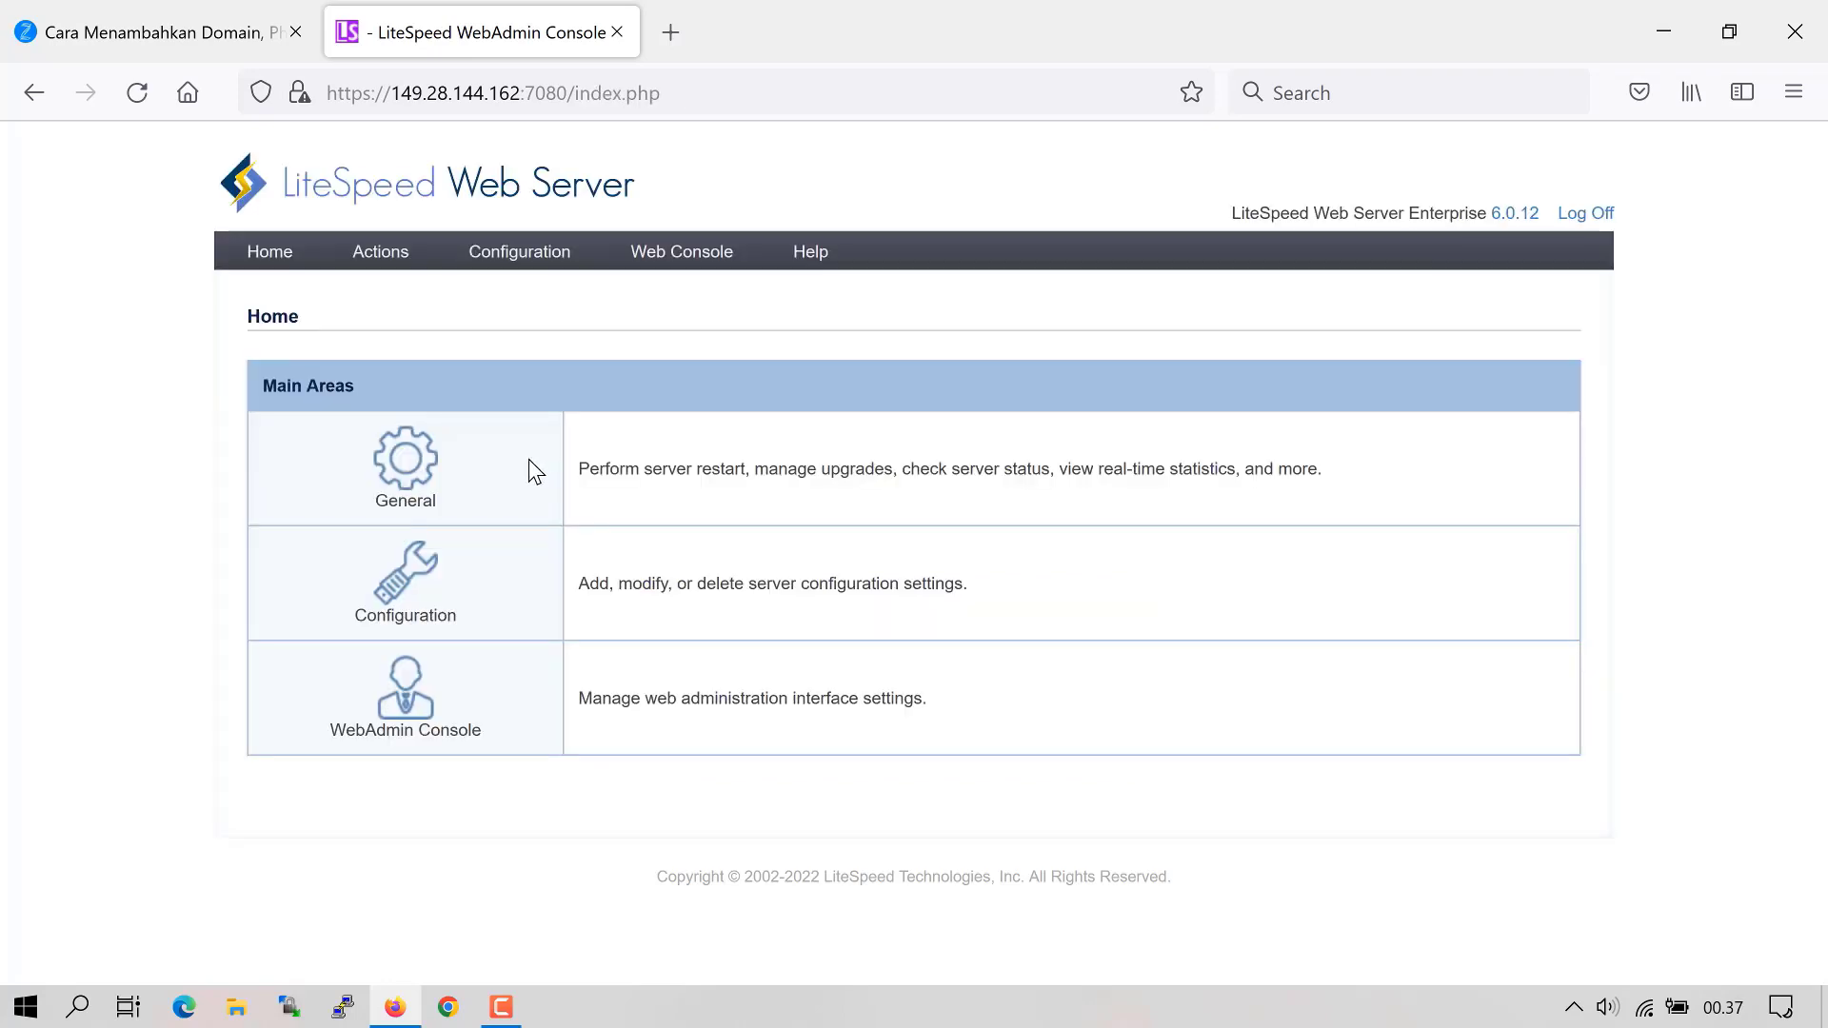
mouse_move(518, 251)
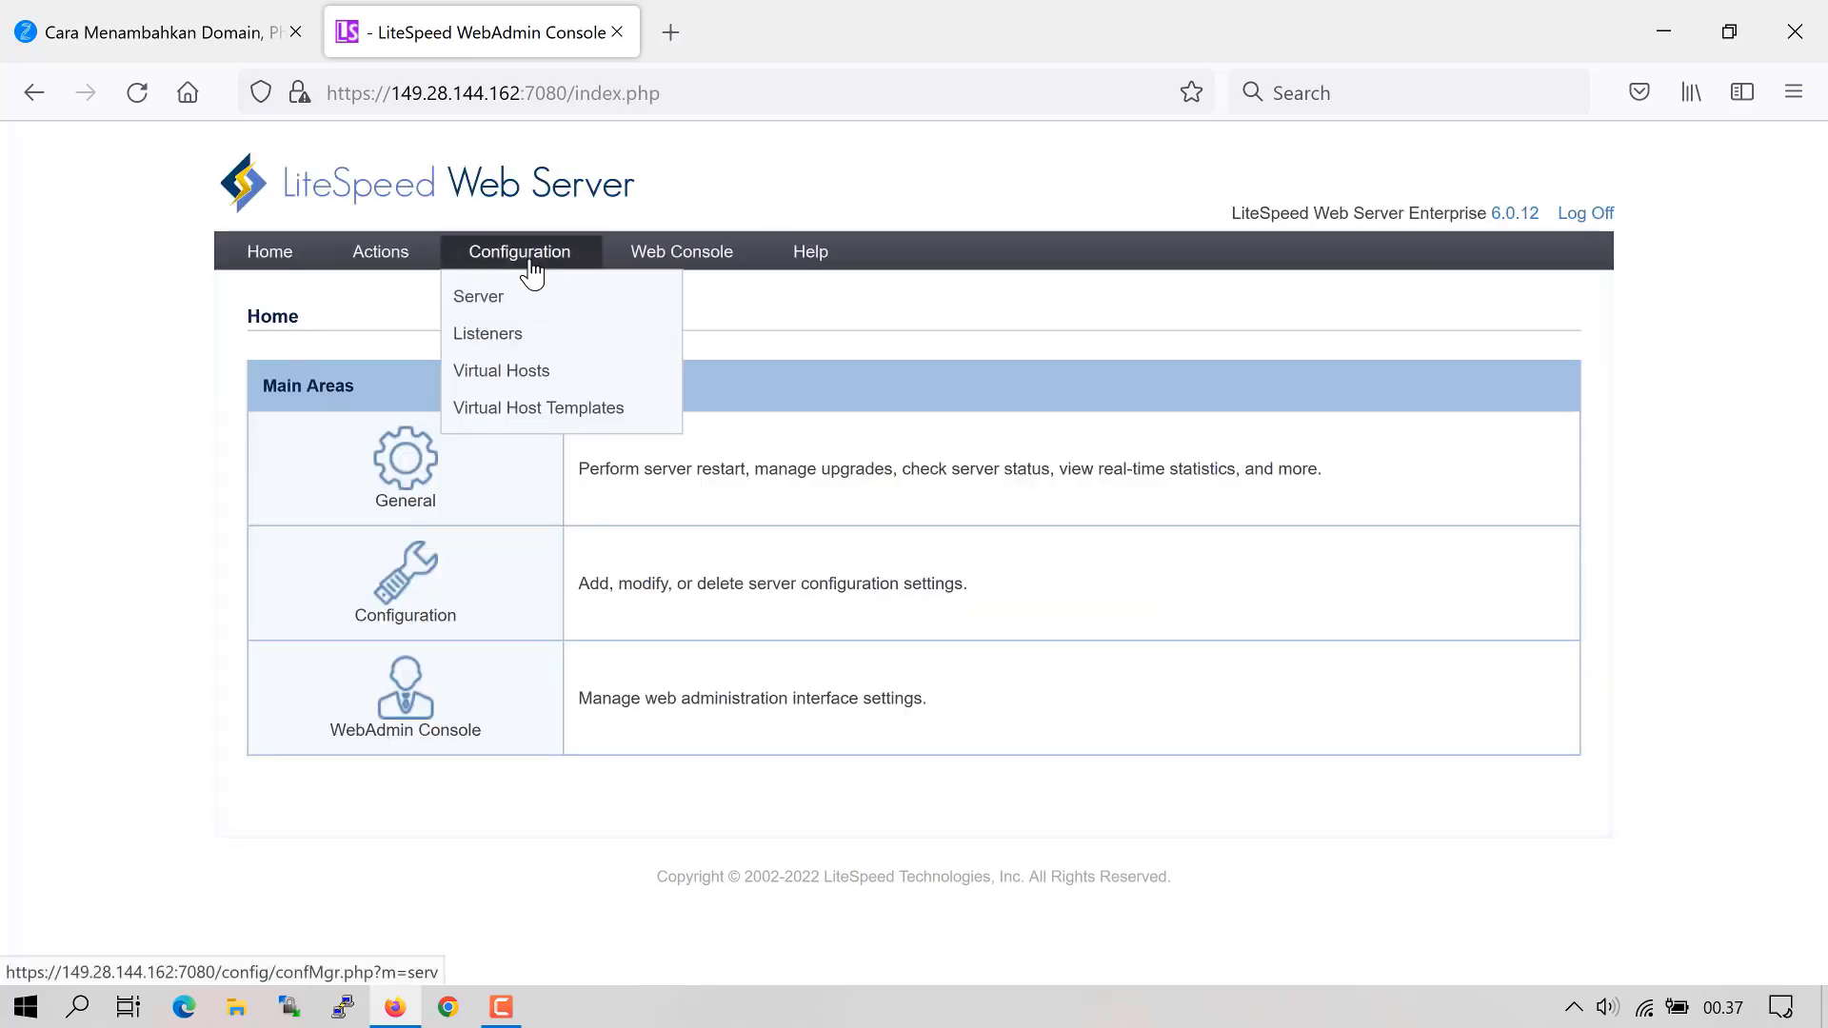
click(502, 307)
scroll(1514, 572, down, 10)
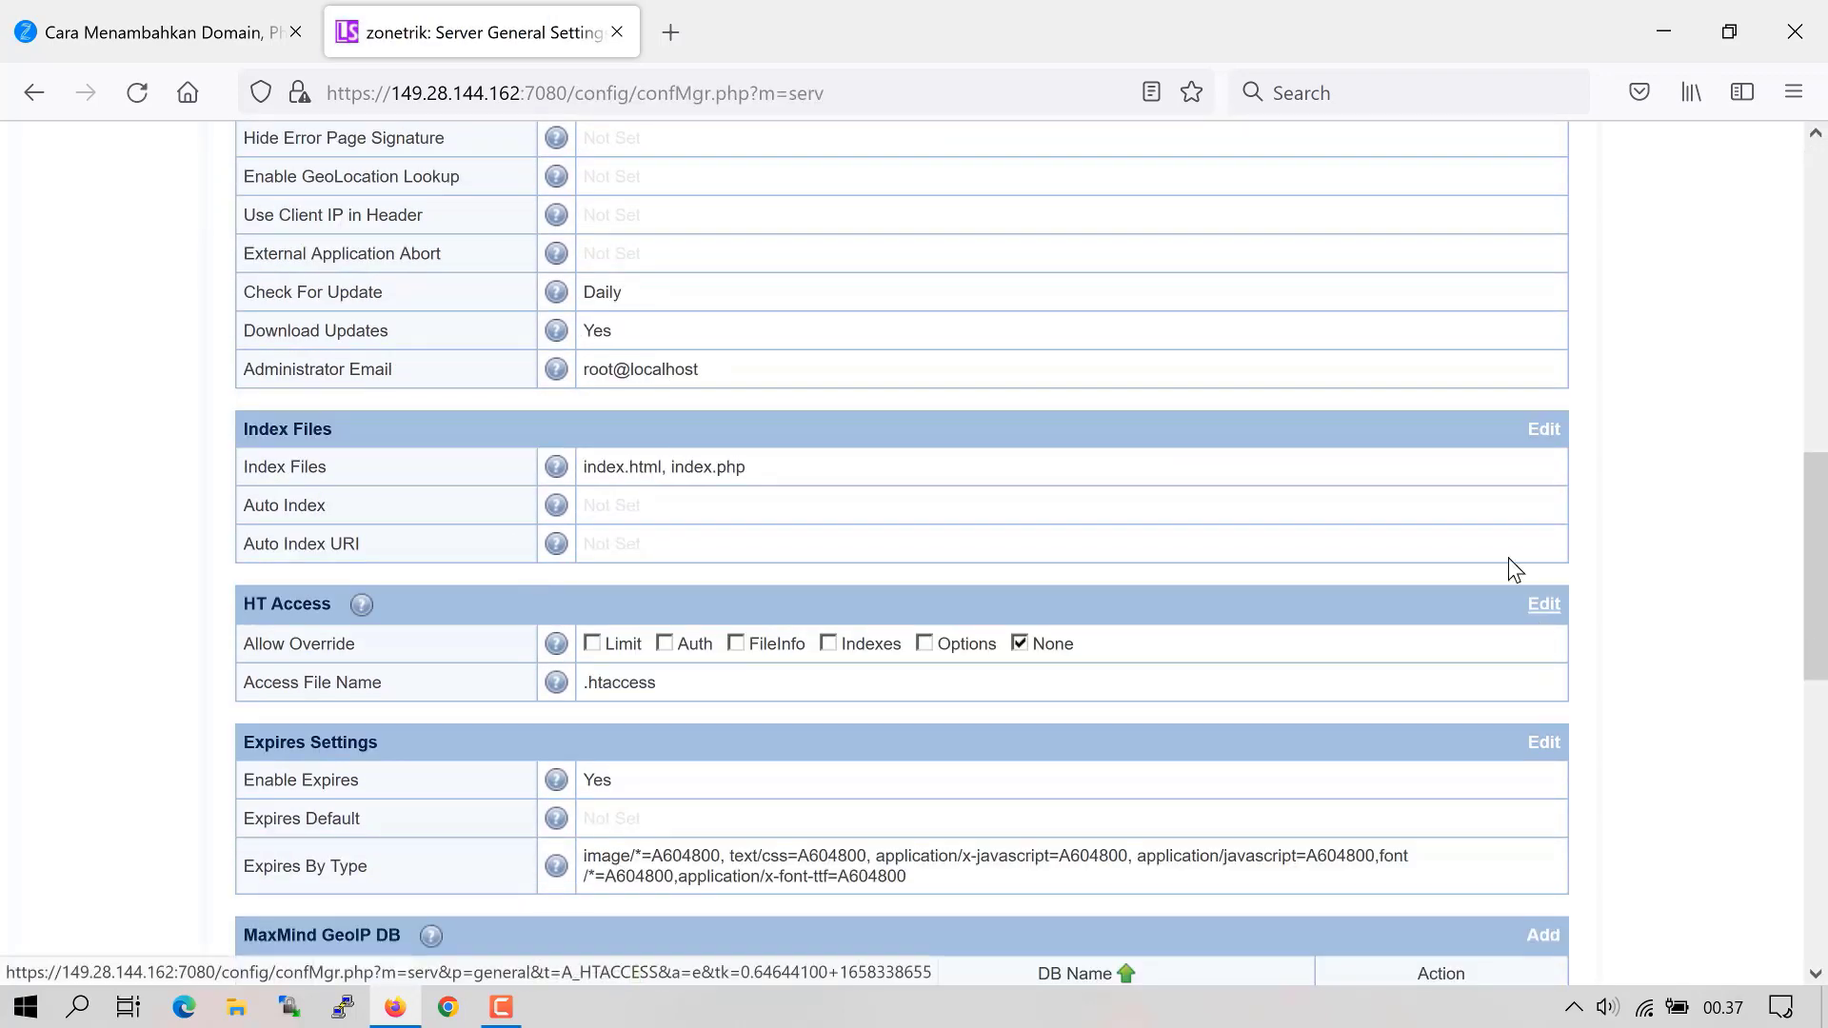
click(1546, 606)
- Allow Limit, Auth, FileInfo, Indexes and Options overrides in .htaccess, and save
click(599, 697)
click(683, 697)
click(769, 697)
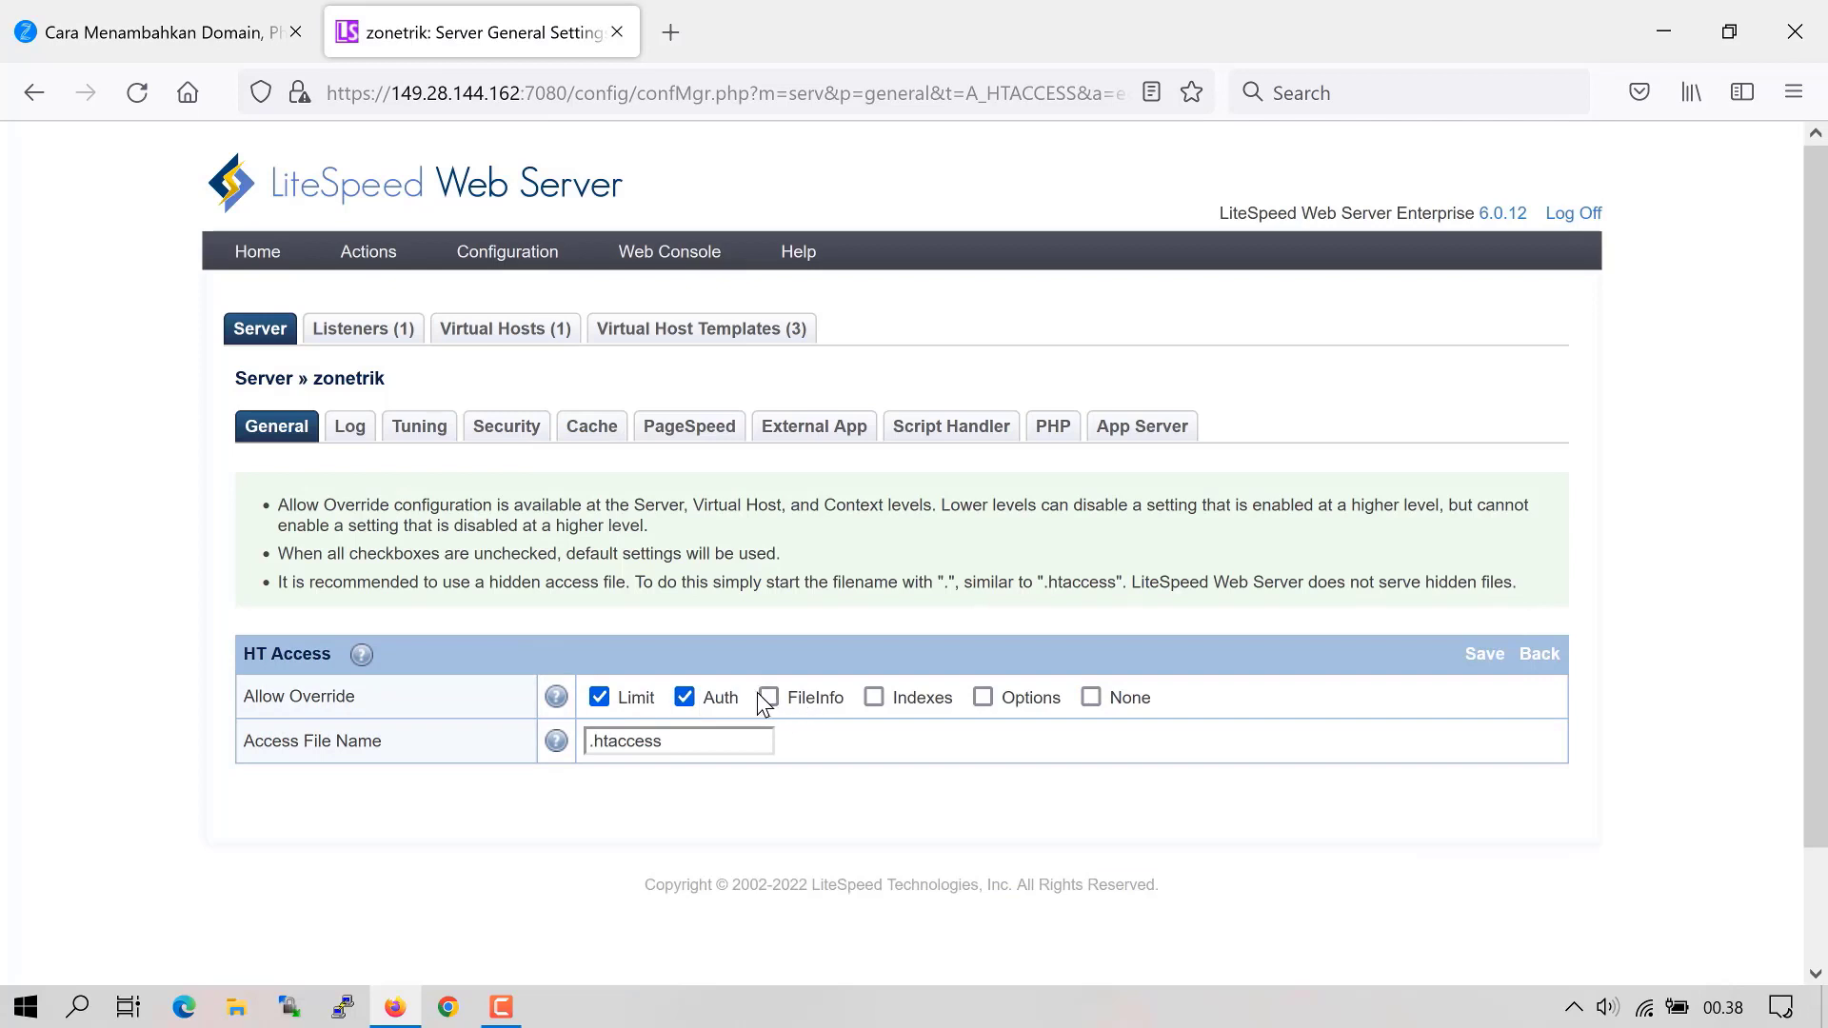
click(873, 697)
click(981, 697)
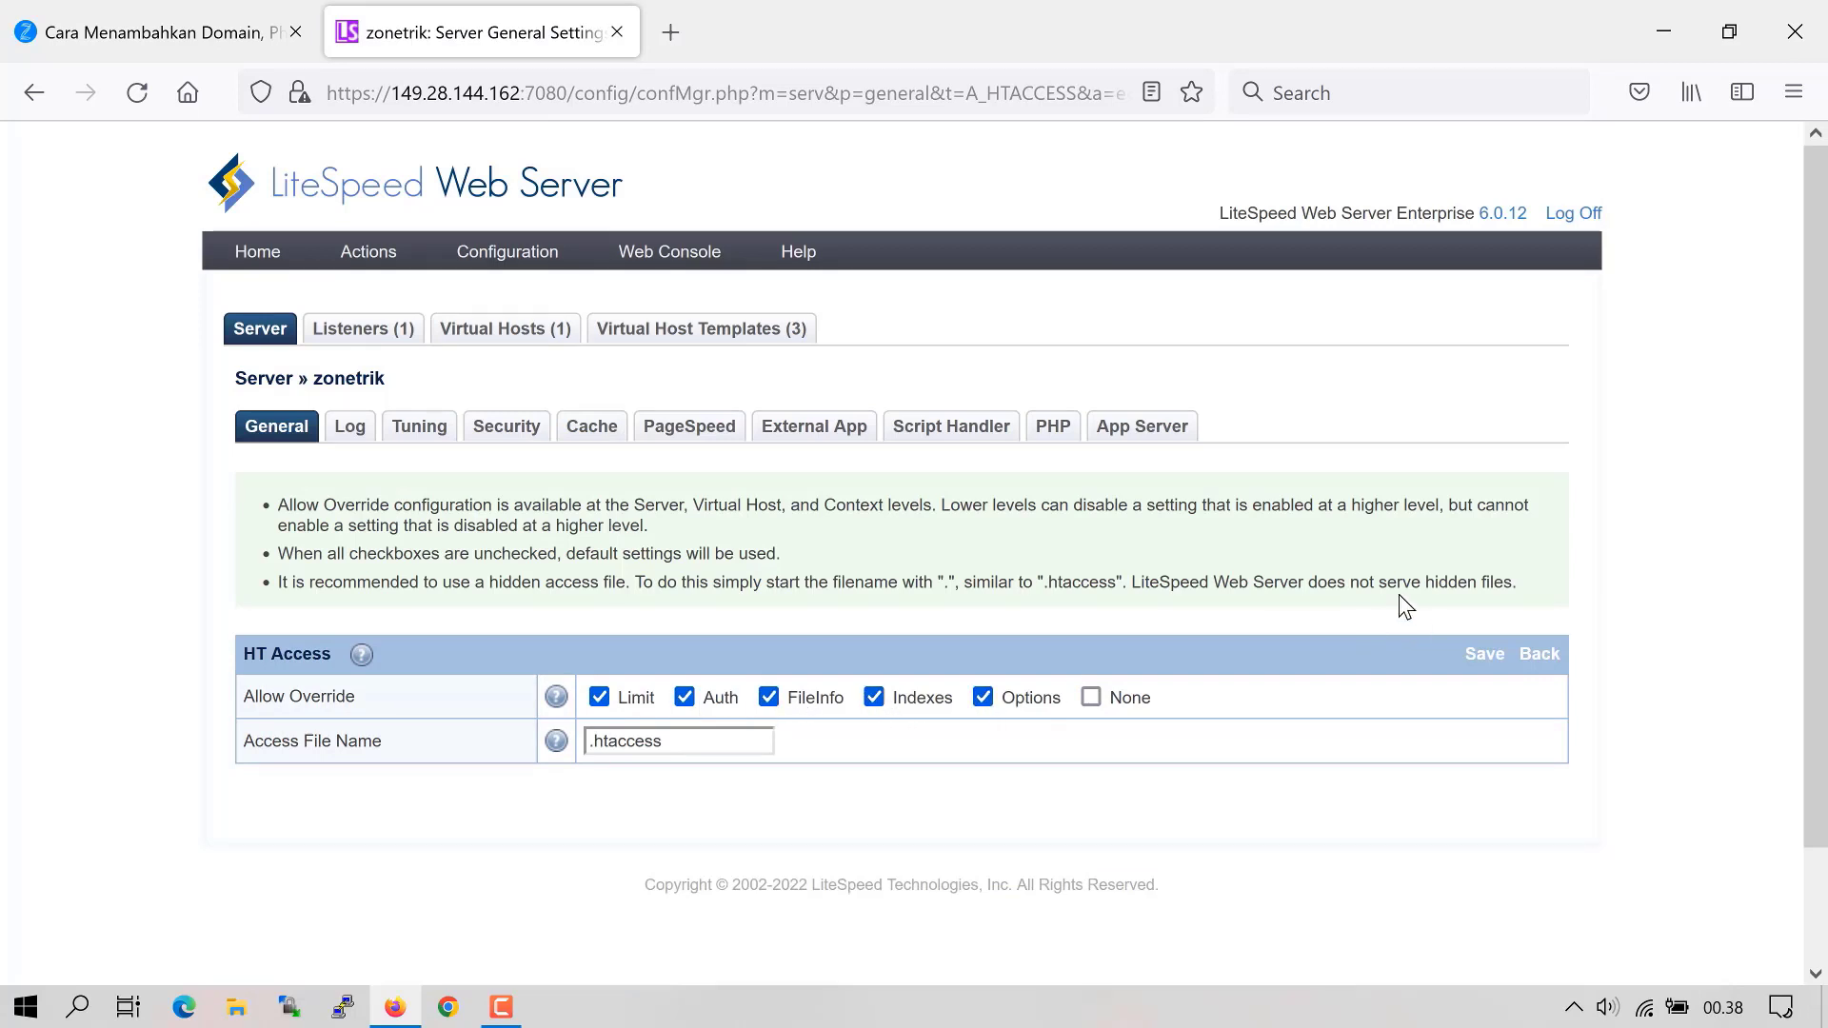
click(1485, 655)
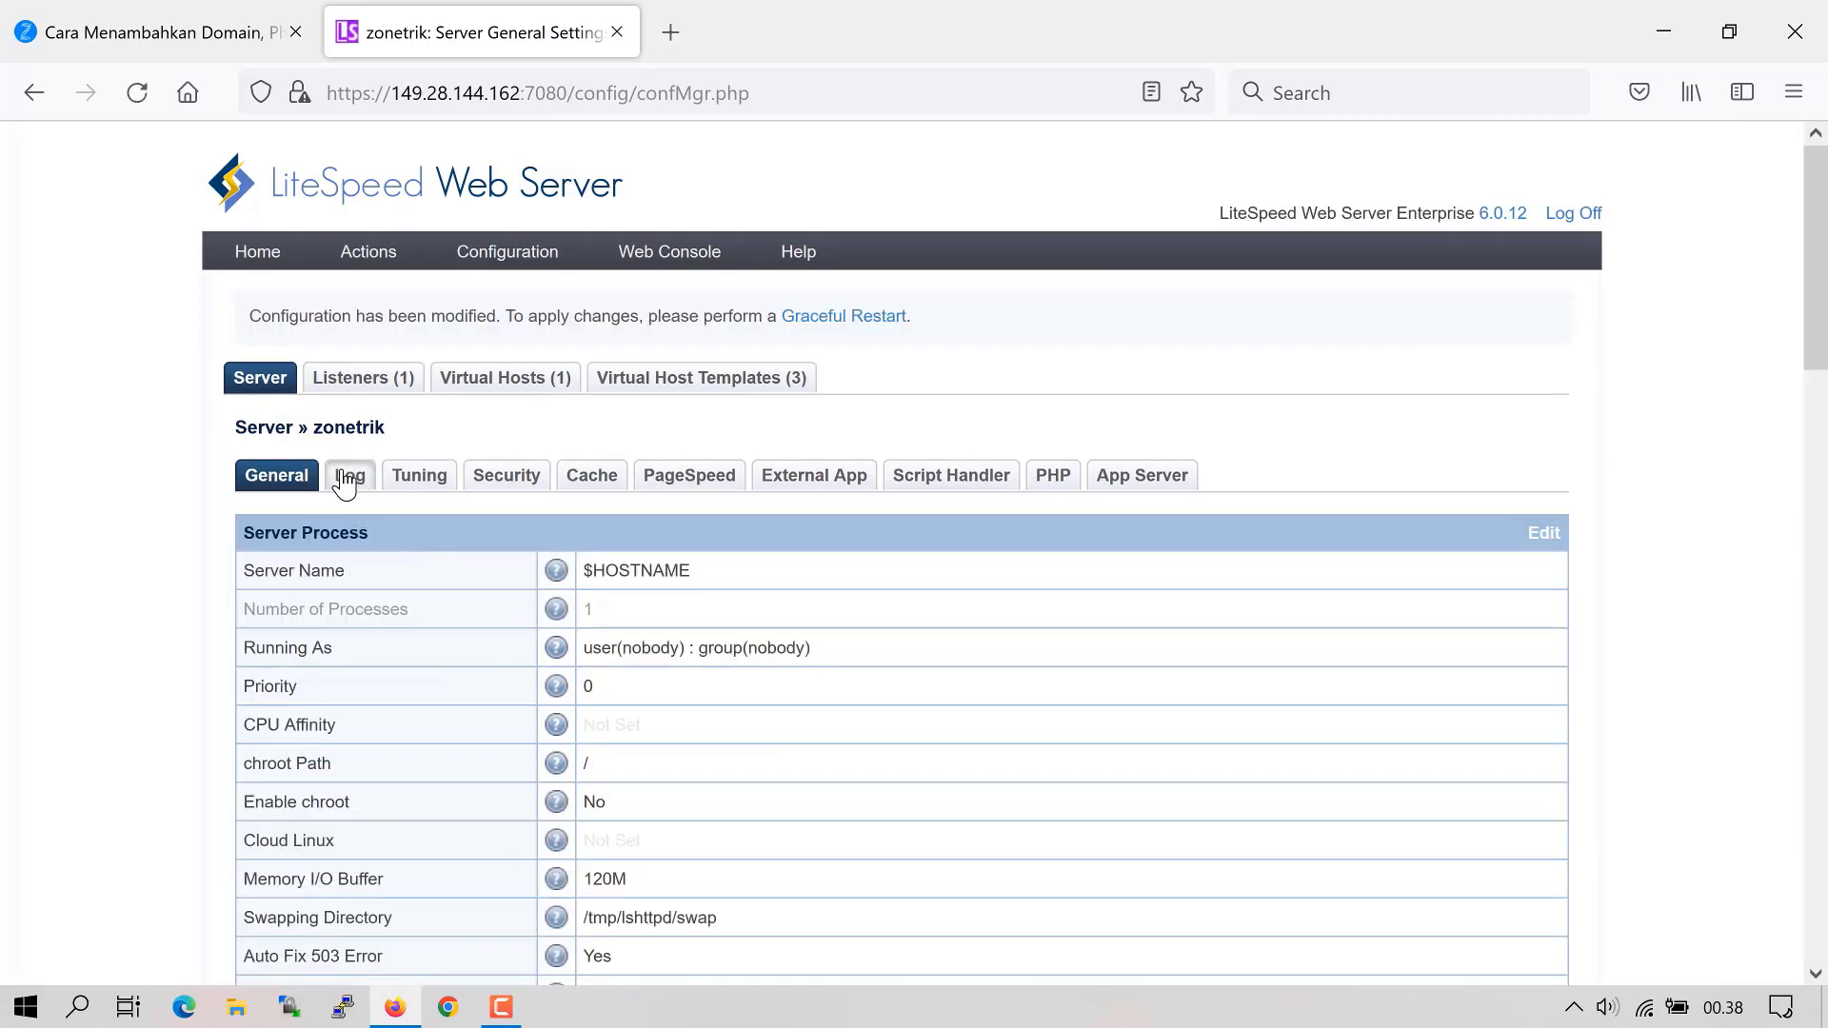
- Edit the server access log and paste in the combined log format string
click(348, 474)
scroll(1539, 614, down, 3)
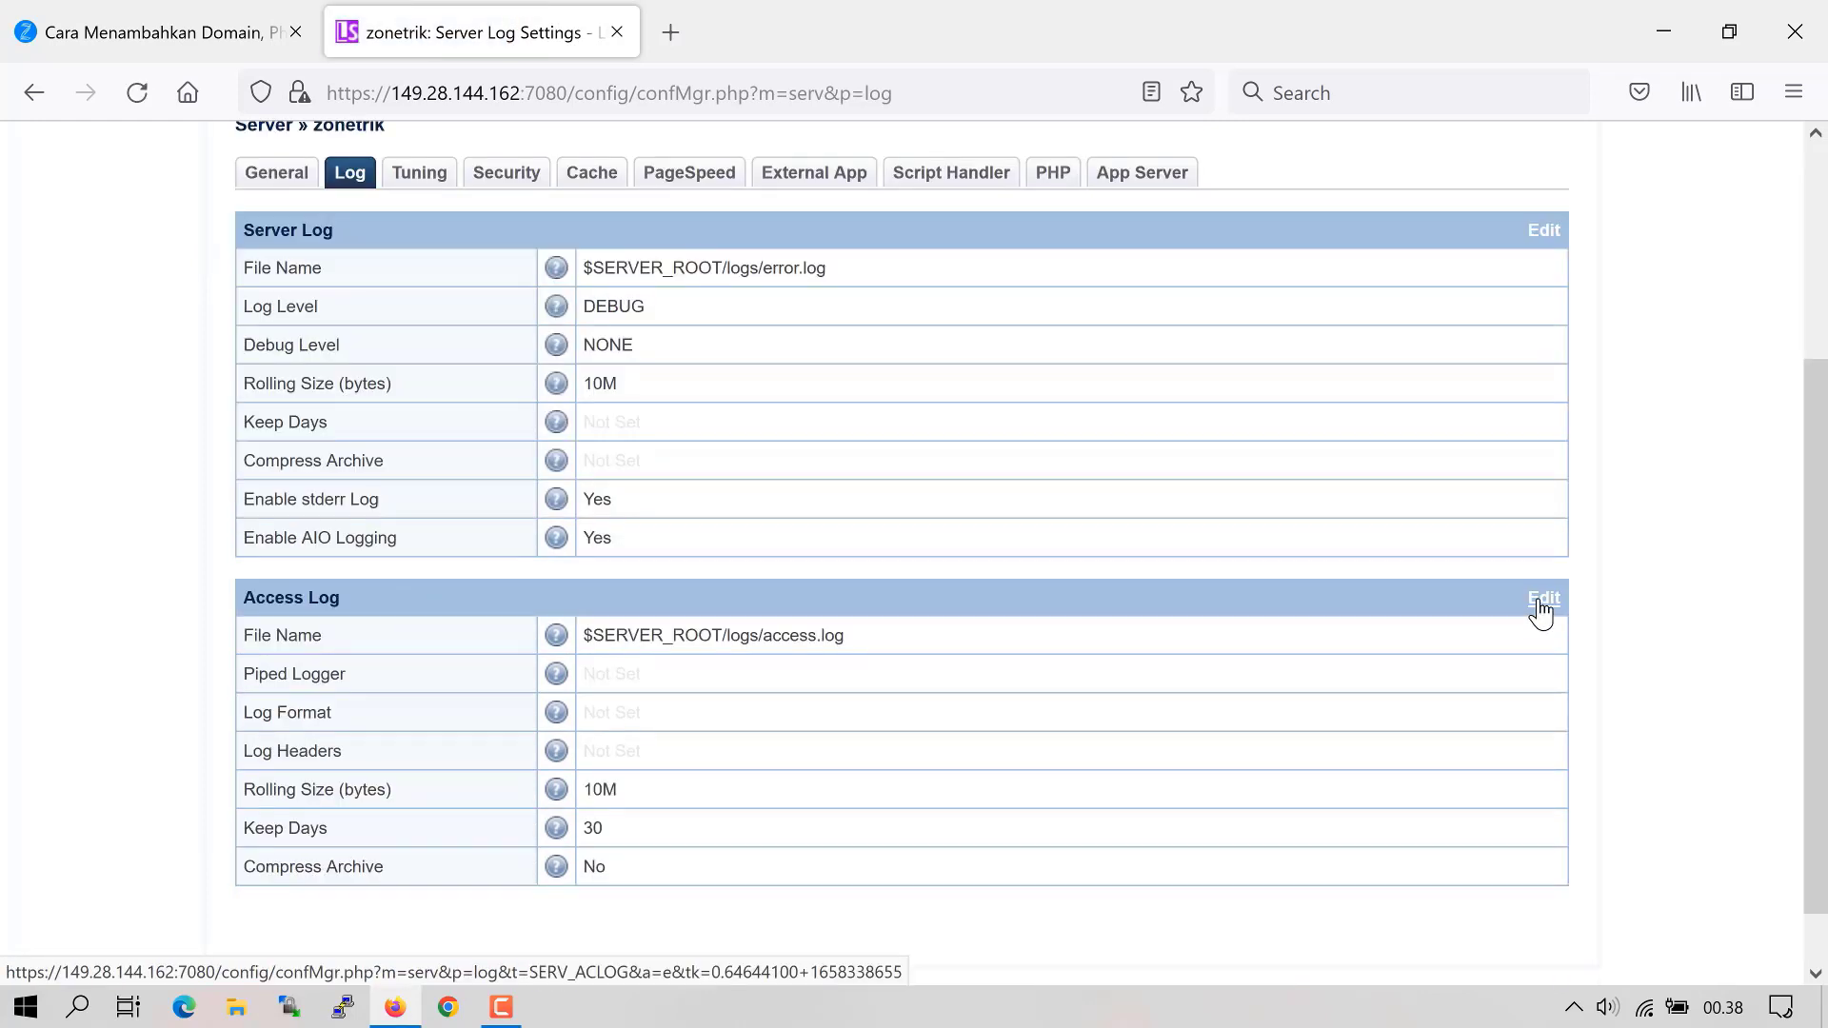
click(1540, 607)
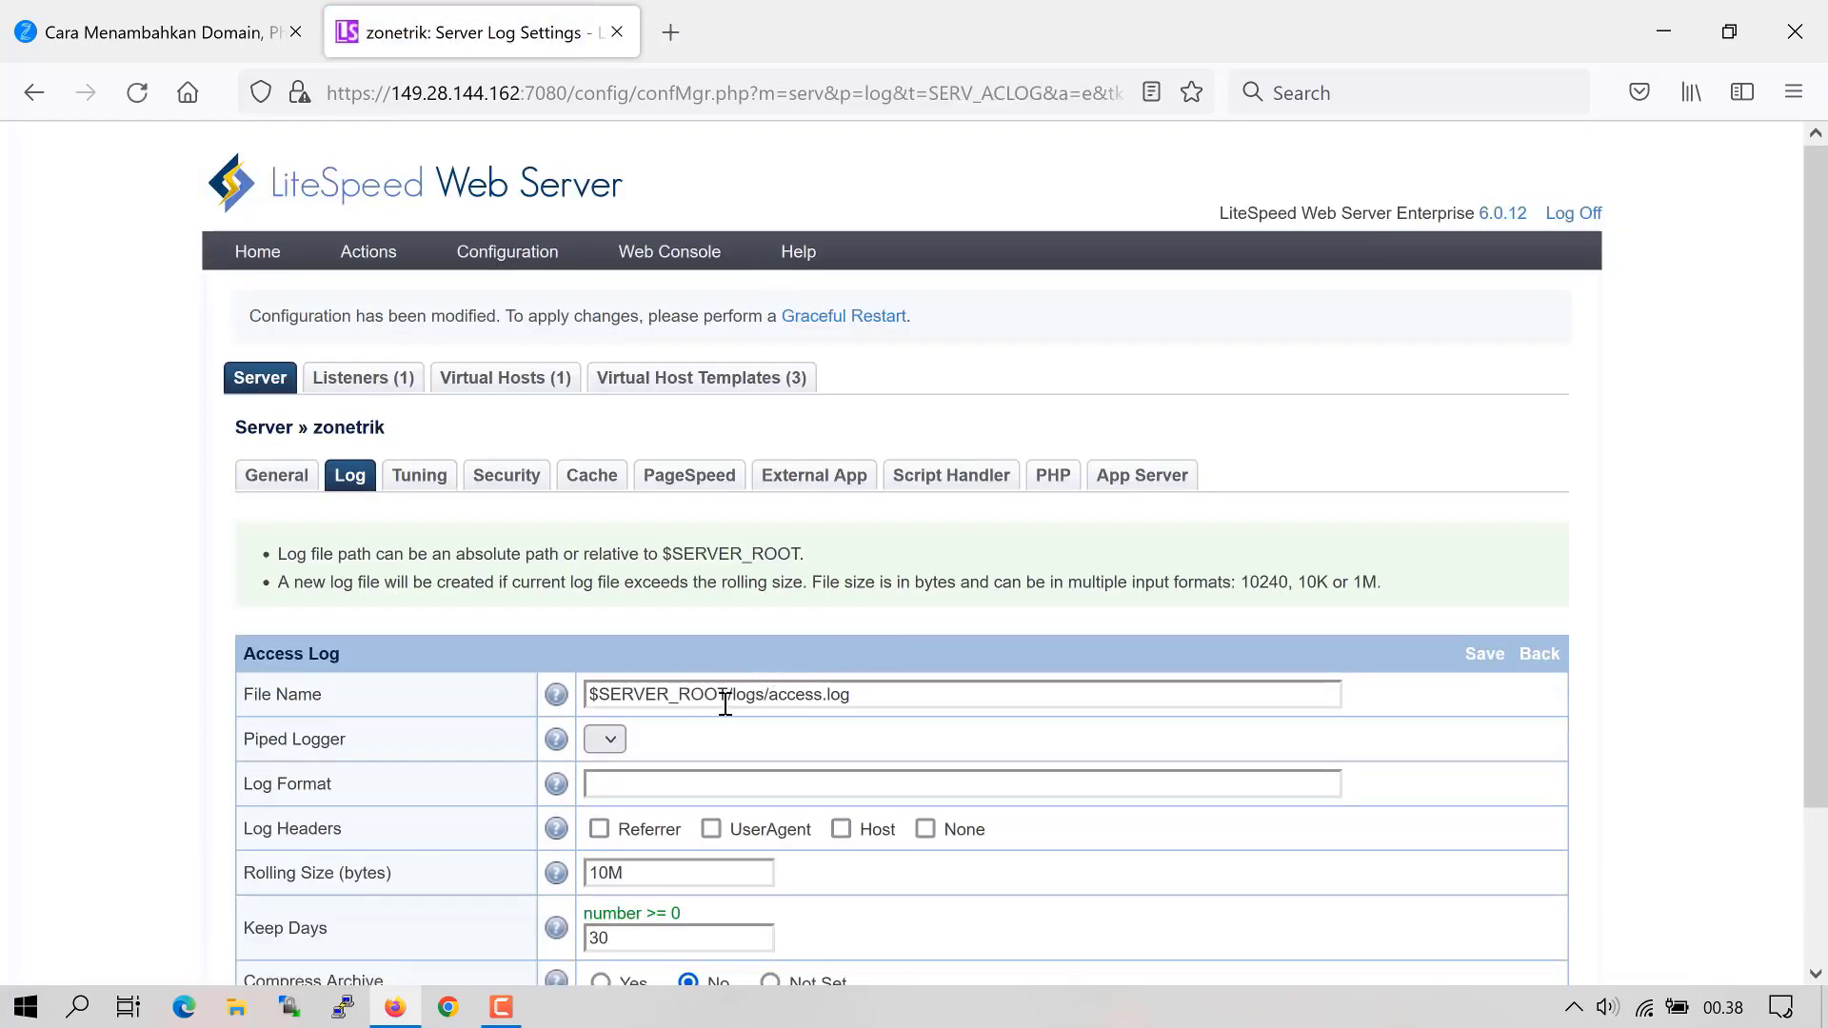
click(624, 783)
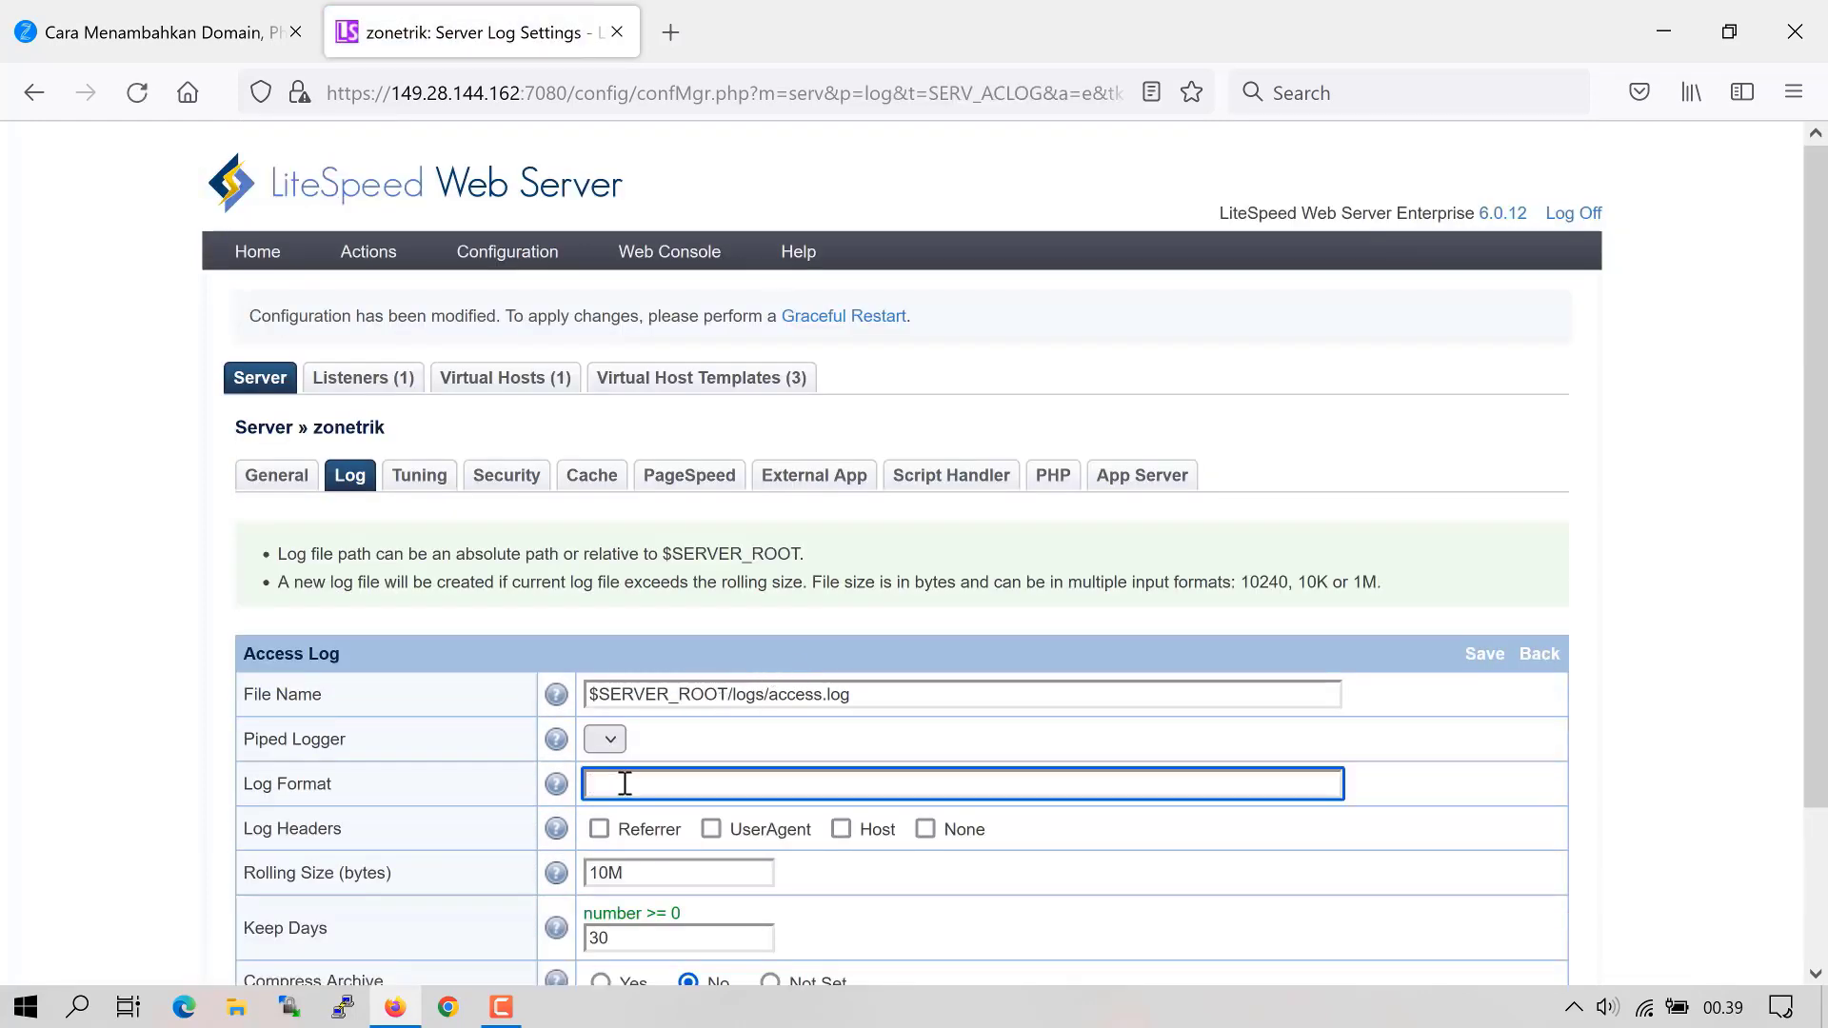
text("%h %l %u %t \"%r\" %>s %b \"%{Referer}i\" \"%{User-agent}i\")
- Log Referrer, UserAgent and Host headers, set Keep Days to 15, and save
click(599, 829)
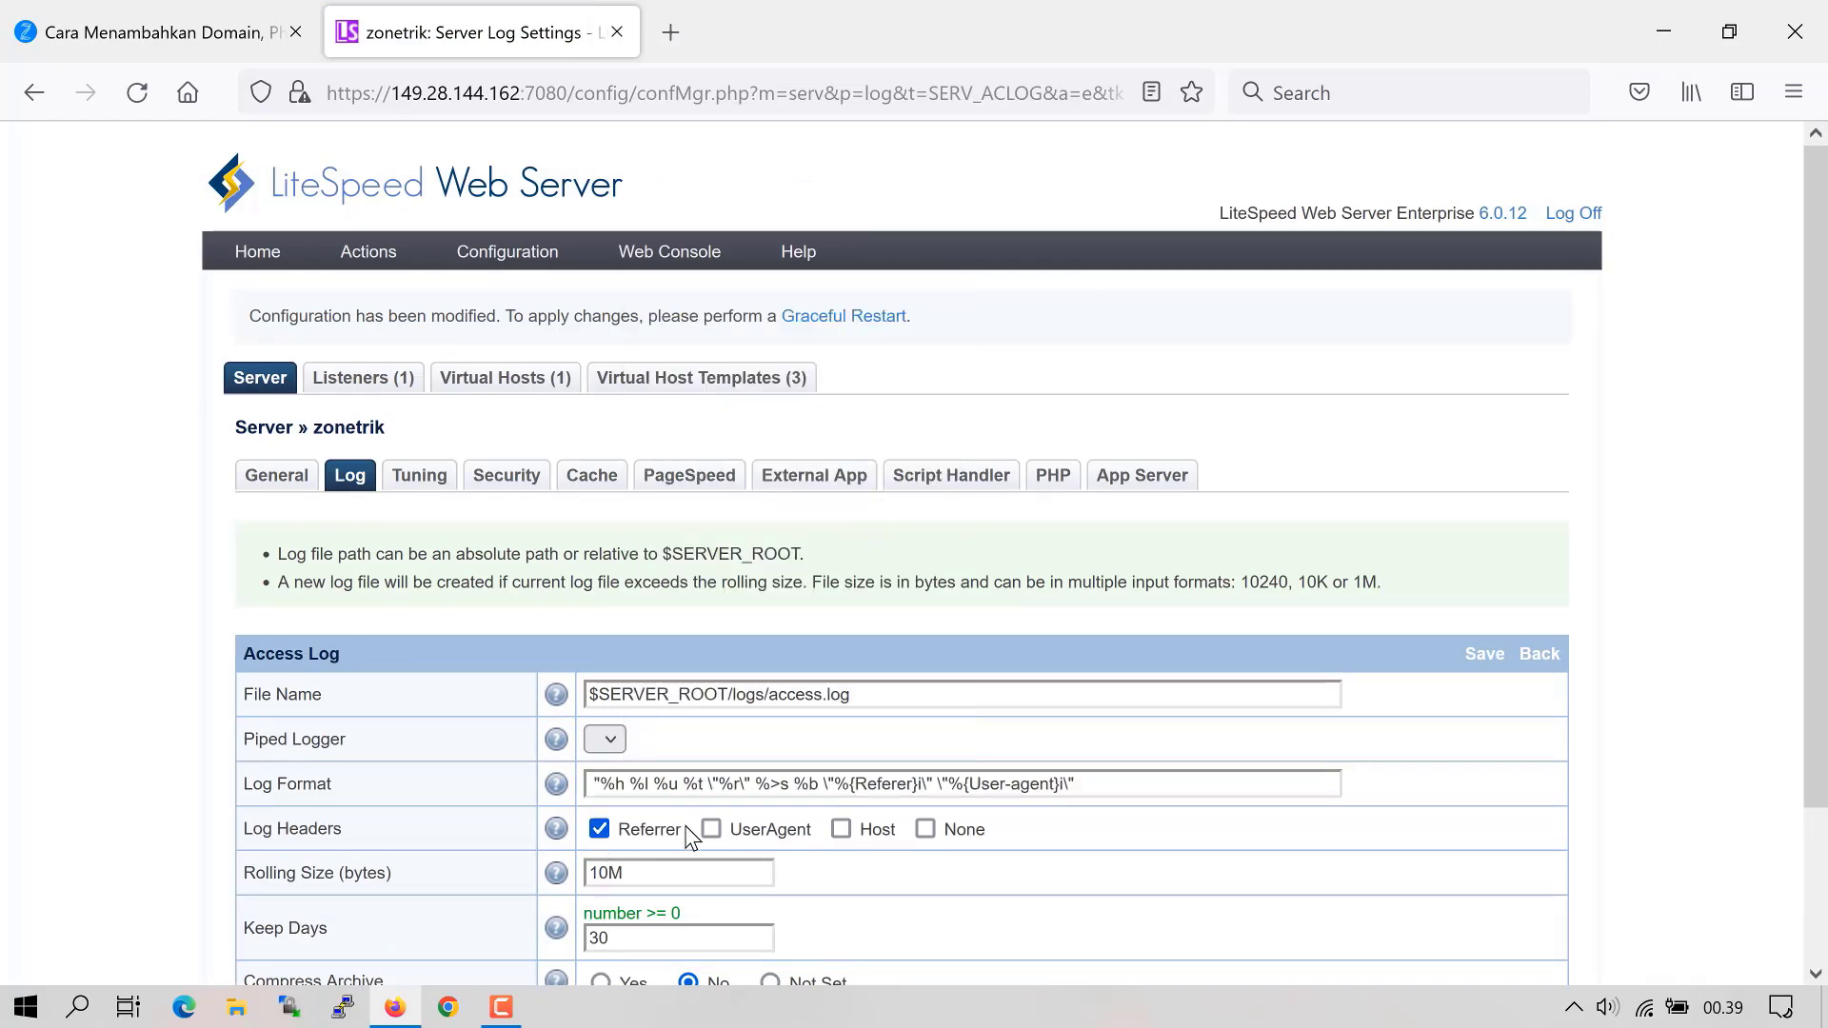
click(712, 829)
click(842, 829)
click(685, 931)
key(BackSpace)
key(BackSpace)
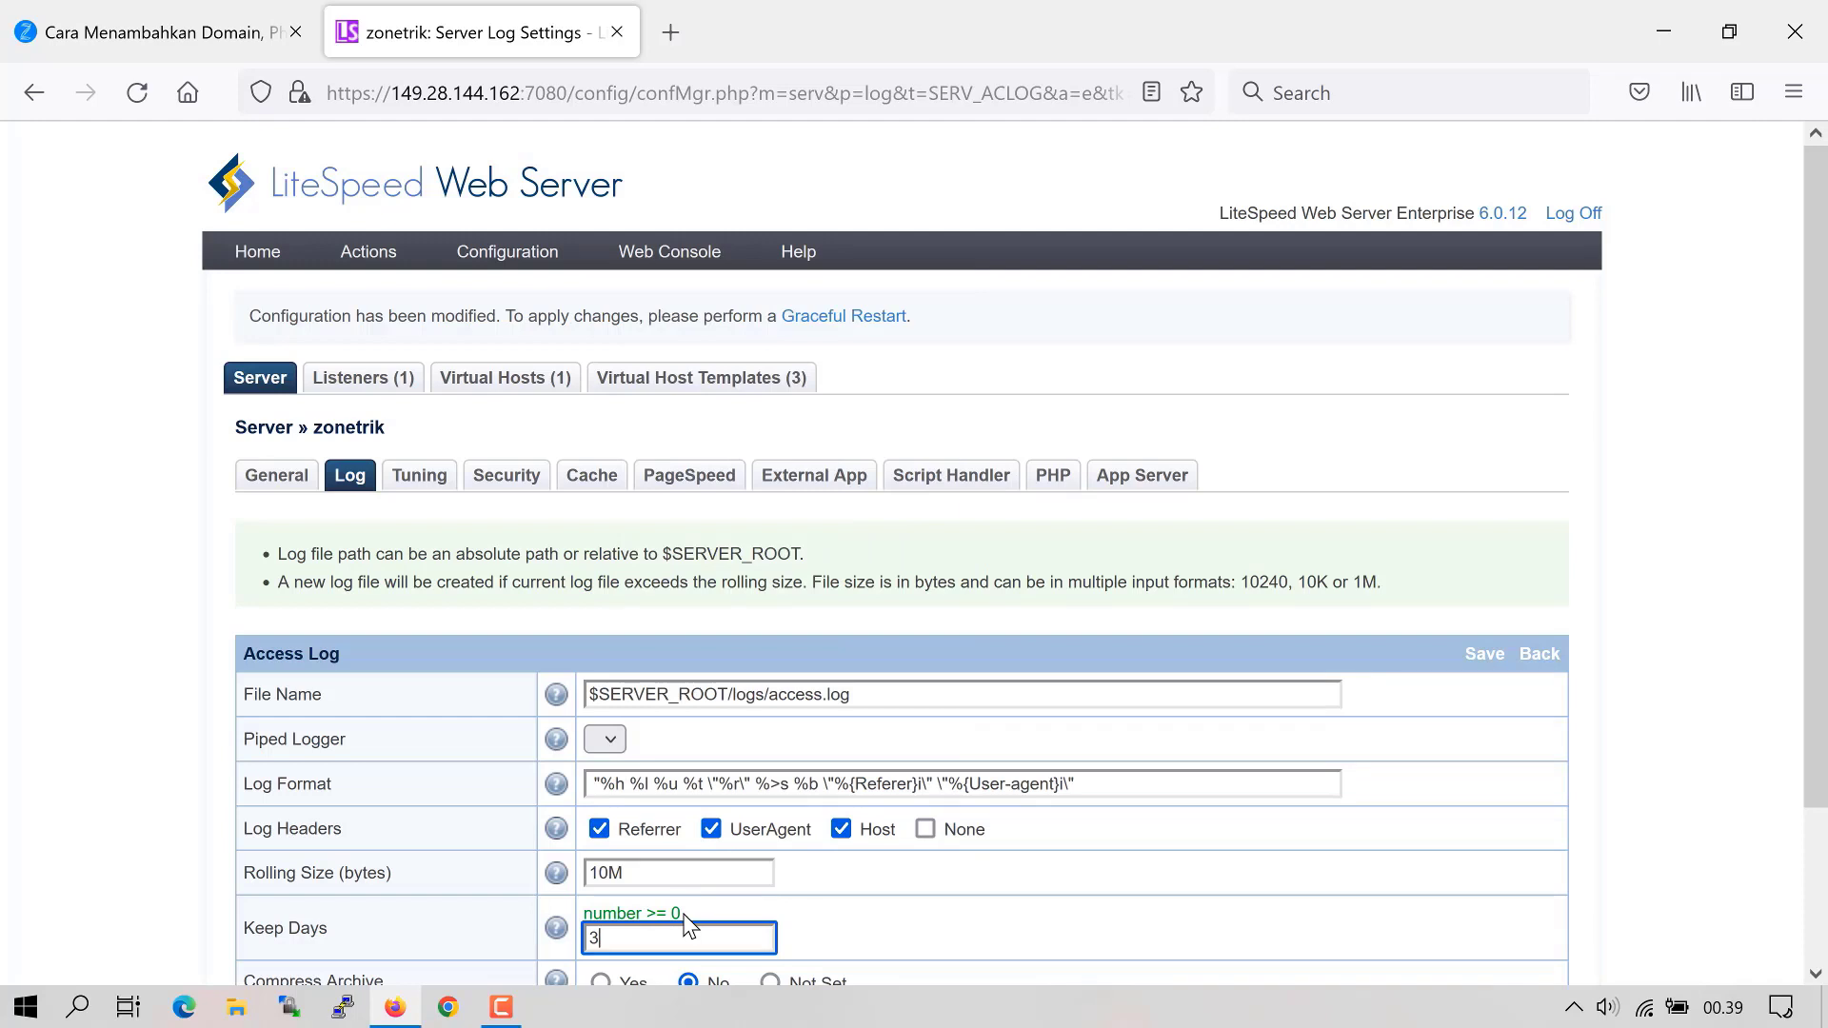
text(15)
scroll(1143, 666, down, 2)
click(1483, 501)
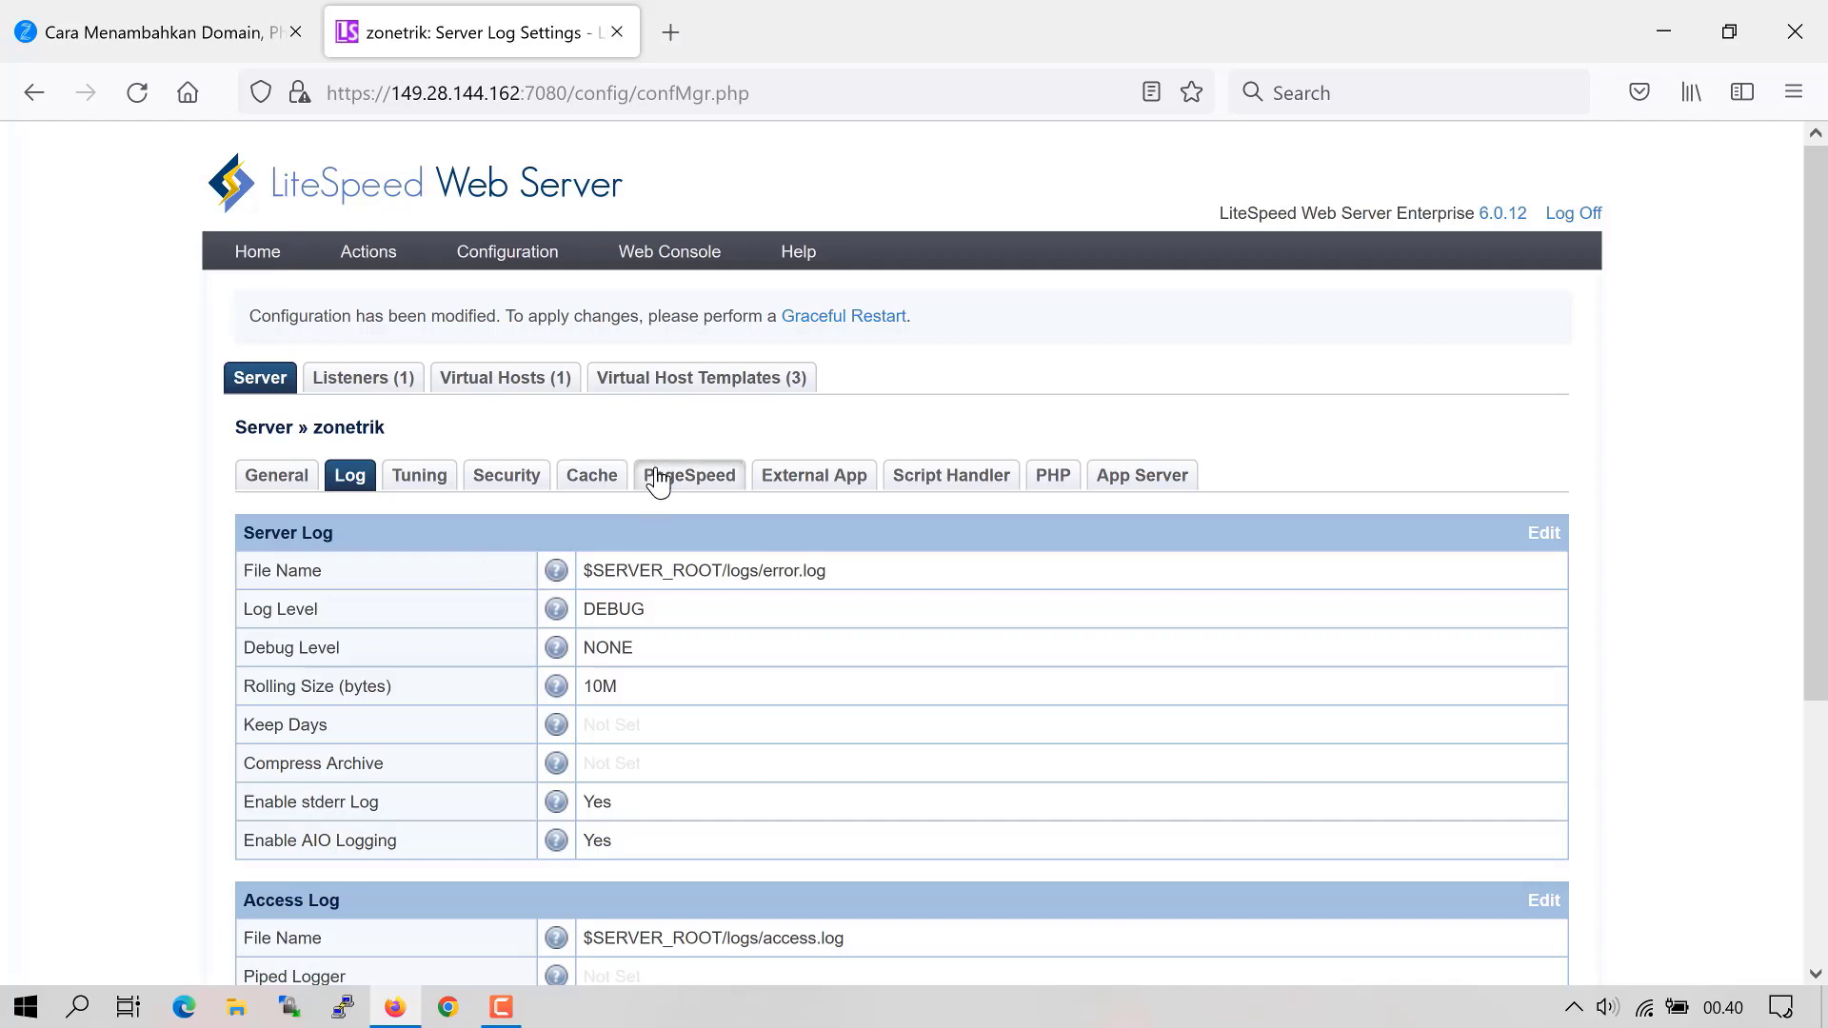
- Set cache storage path cachedata/priv, manager path cachedat and 43200-minute public expiry, and save
click(592, 479)
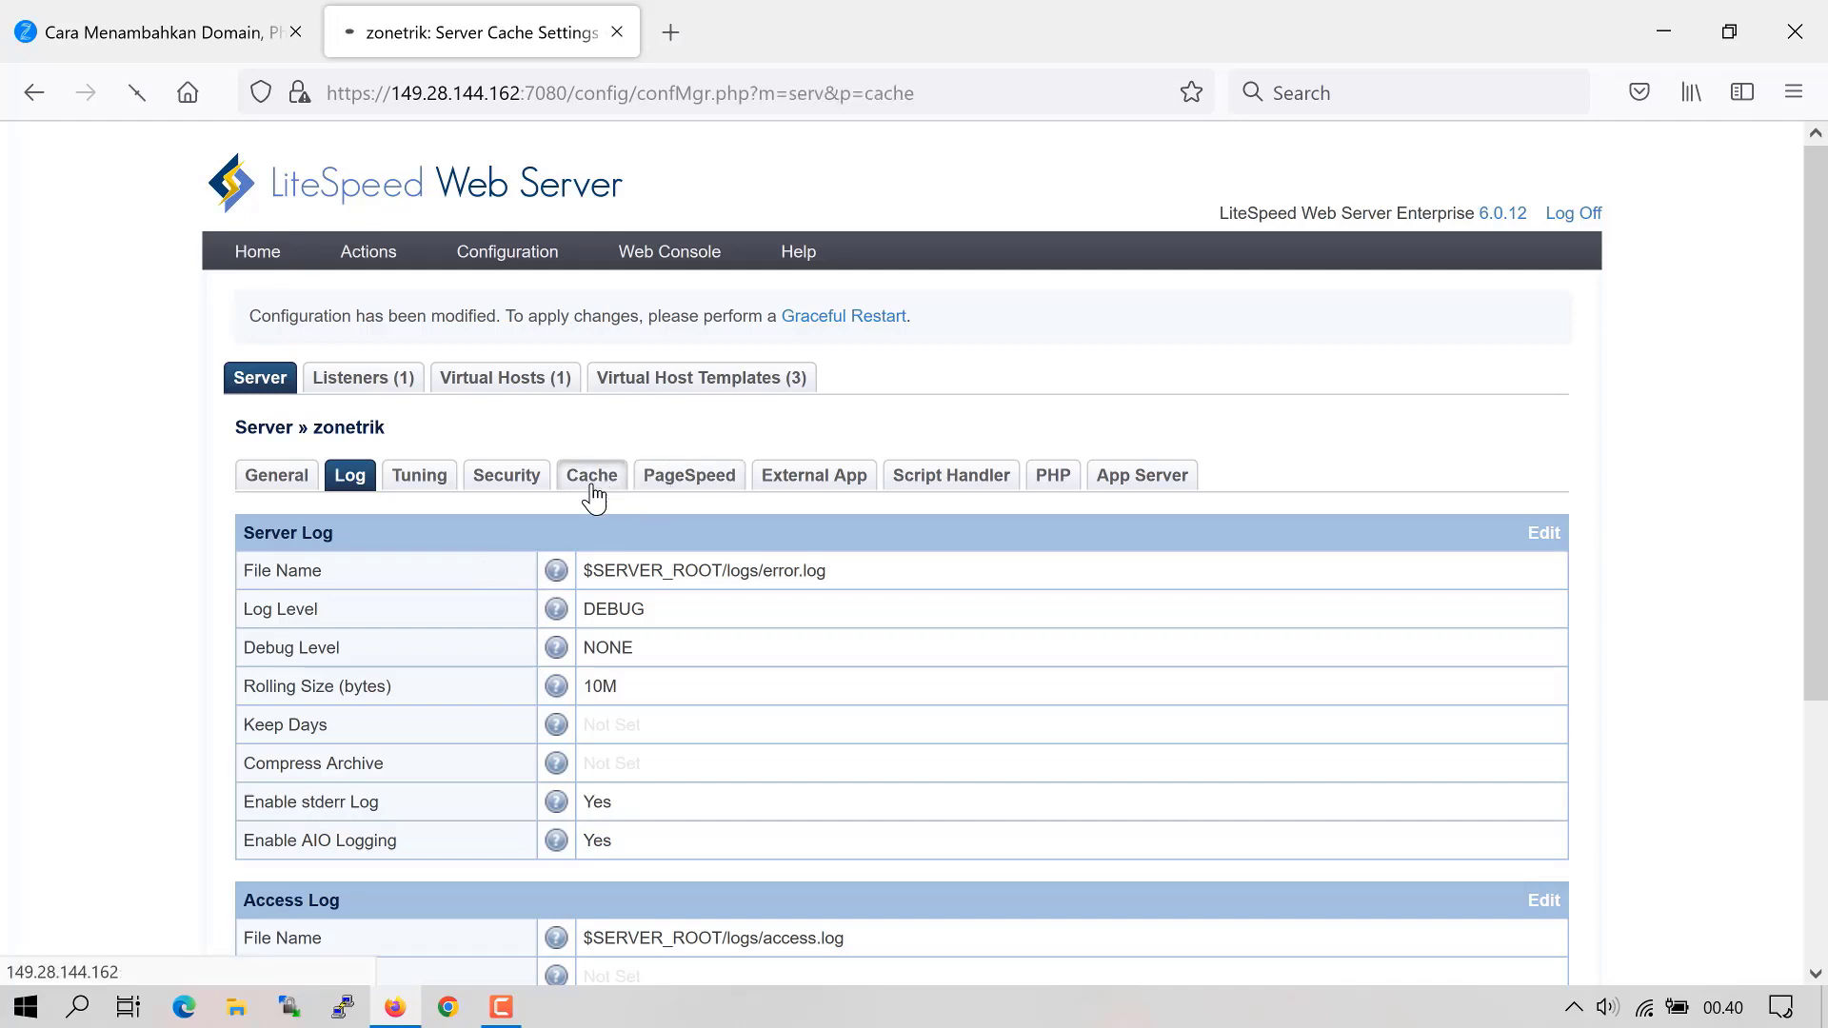
click(1544, 535)
click(679, 620)
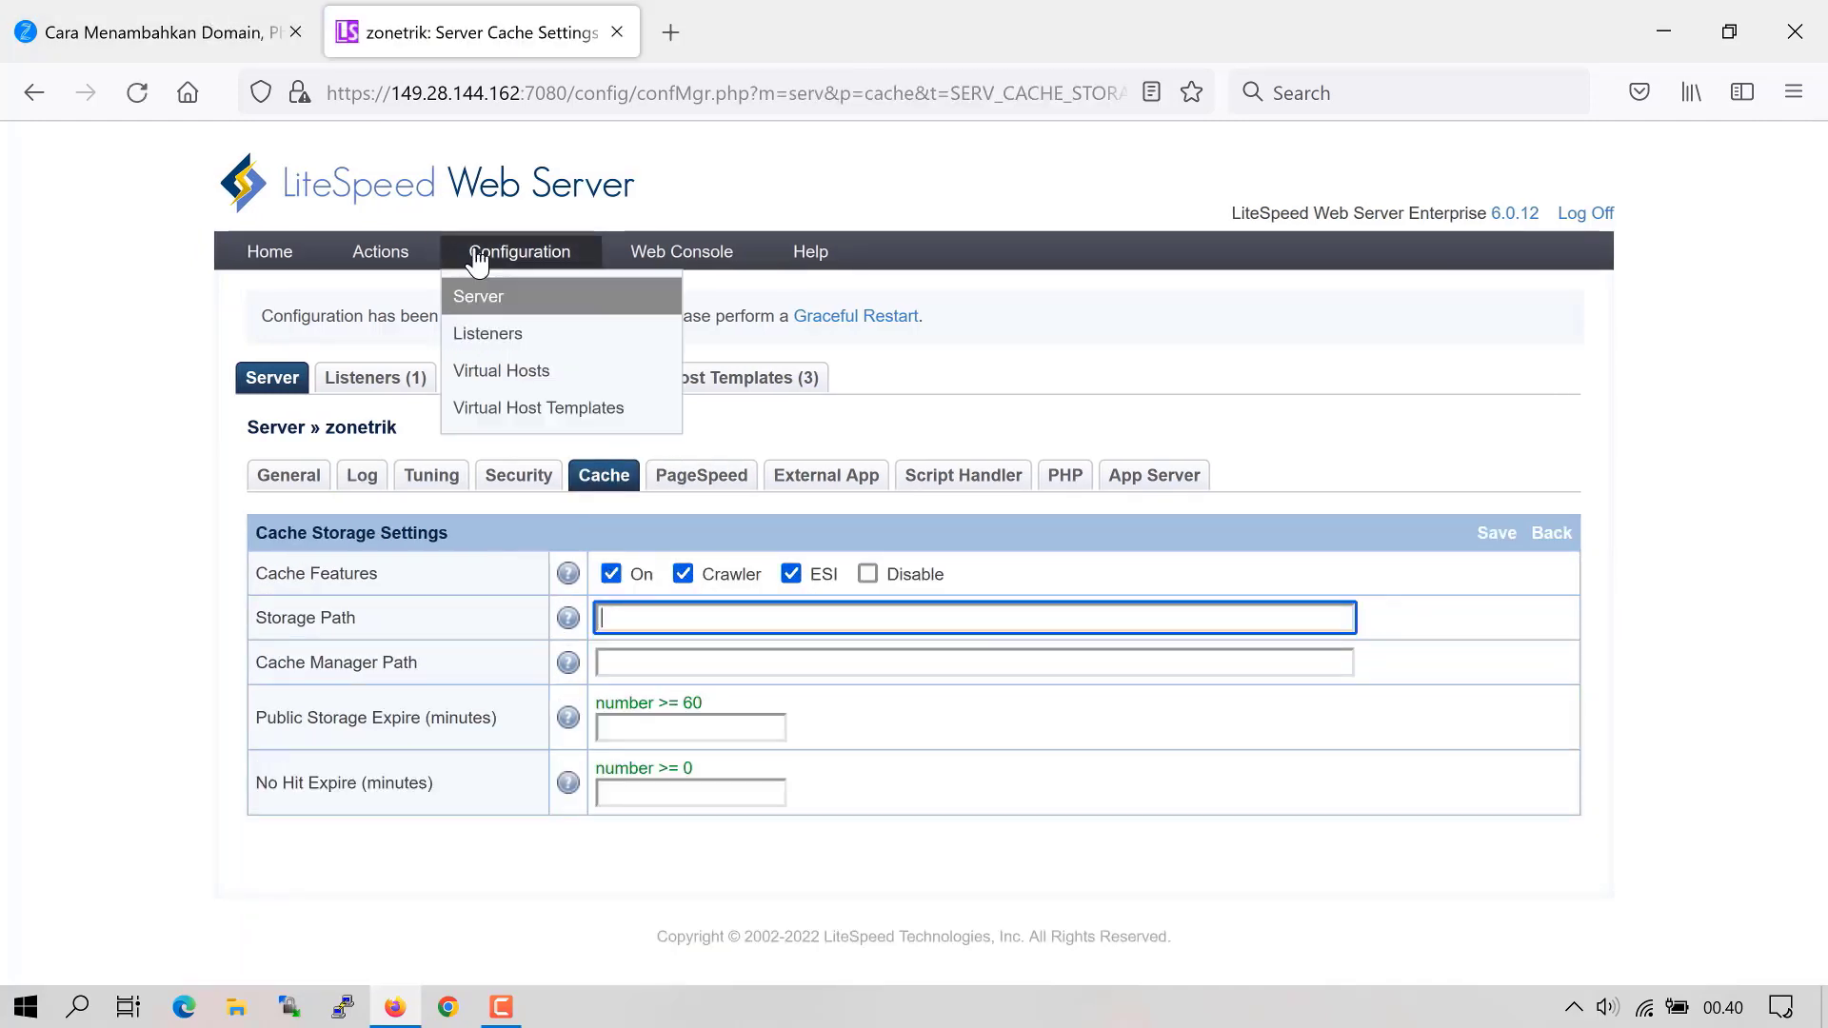
text(cachedata/priv)
click(755, 664)
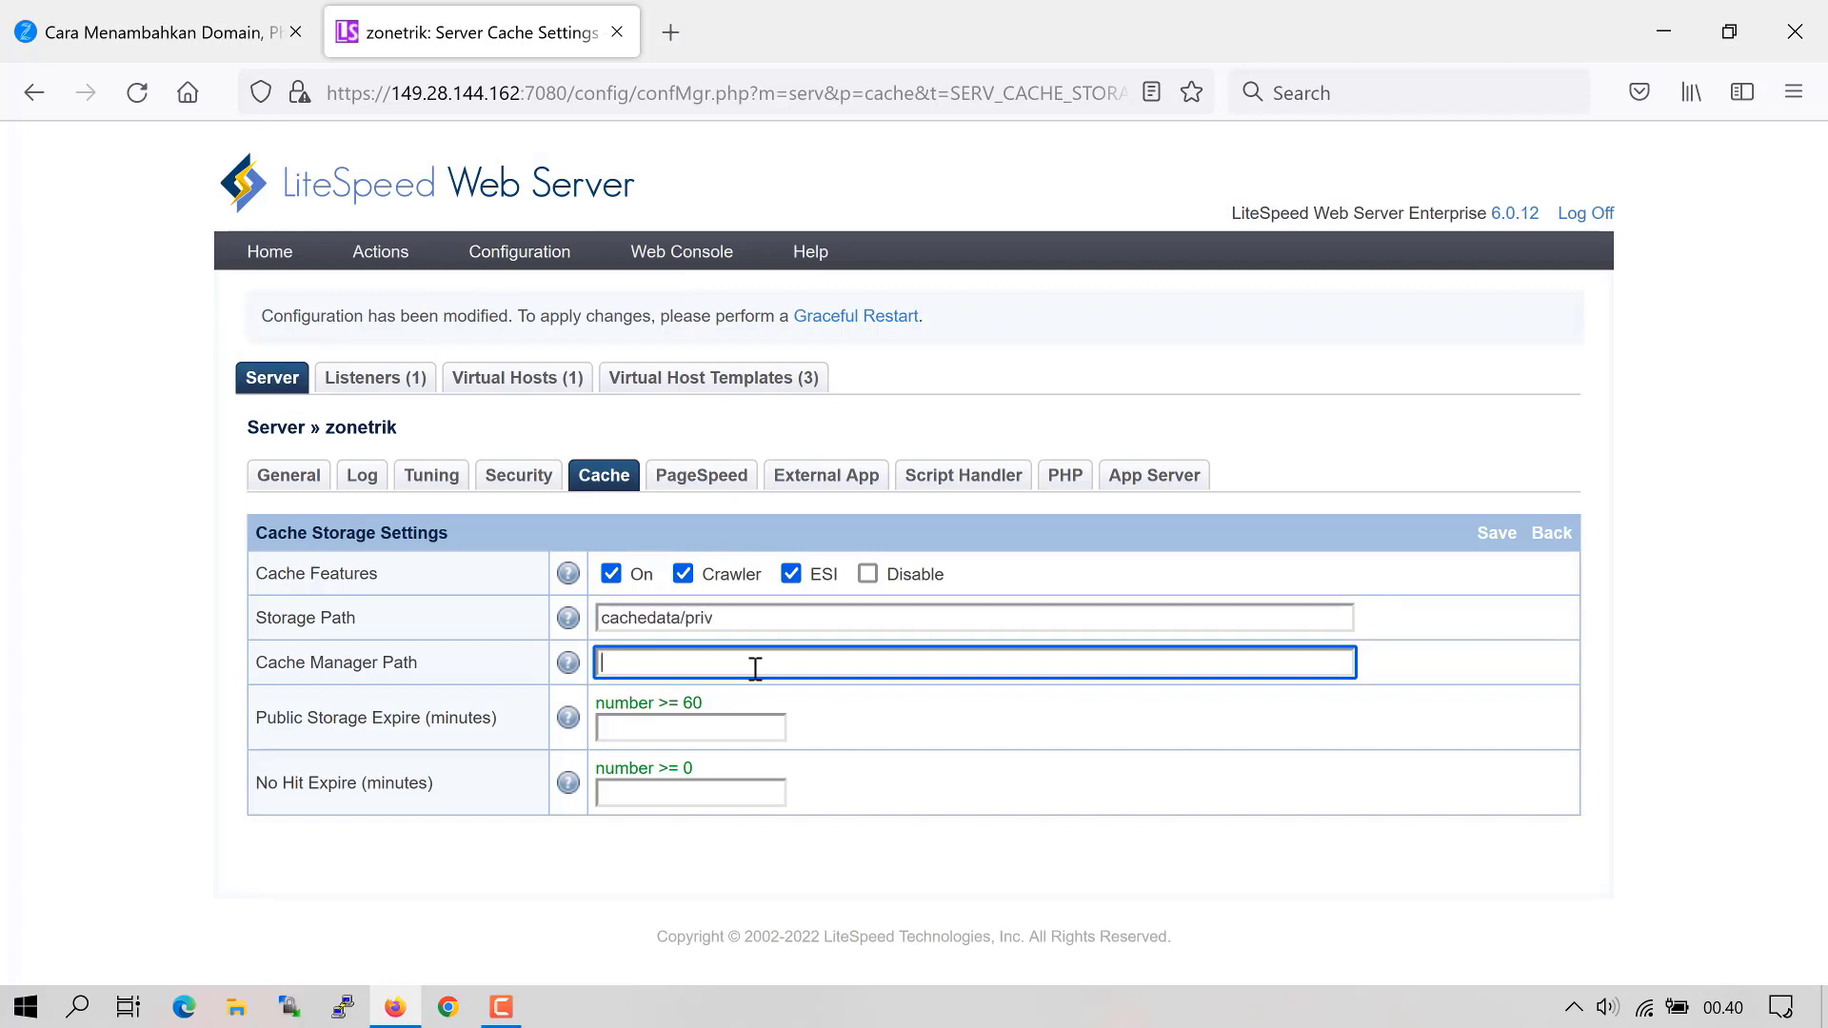
text(cachedat)
click(680, 729)
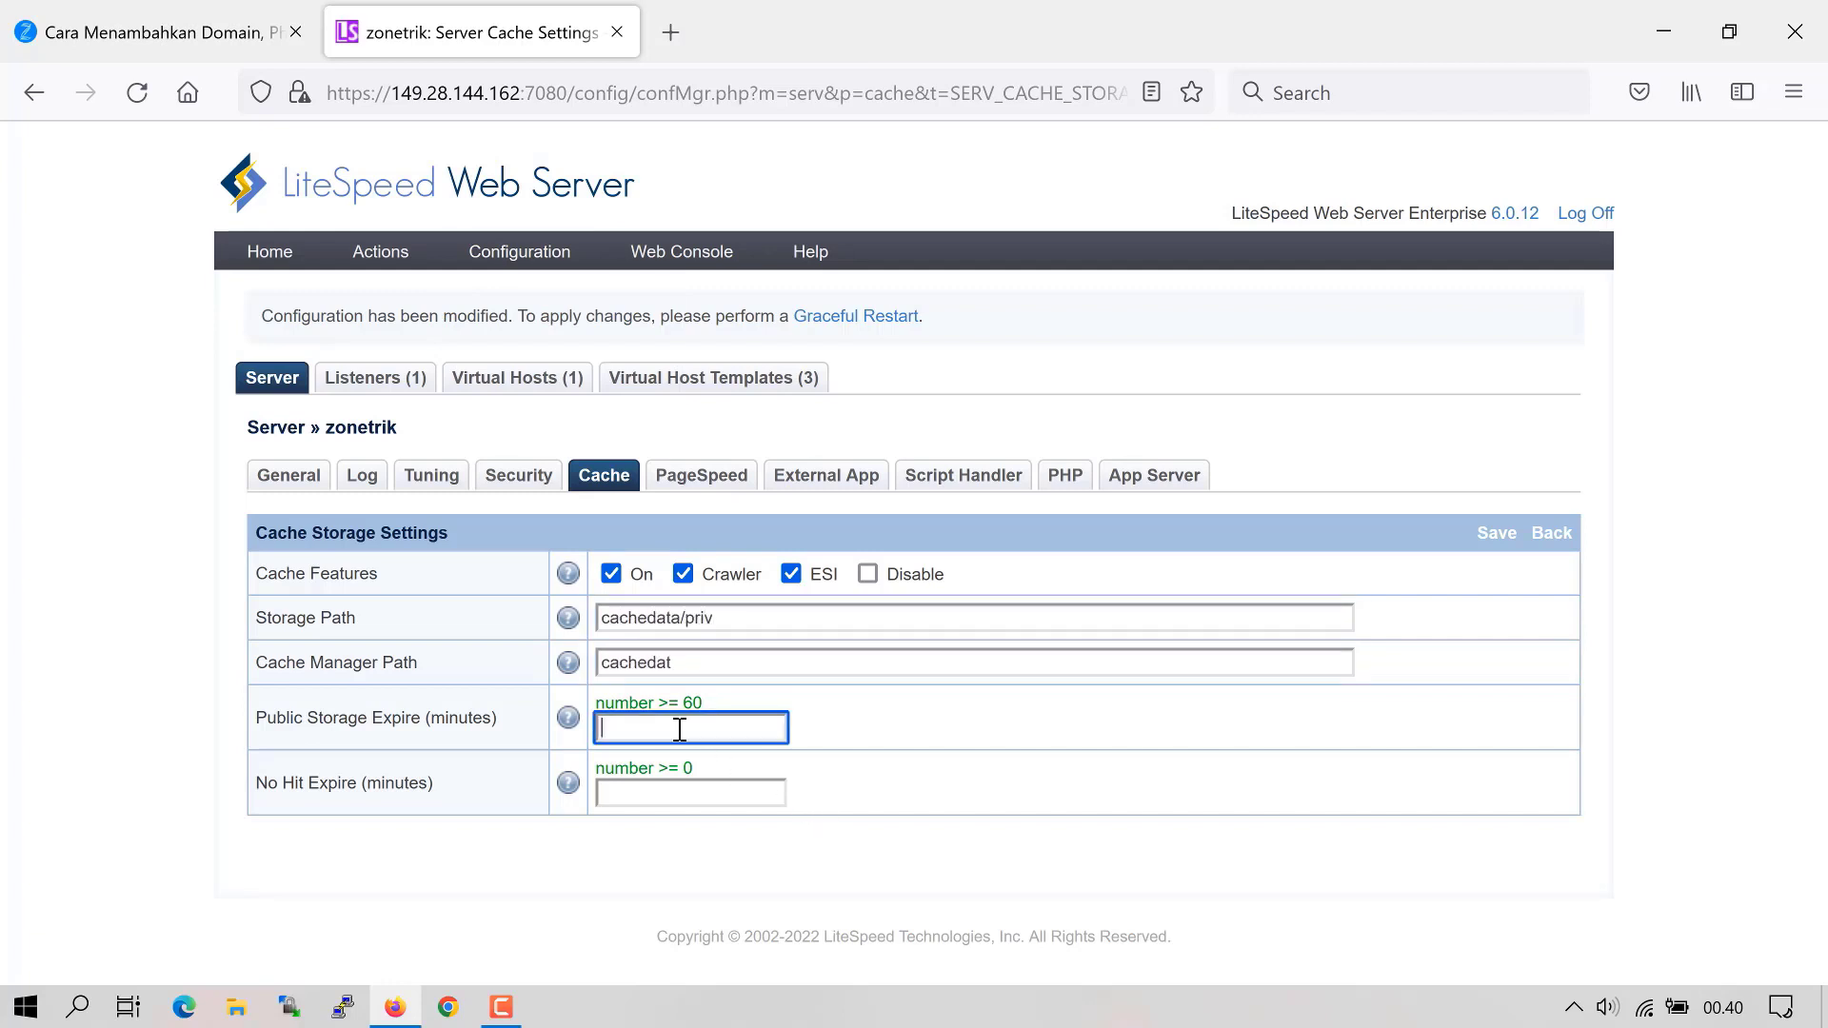
text(43200)
click(1497, 534)
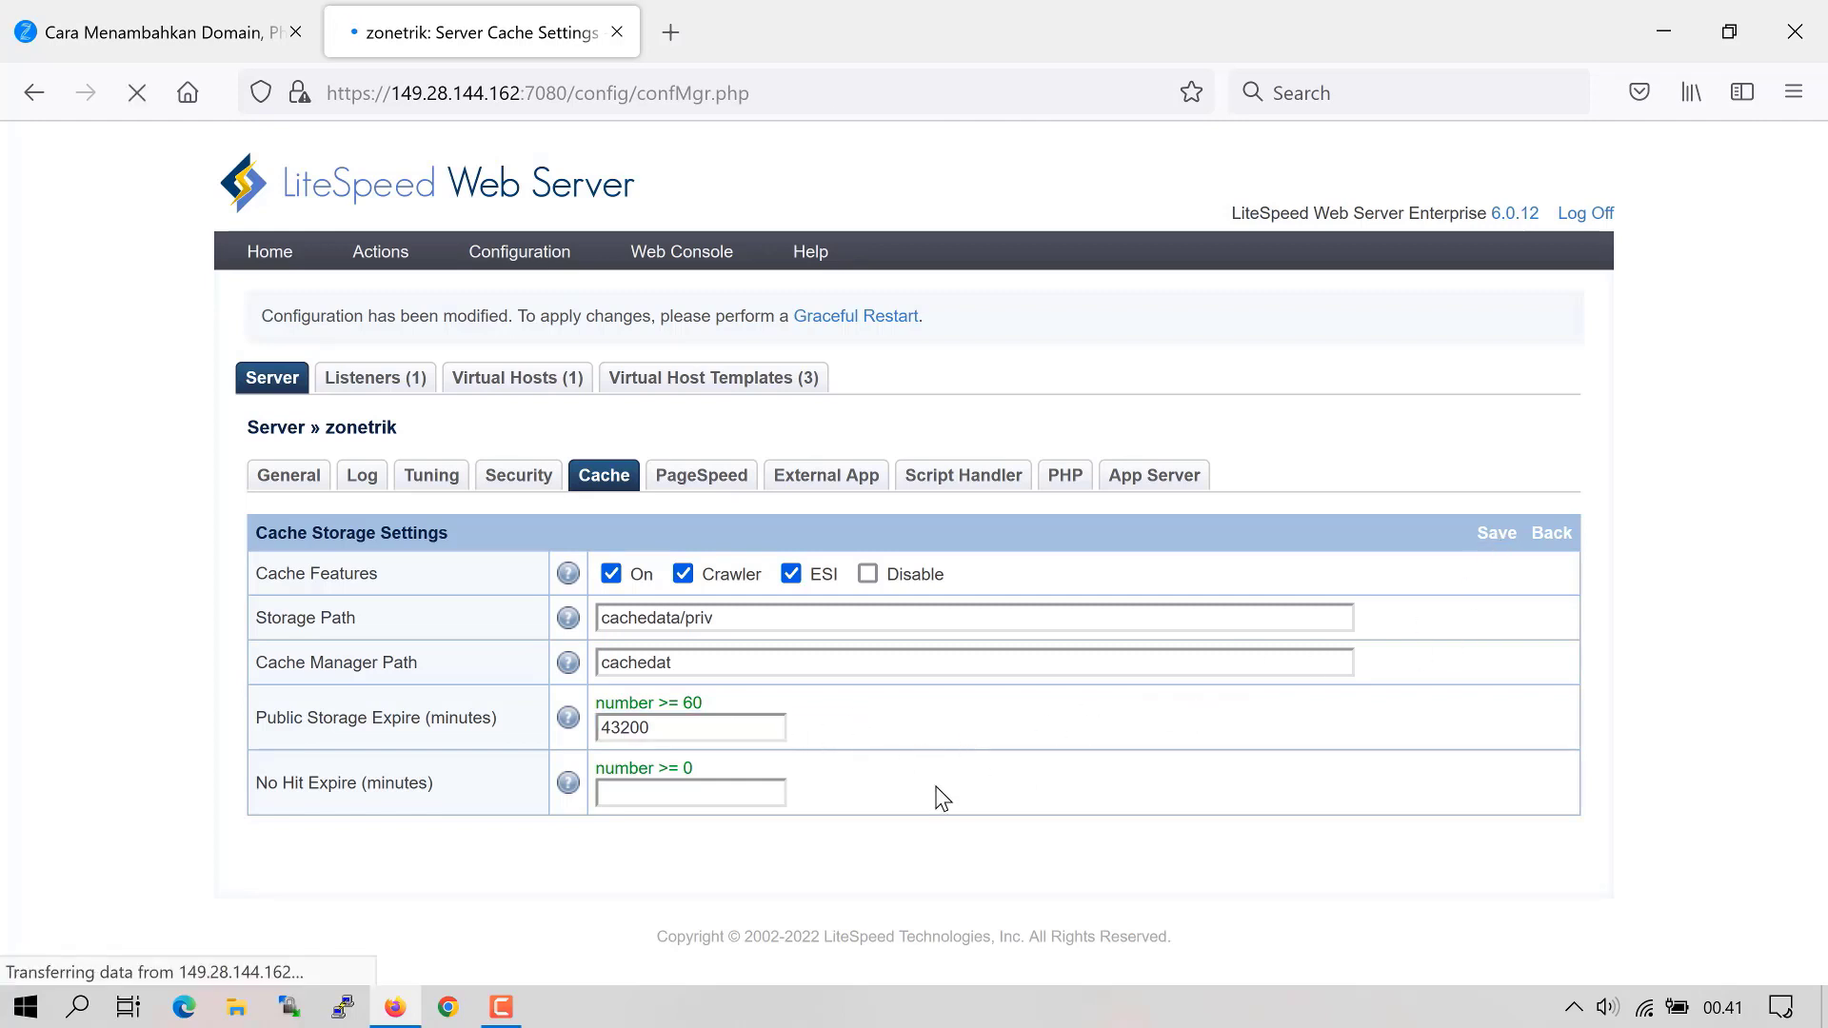
- Set the cache policy's Cache Stale Age to 200 seconds and save
scroll(1523, 781, down, 3)
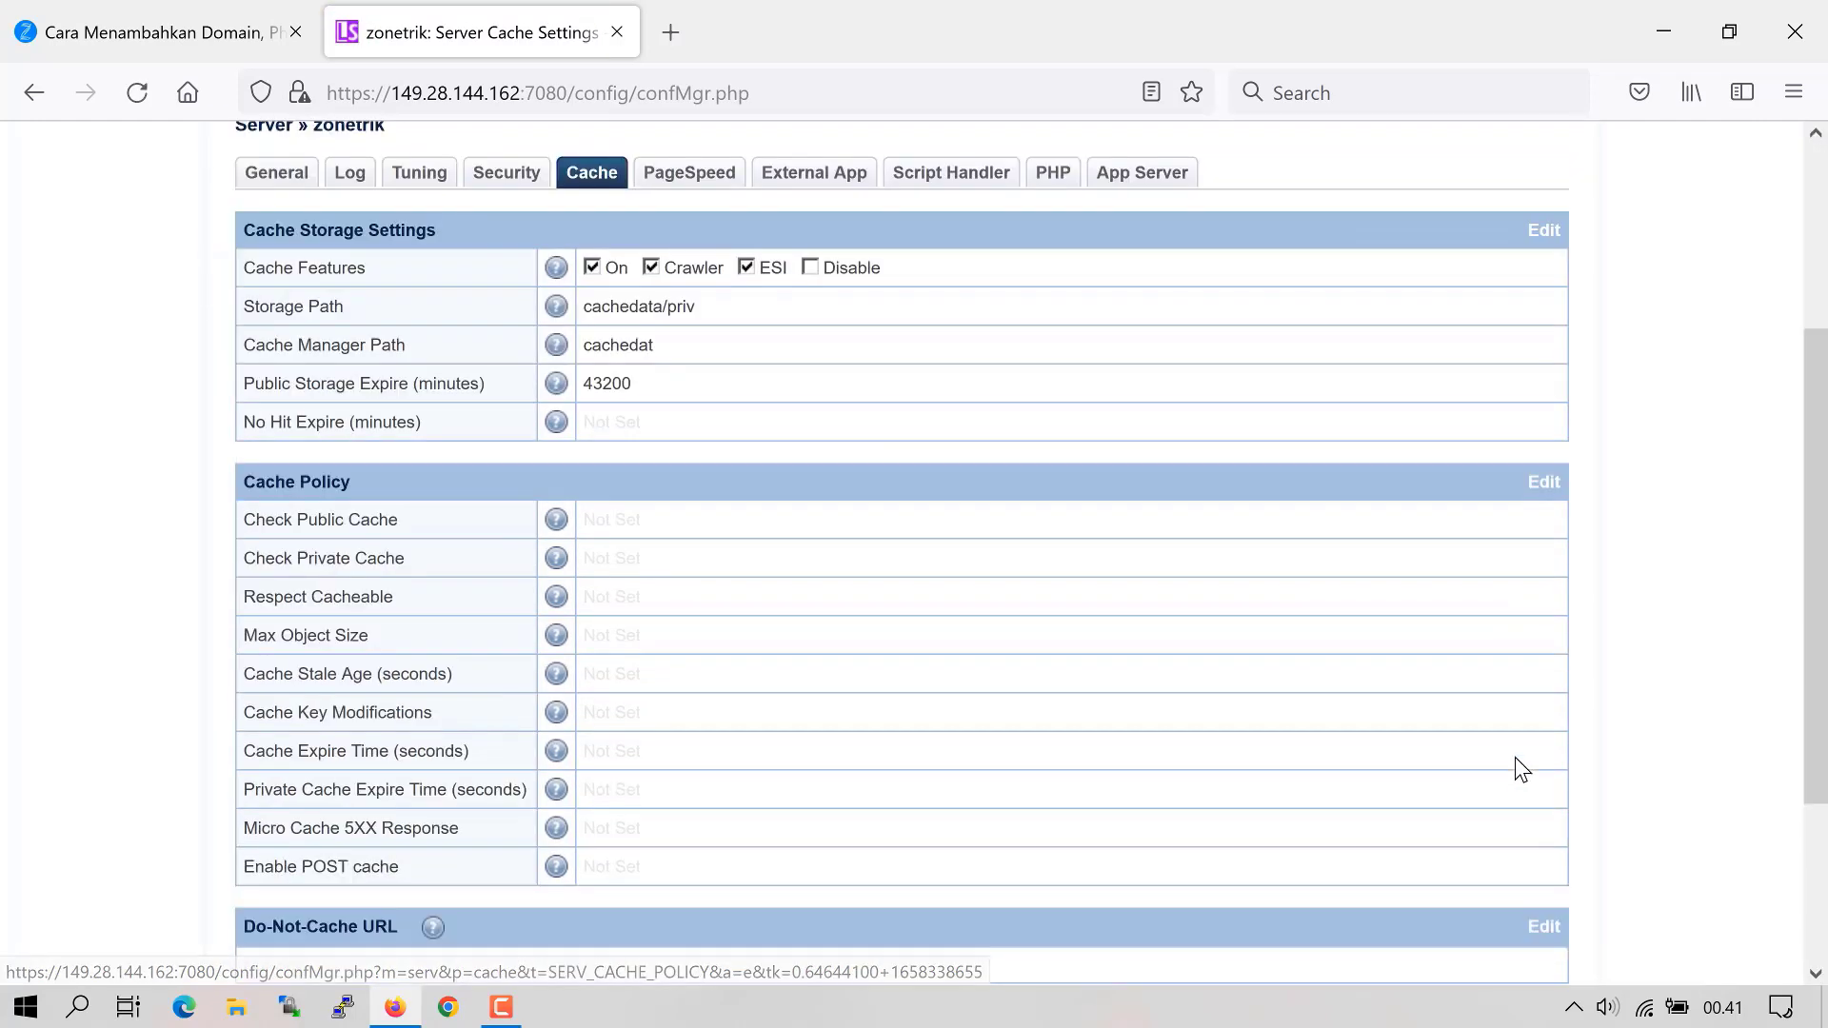
click(1544, 488)
click(661, 634)
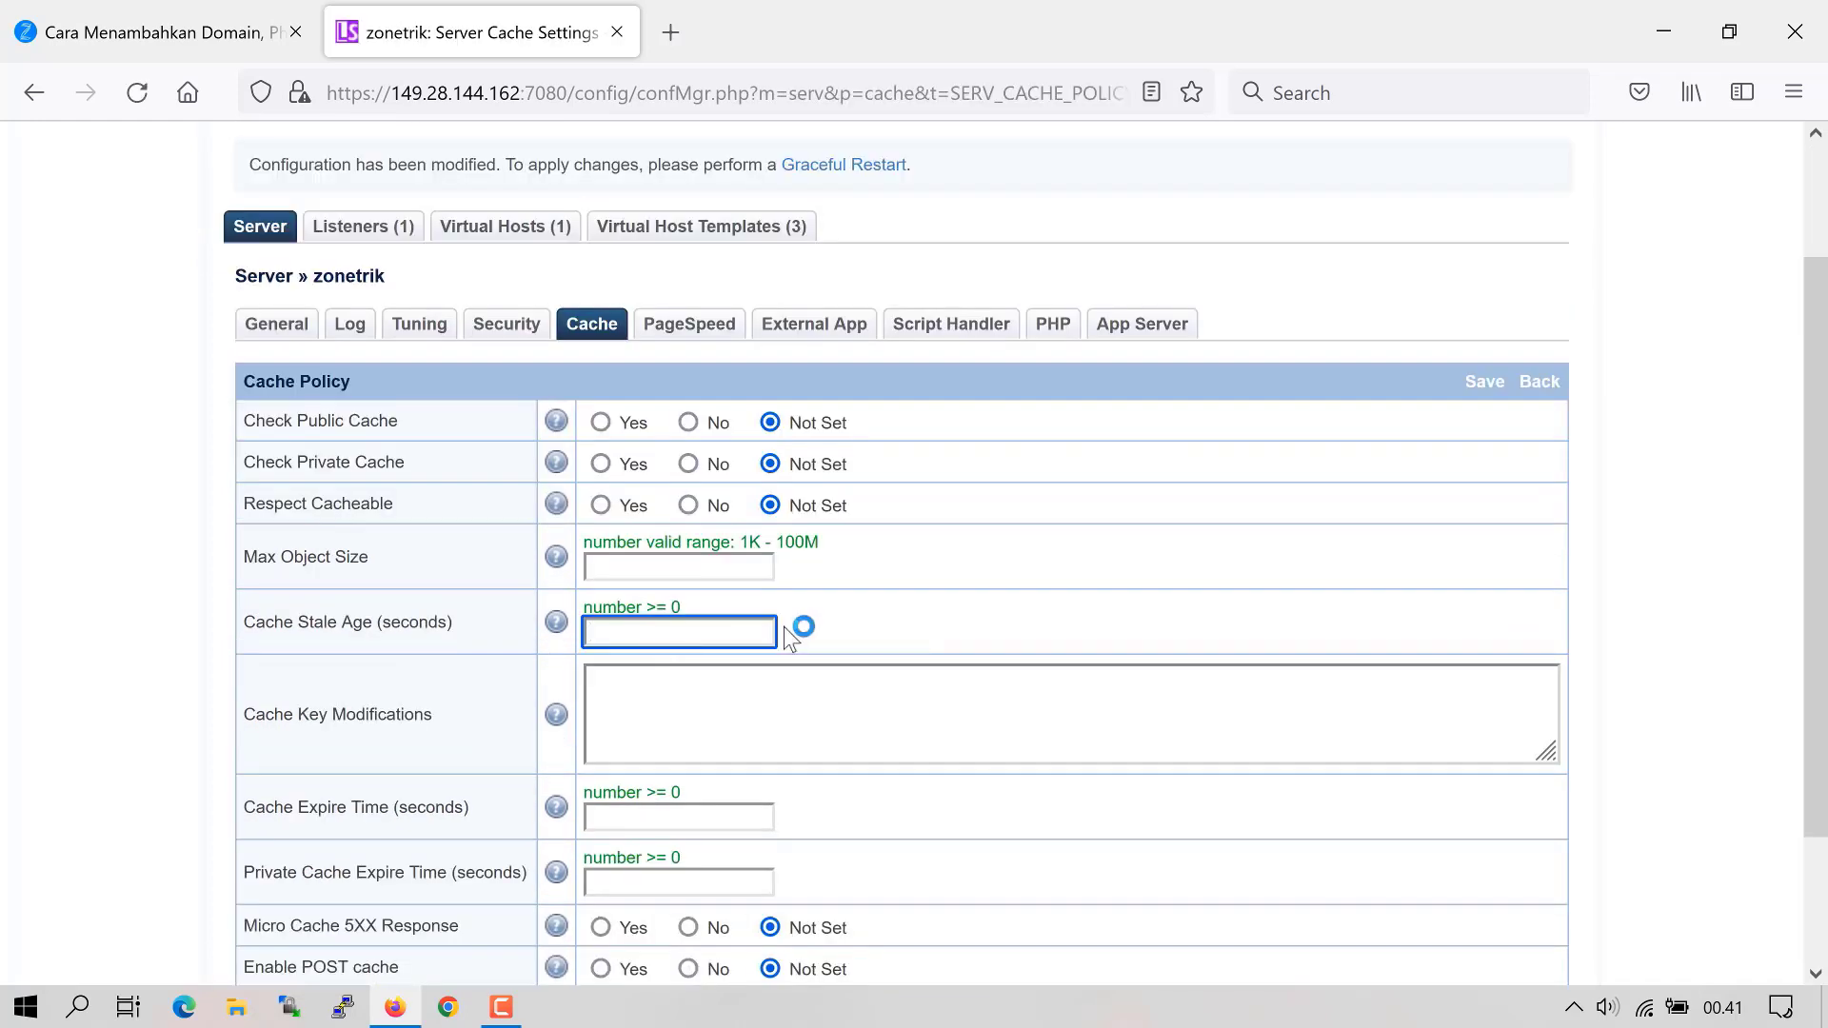
text(200)
click(1482, 382)
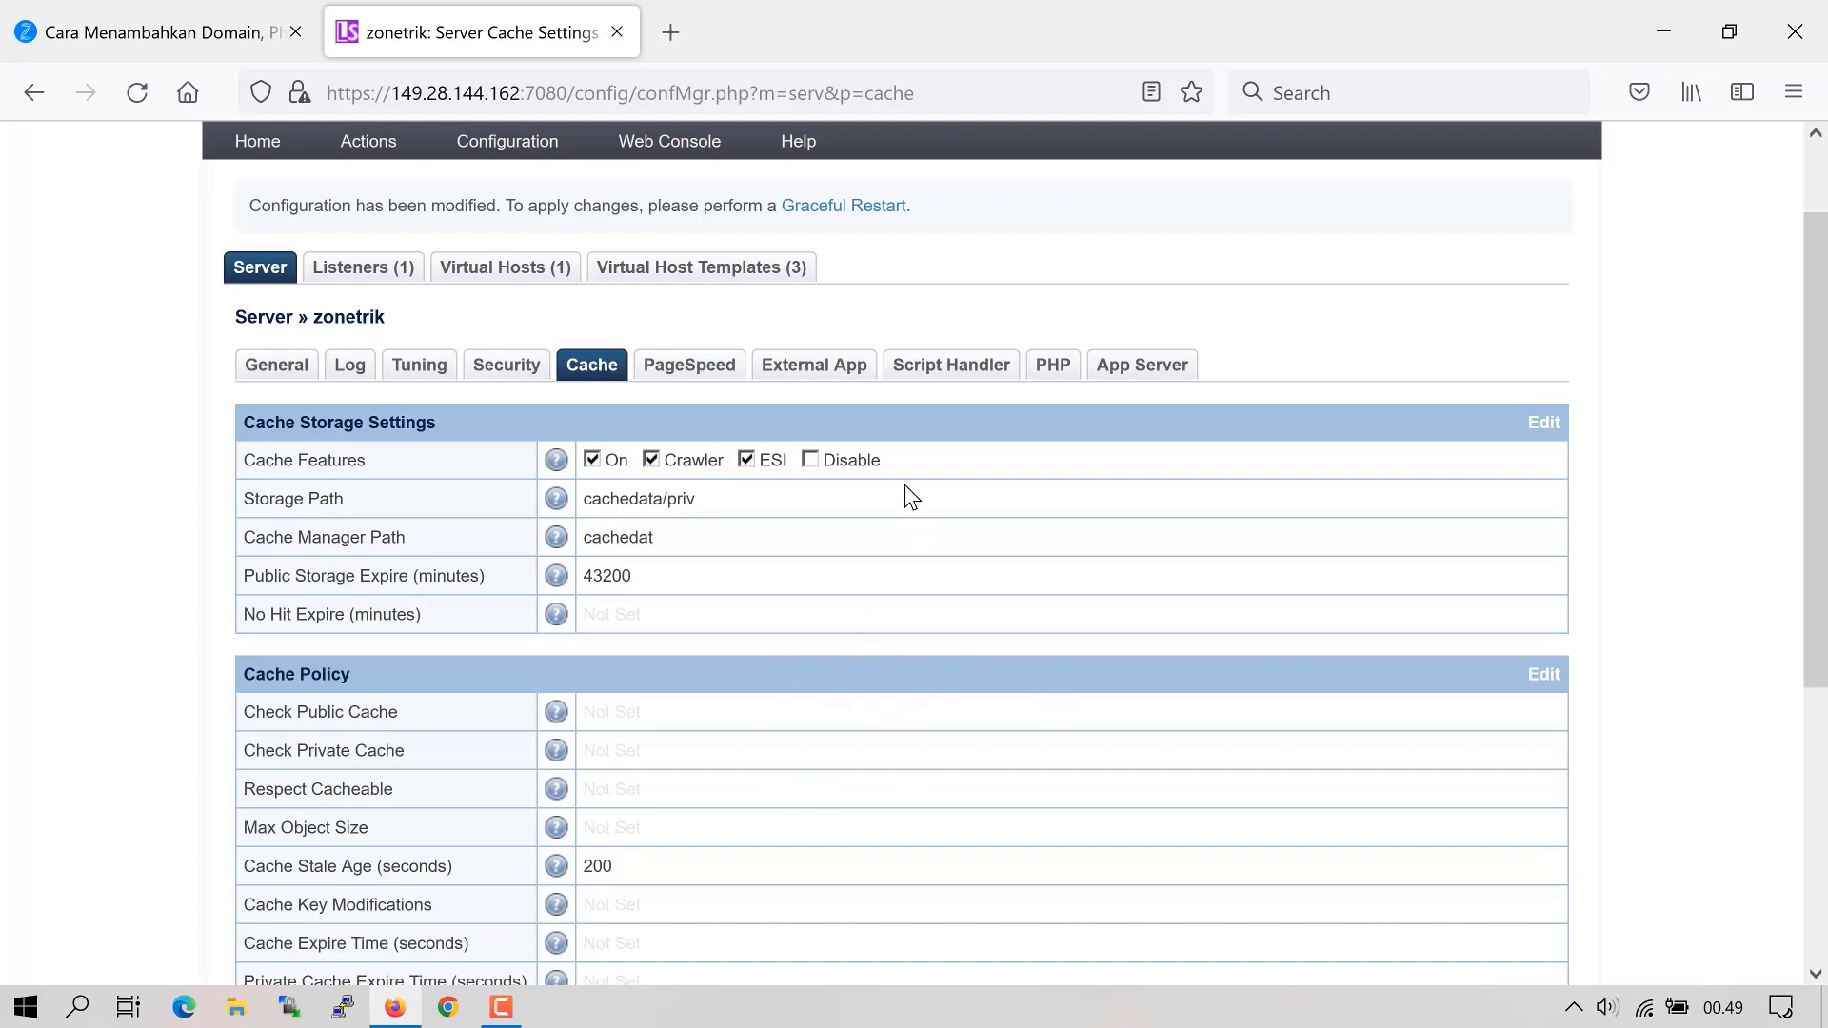
- Start a new server-level external application of type LSAPI App
click(814, 365)
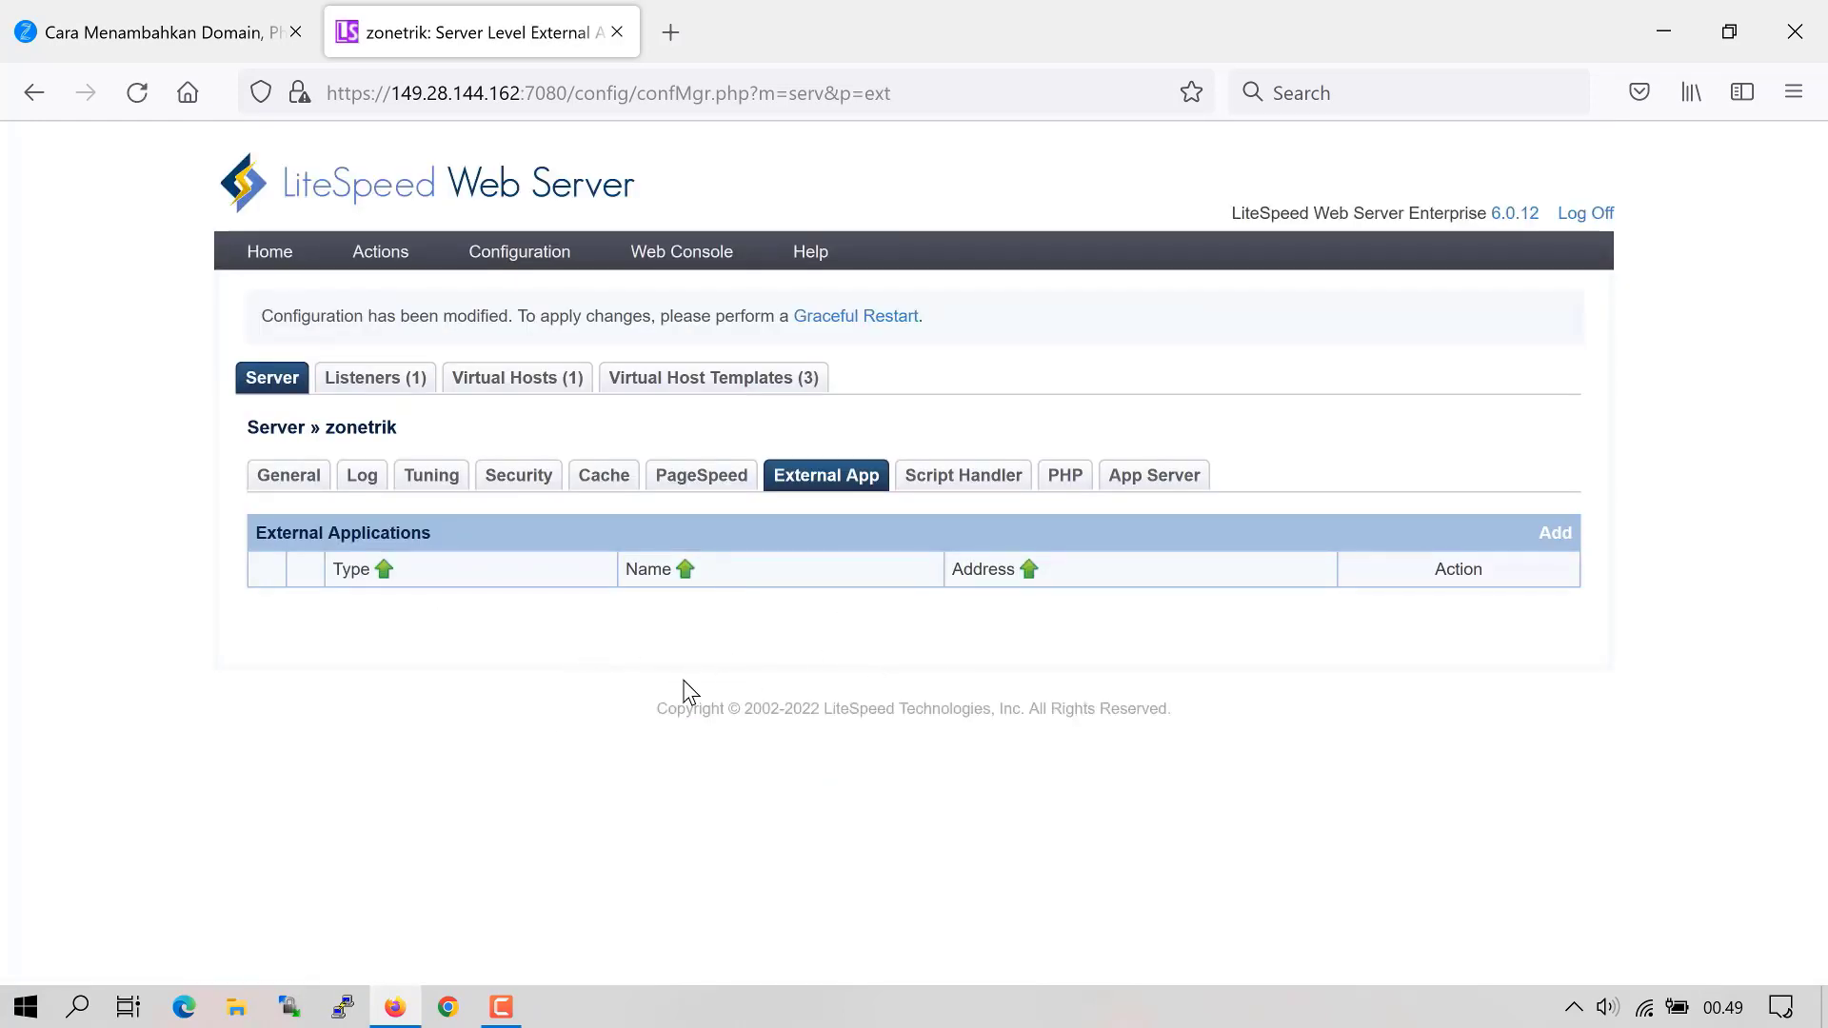
click(1551, 539)
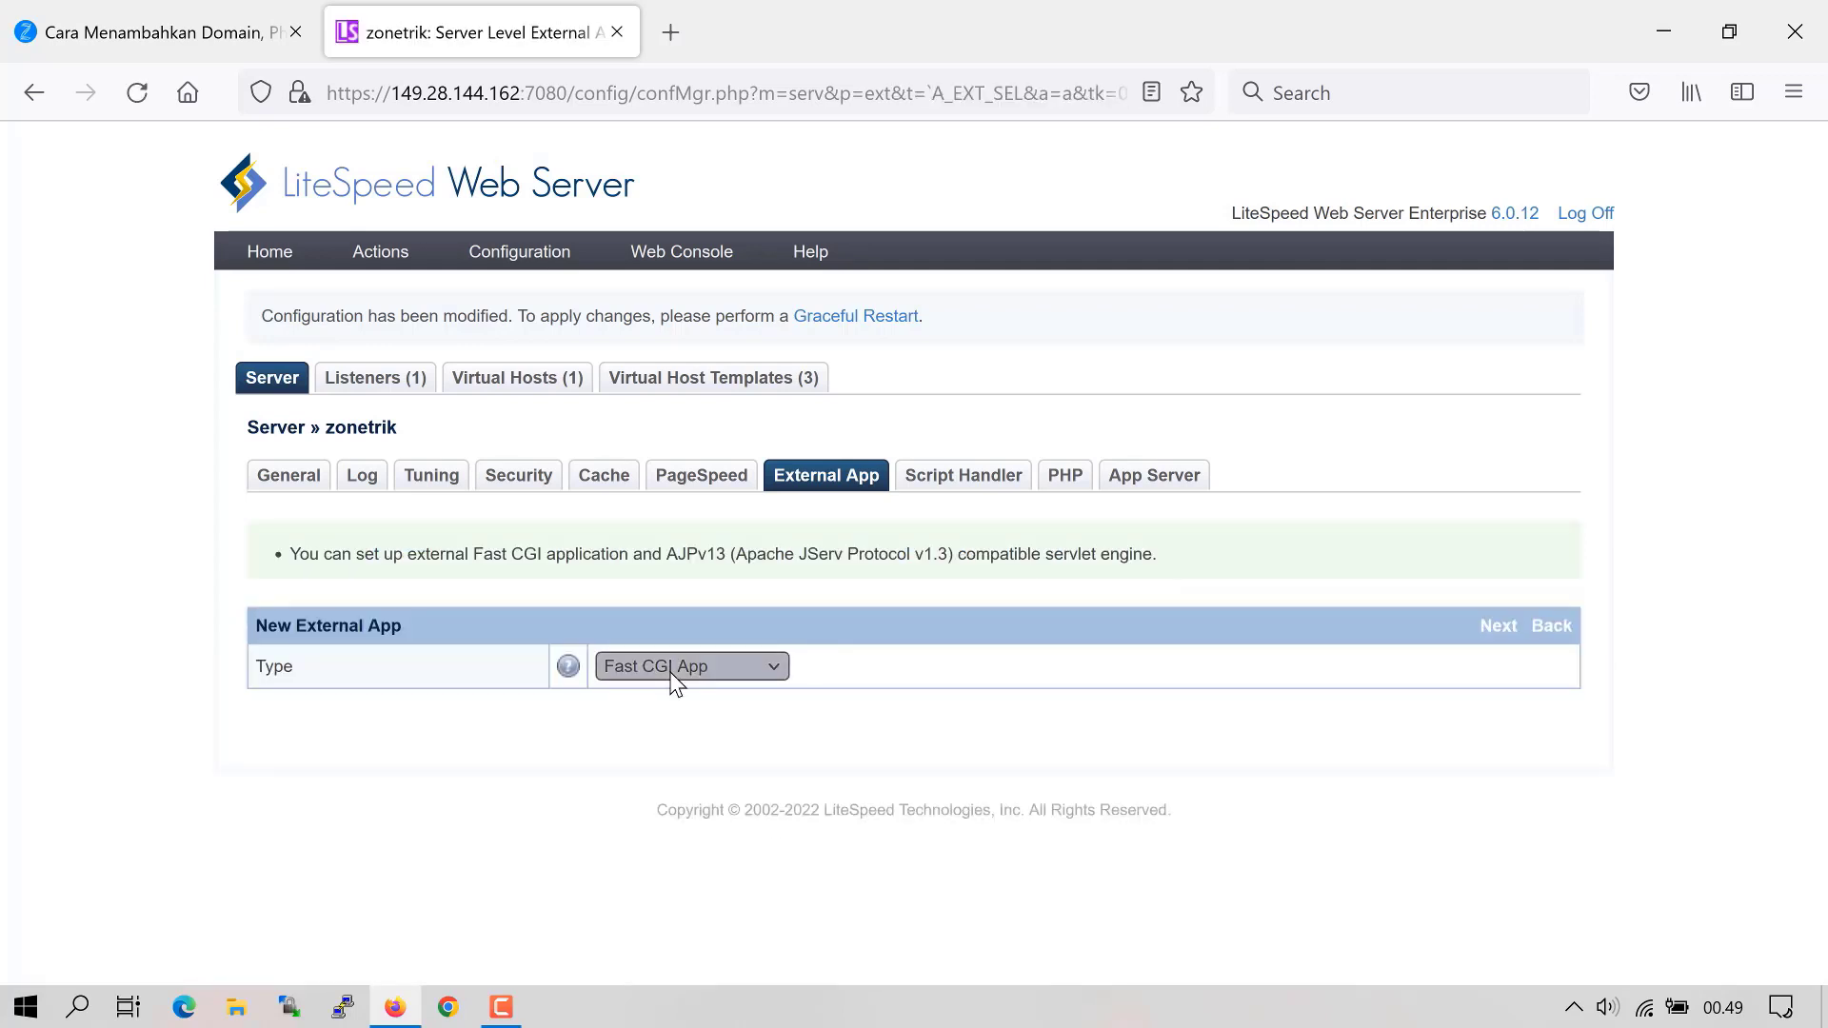
click(677, 674)
click(660, 767)
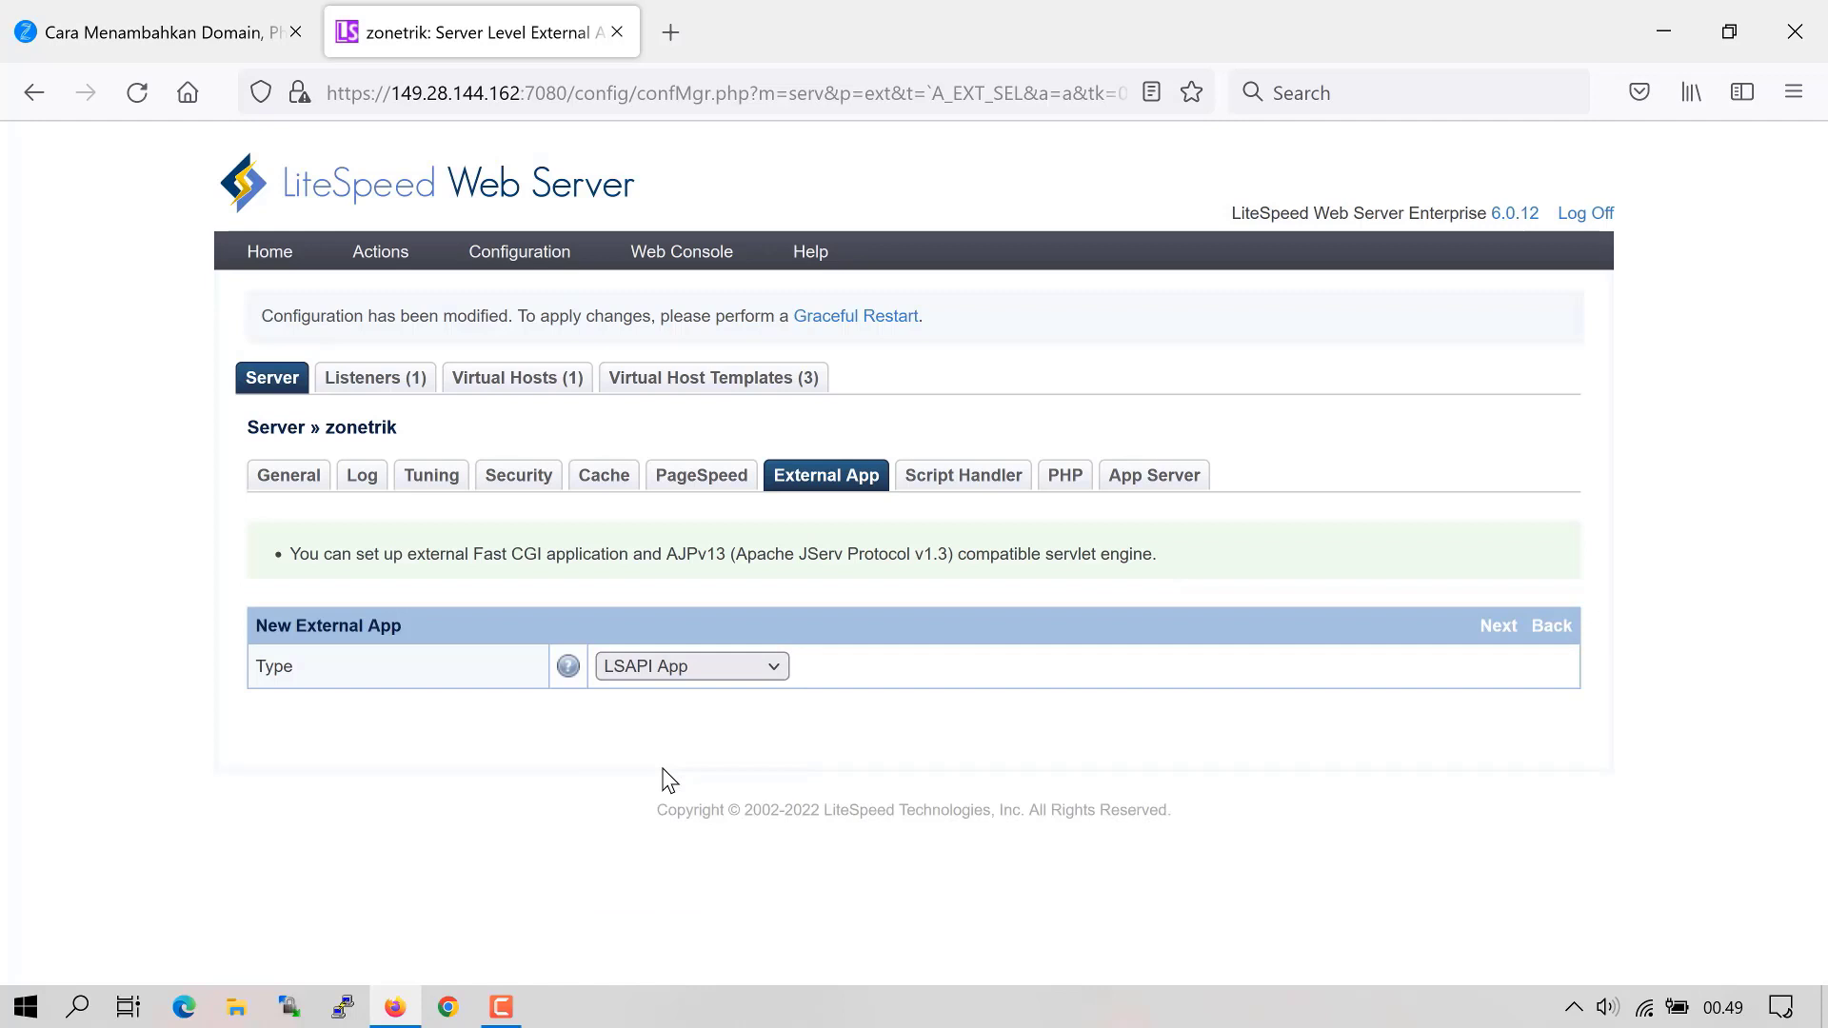
click(1498, 627)
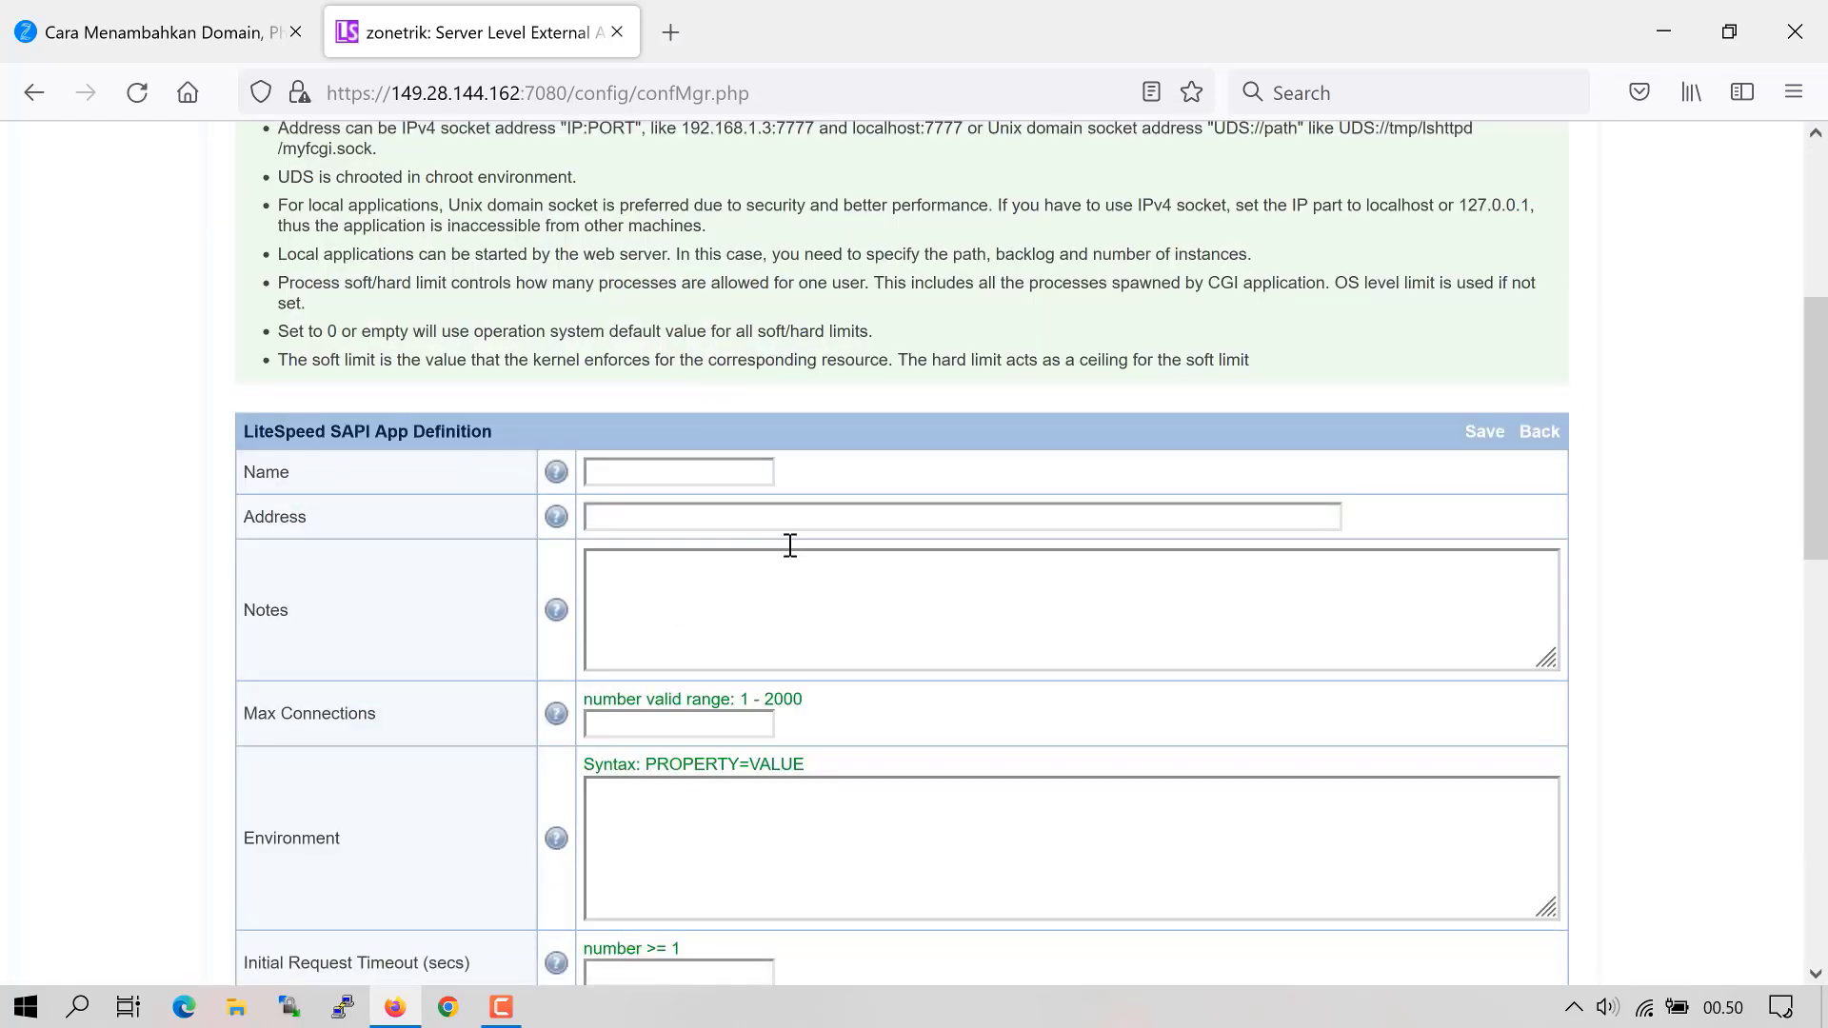
- Name it lsphp80 with socket uds://tmp/lshttpd/lsphp.sock, 60 max connections and PHP_LSAPI_CHILDREN=60
click(709, 474)
text(l)
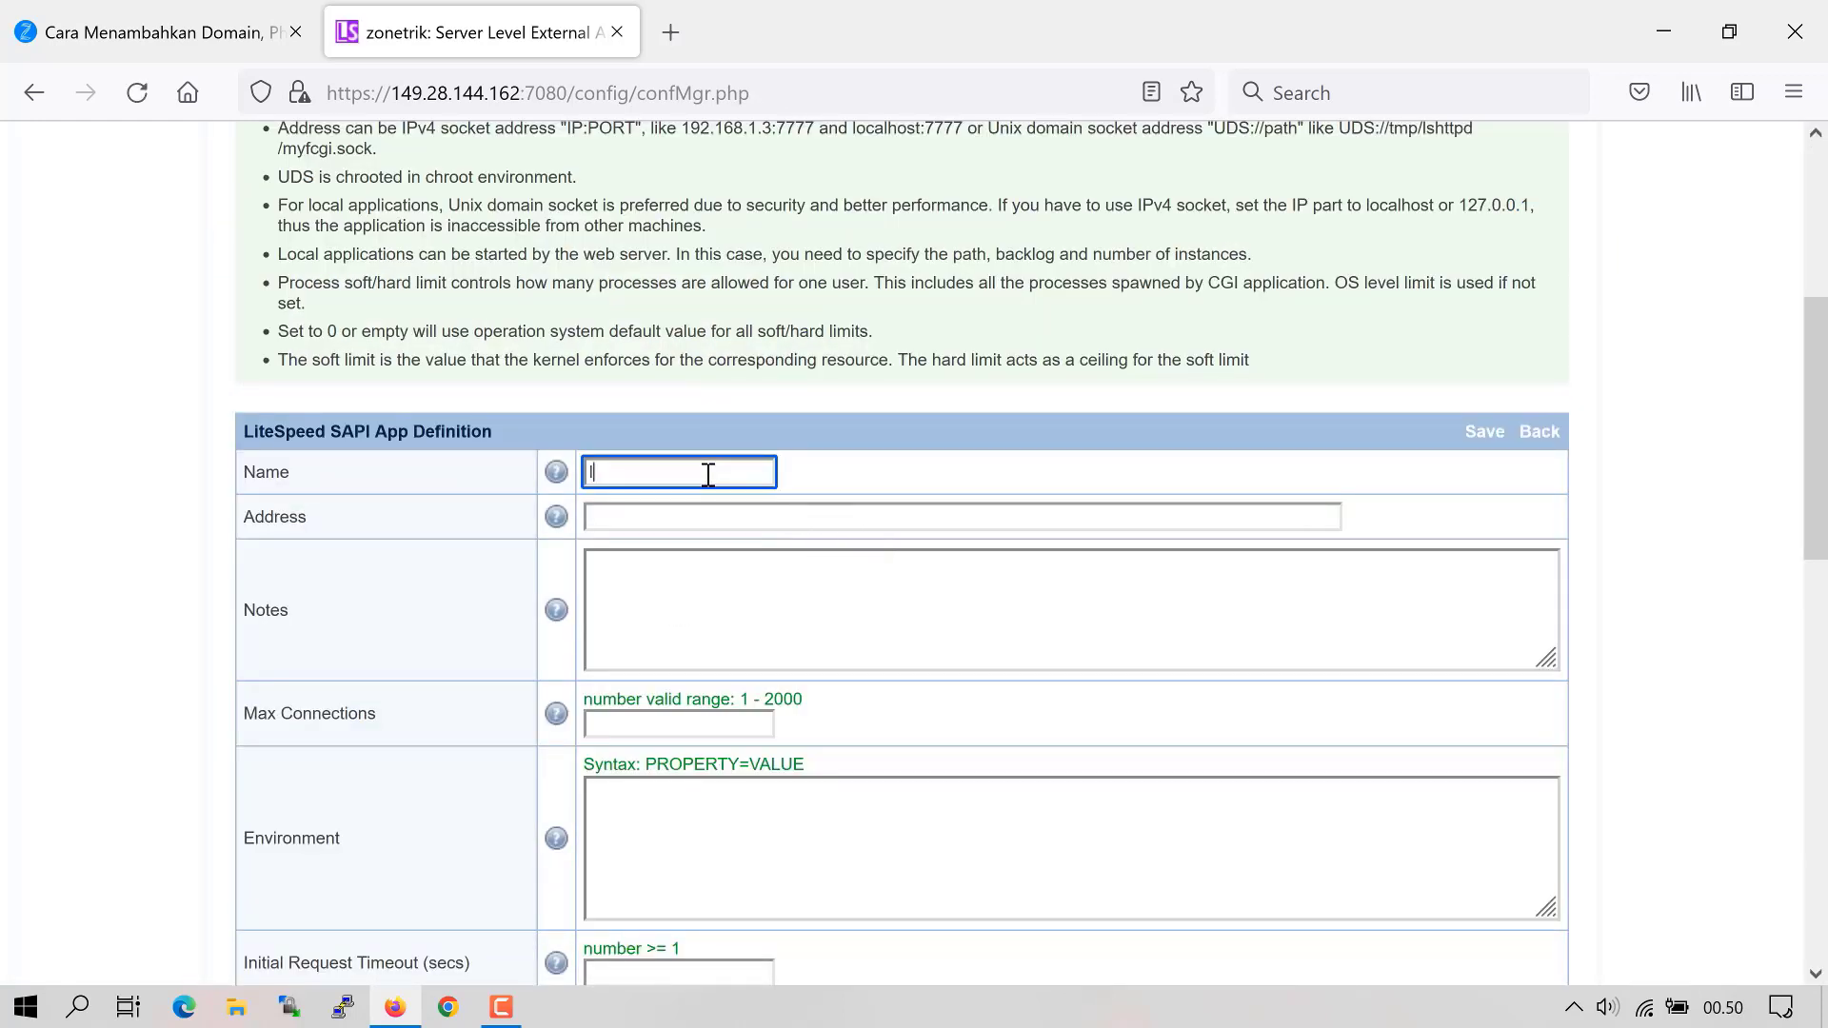
text(sphp80)
click(719, 516)
text(uds://)
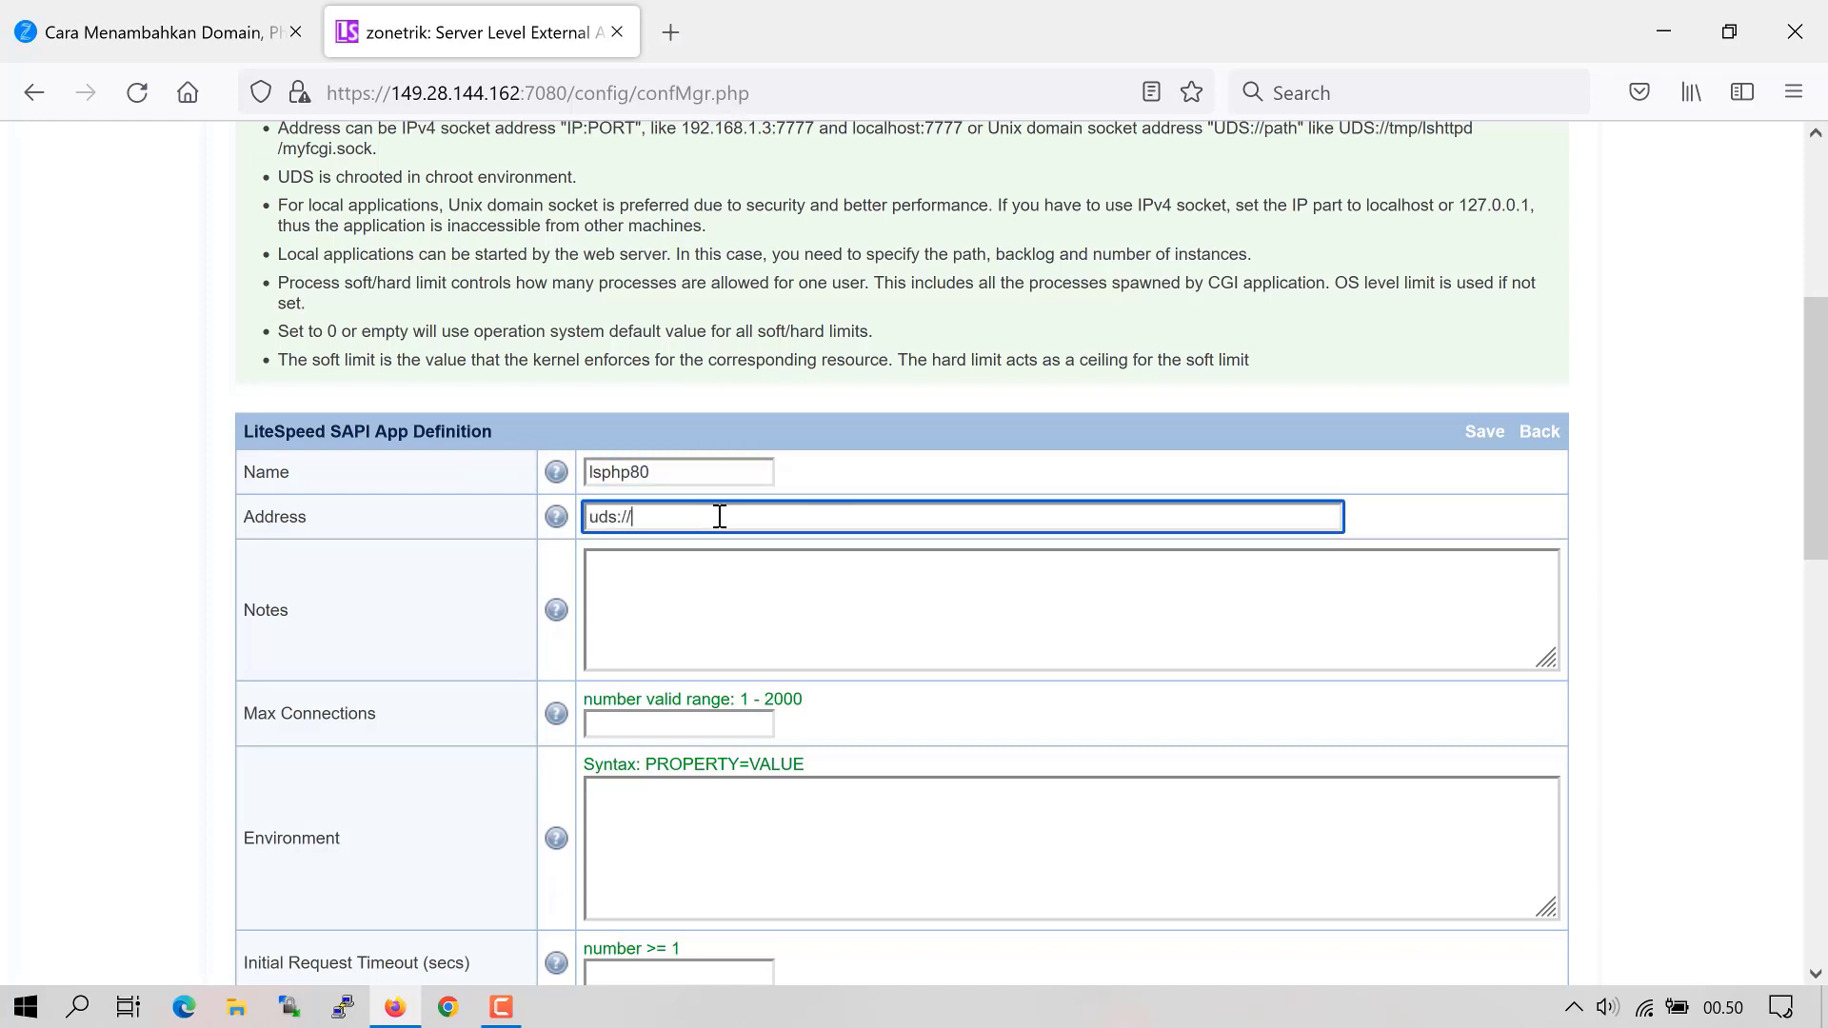
text(tmp/lshttpd/lsphp.sock)
click(687, 724)
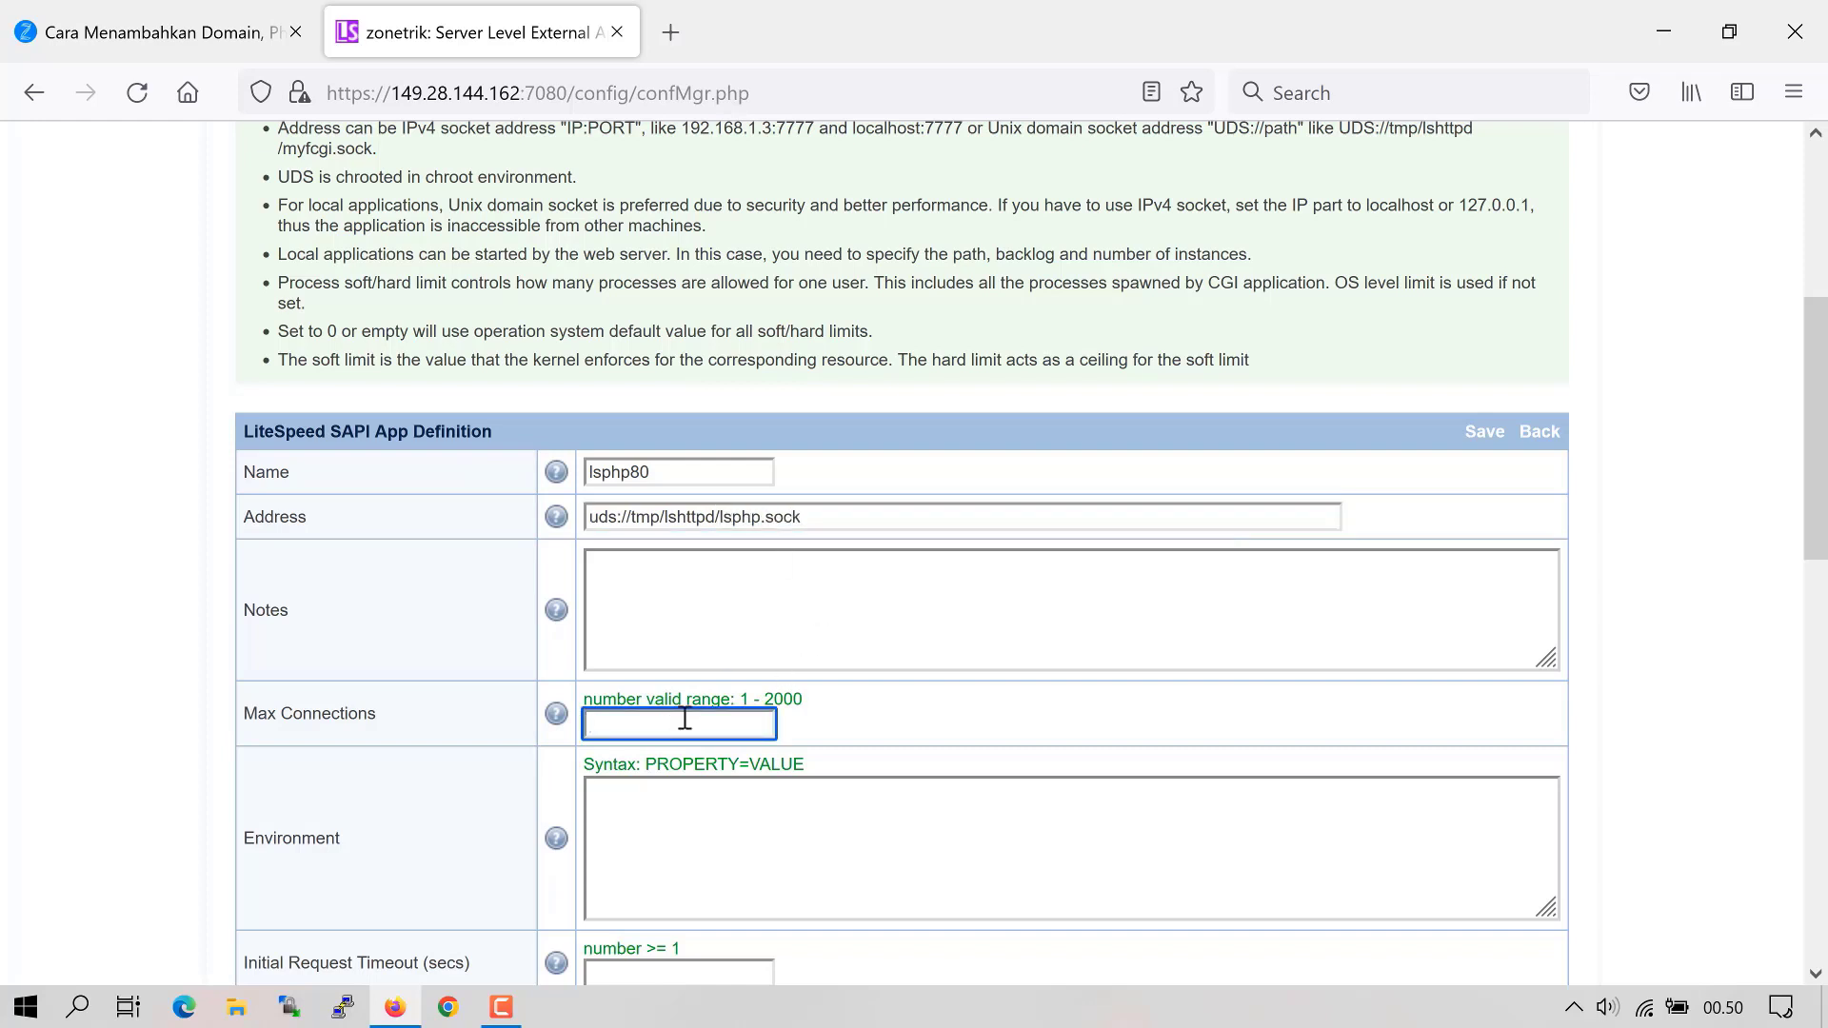
text(60)
scroll(657, 742, down, 2)
click(921, 682)
text(P)
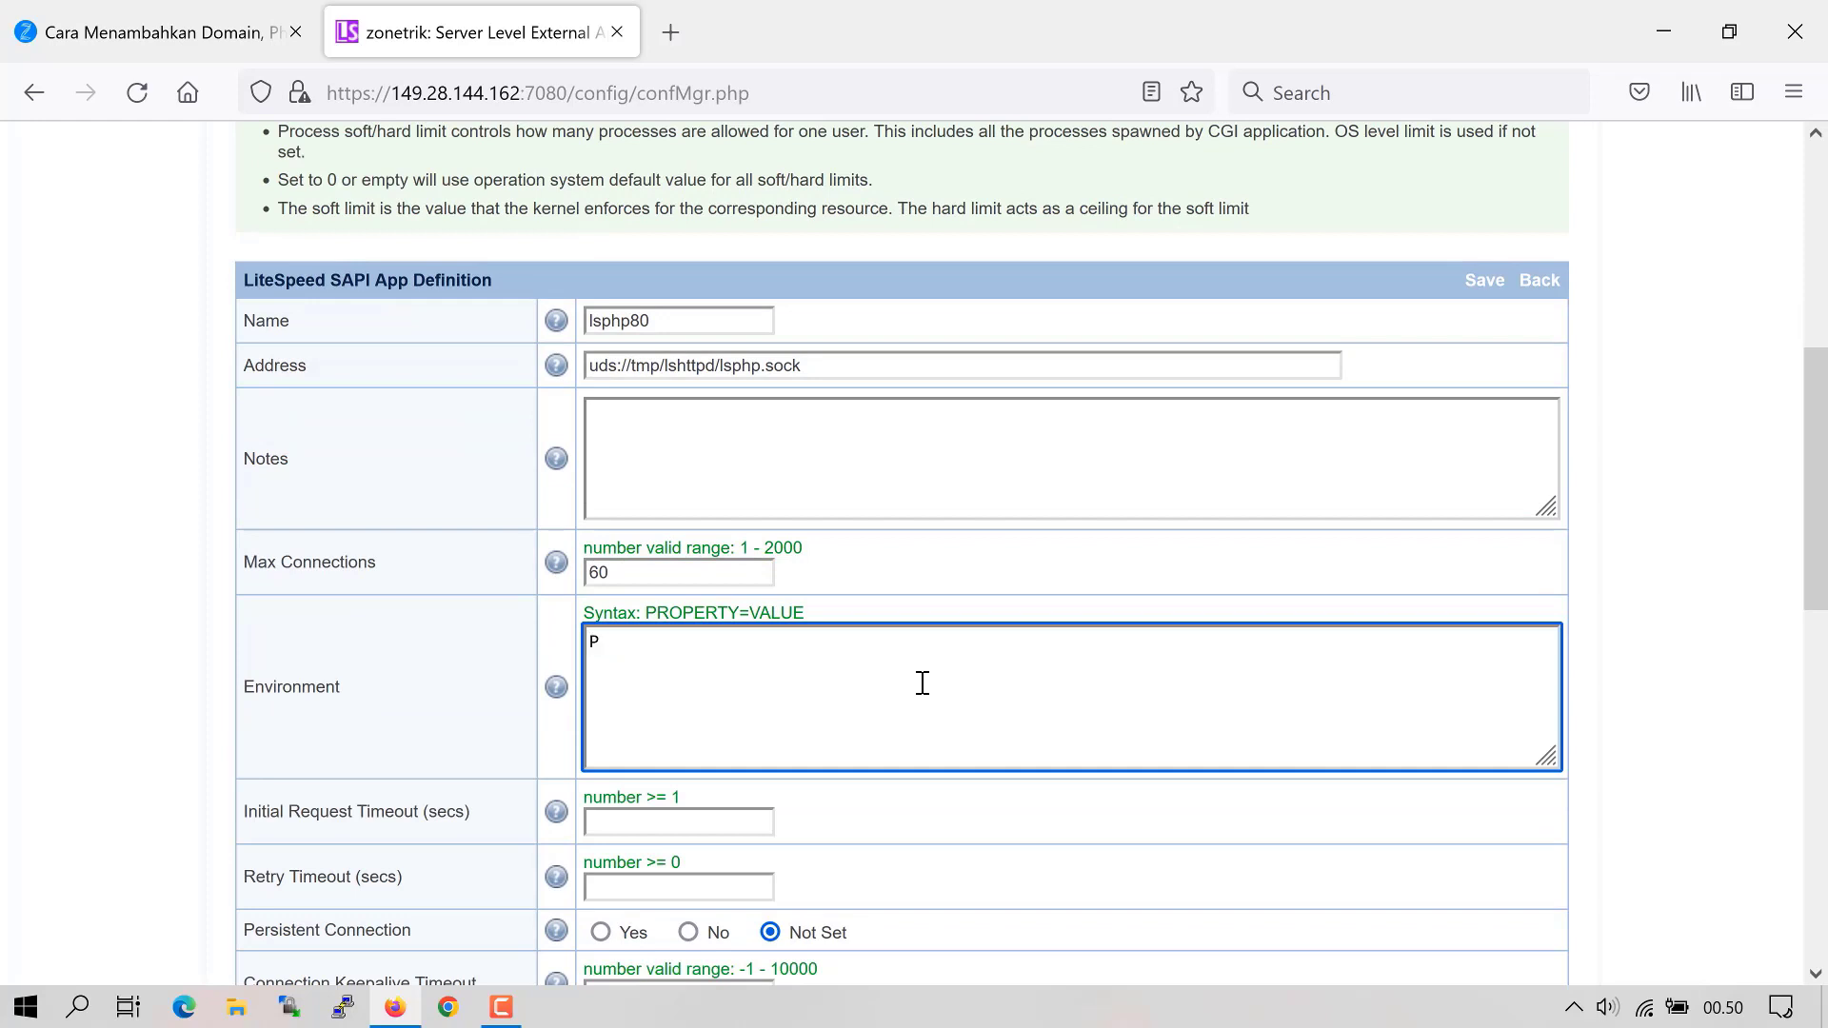
text(HP_LSAPI_CHILDREN=60)
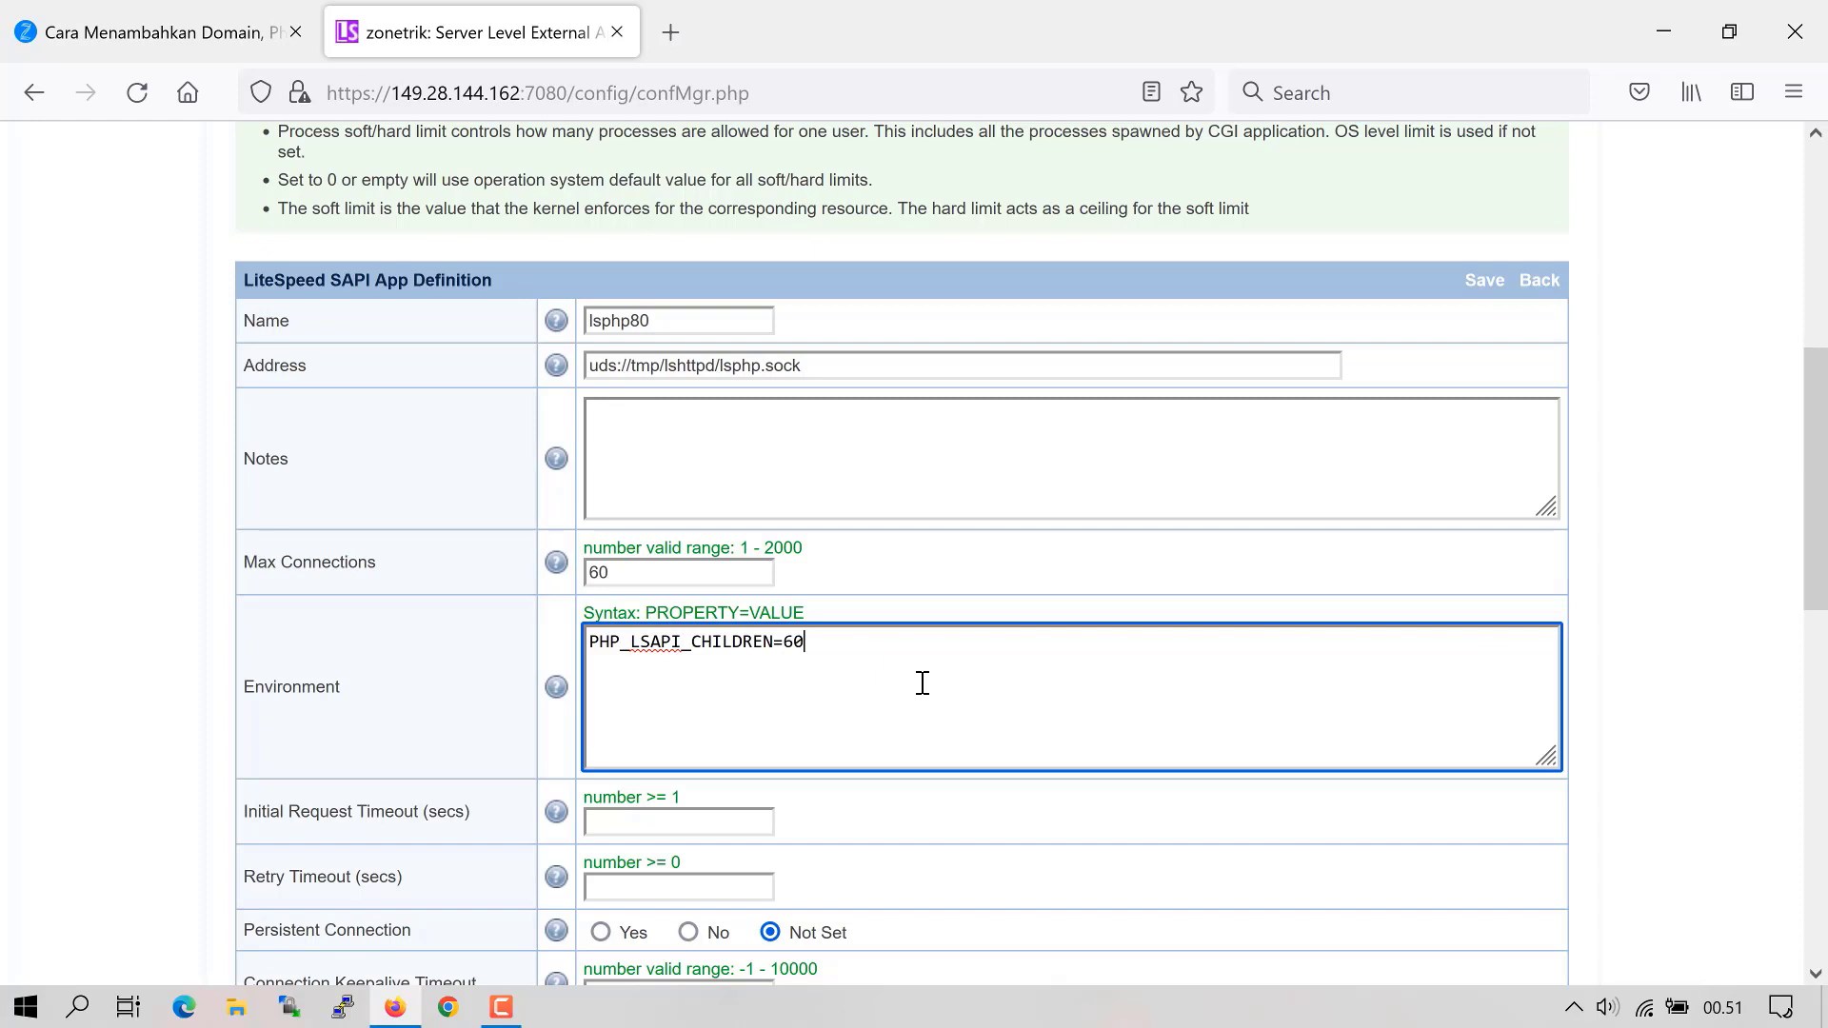
- Set initial request timeout 60, retry timeout 0, and start by server through the CGI daemon
scroll(700, 719, down, 2)
click(694, 673)
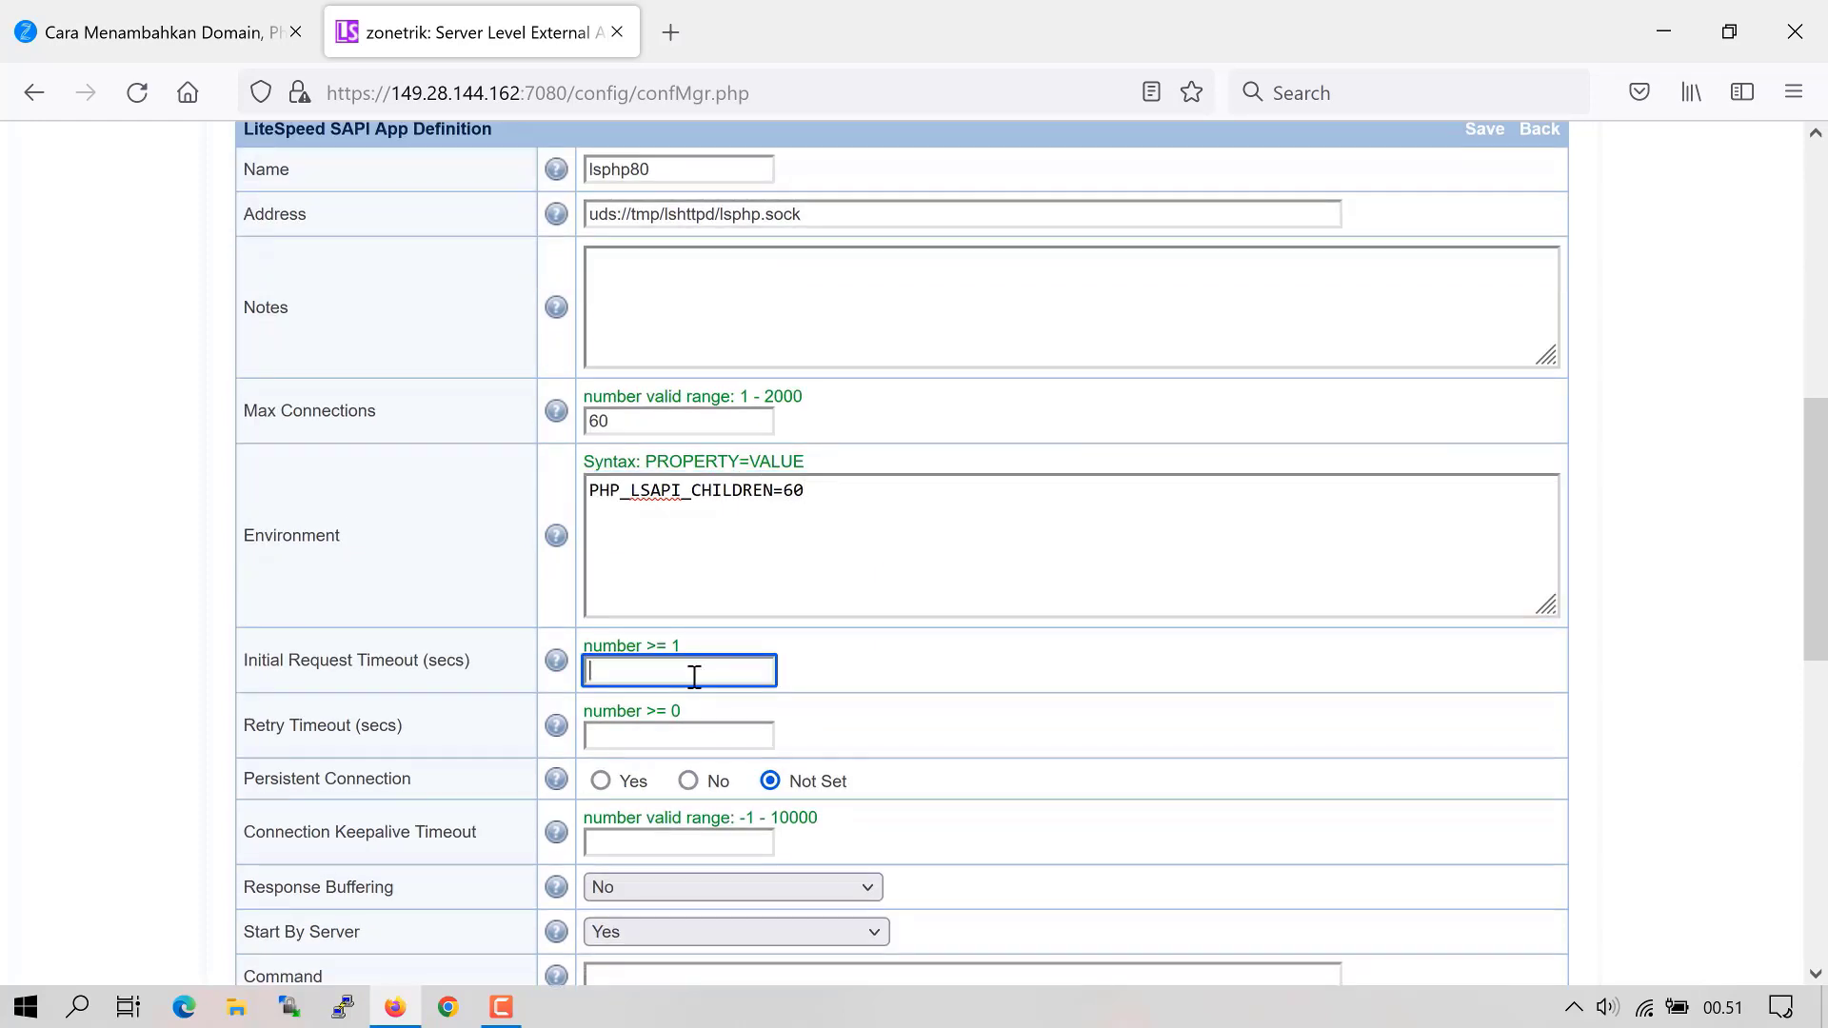
text(60)
key(Tab)
text(0)
scroll(643, 766, down, 2)
click(643, 781)
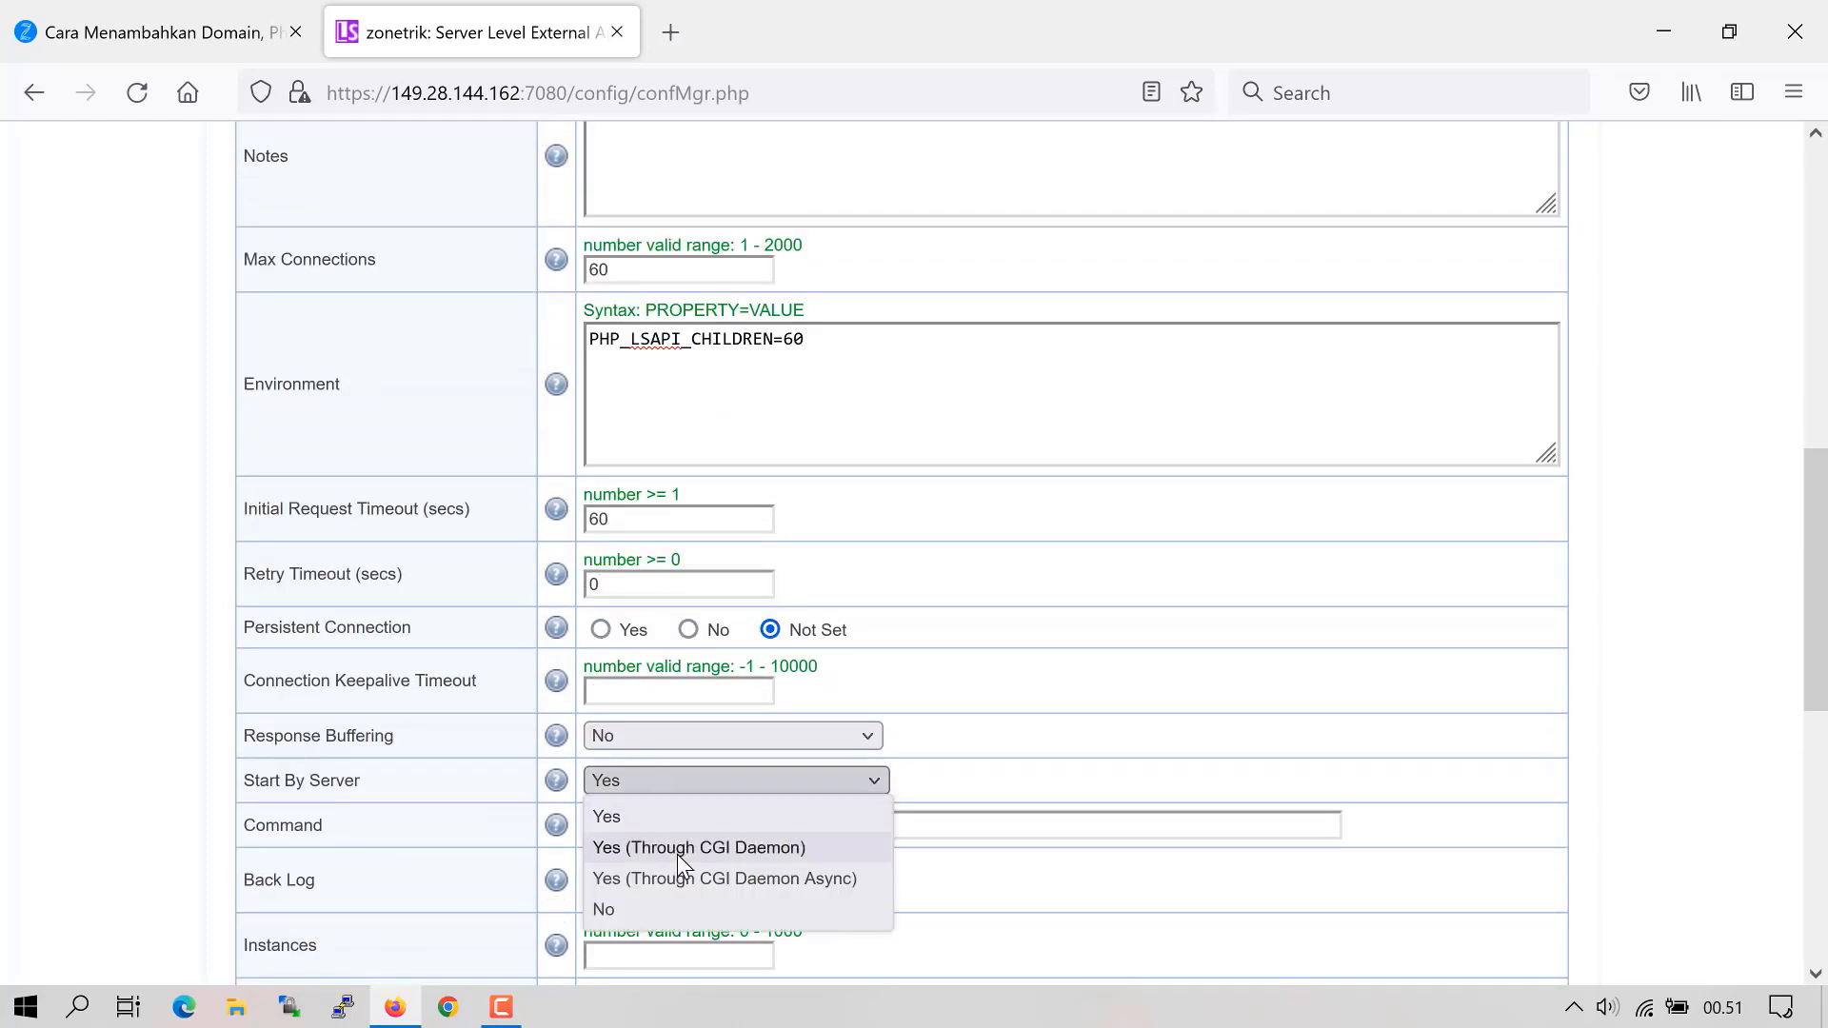
click(677, 848)
scroll(677, 854, down, 2)
click(689, 676)
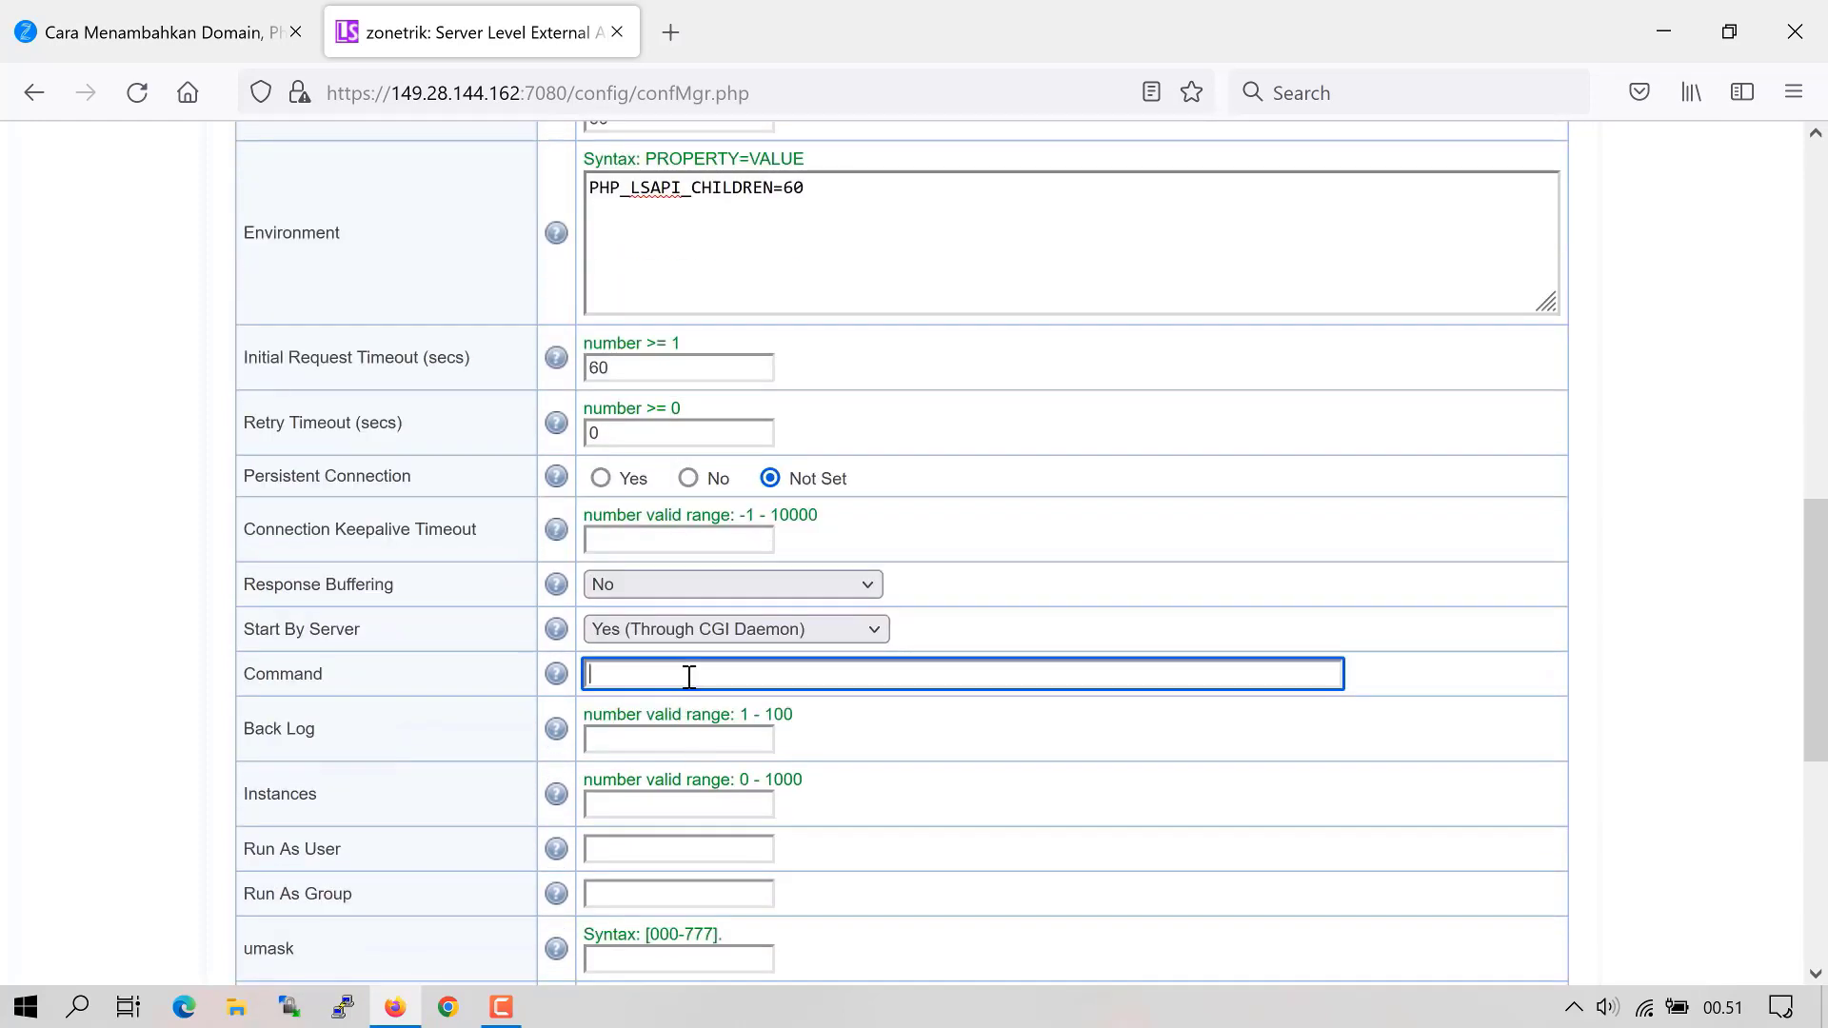
- Enter the command /usr/local/lsws/lsphp80/bin/lsphp, correcting the path until the version reads lsphp80
text(/usr/local/lsws/lsphp80/bin/lsphp)
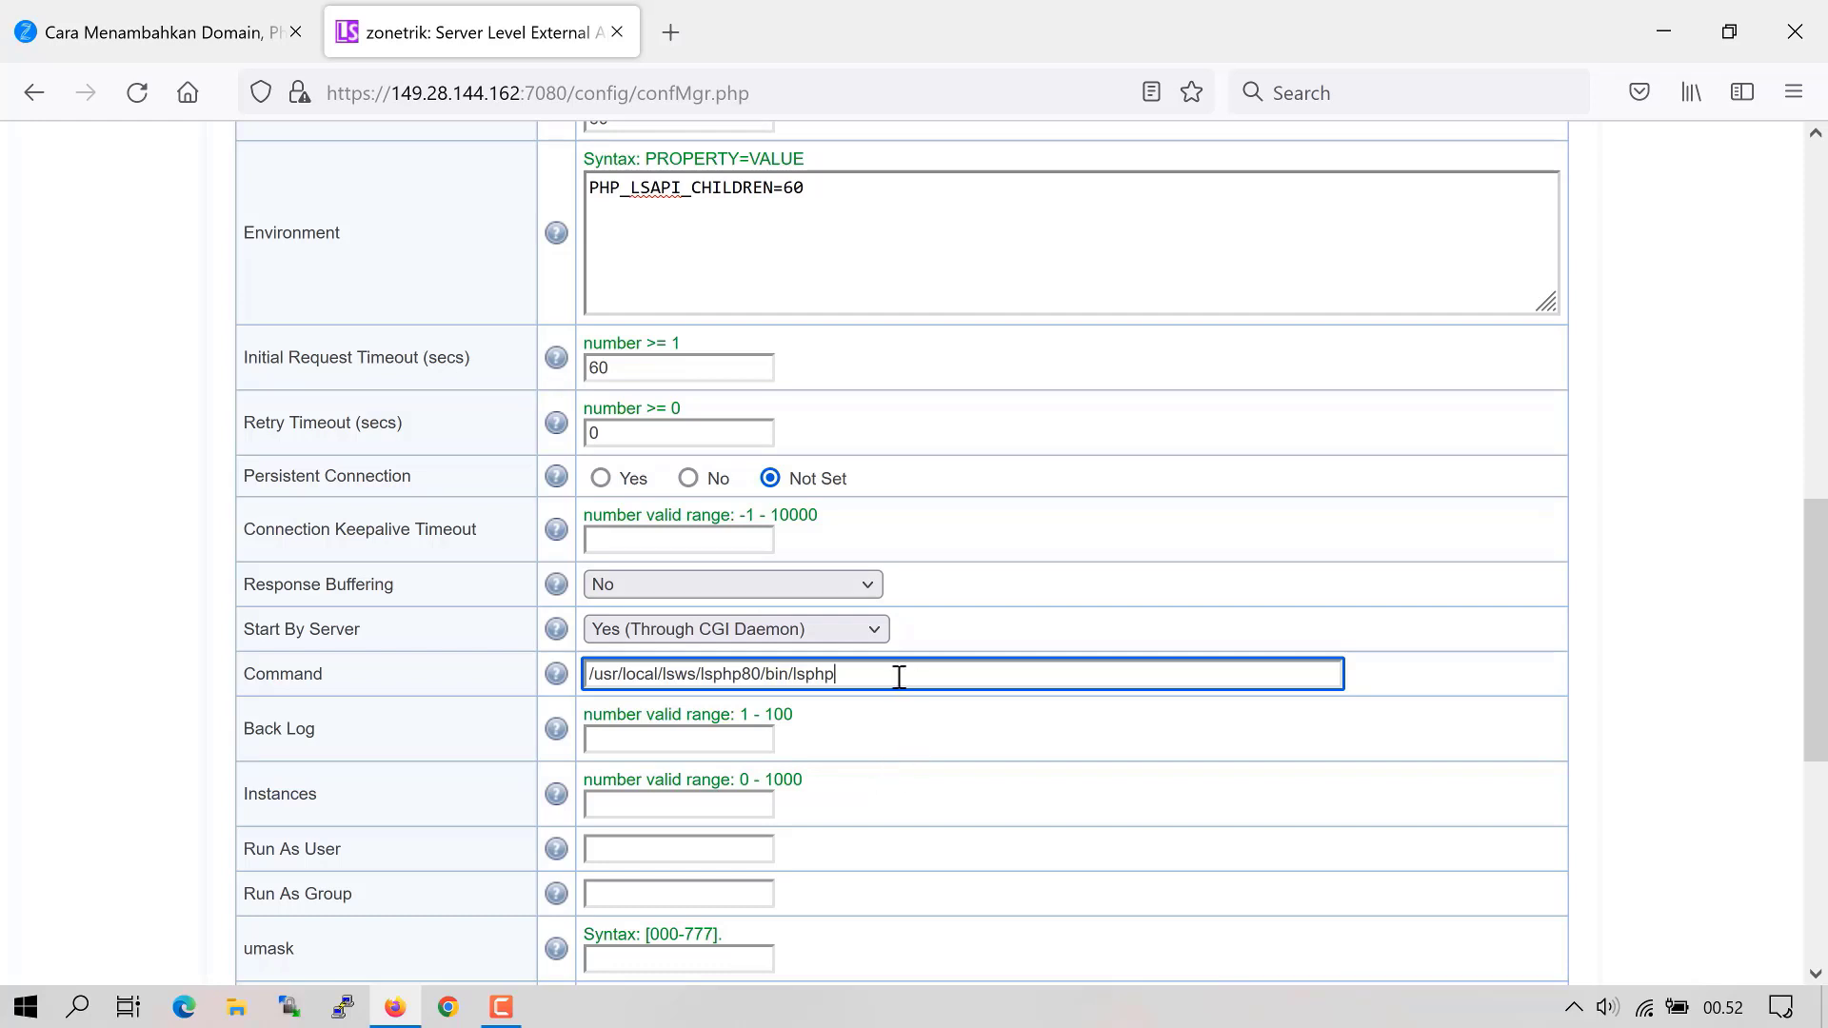
drag(899, 677, 570, 702)
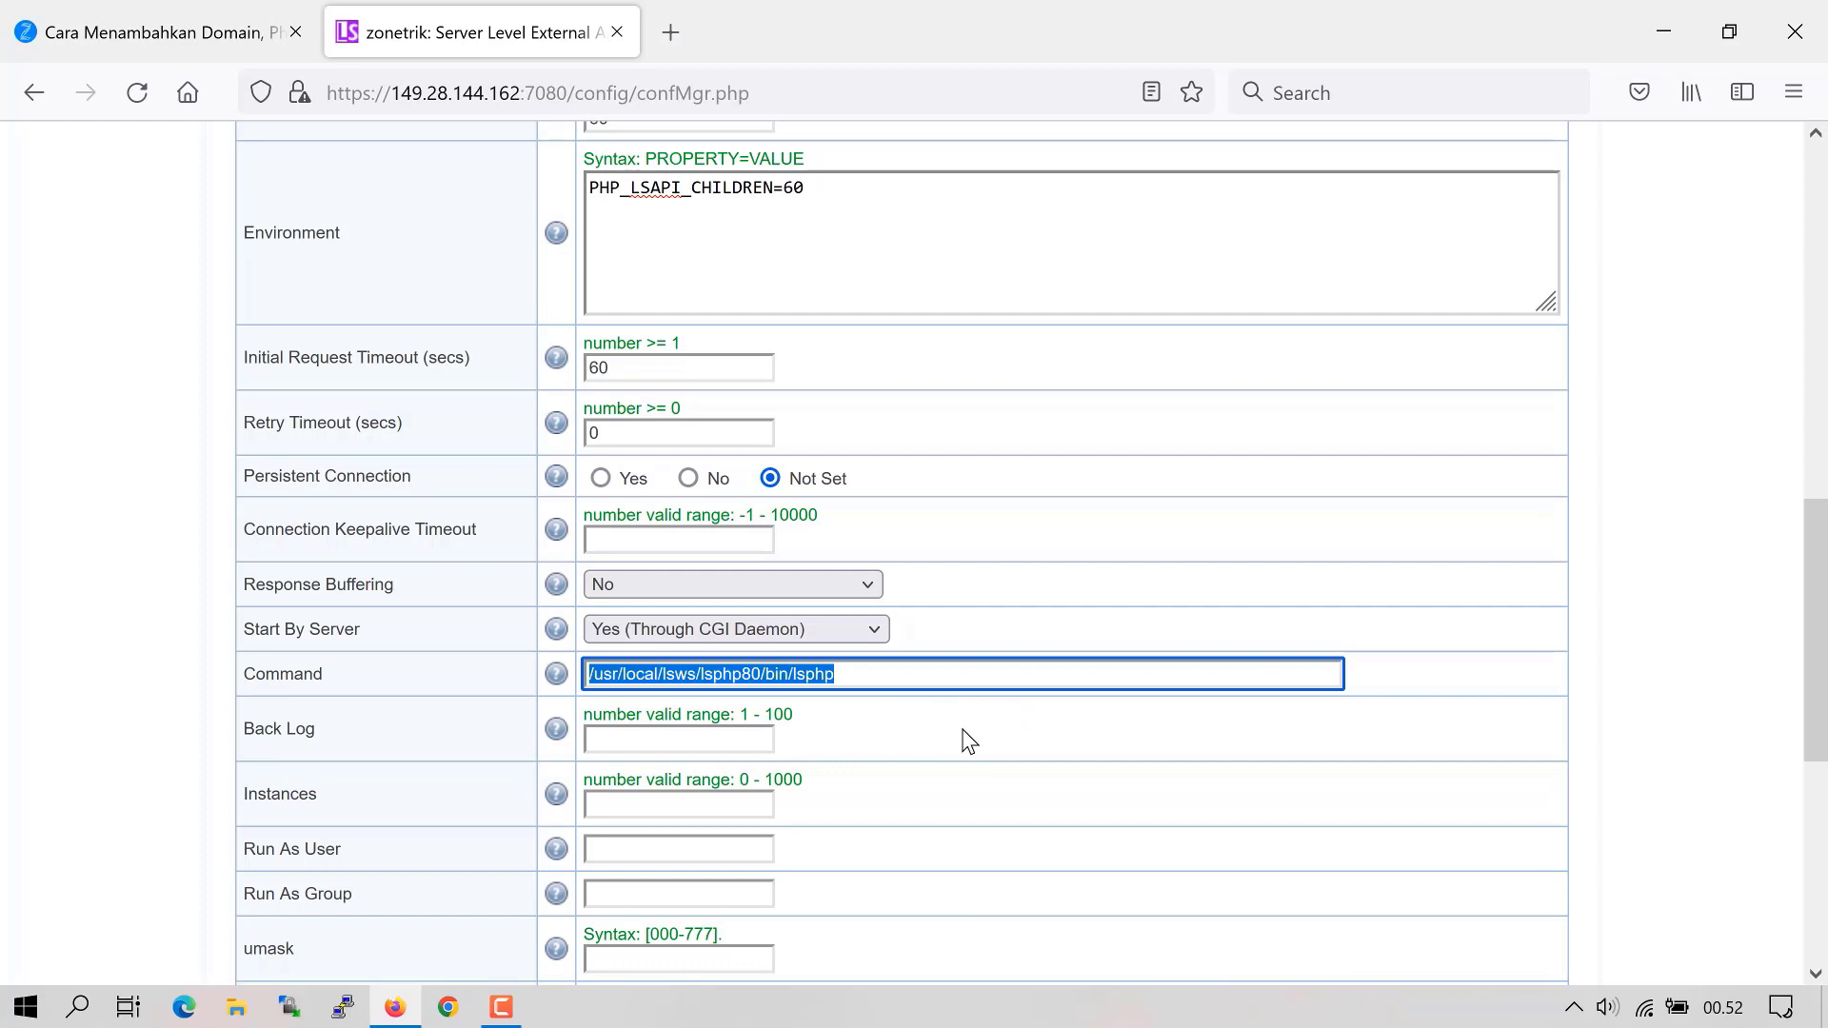
drag(705, 674, 526, 673)
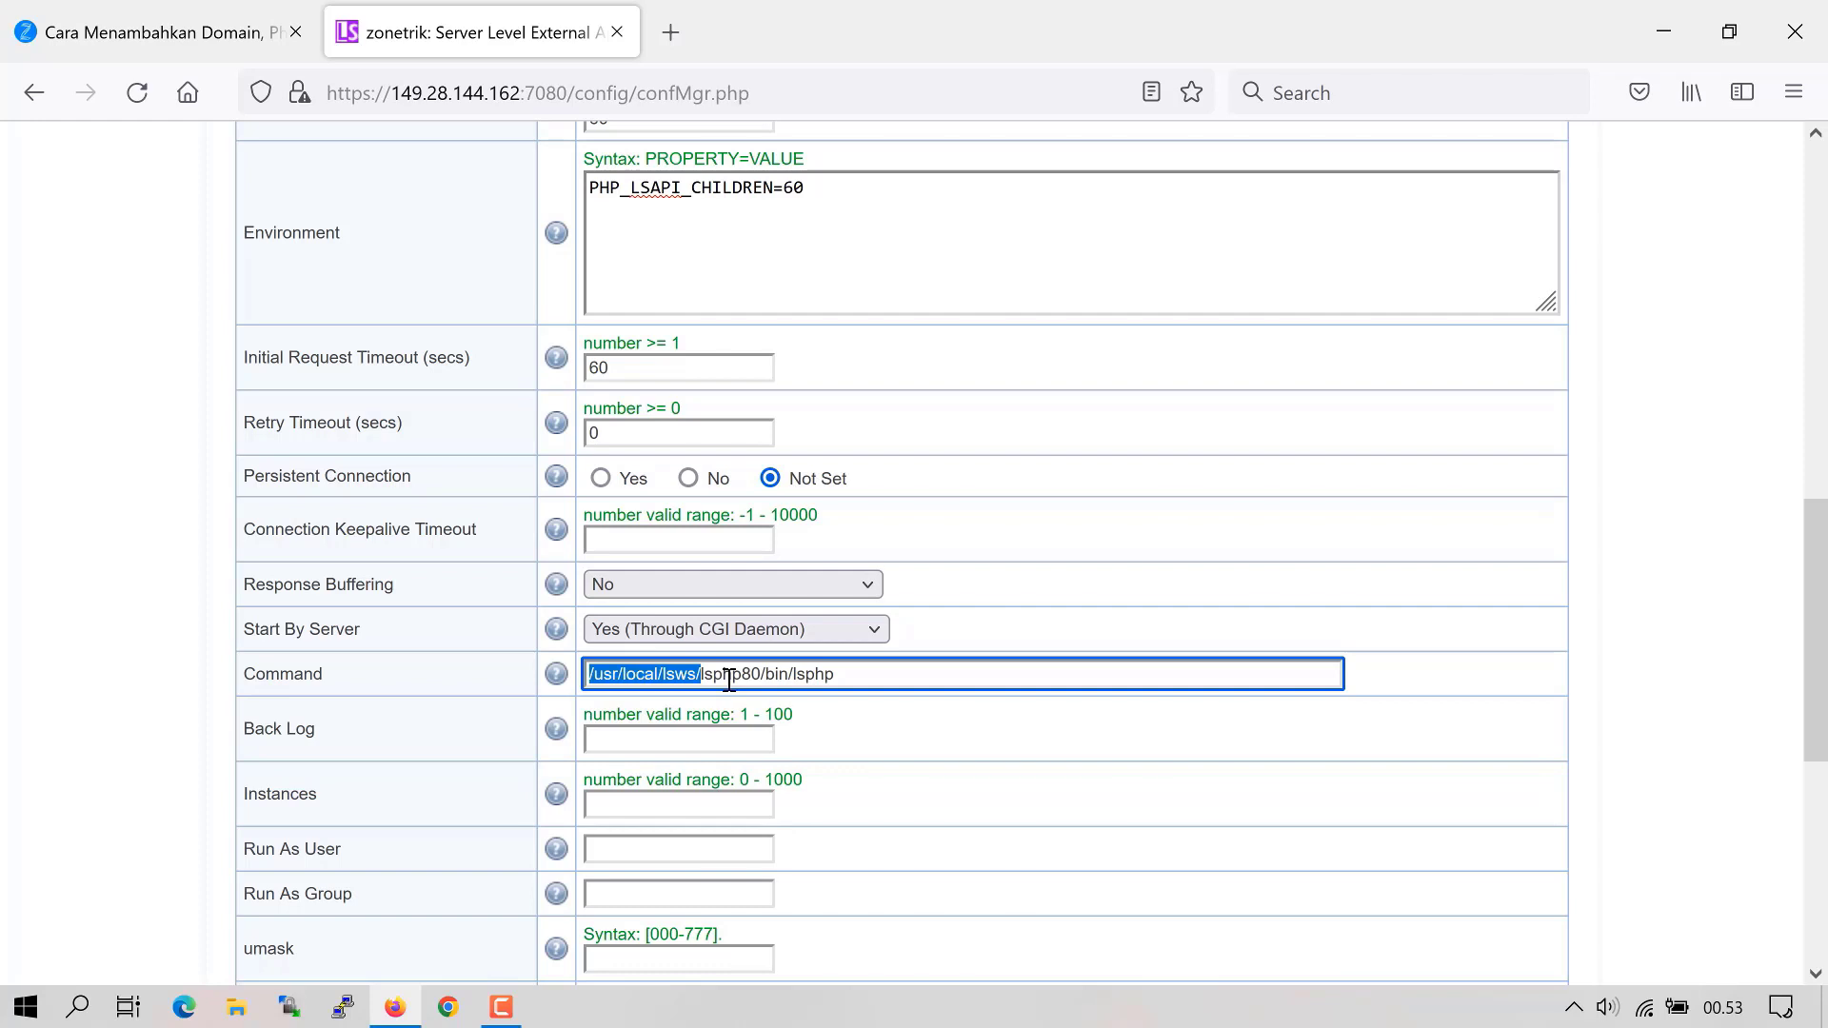
click(774, 703)
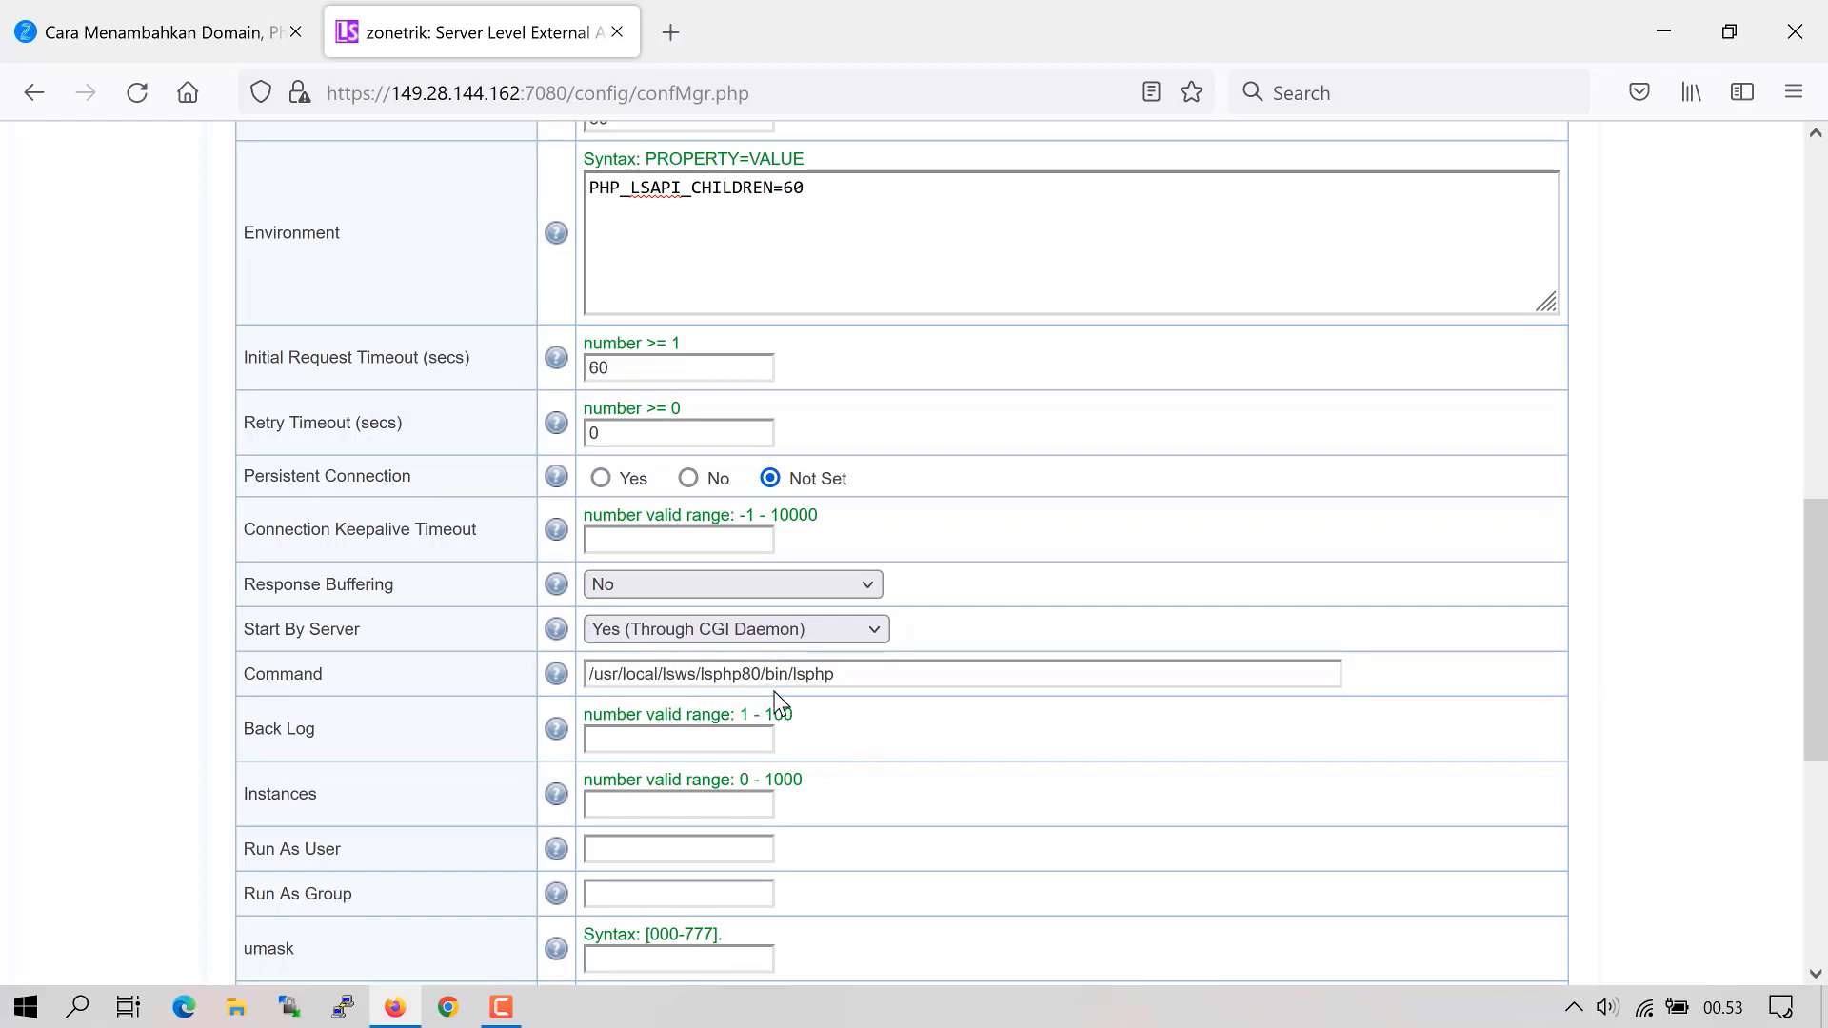
click(887, 679)
key(BackSpace)
key(BackSpace)
key(BackSpace)
key(BackSpace)
key(BackSpace)
key(BackSpace)
key(BackSpace)
key(BackSpace)
key(BackSpace)
key(BackSpace)
key(BackSpace)
key(BackSpace)
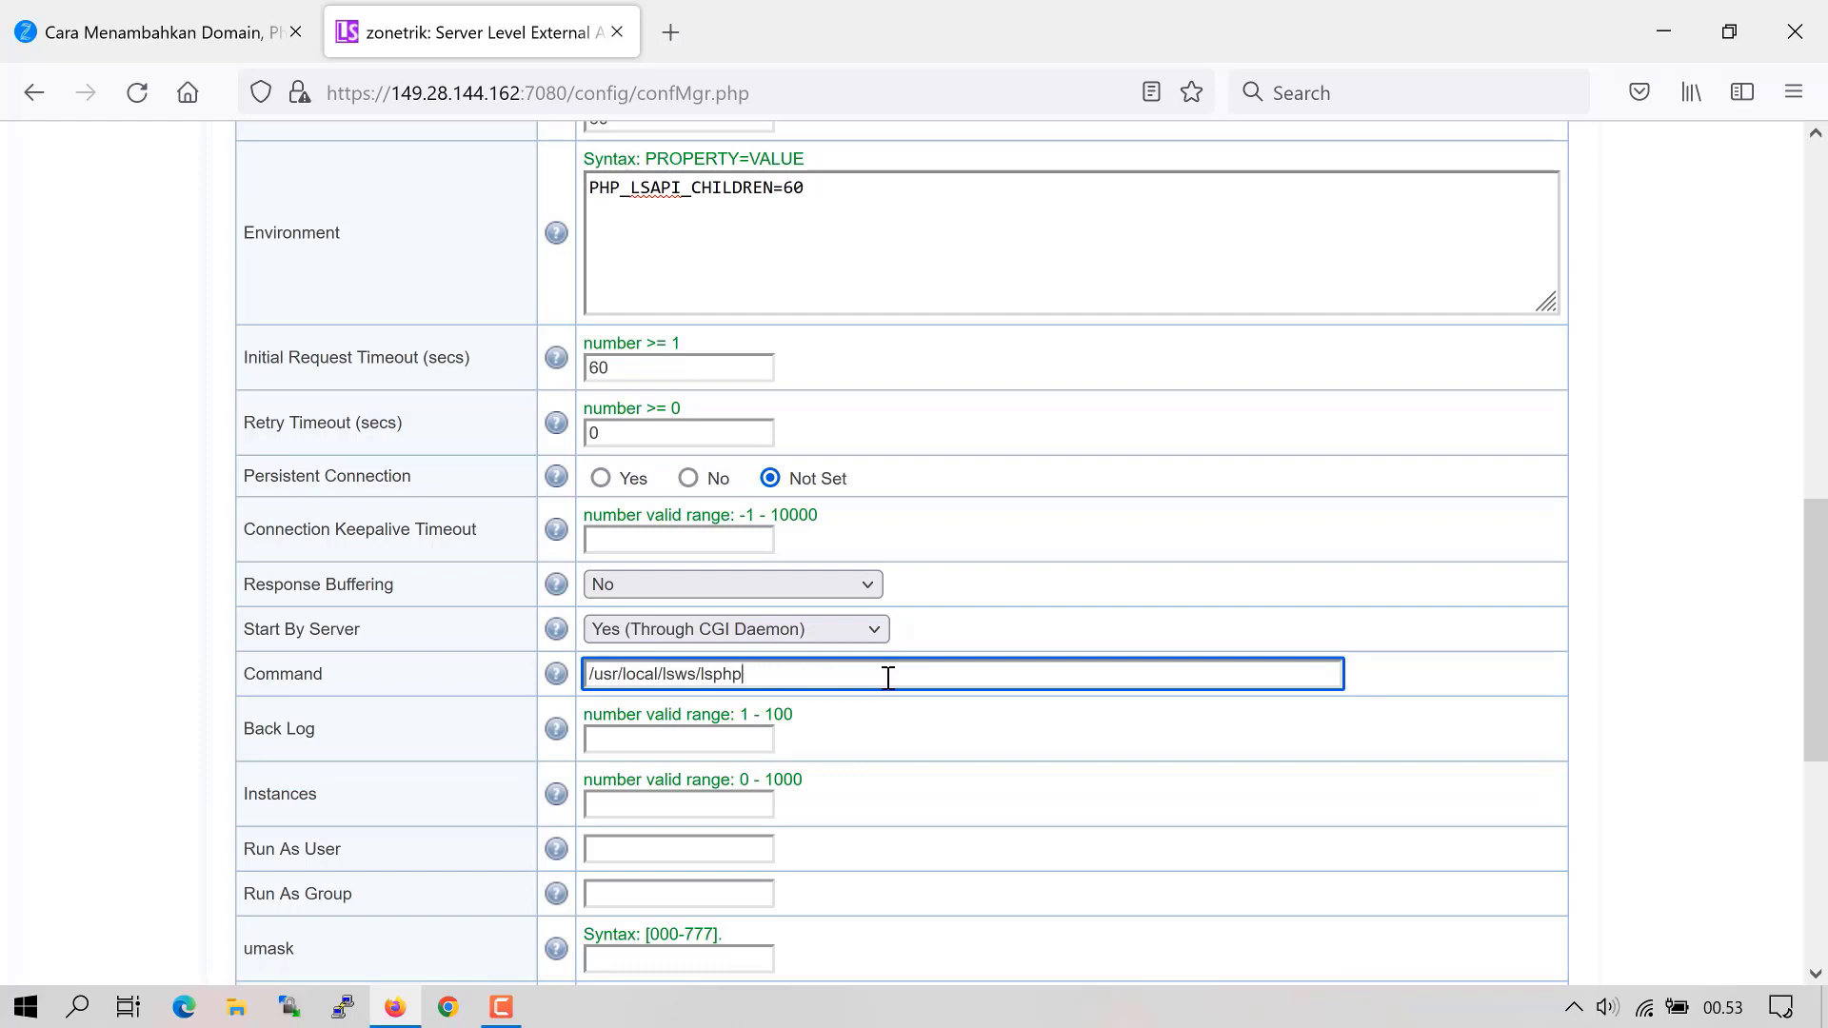
text(75/)
key(ctrl+a)
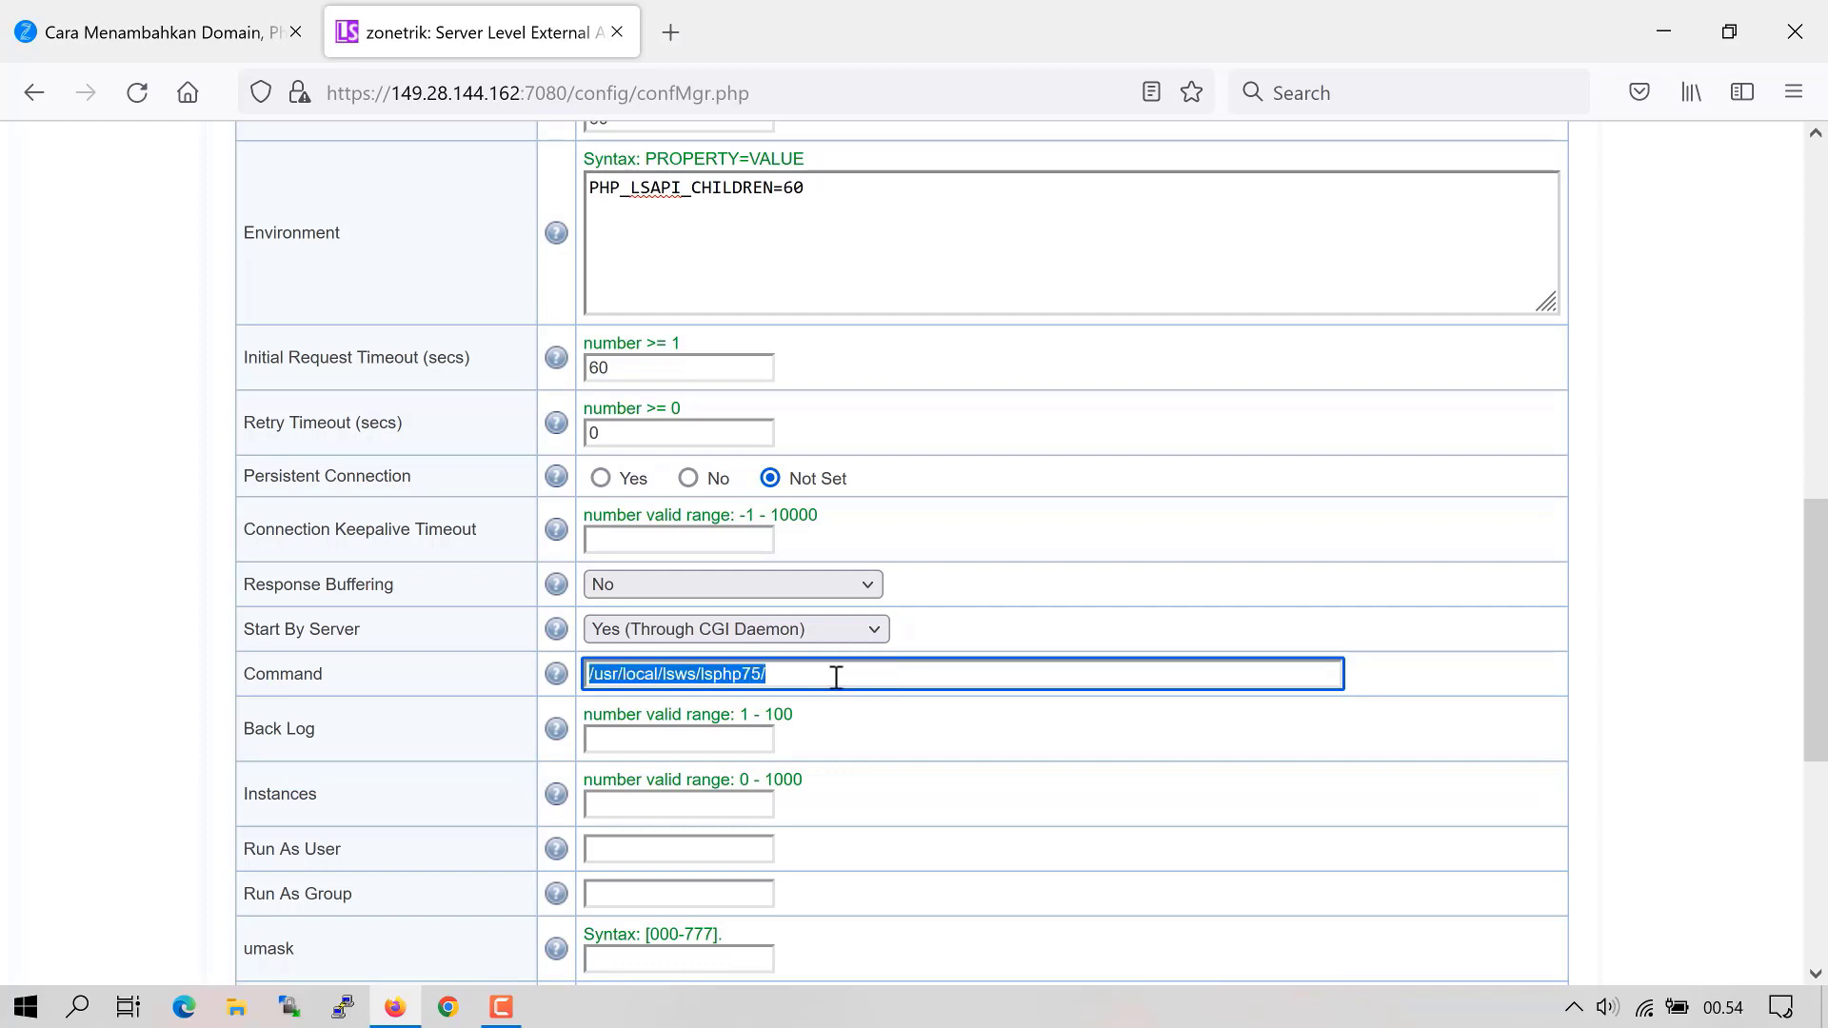
click(836, 677)
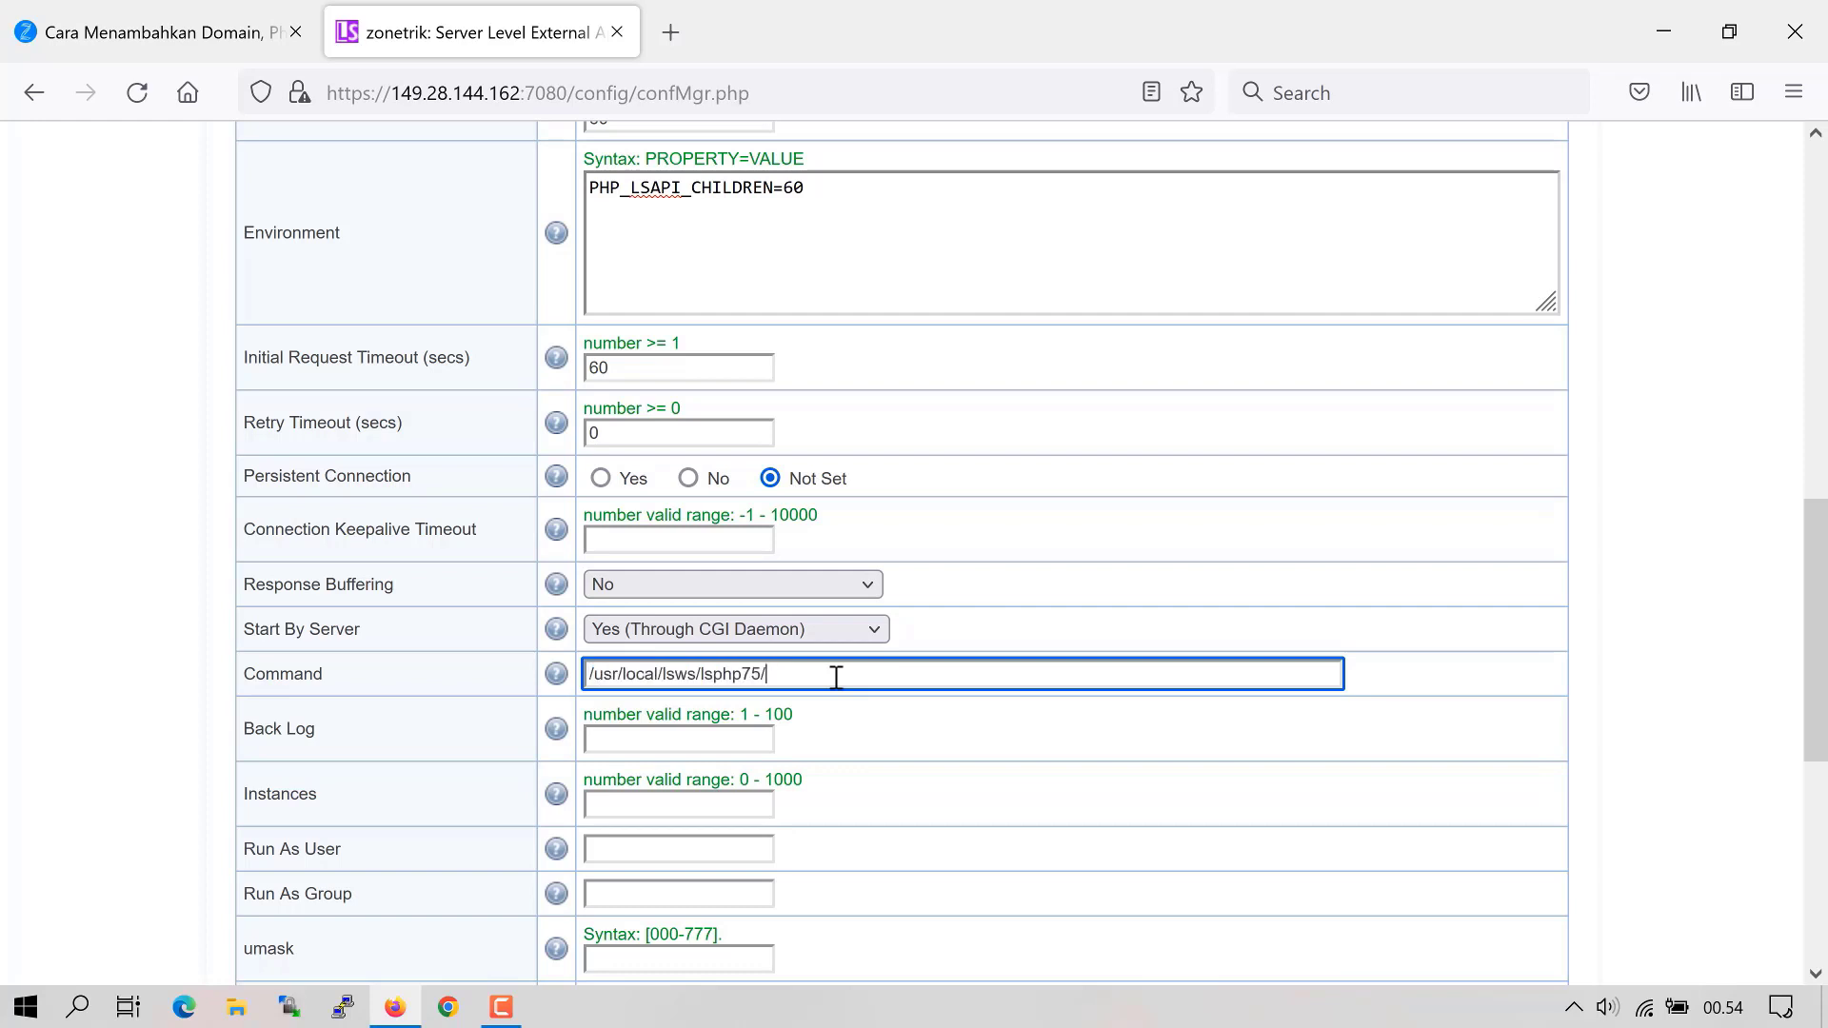
text(bin/lsphp)
key(BackSpace)
key(BackSpace)
key(BackSpace)
key(BackSpace)
key(BackSpace)
key(BackSpace)
key(BackSpace)
text(80/bin/lsphp)
scroll(895, 657, down, 2)
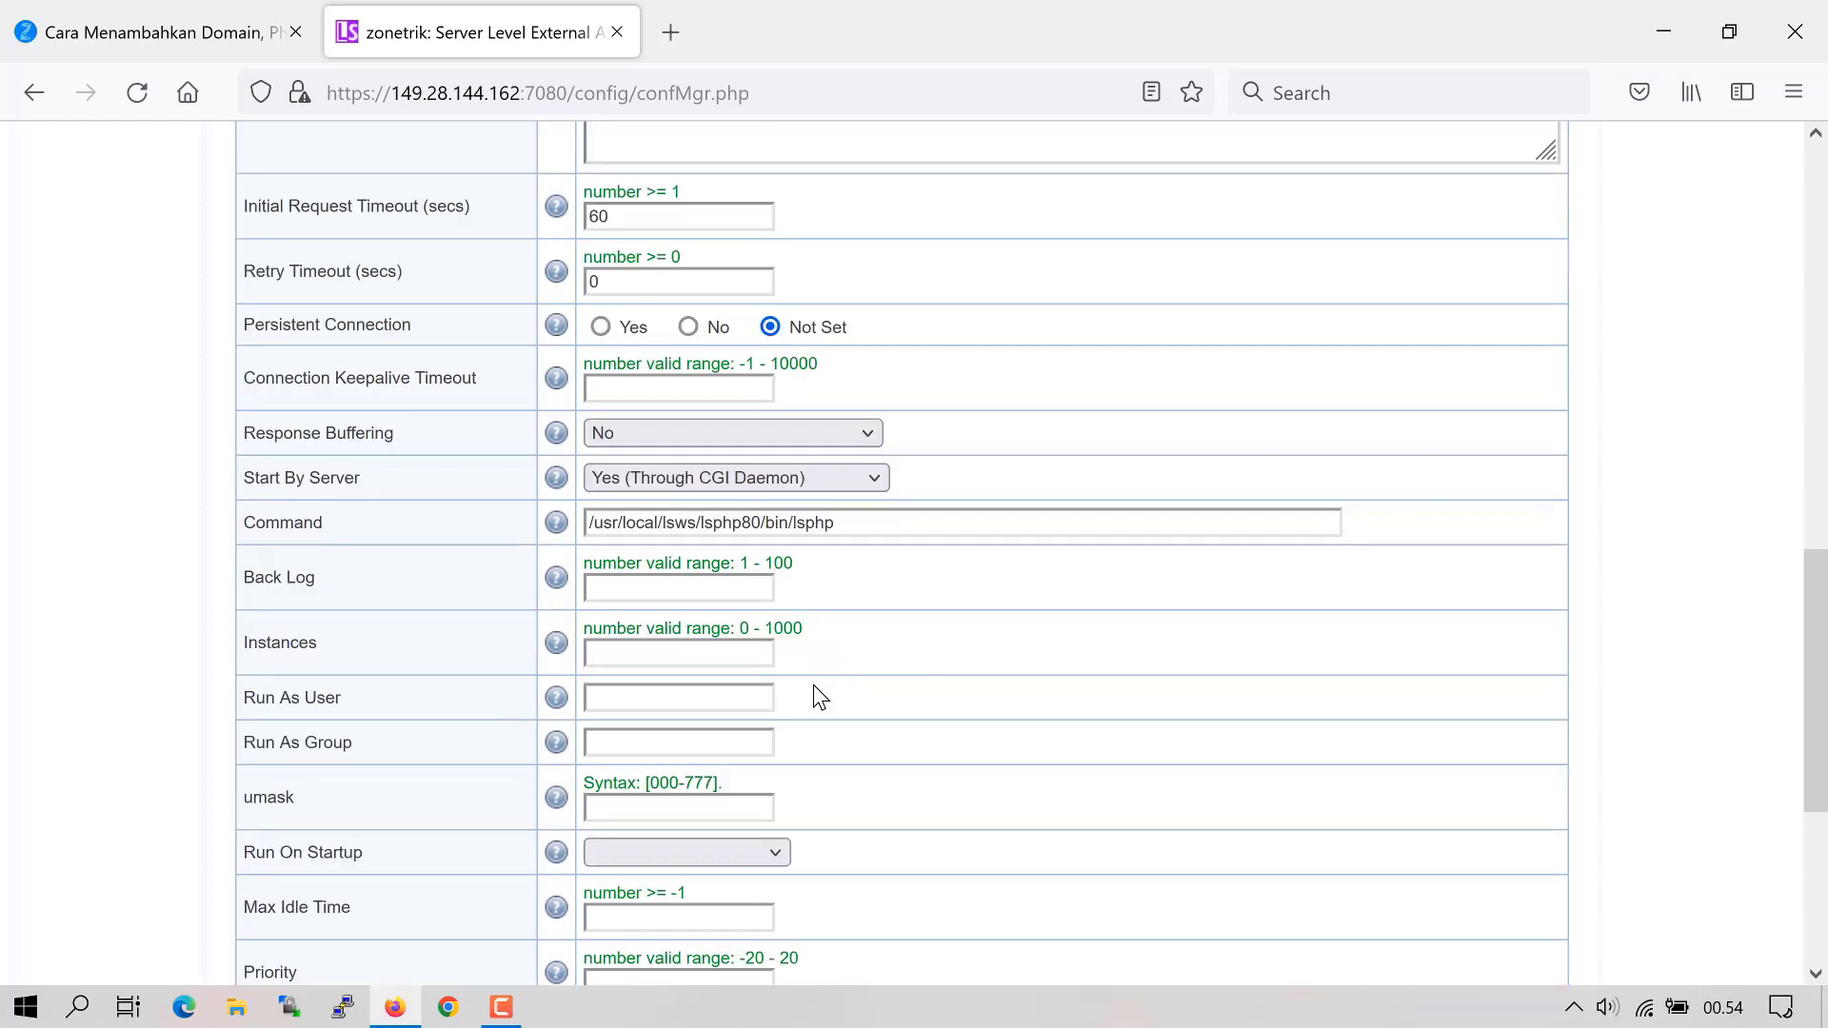
- Set Run On Startup to Yes (Detached Mode) and Max Idle Time to 10800, then save lsphp80
click(691, 852)
click(674, 752)
scroll(656, 771, down, 2)
click(633, 766)
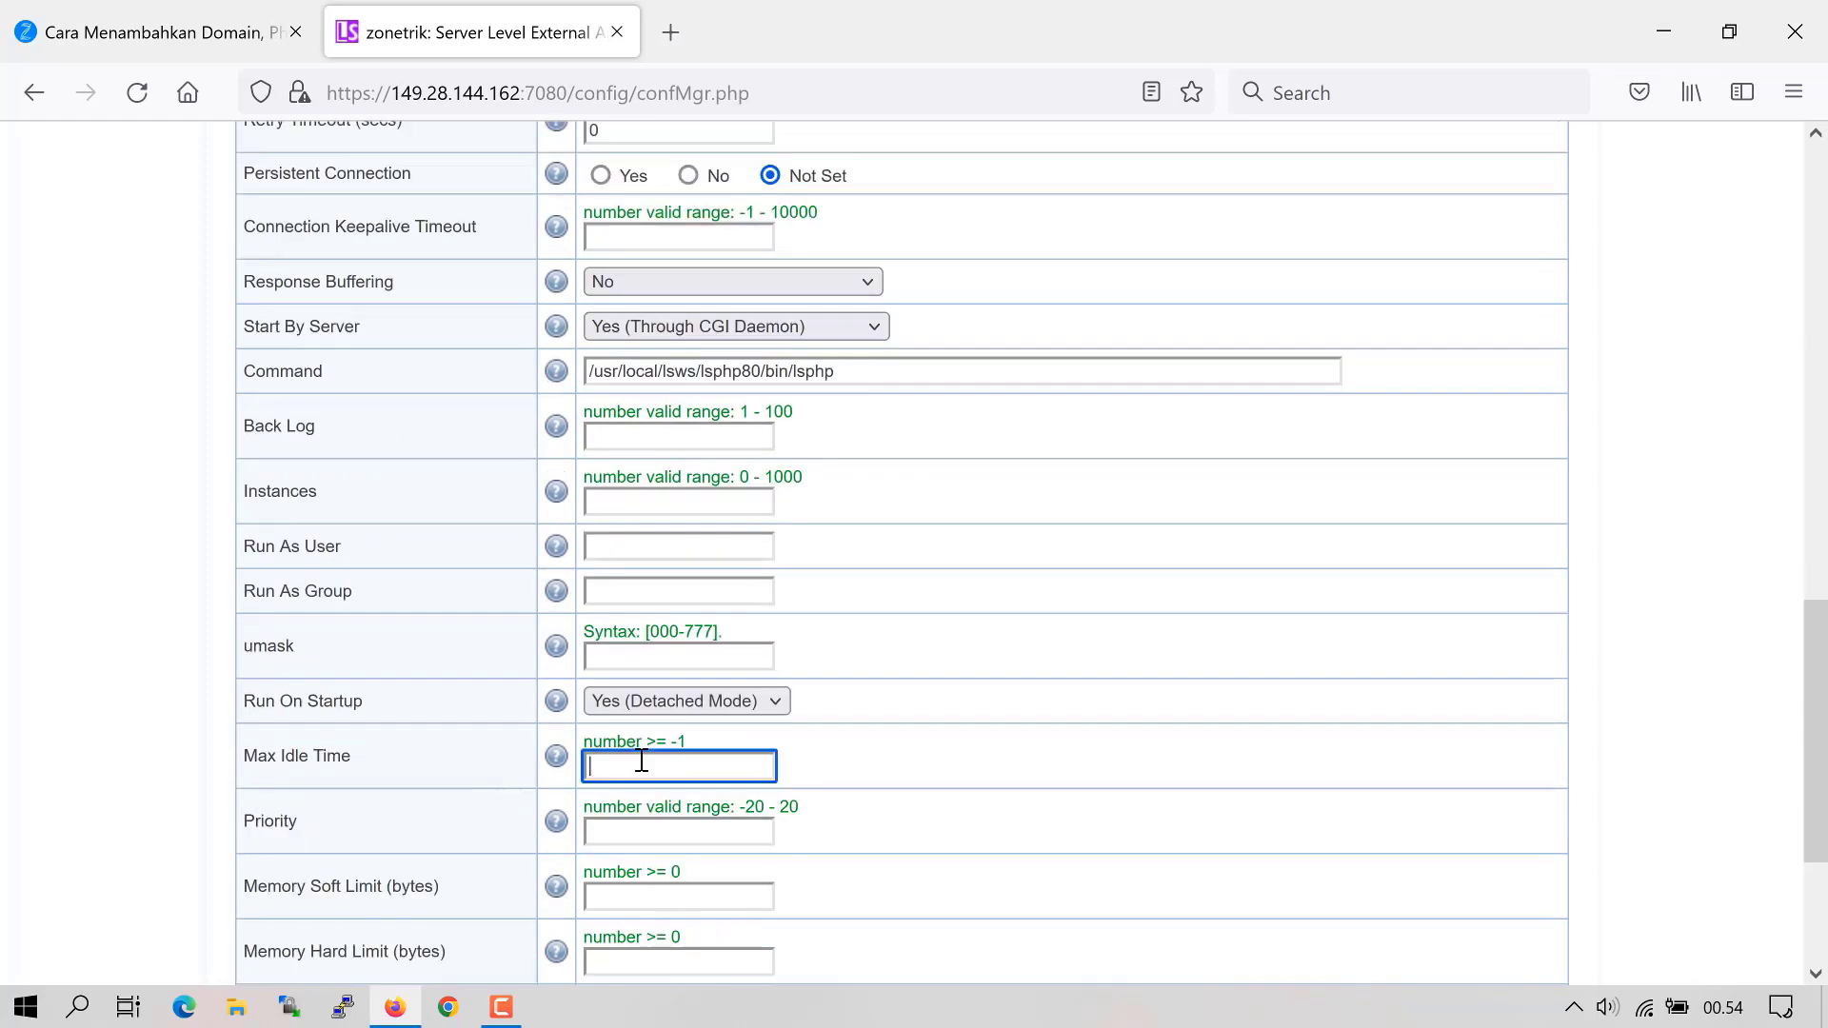
text(10800)
scroll(867, 762, up, 10)
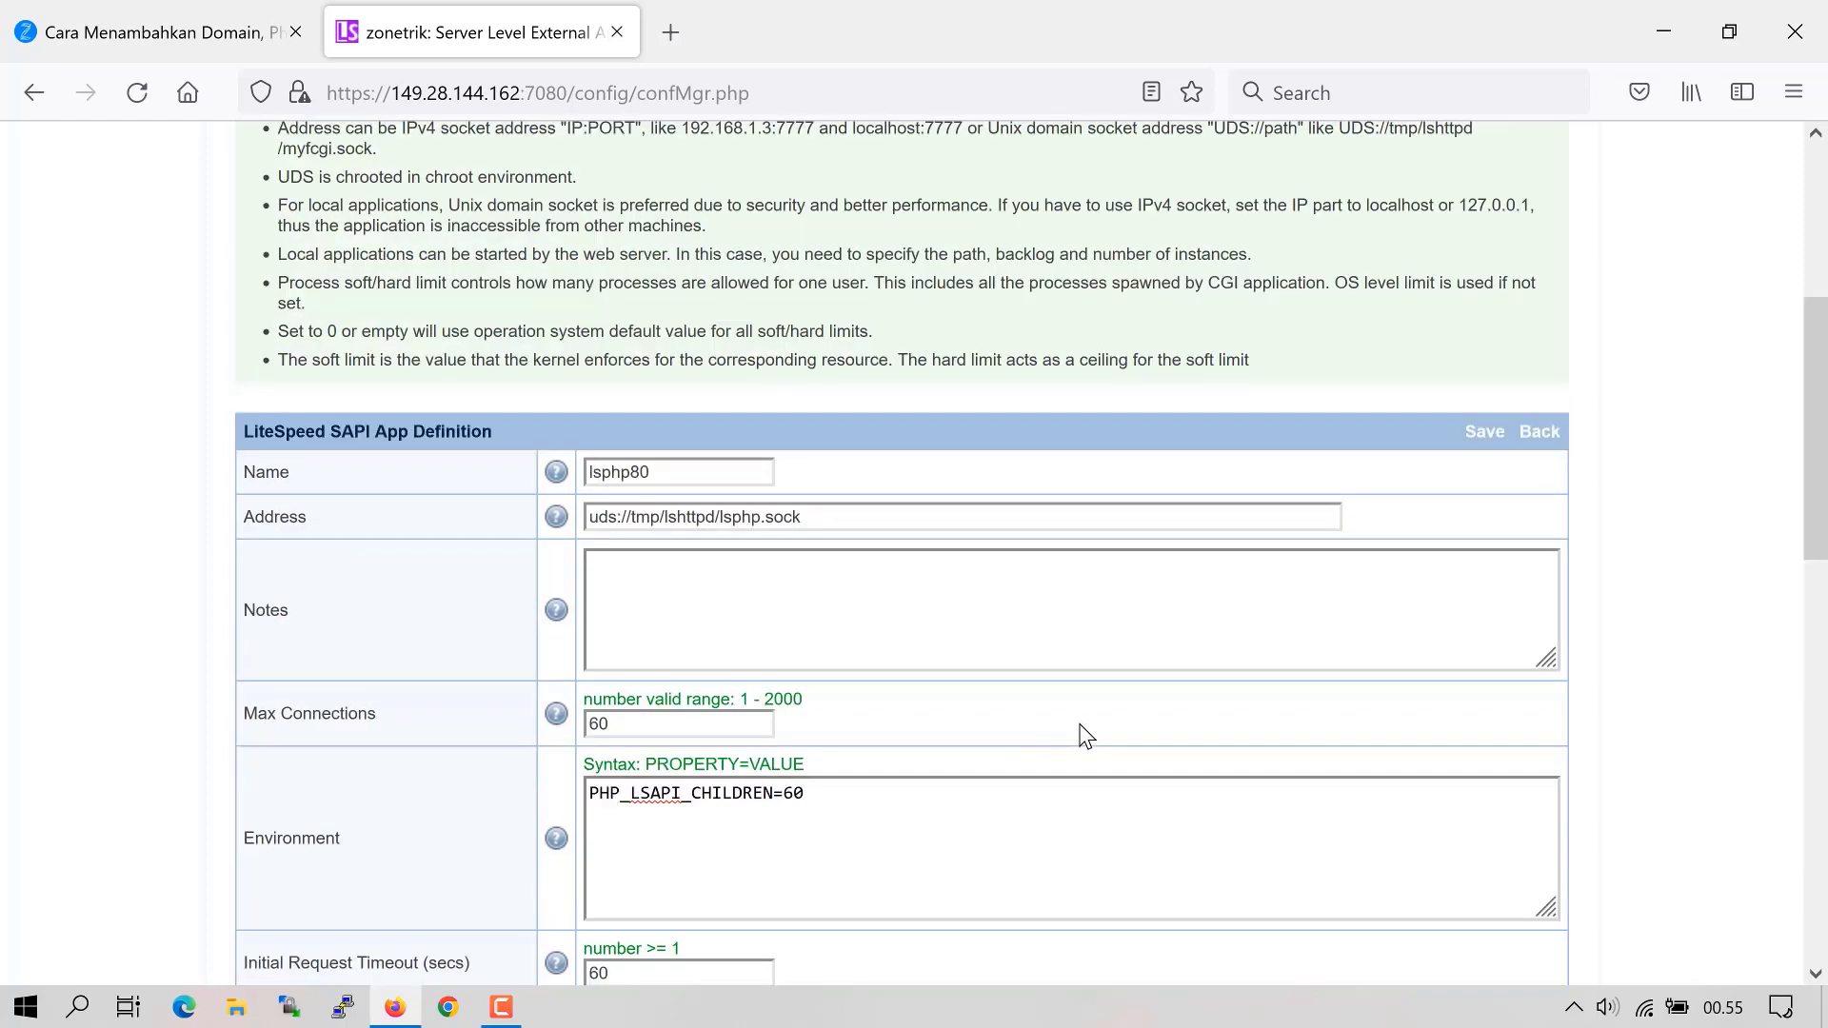
click(1496, 592)
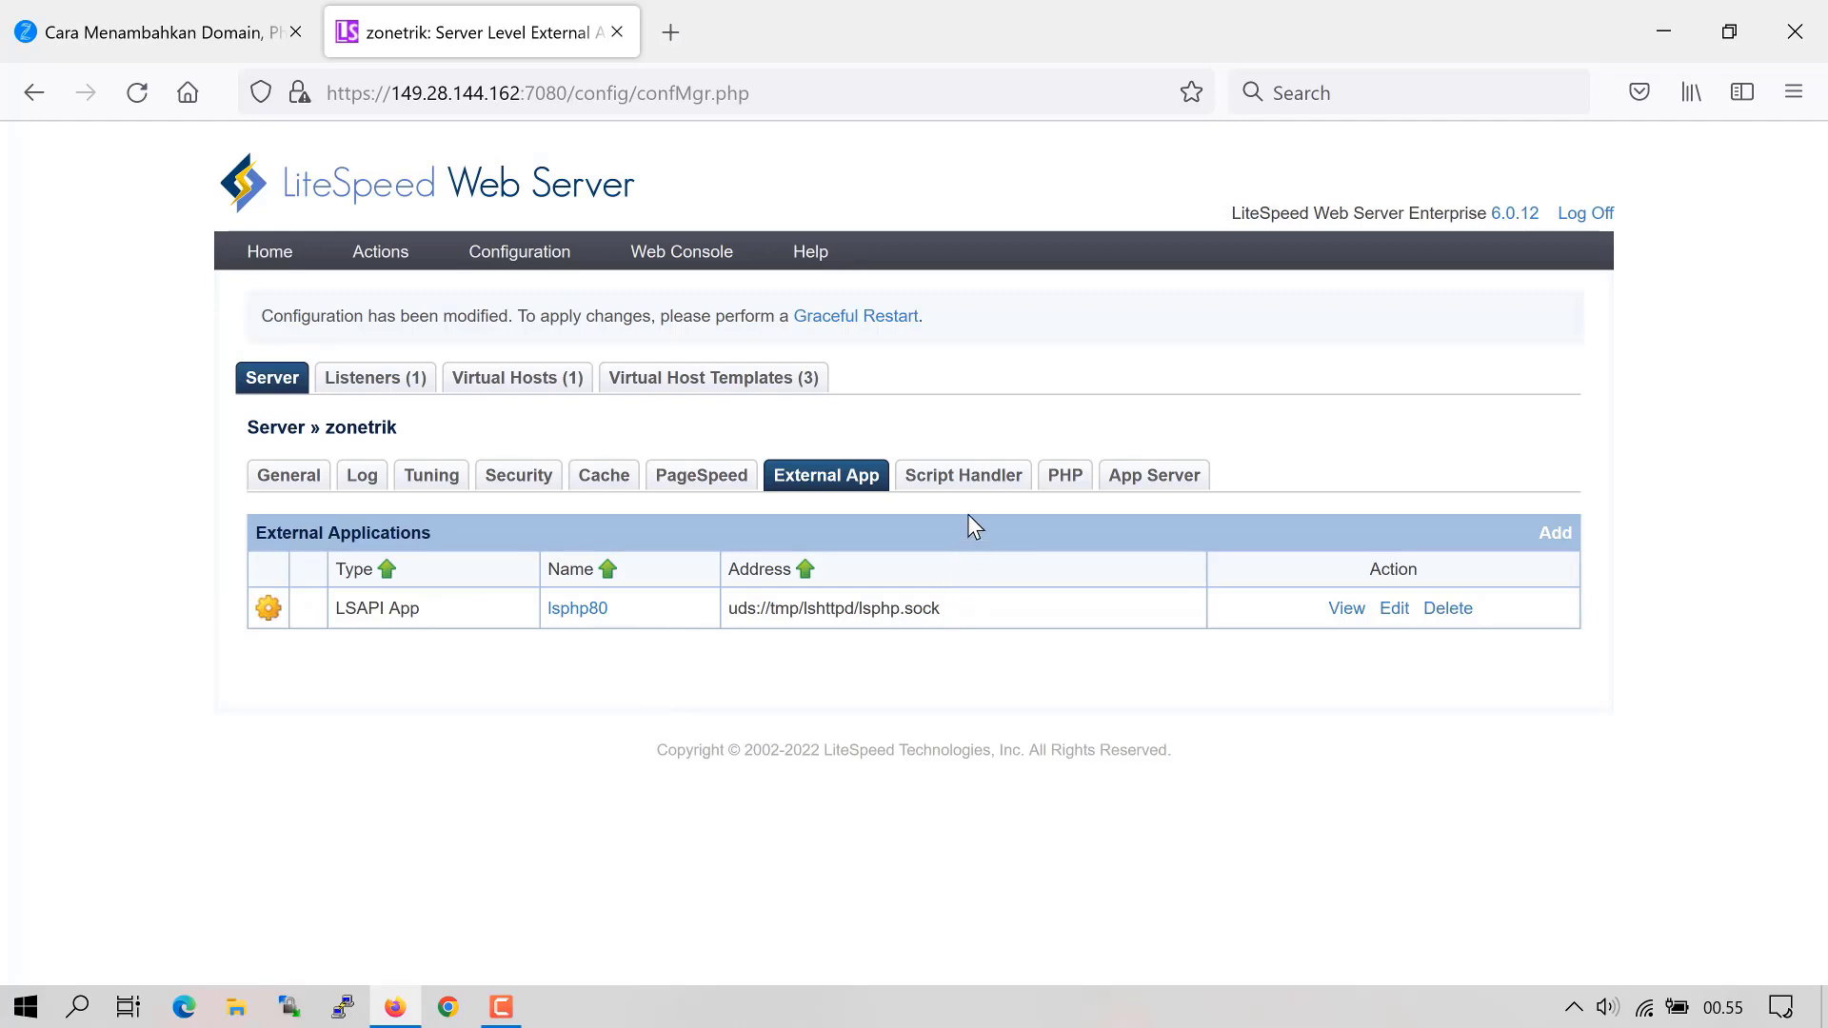
- Add a script handler mapping the php suffix to the [Server Level] lsphp80 LiteSpeed SAPI app
click(923, 488)
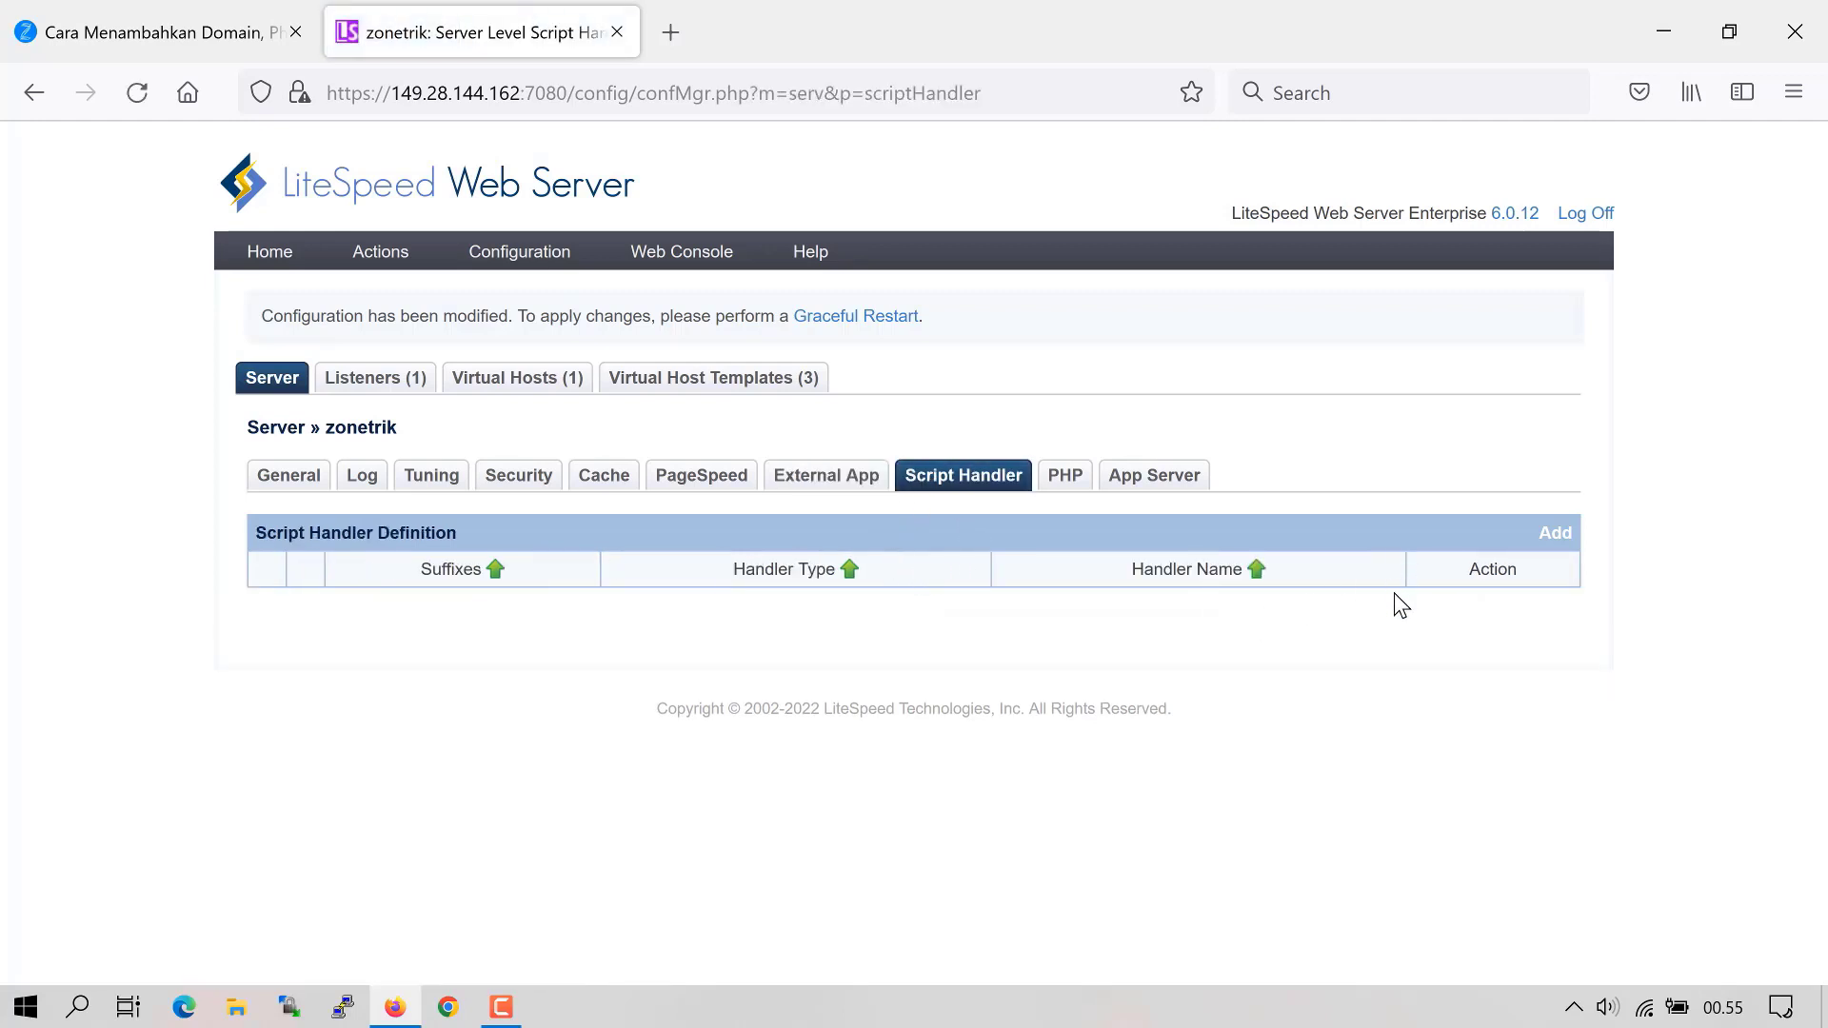
click(1554, 534)
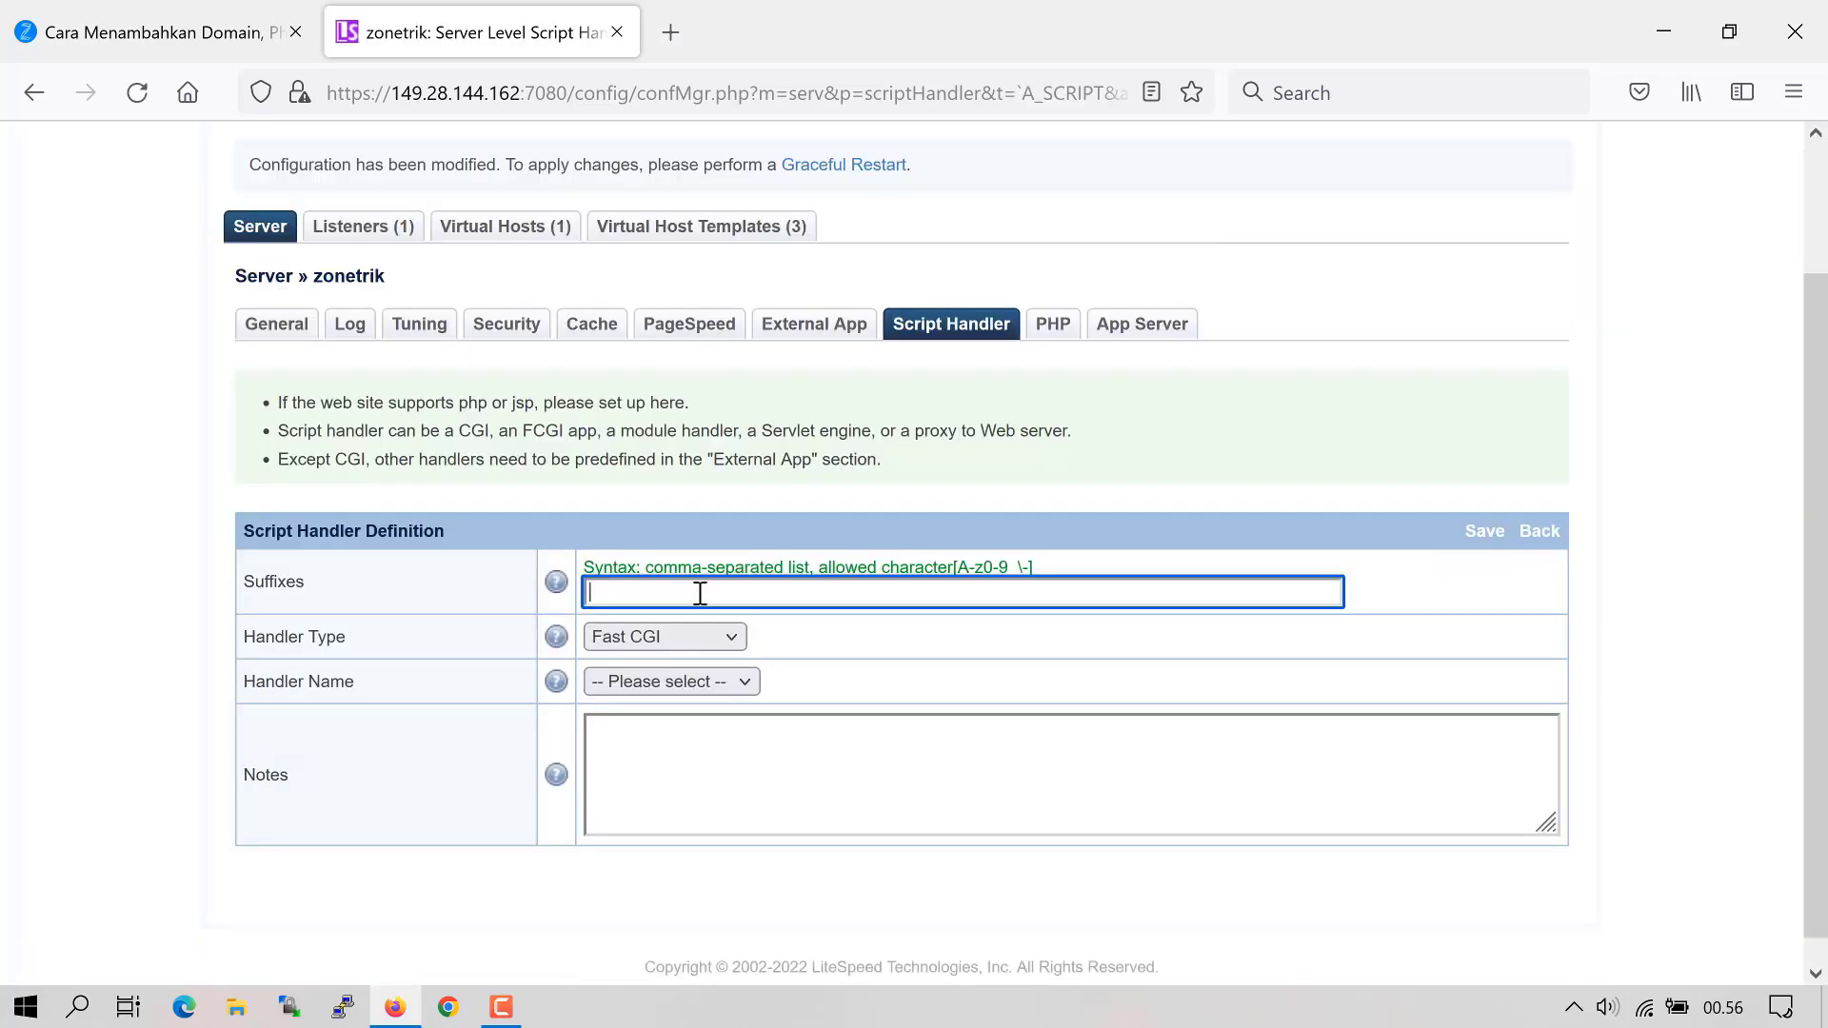
text(php)
click(698, 636)
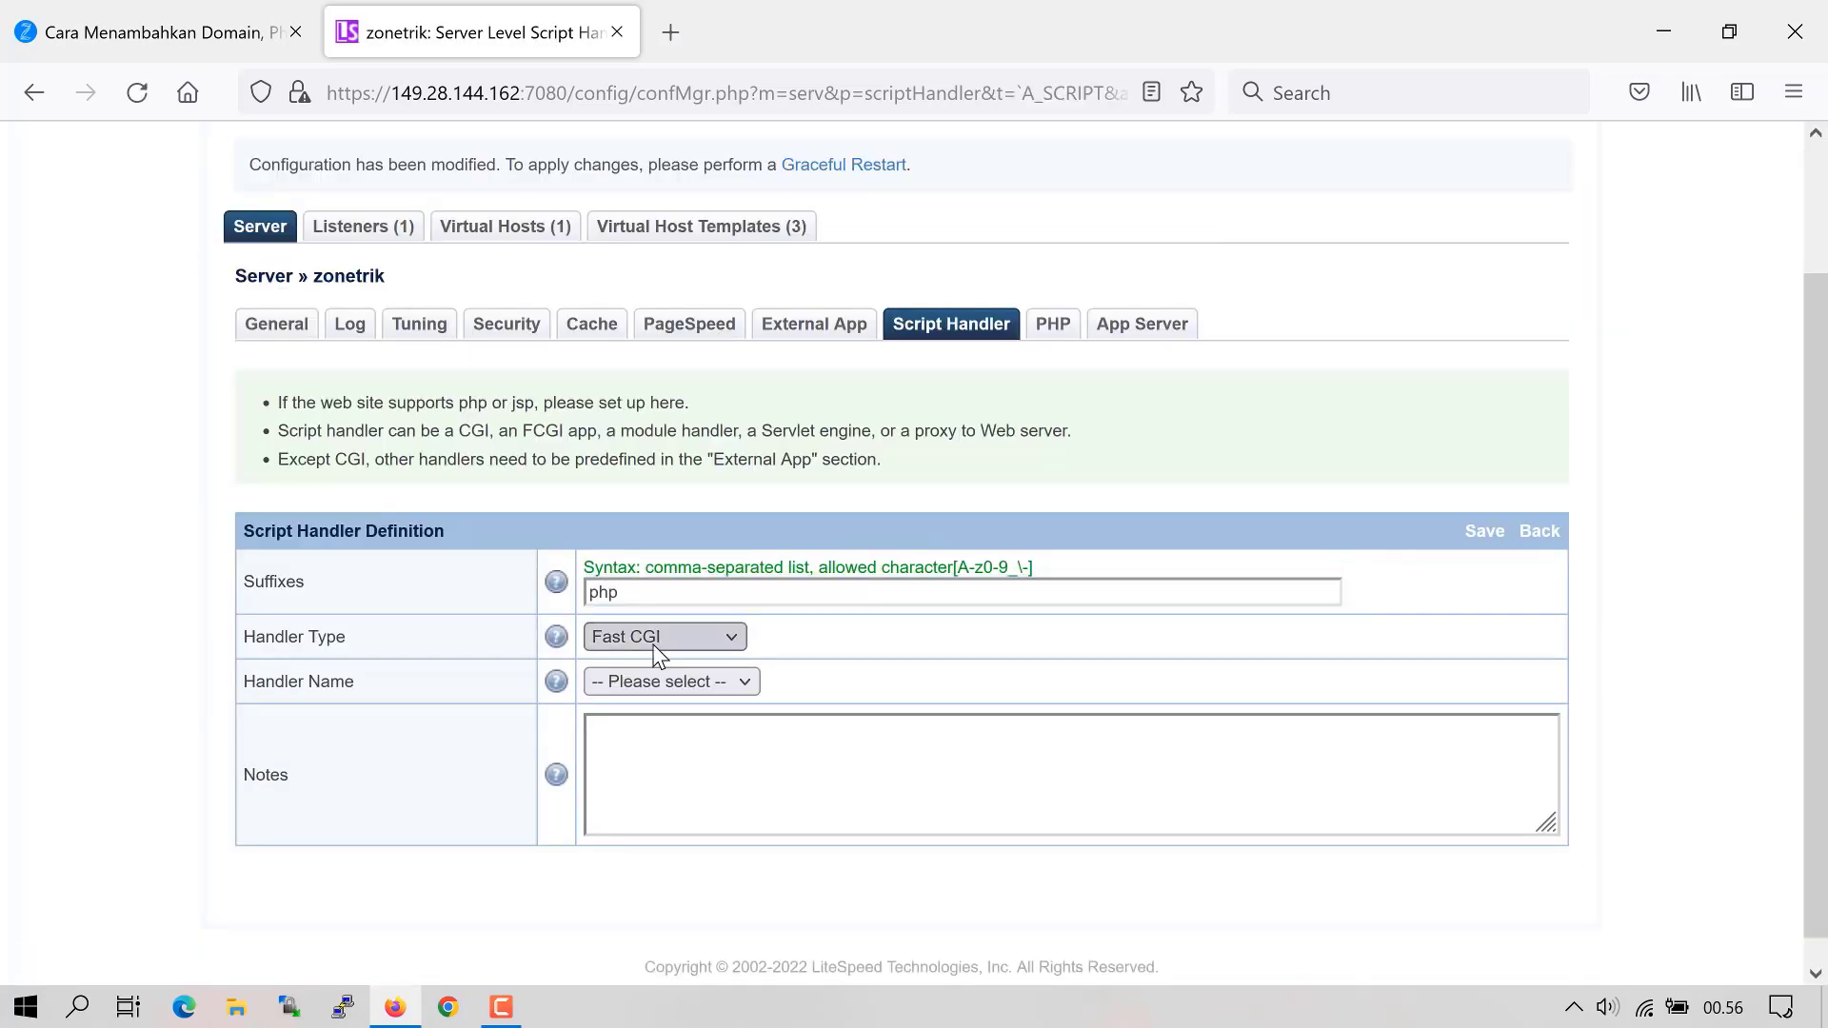
click(665, 734)
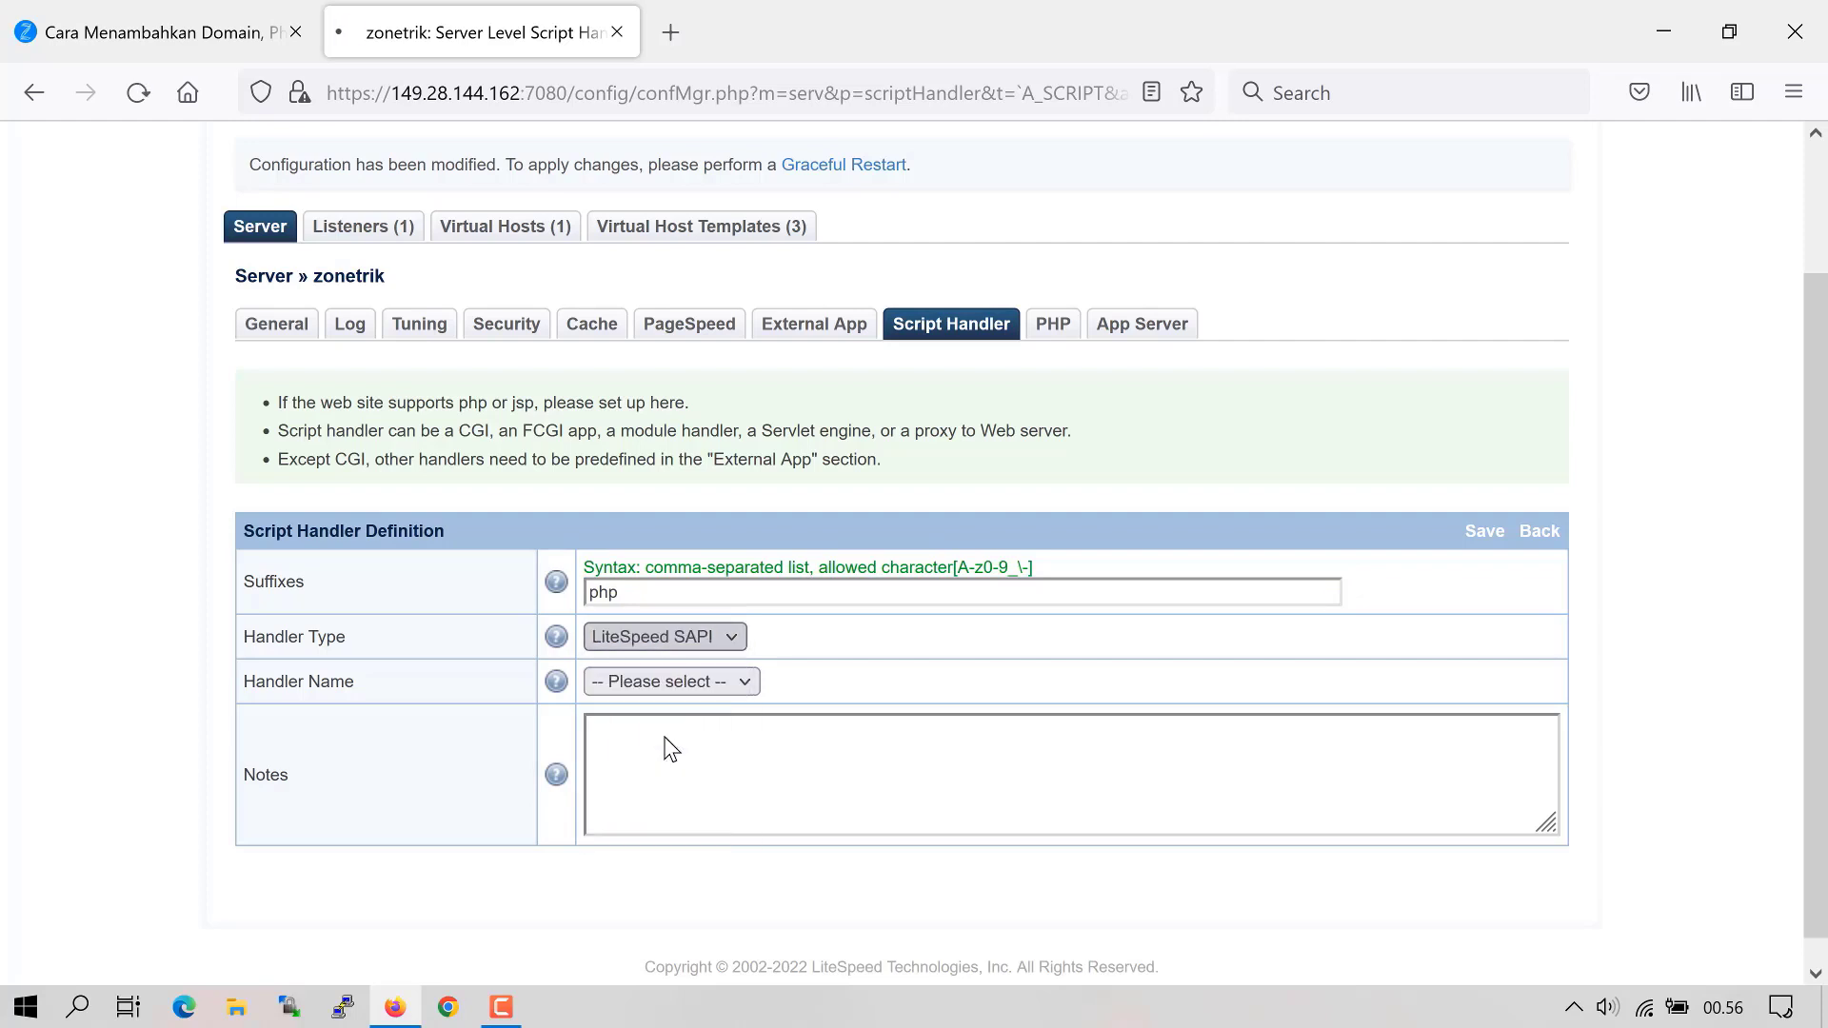
scroll(714, 734, down, 3)
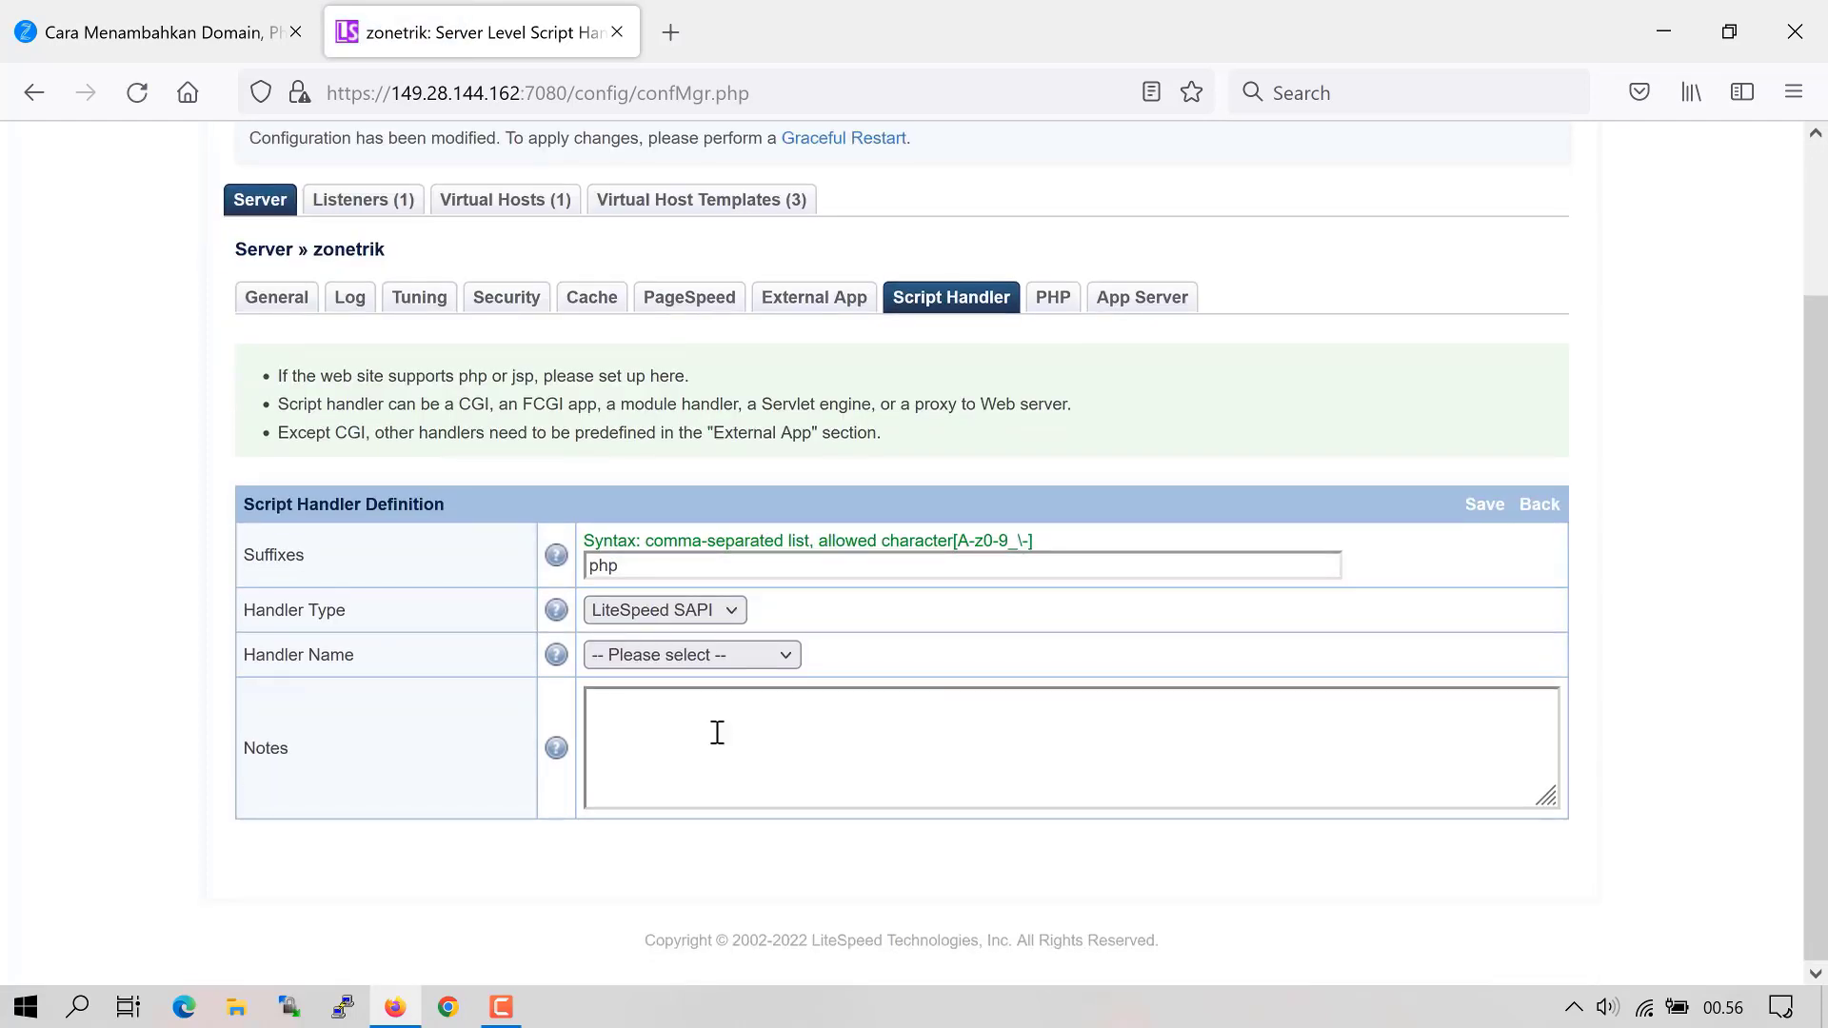
click(677, 655)
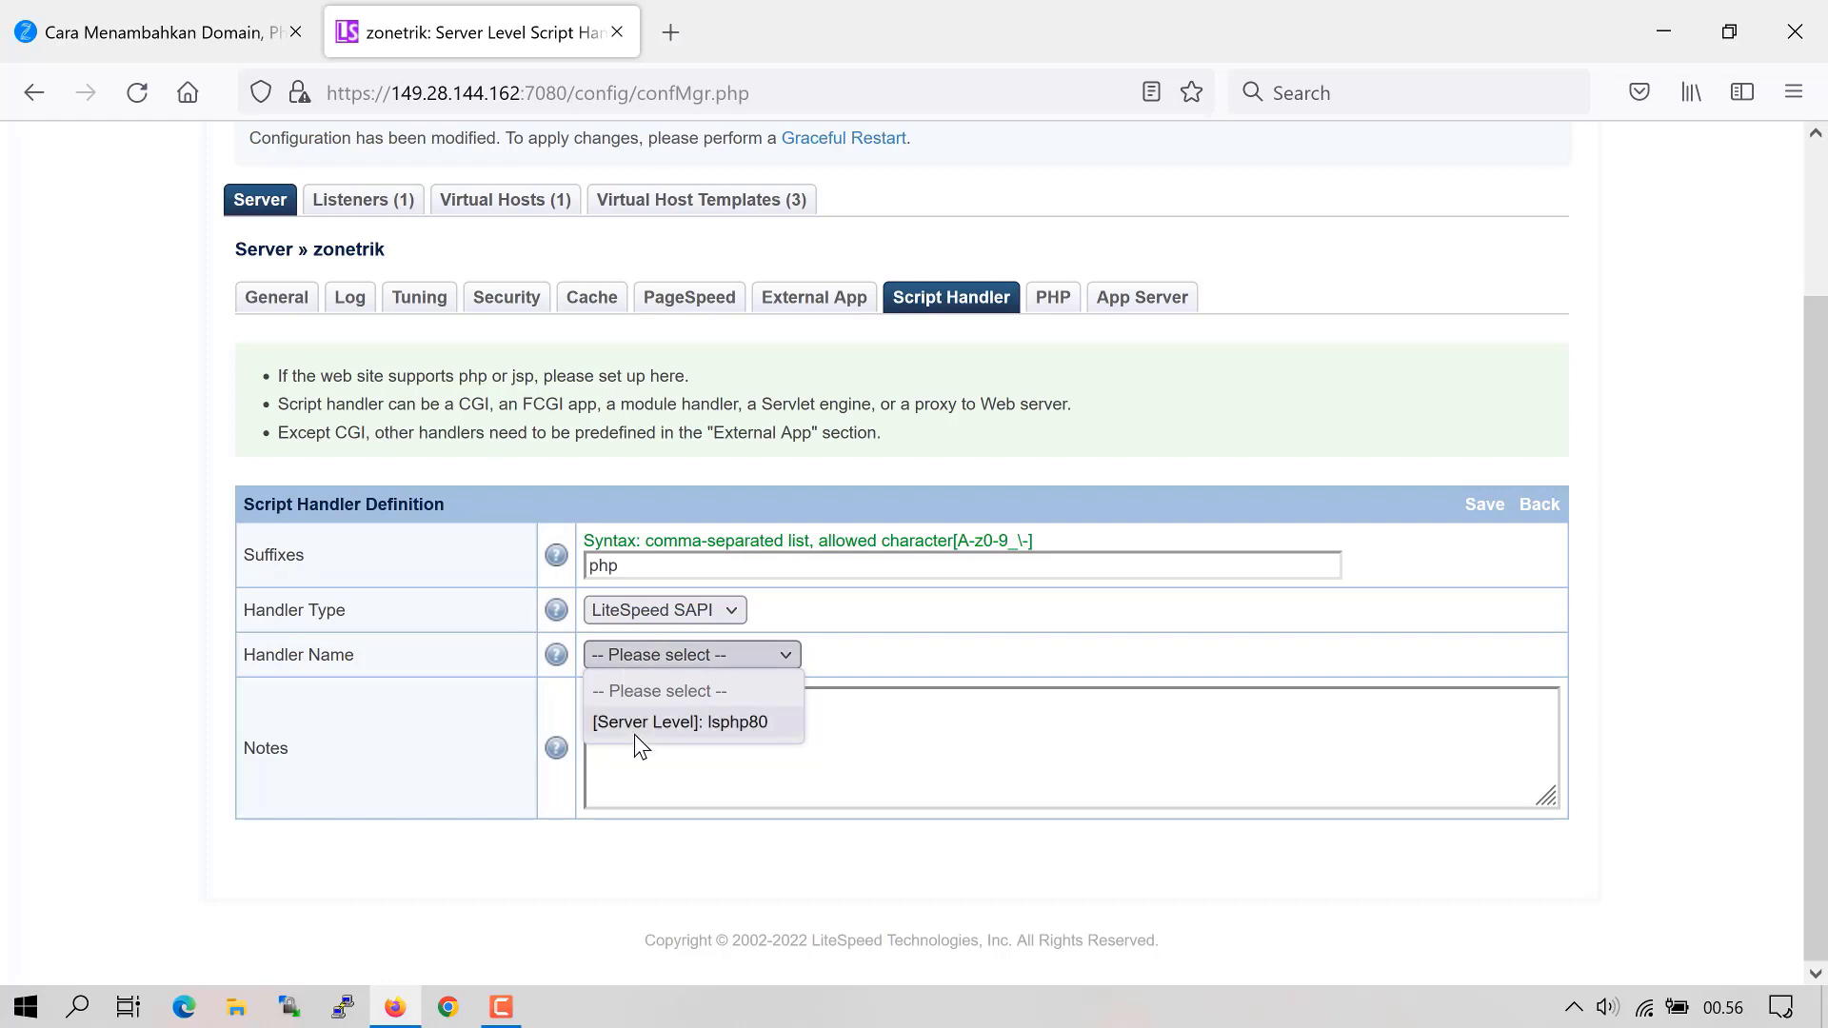
click(678, 723)
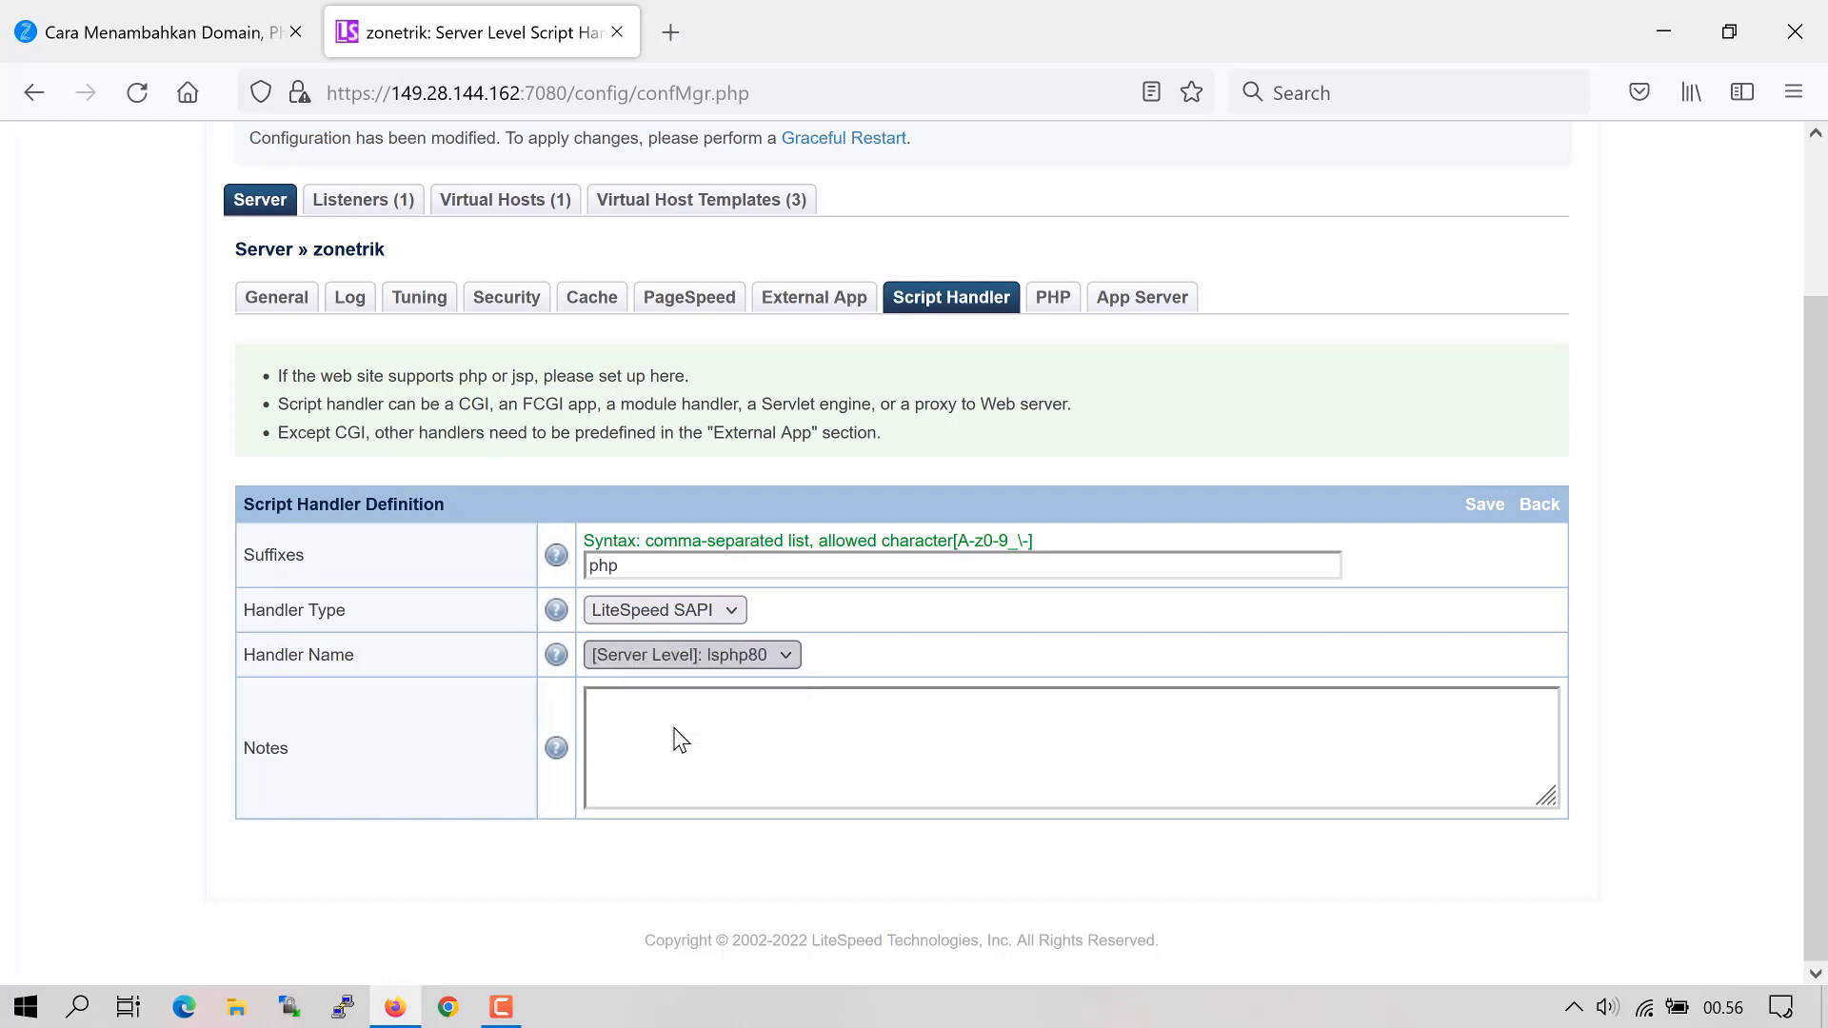
click(1486, 515)
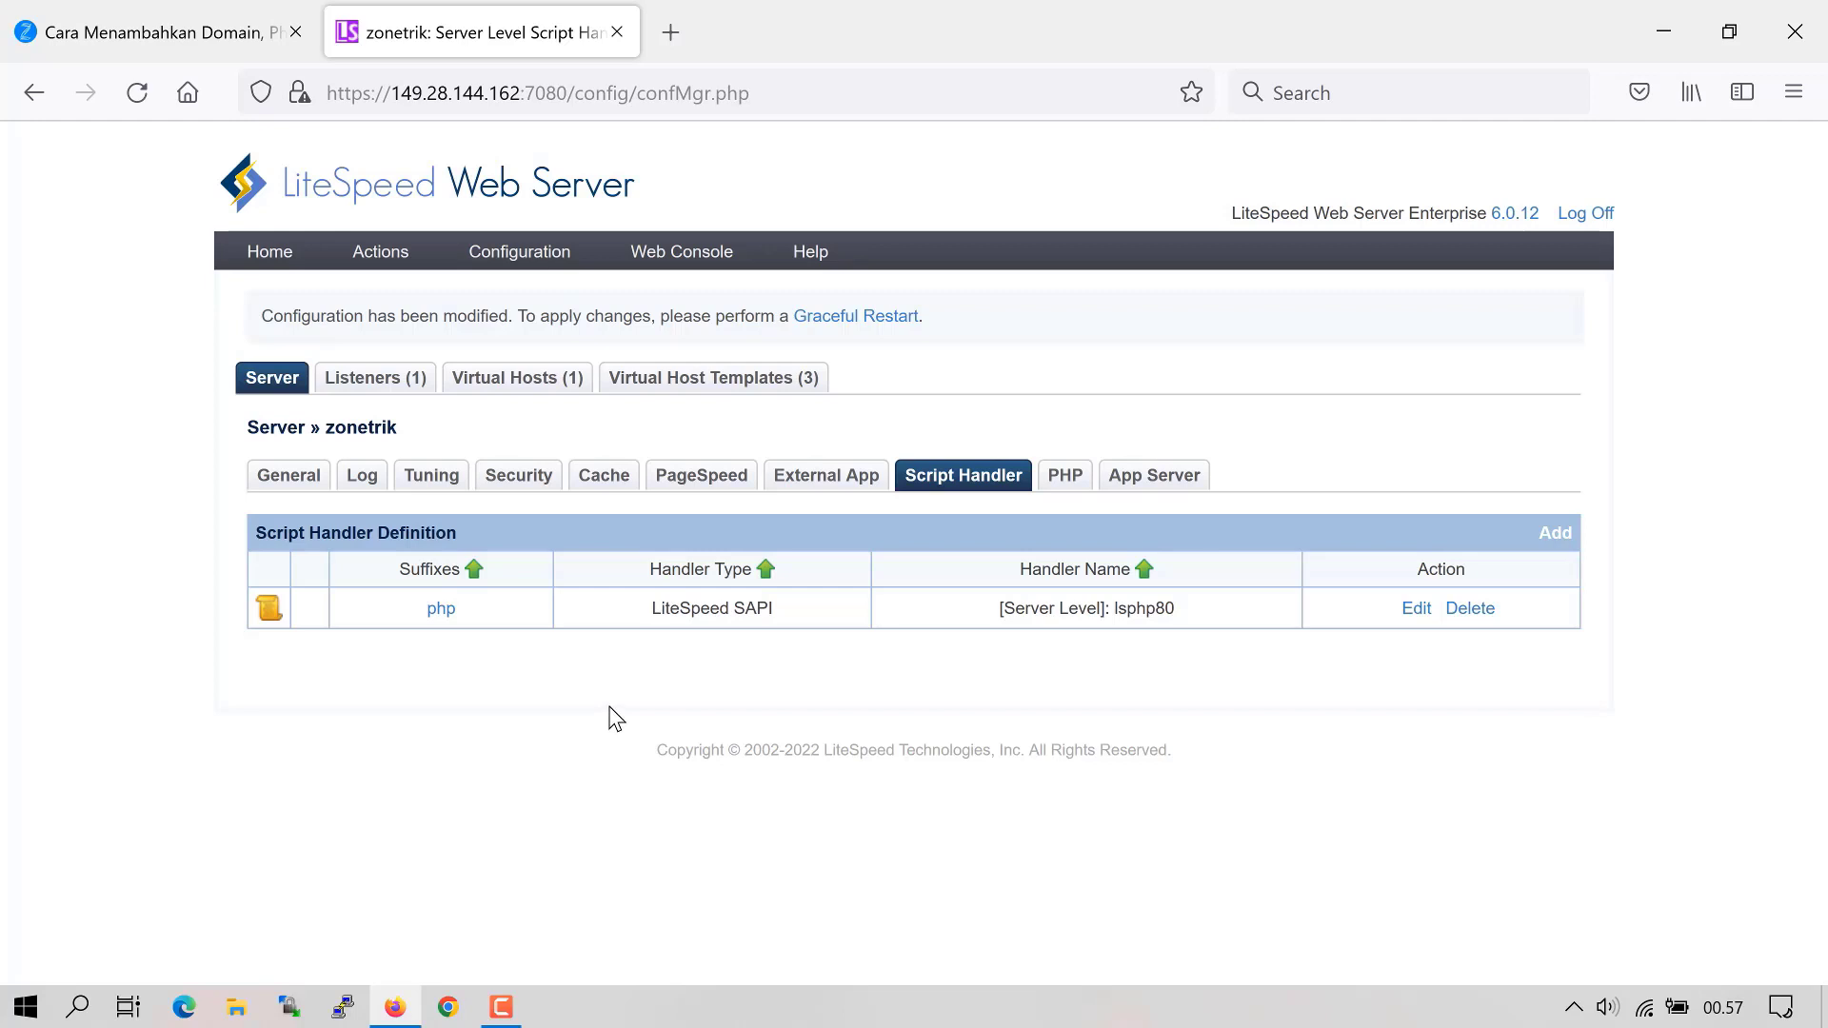
click(343, 1008)
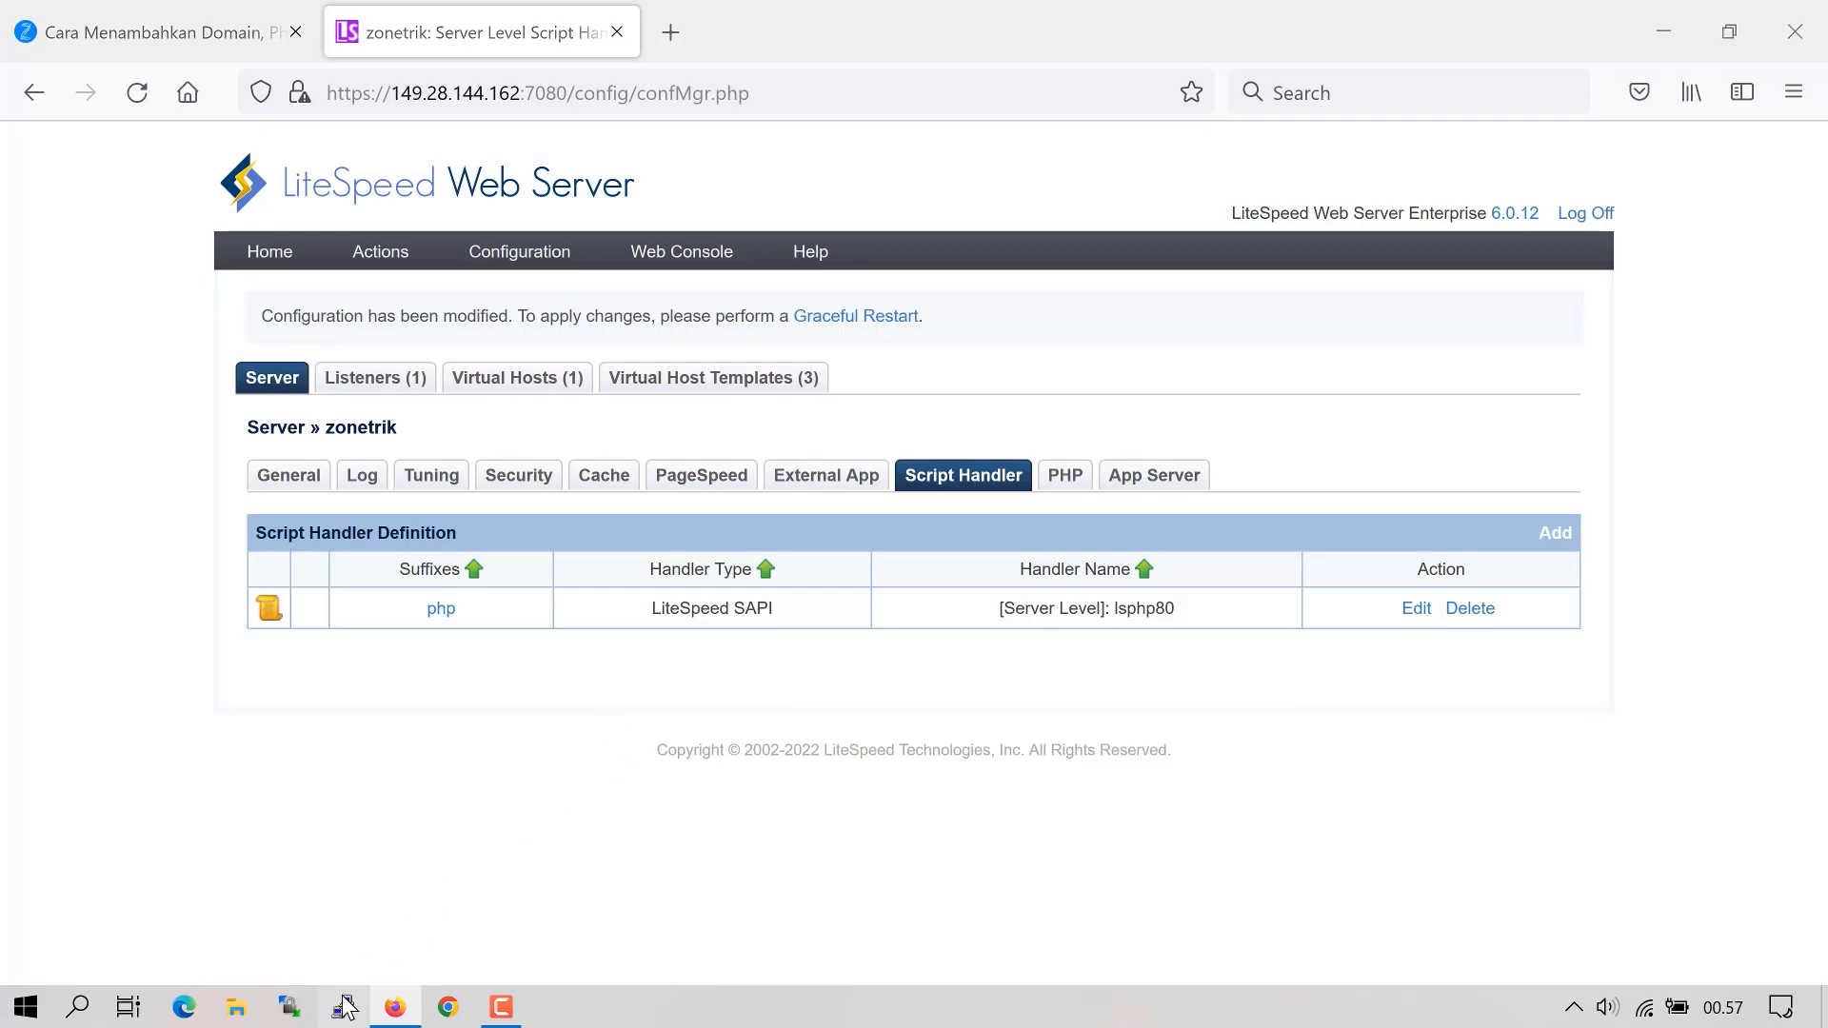
- Connect to the server with the saved PuTTY session and log in as root
click(1176, 542)
click(1028, 784)
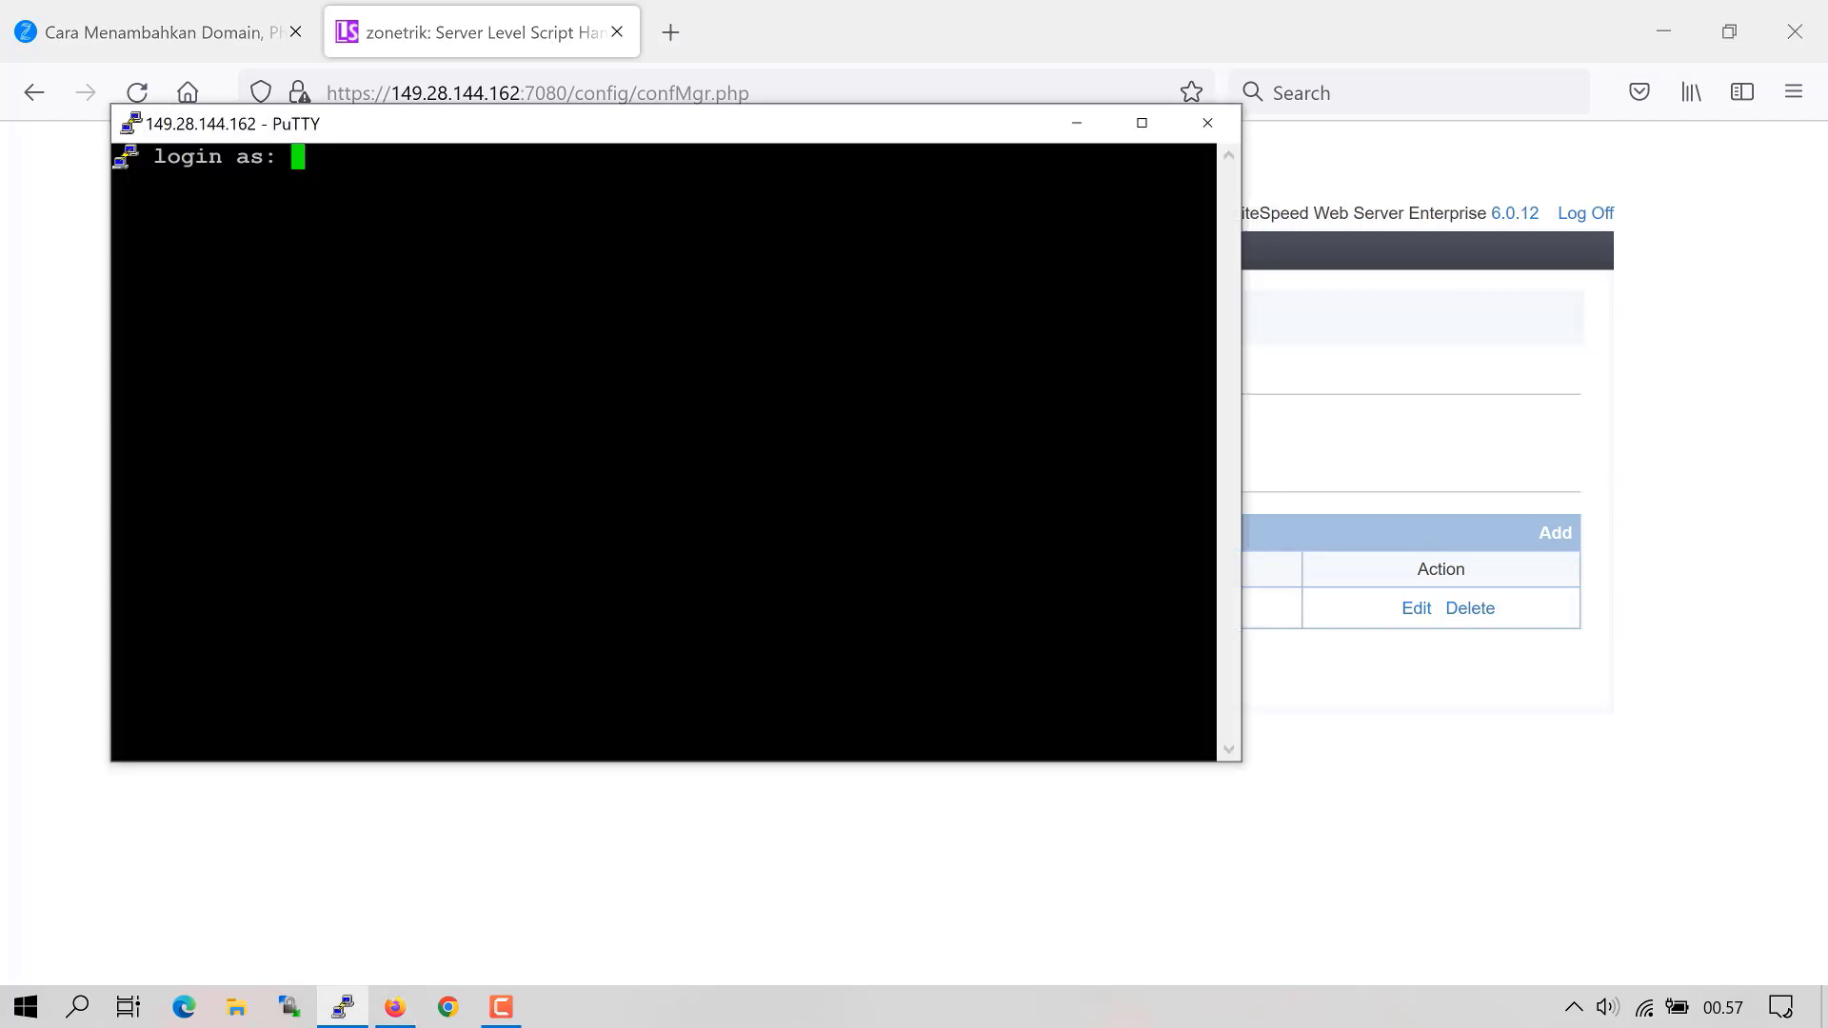
text(root)
key(Return)
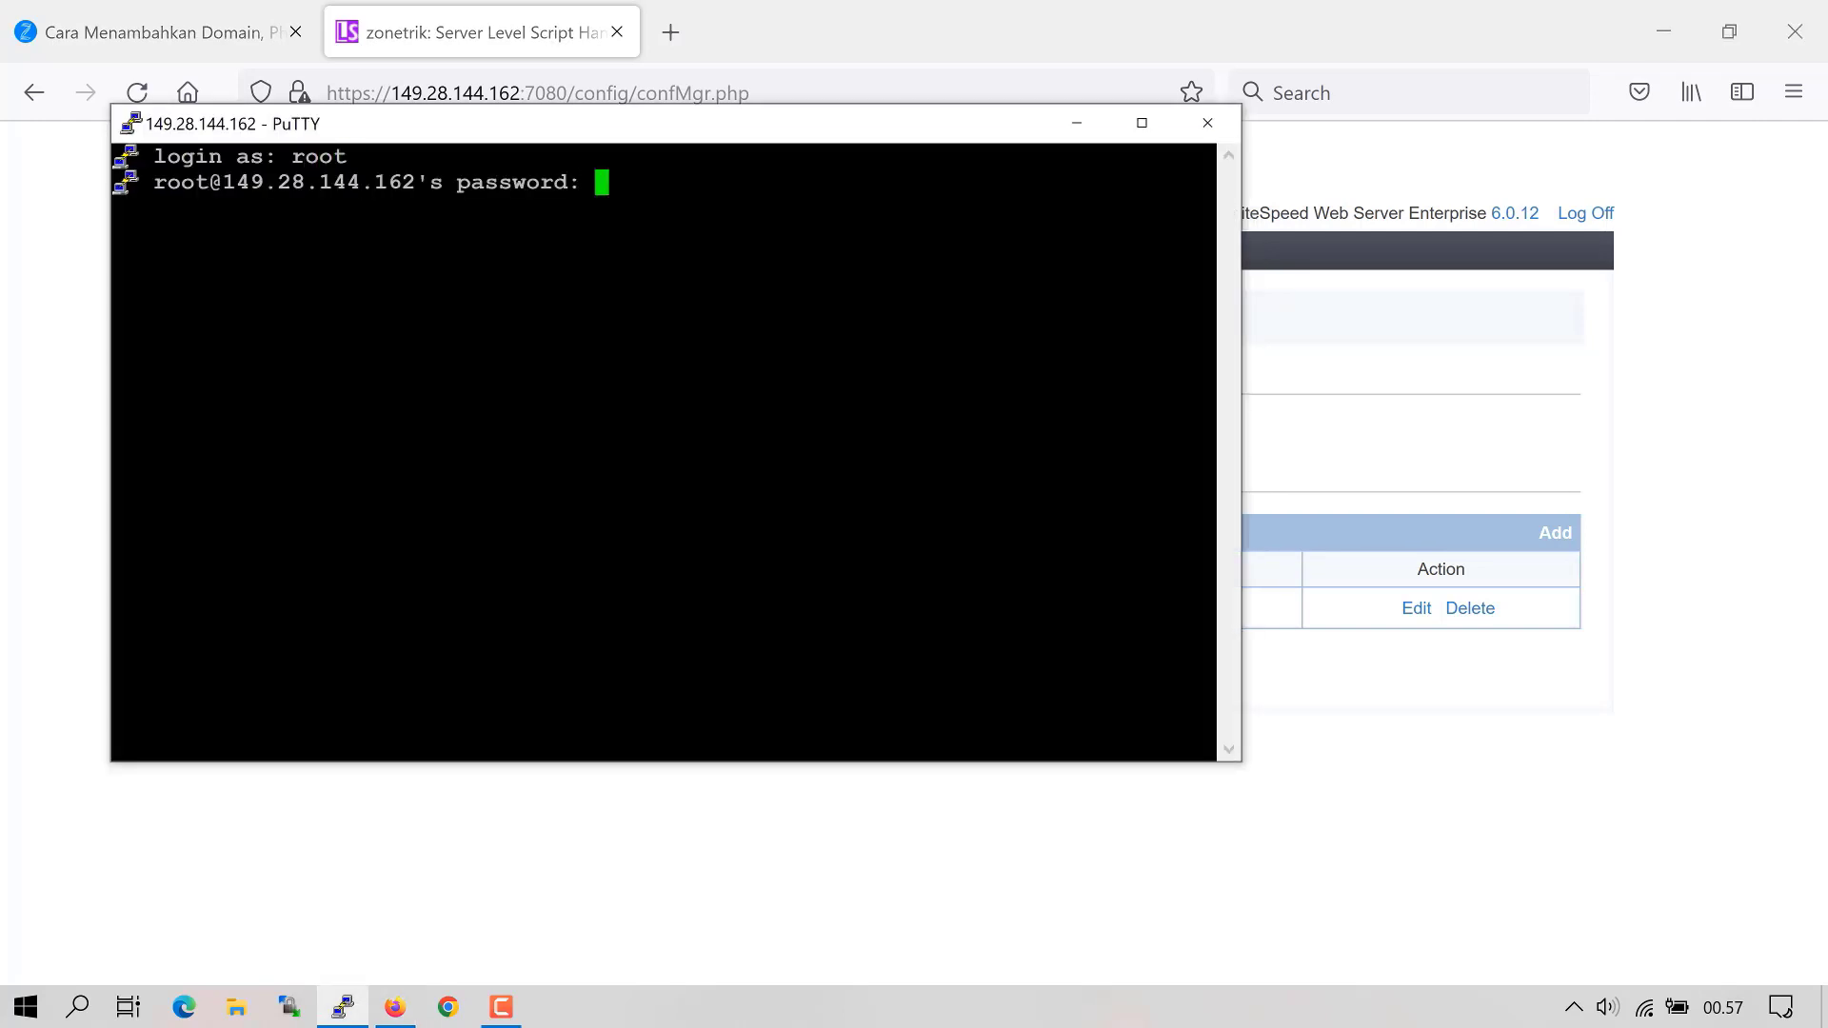
key(Return)
click(1142, 123)
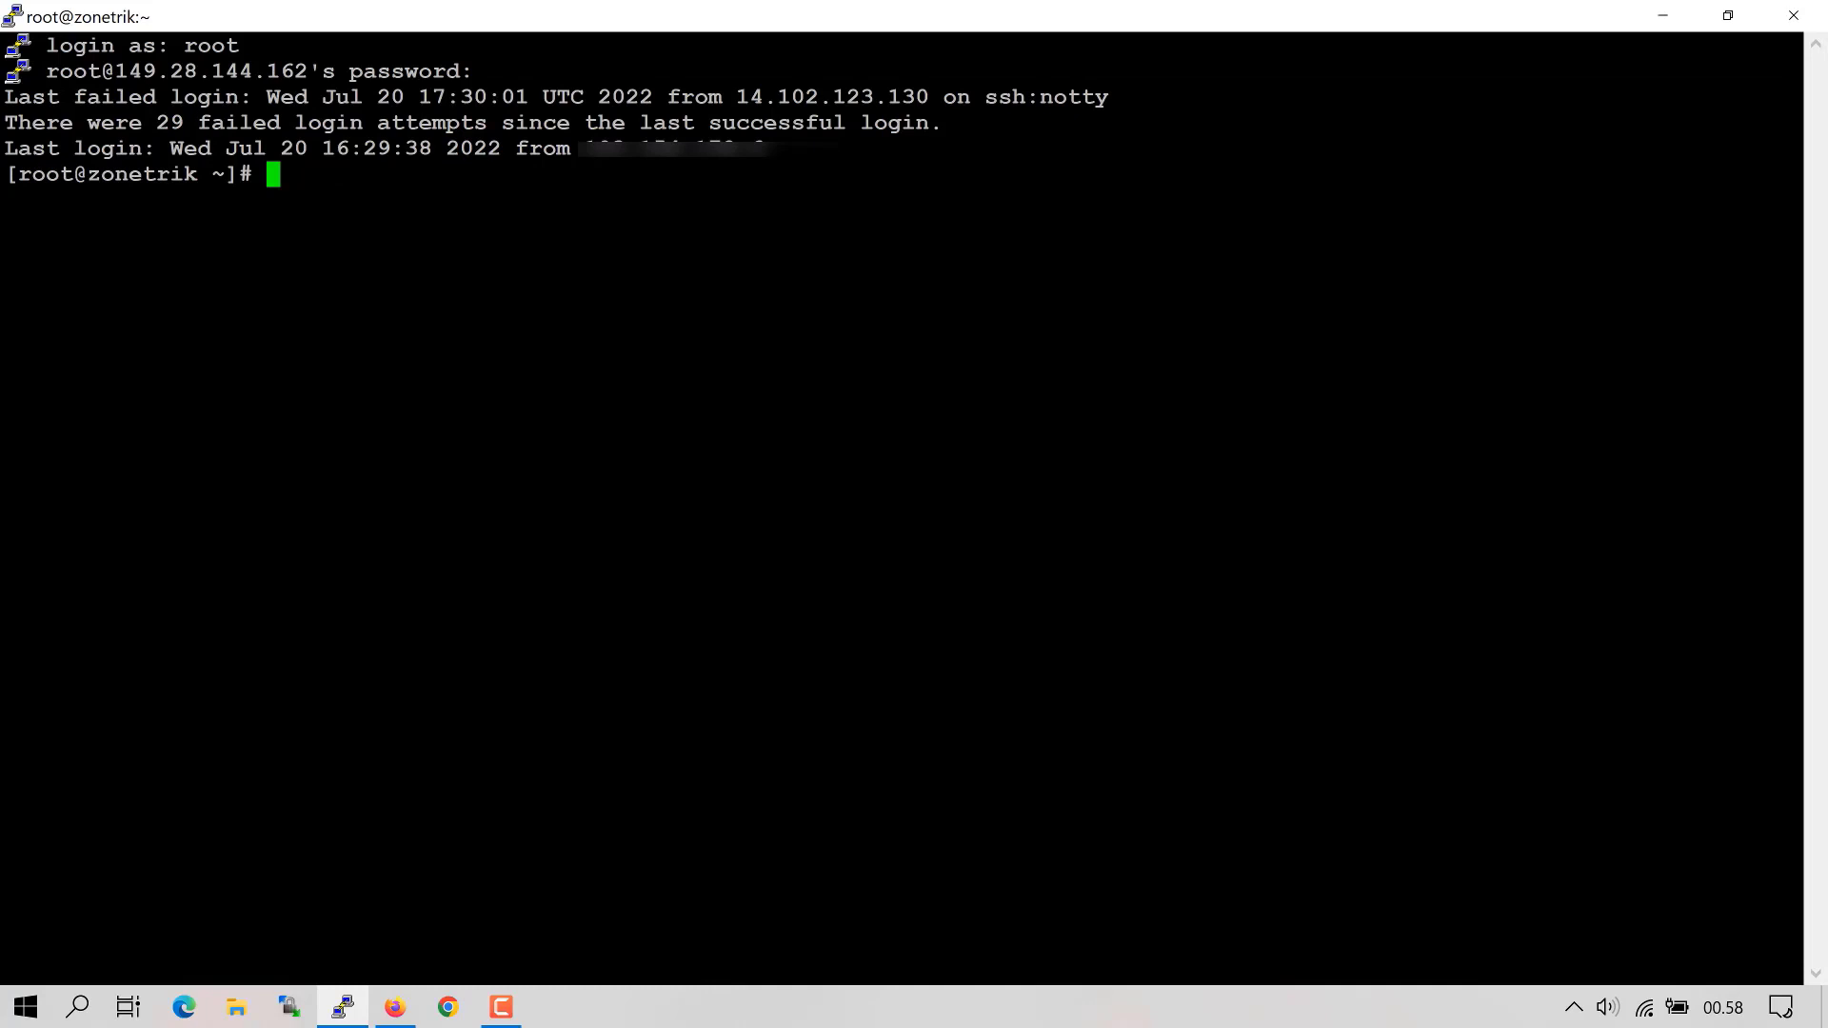
- Create conf, html and logs folders under /usr/local/lsws/zonetrik.net with mkdir -p
text(mkdir -p /usr/local/)
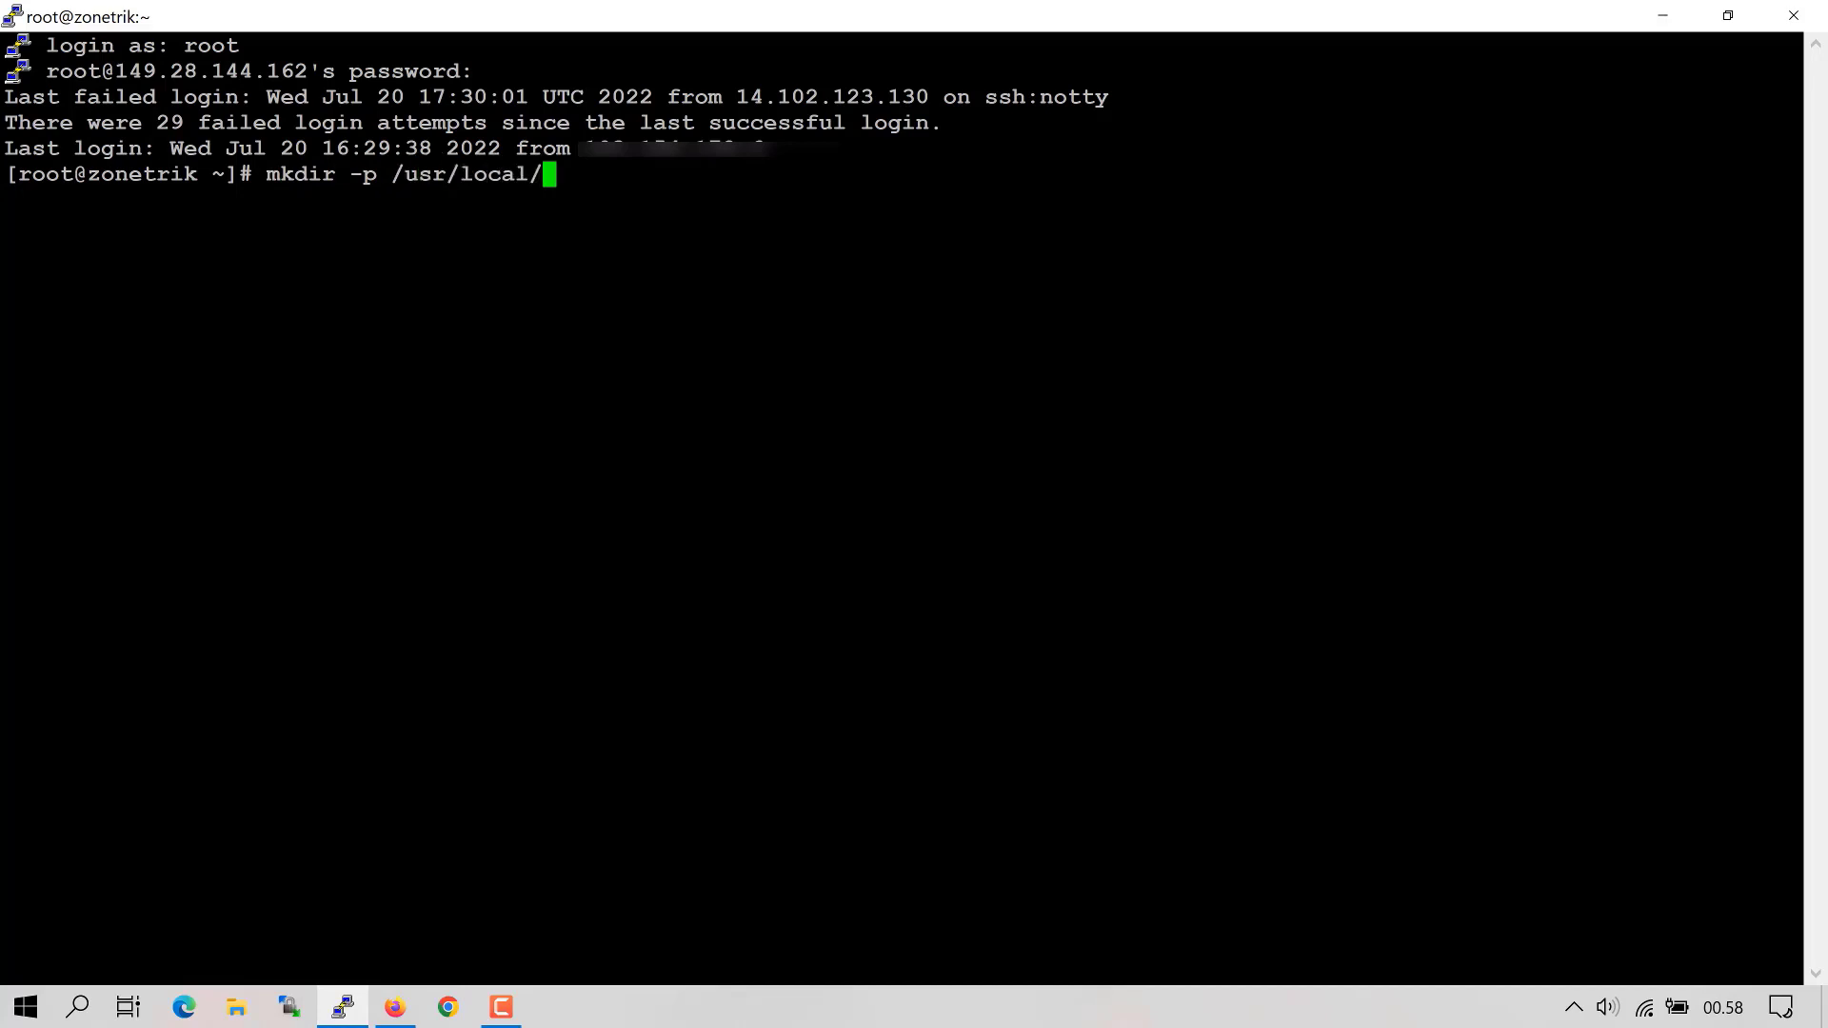
text(lsws/zonetrik.net)
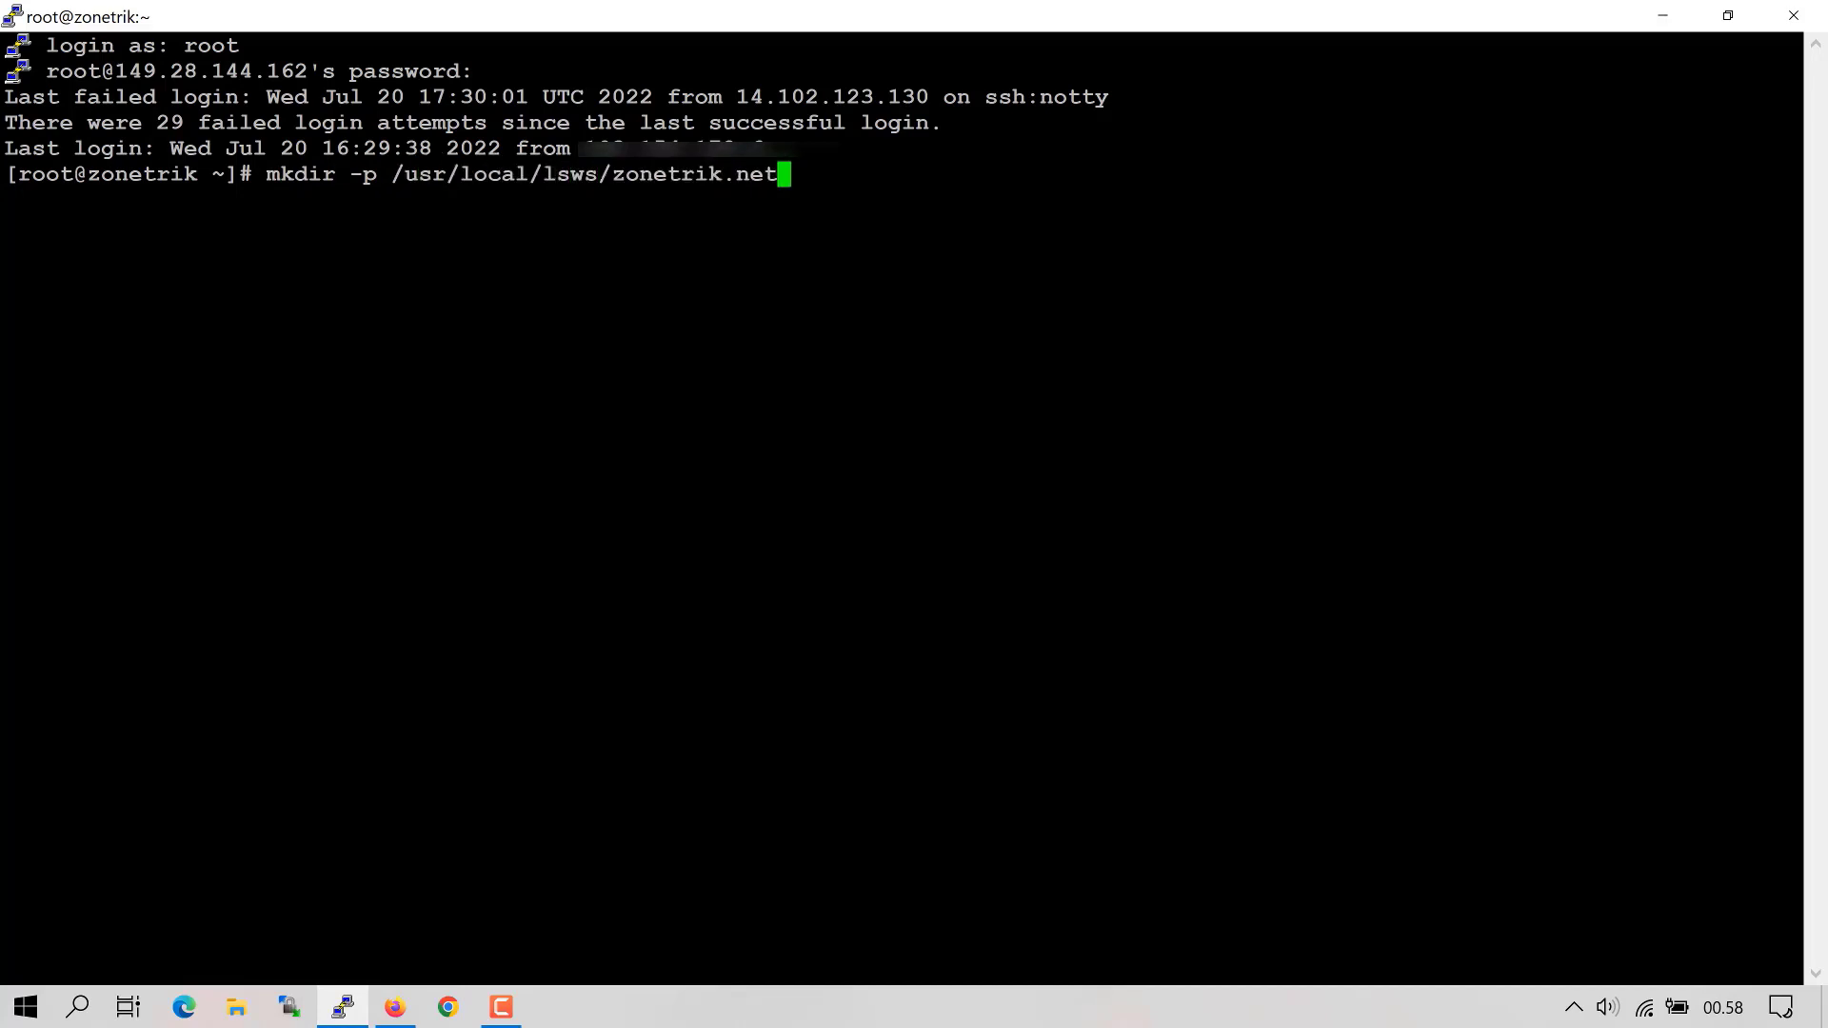
text(/{conf,ht)
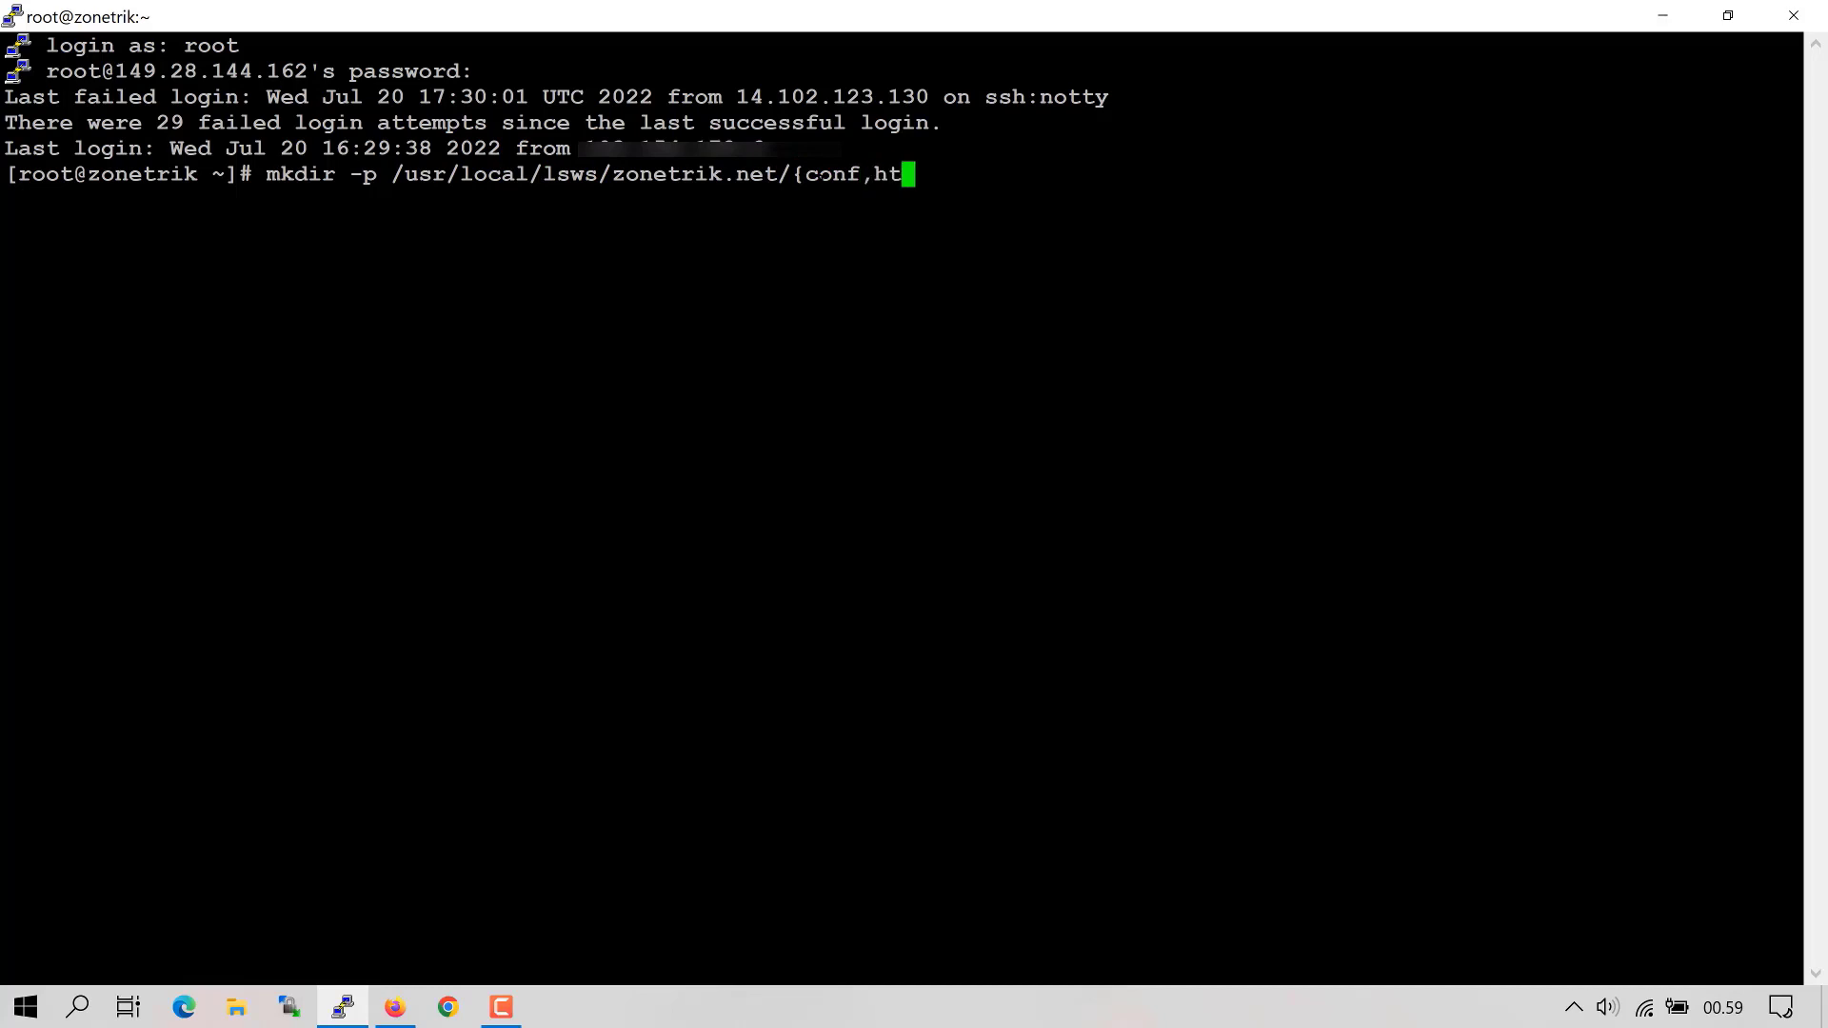
text(ml,logs})
key(Return)
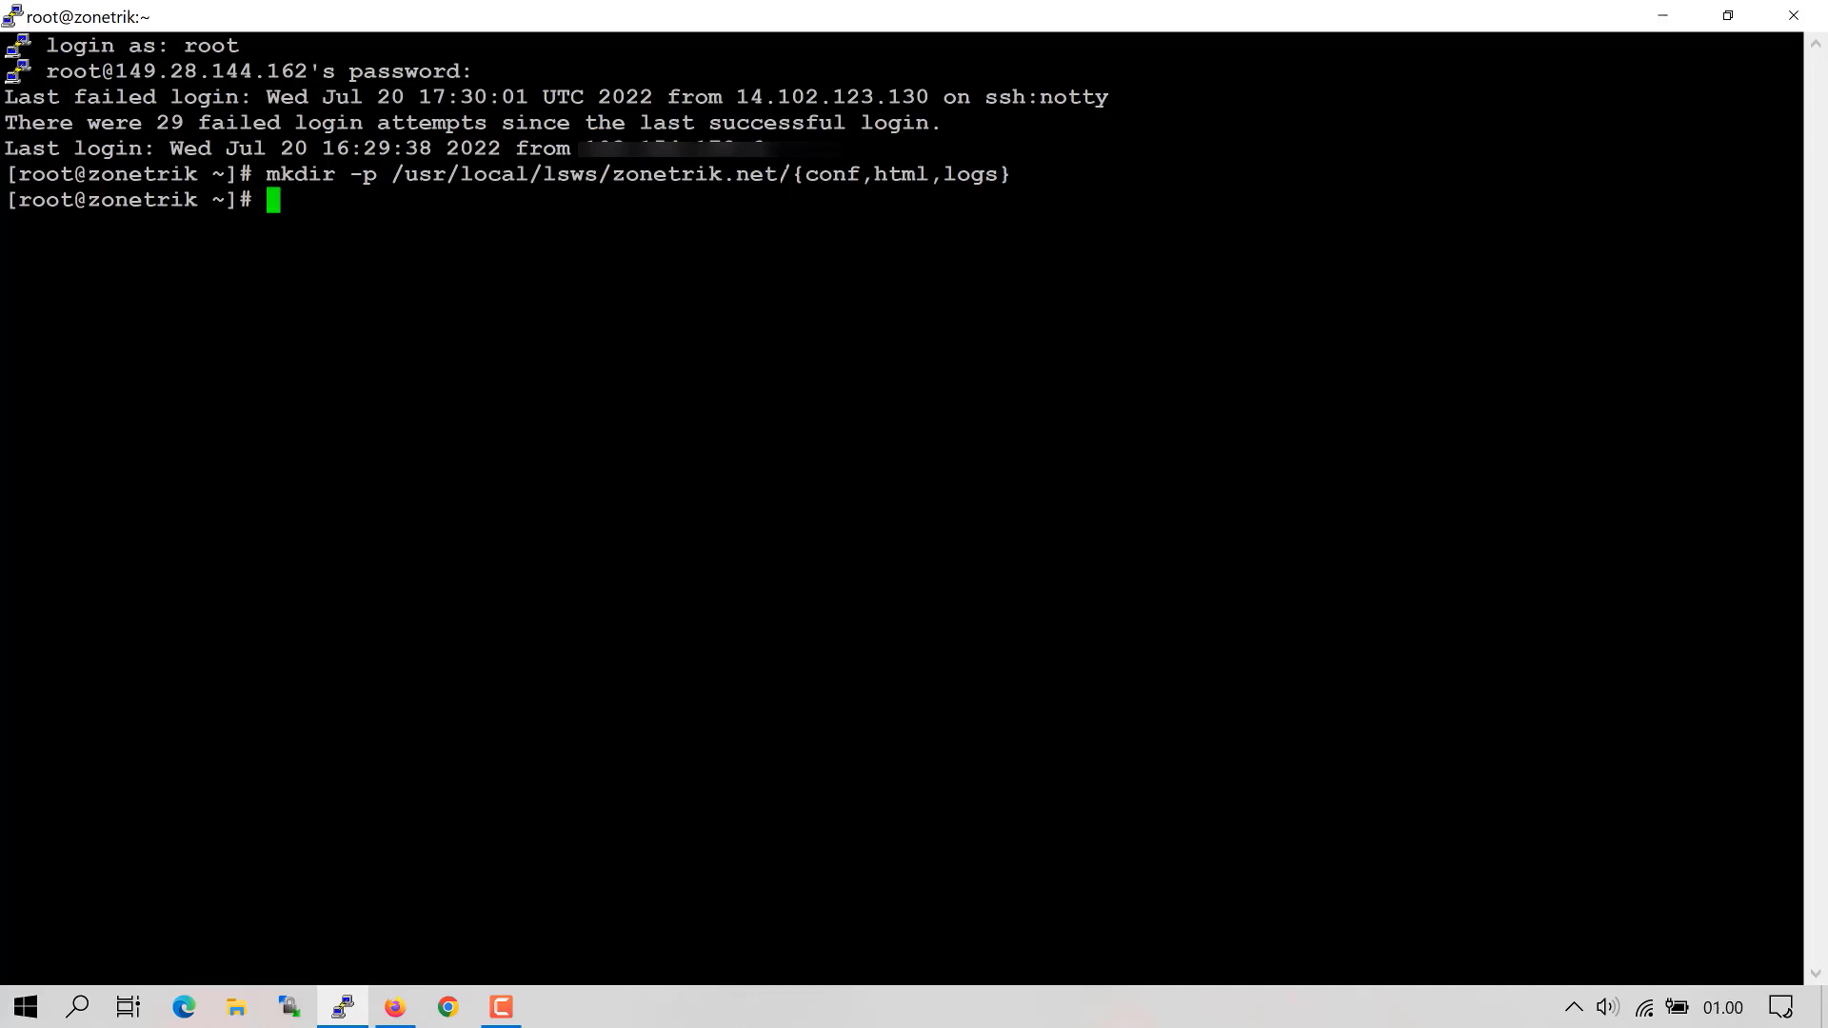
drag(778, 175, 617, 175)
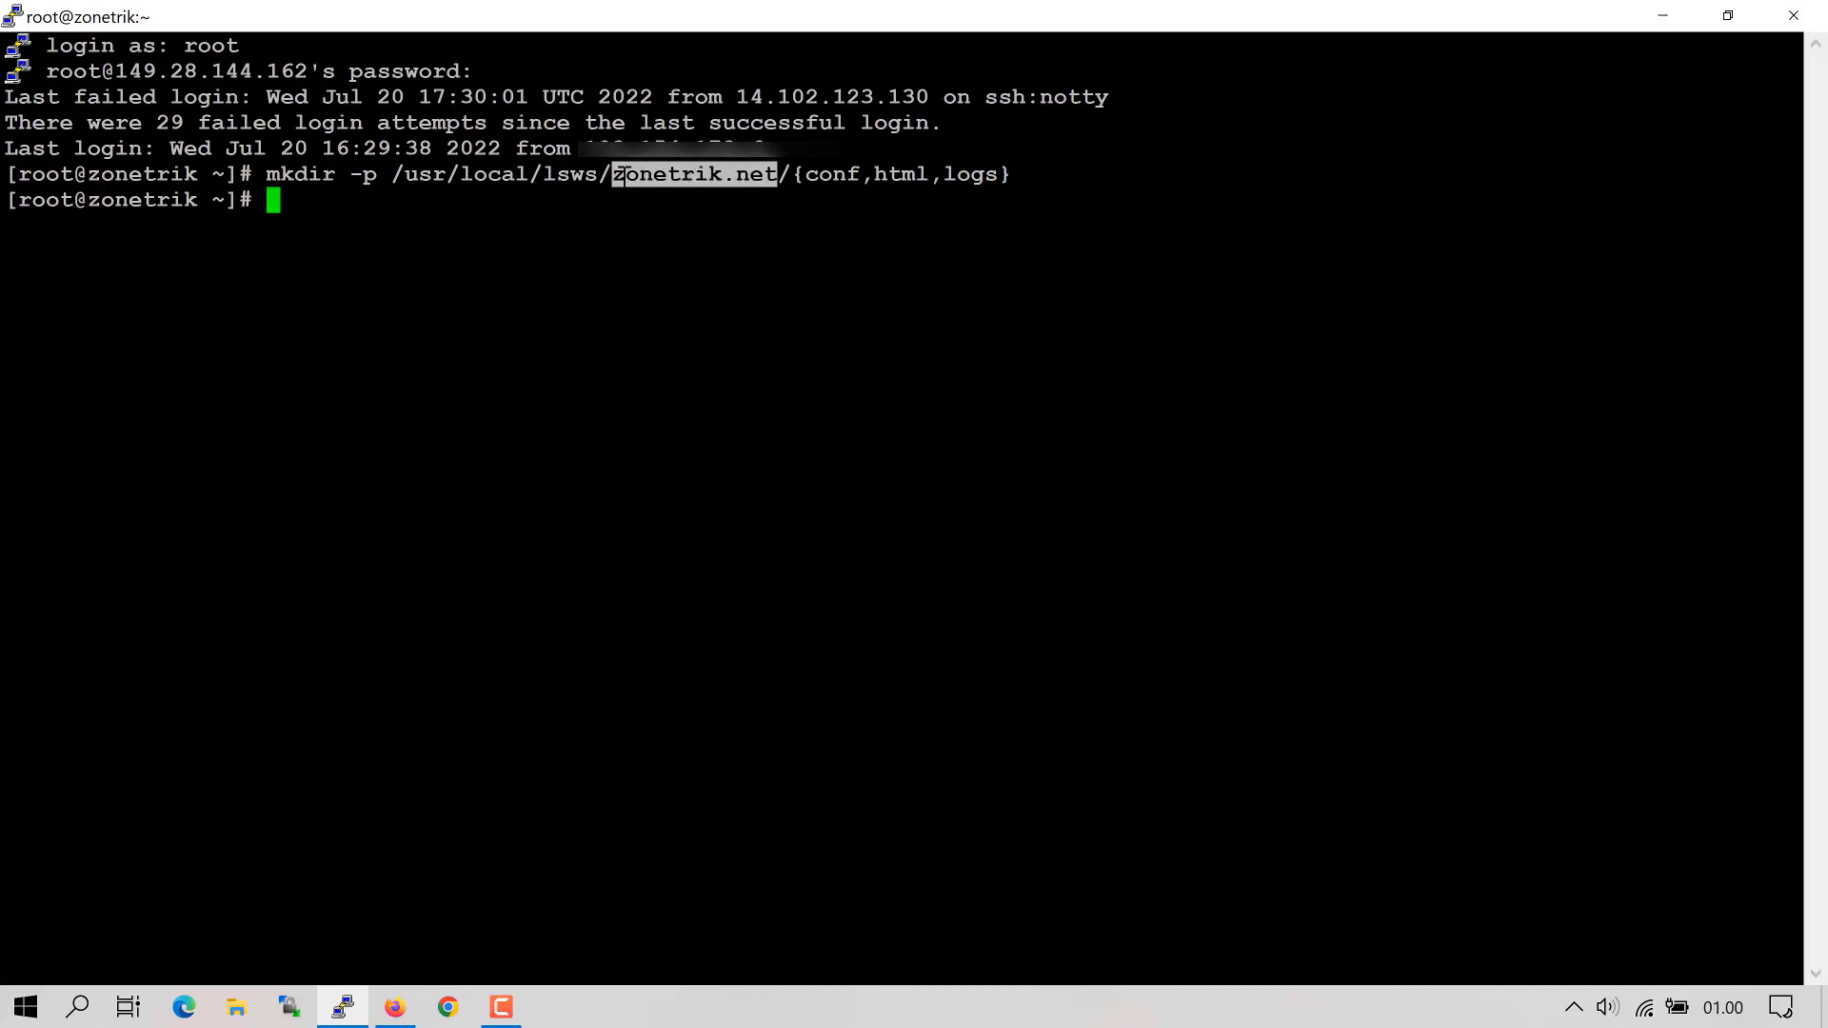
click(657, 200)
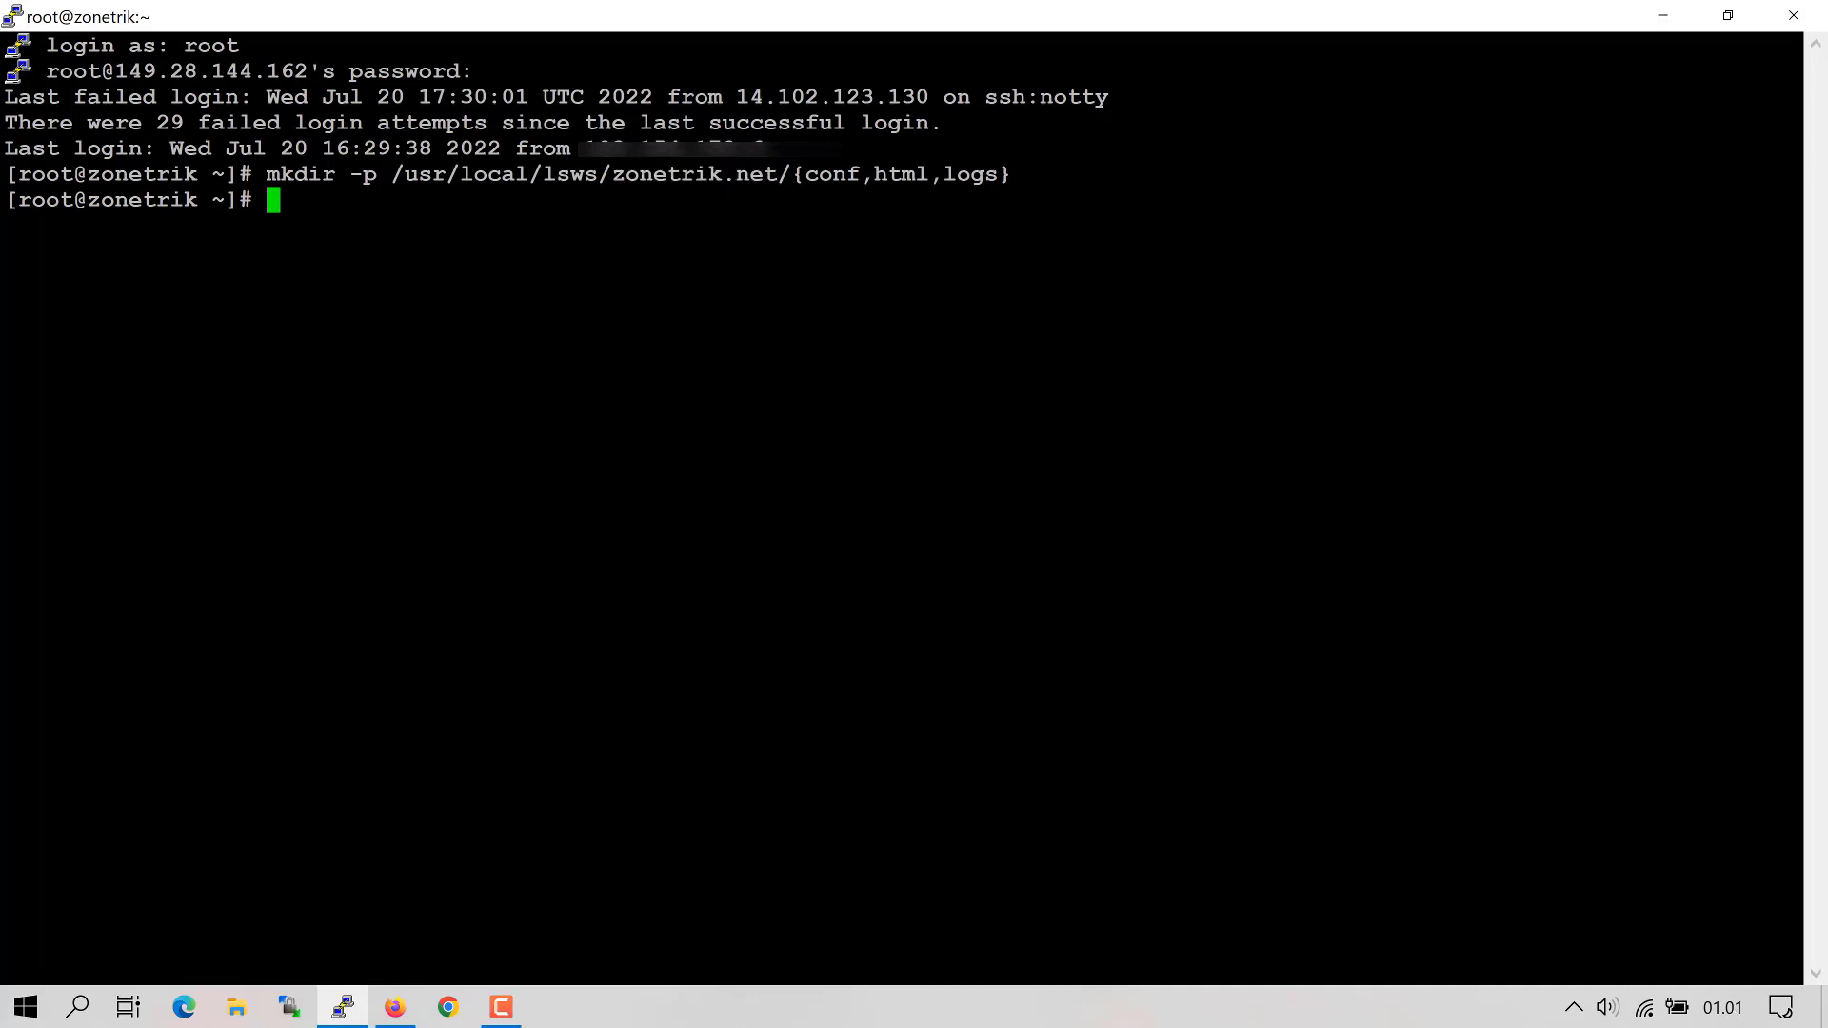
- Give the conf folder lsadm:lsadm ownership, then type the recursive nobody:nobody chown for html
text(chown ls)
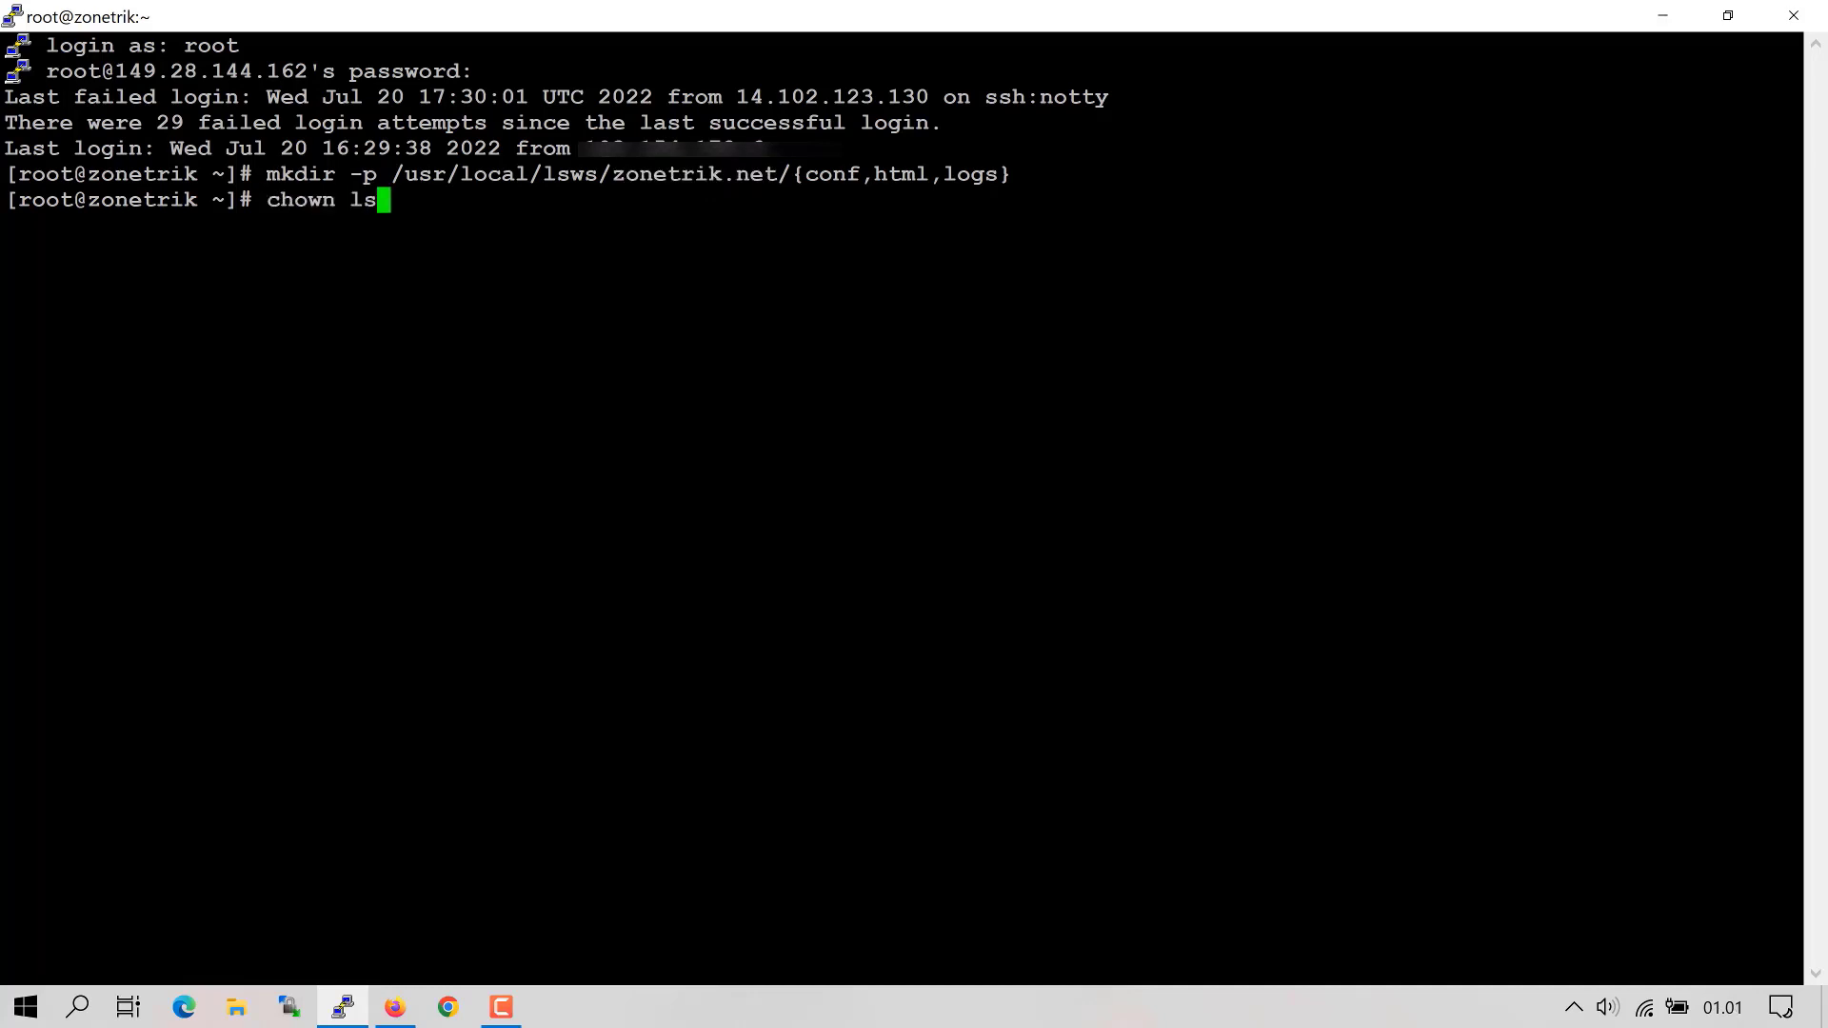
text(adm:lsad)
text(m /)
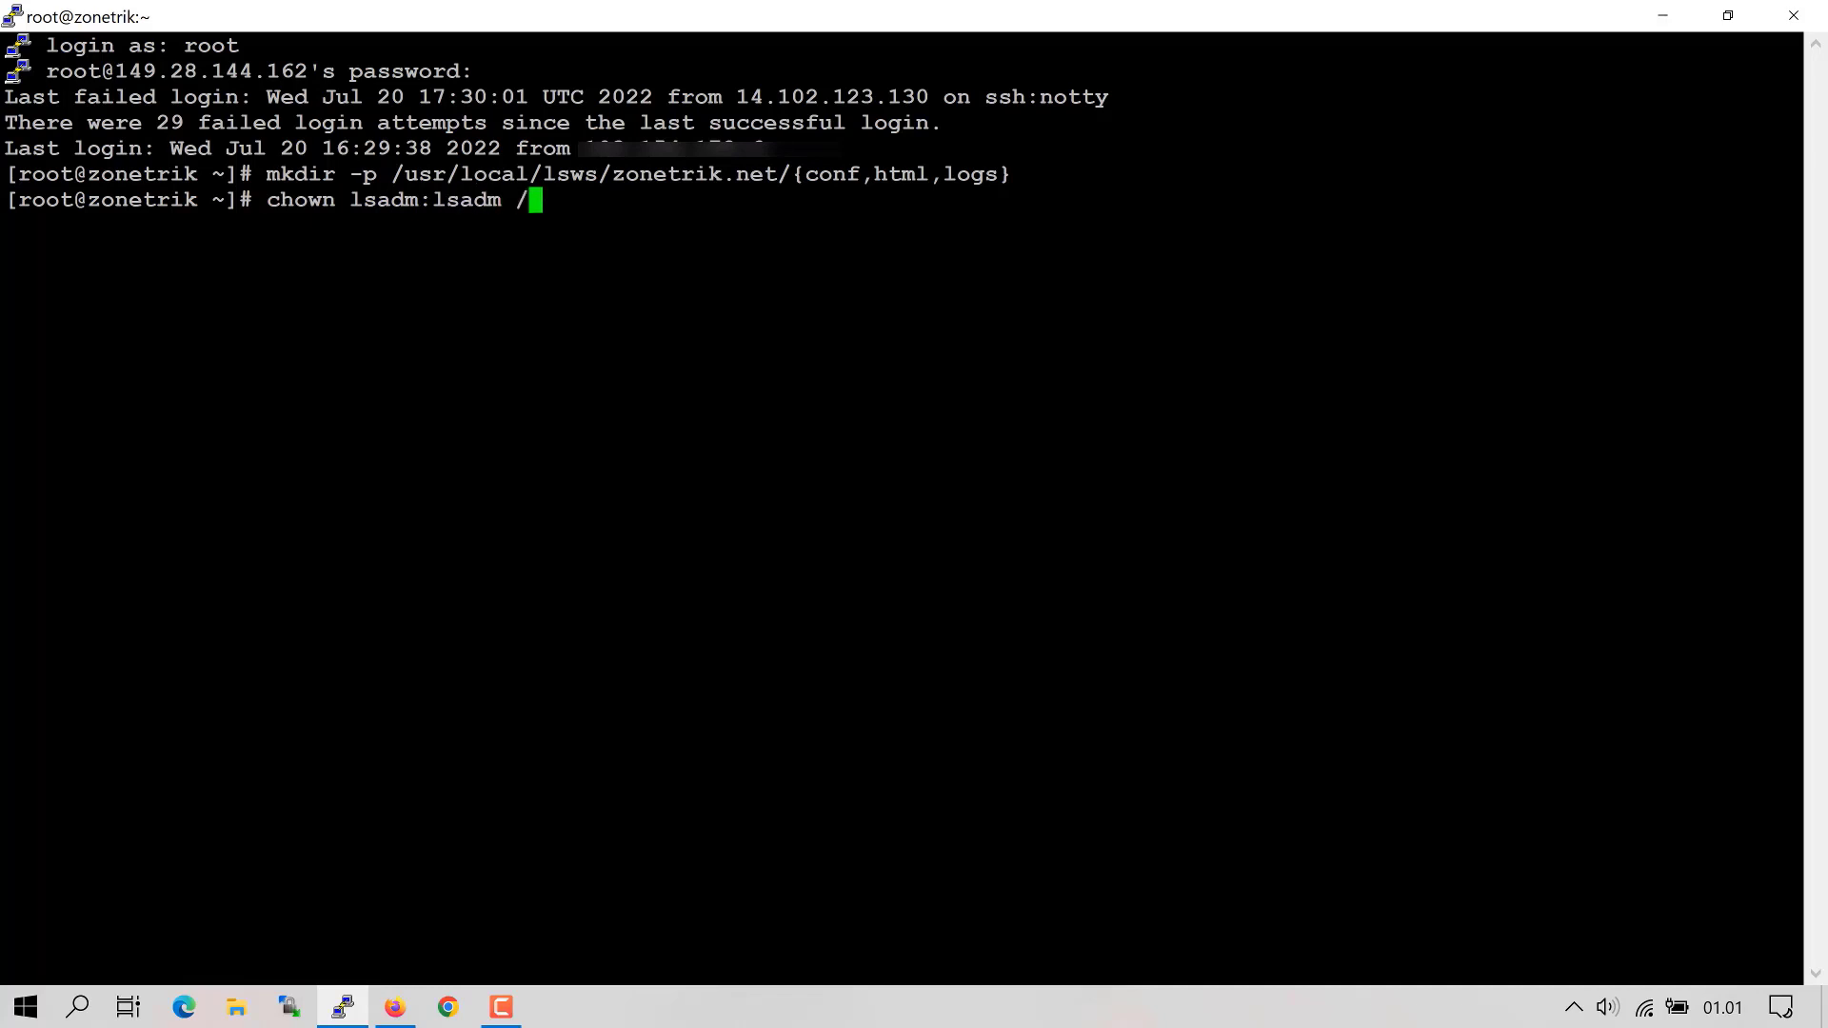
text(usr/local)
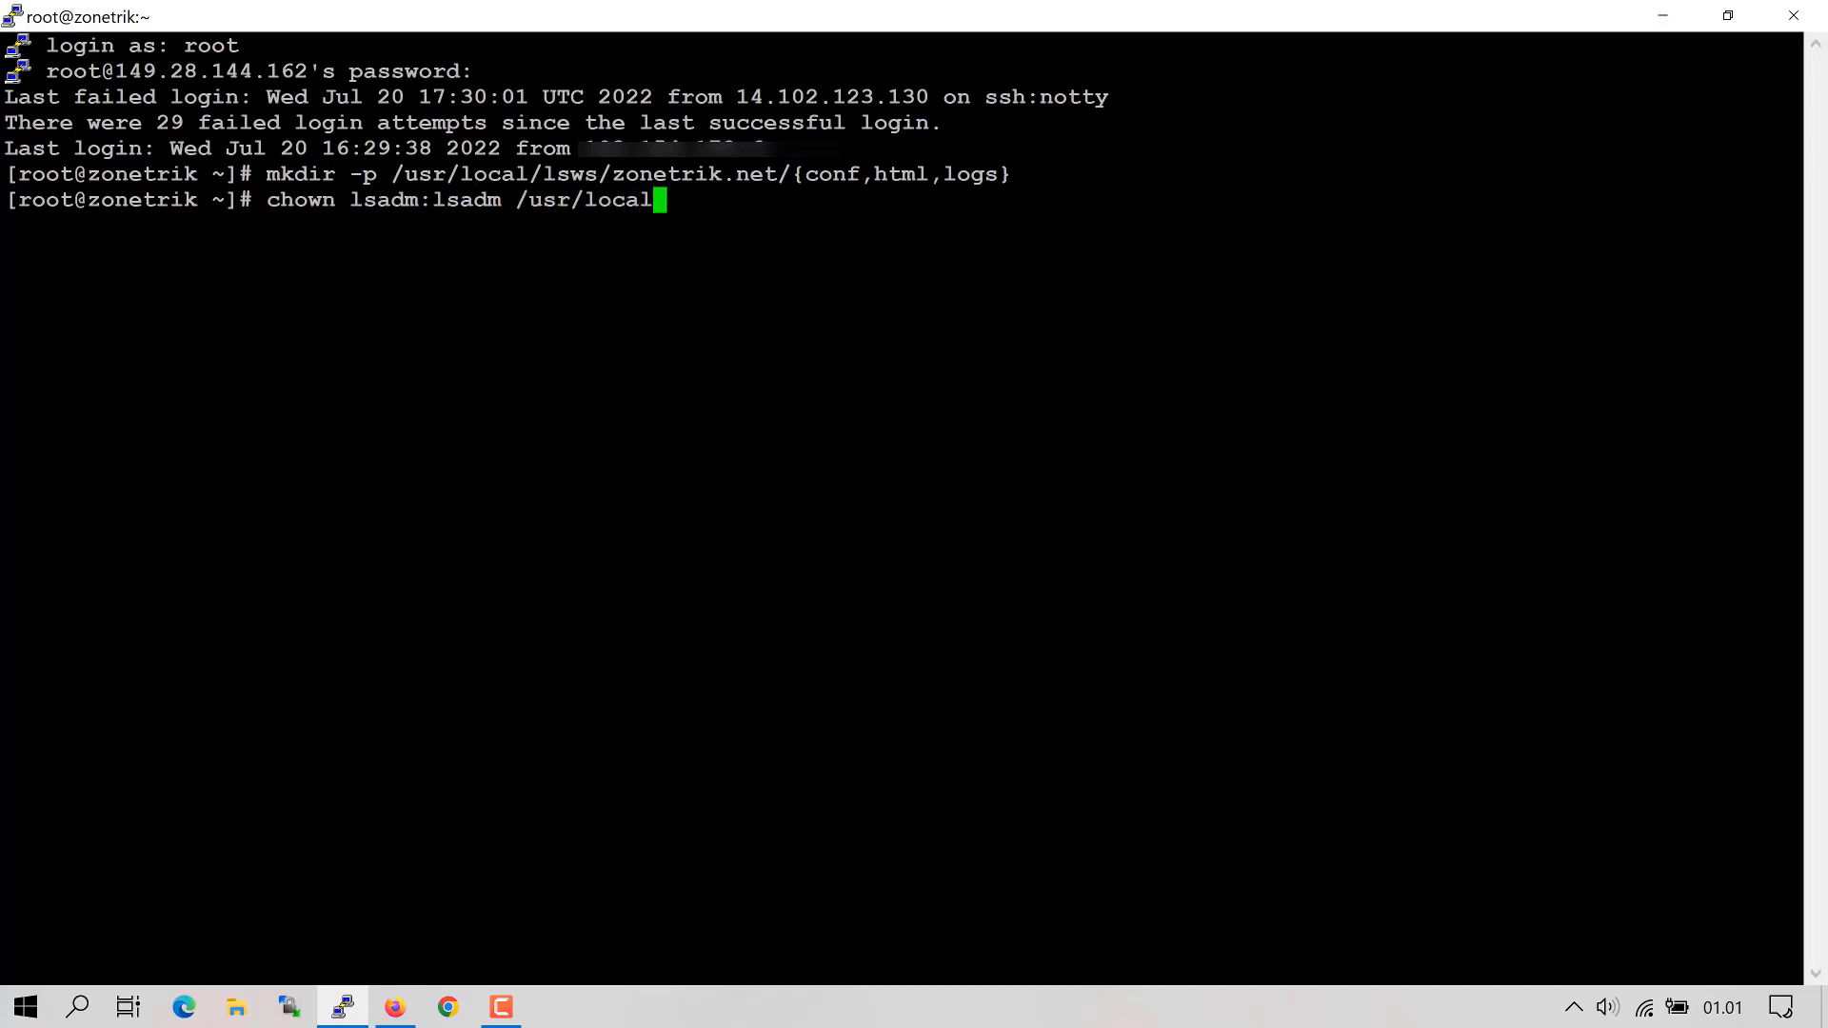
text(/lsws/zonetr)
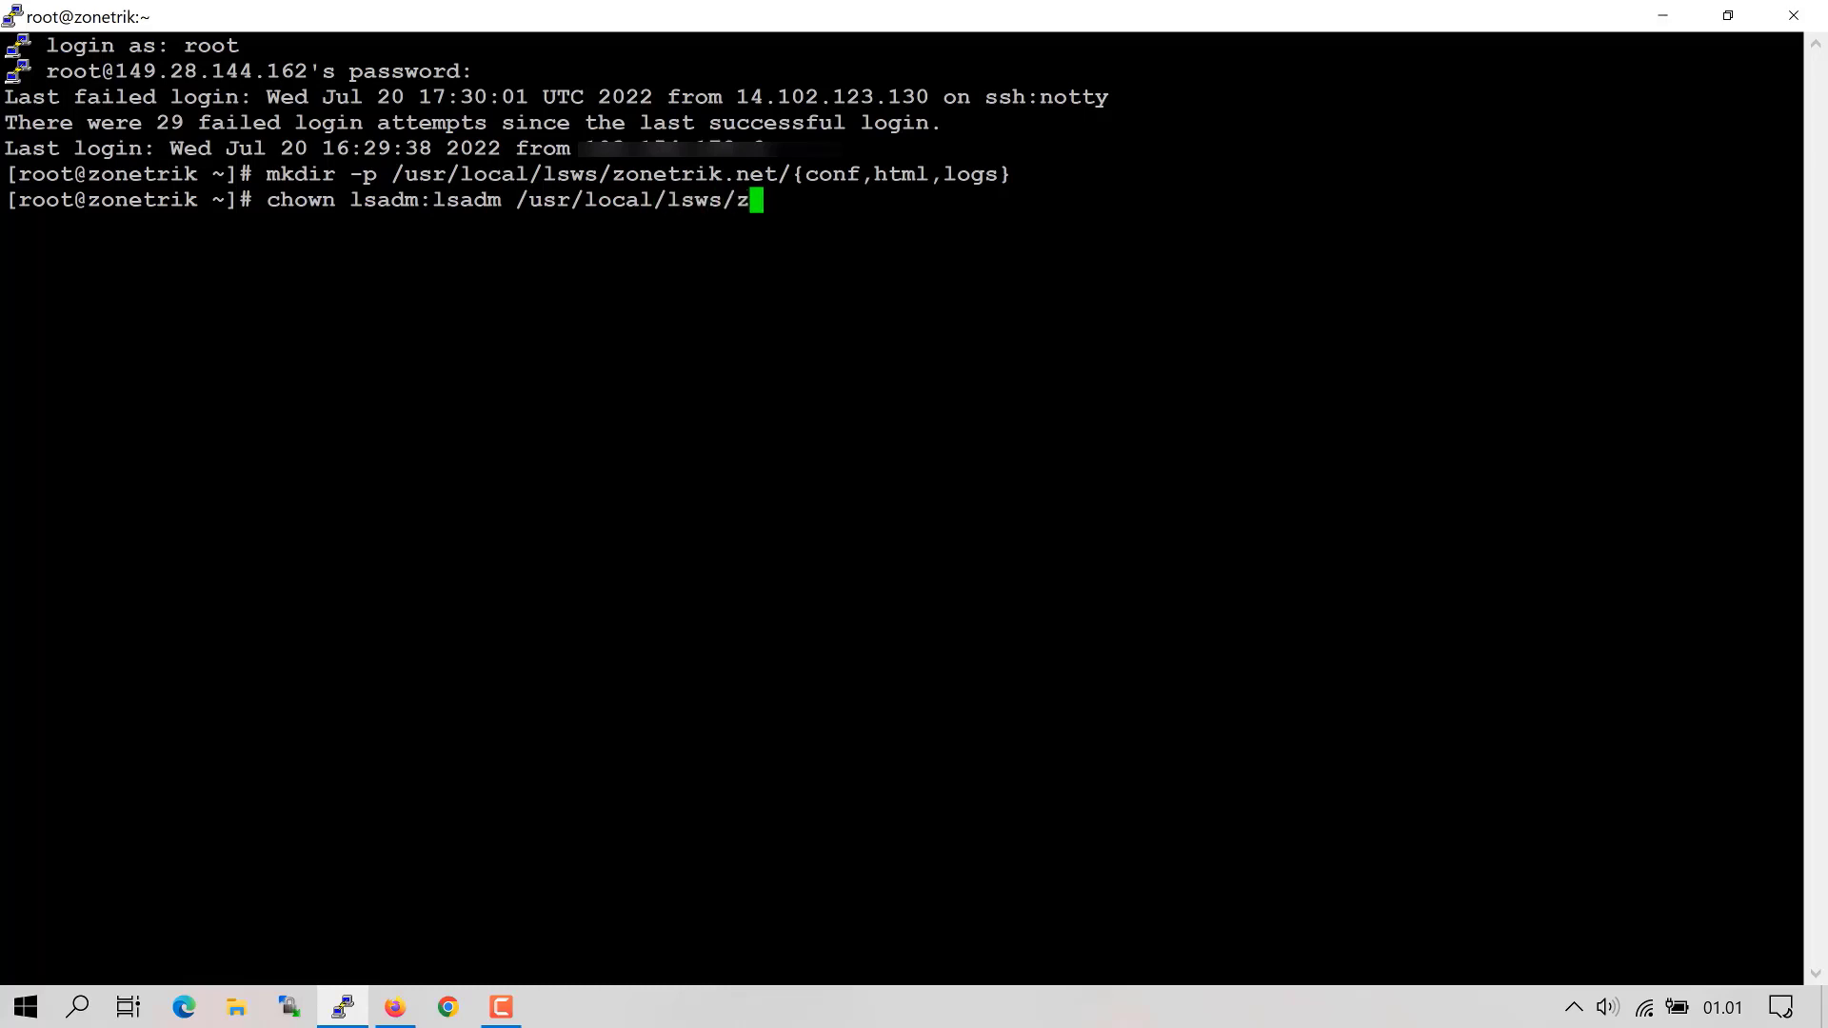
text(ik)
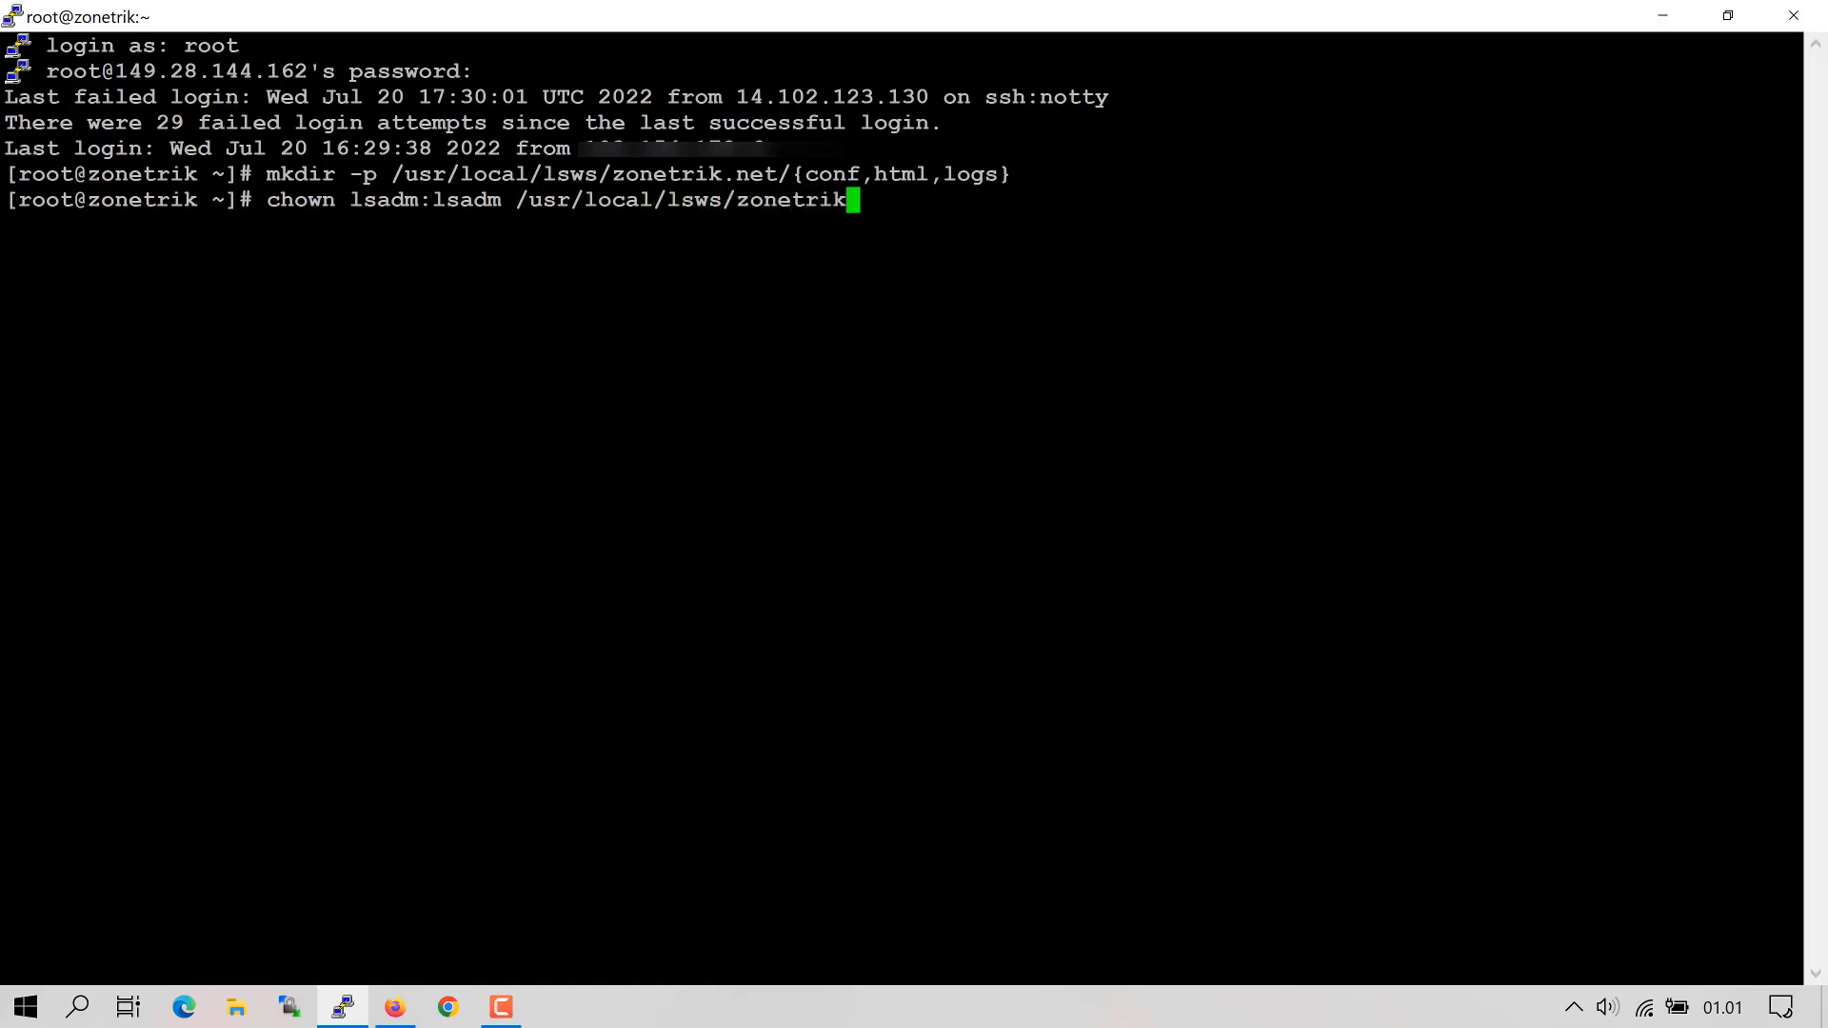
text(.net/conf)
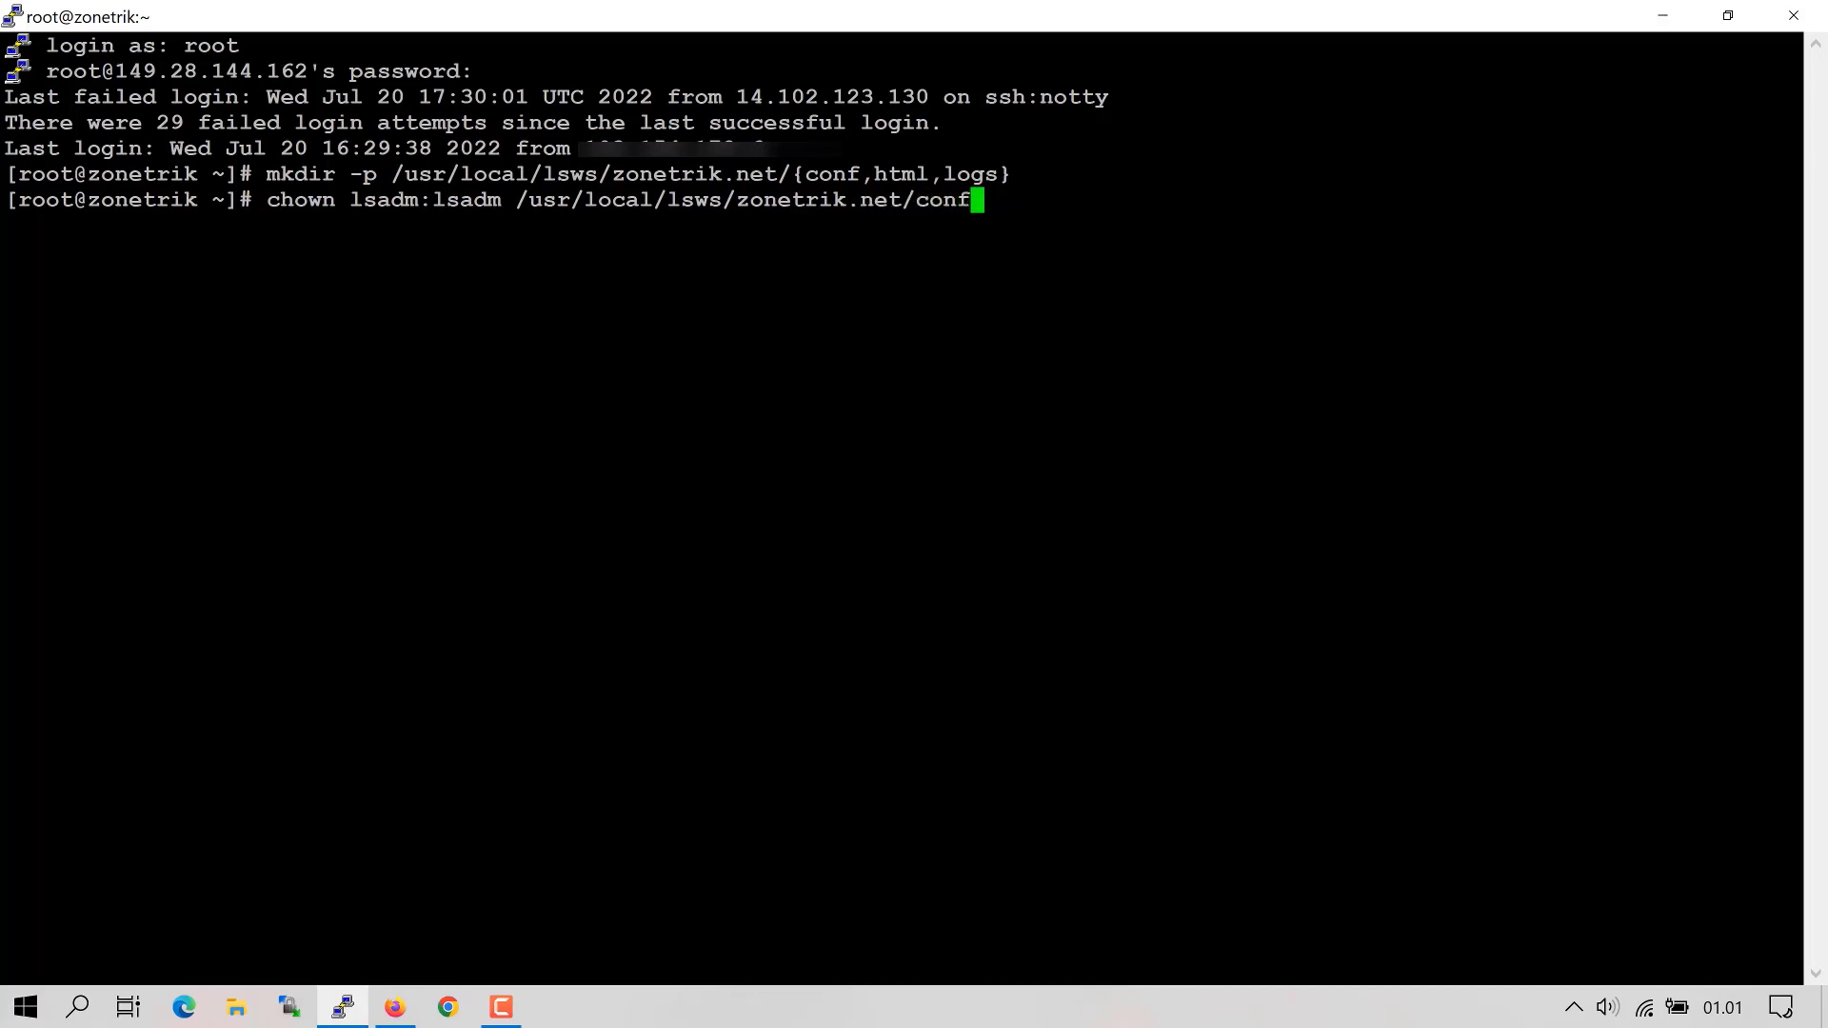
key(Return)
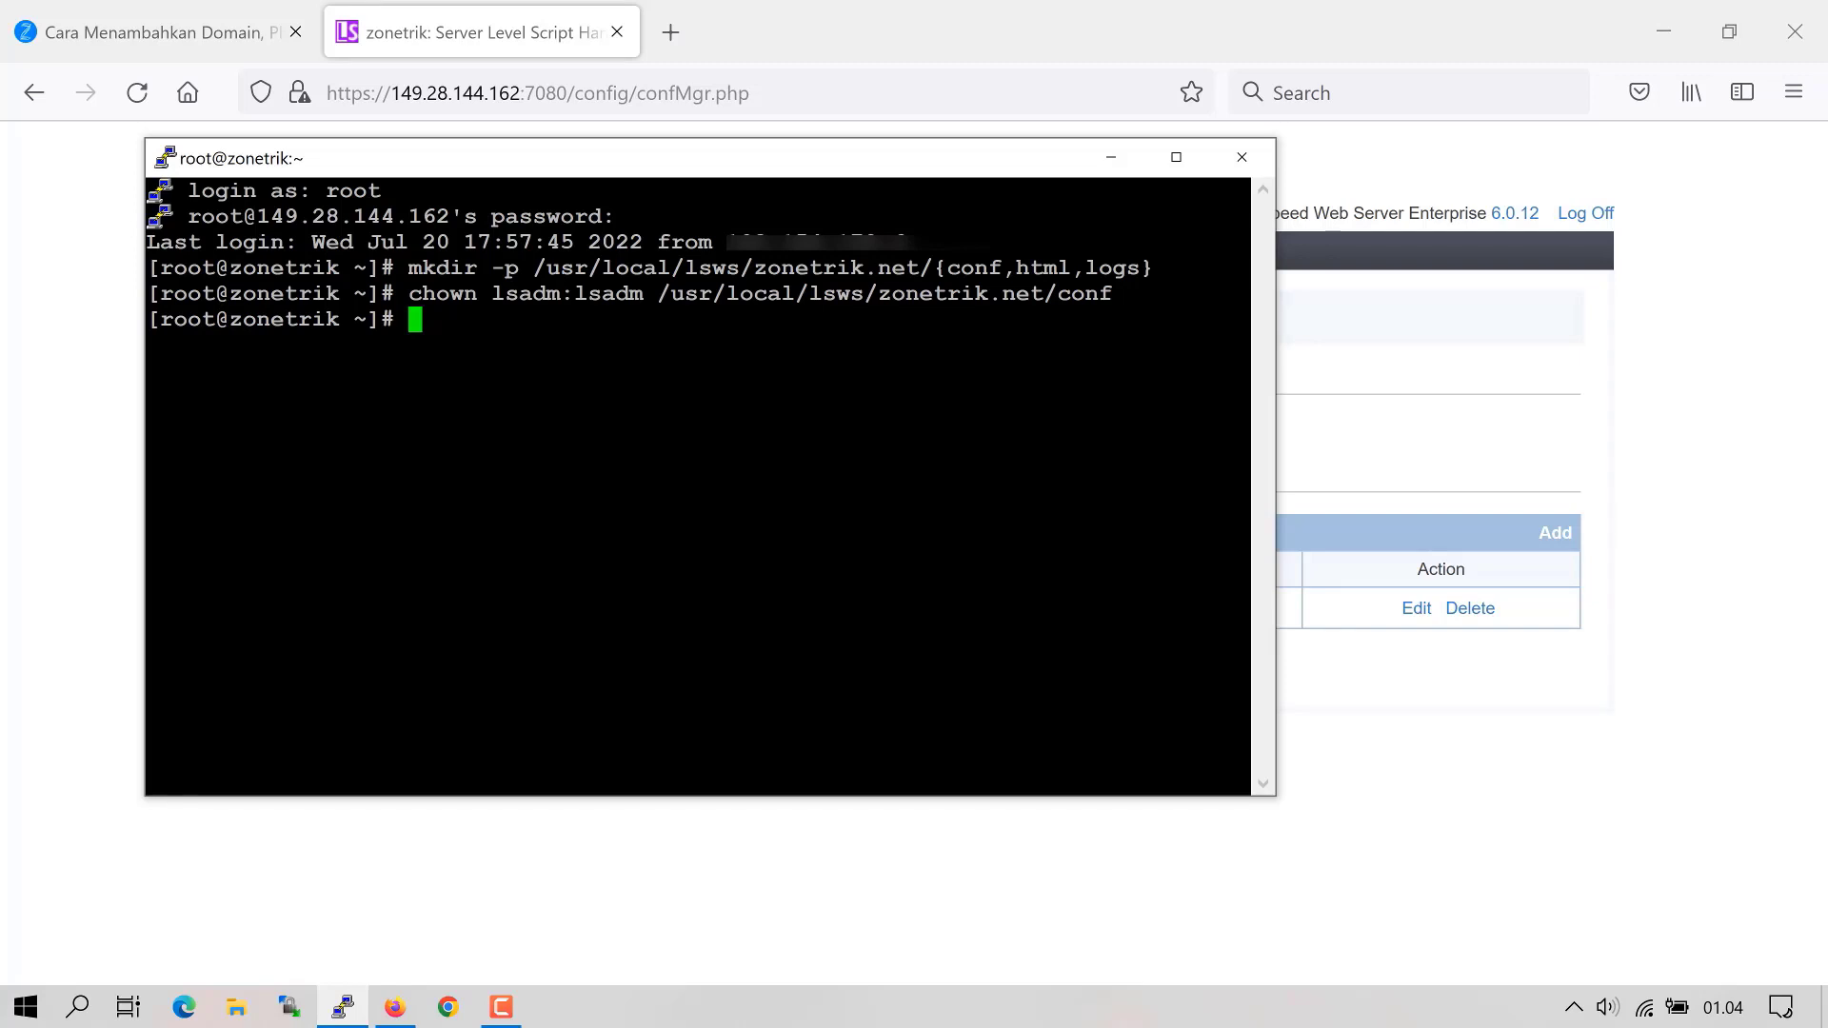
text(chown -R )
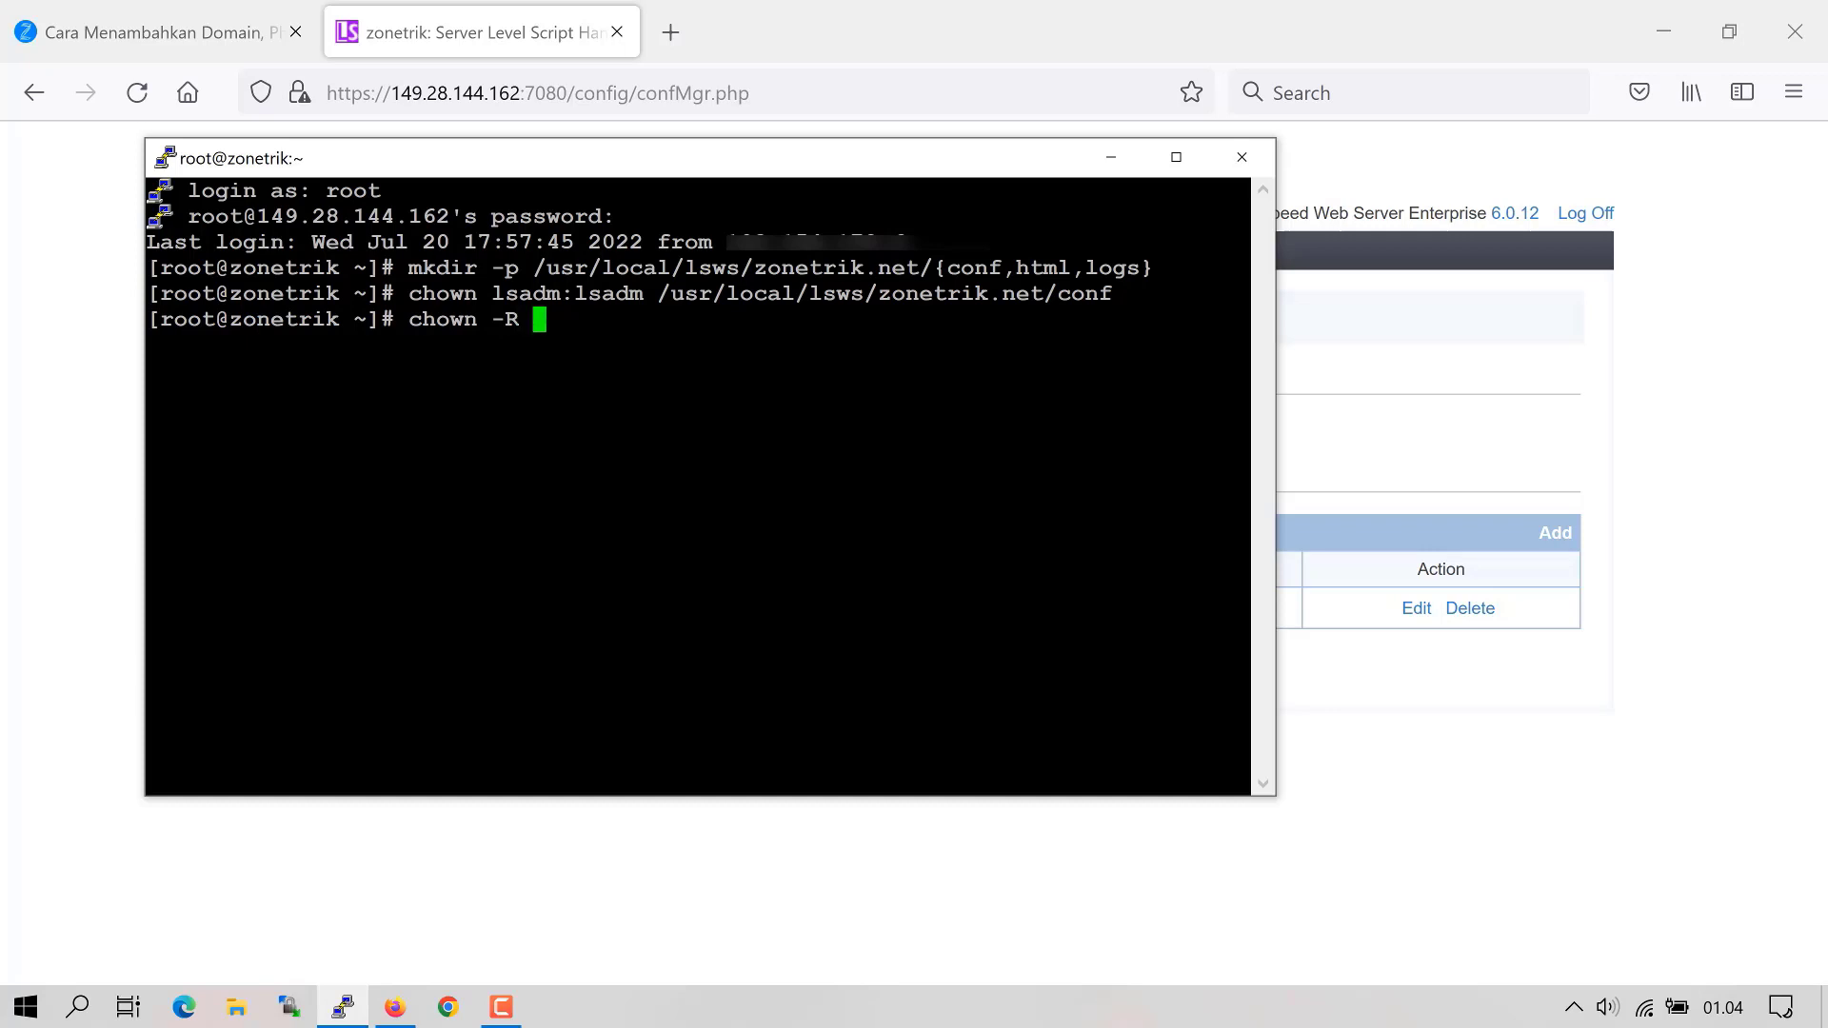
text(nobody:nobody )
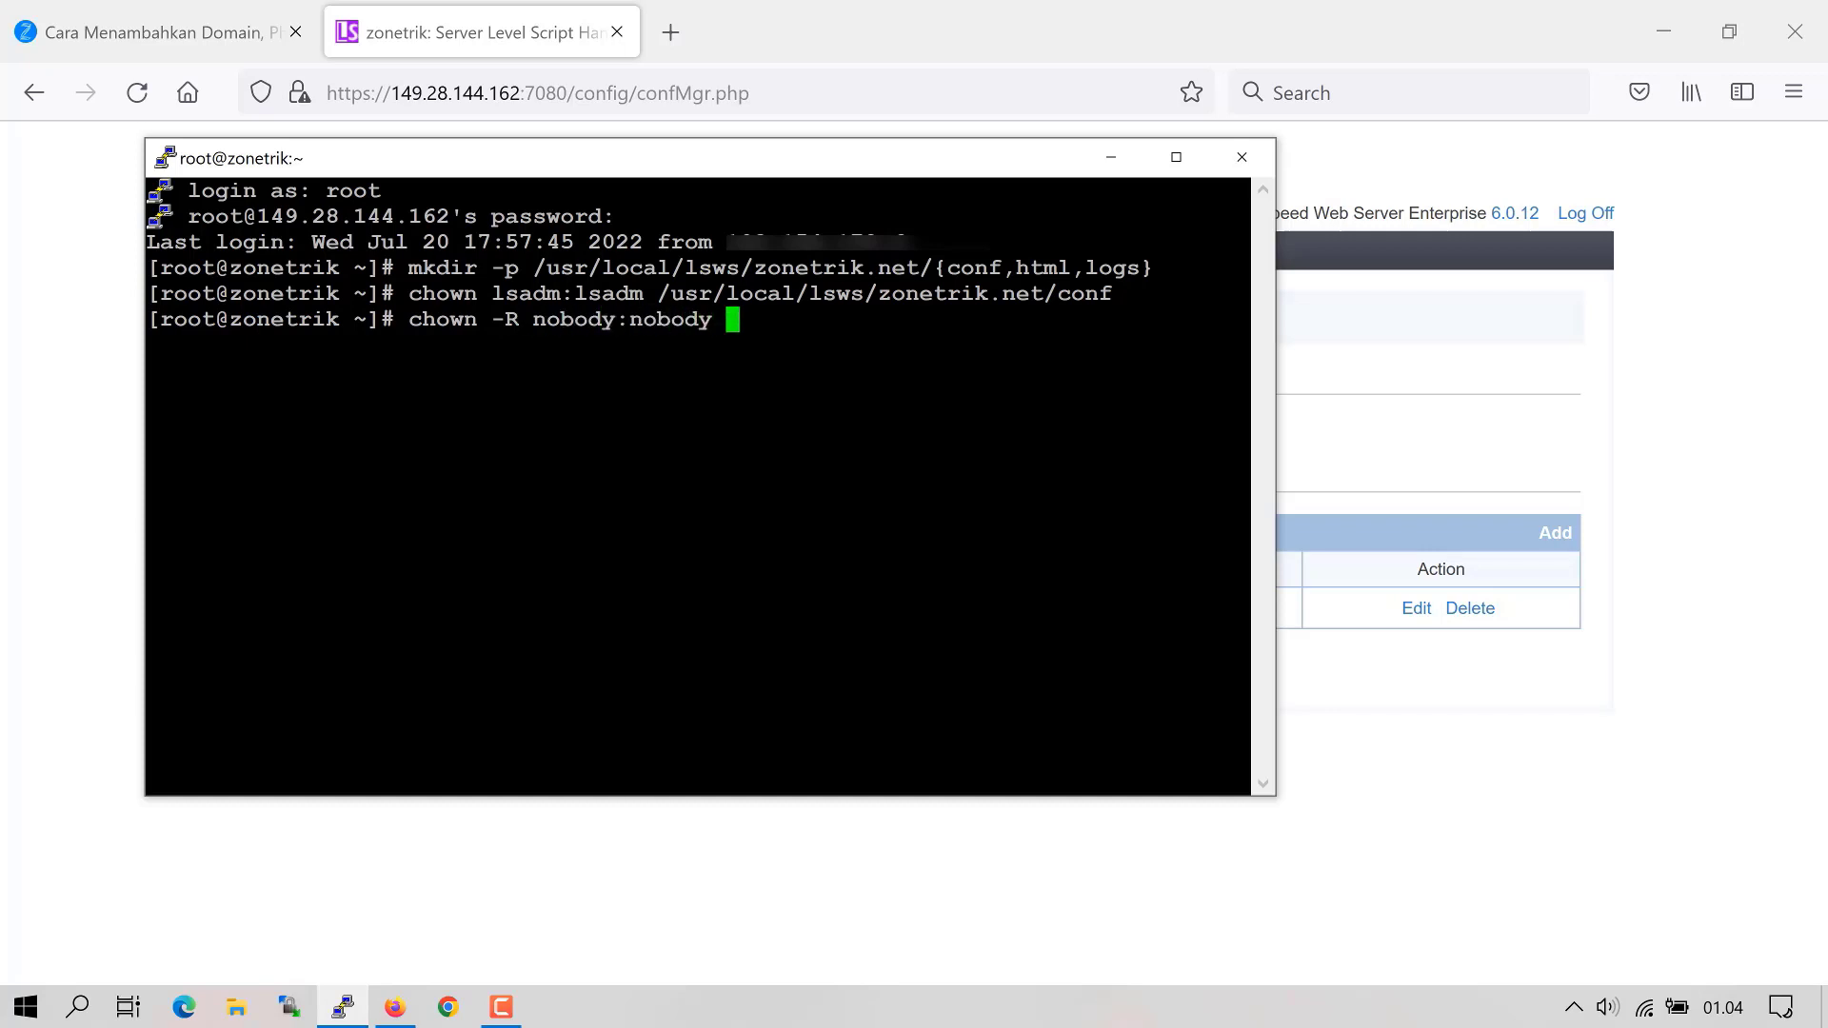
text(/usr/local/lsws/zo)
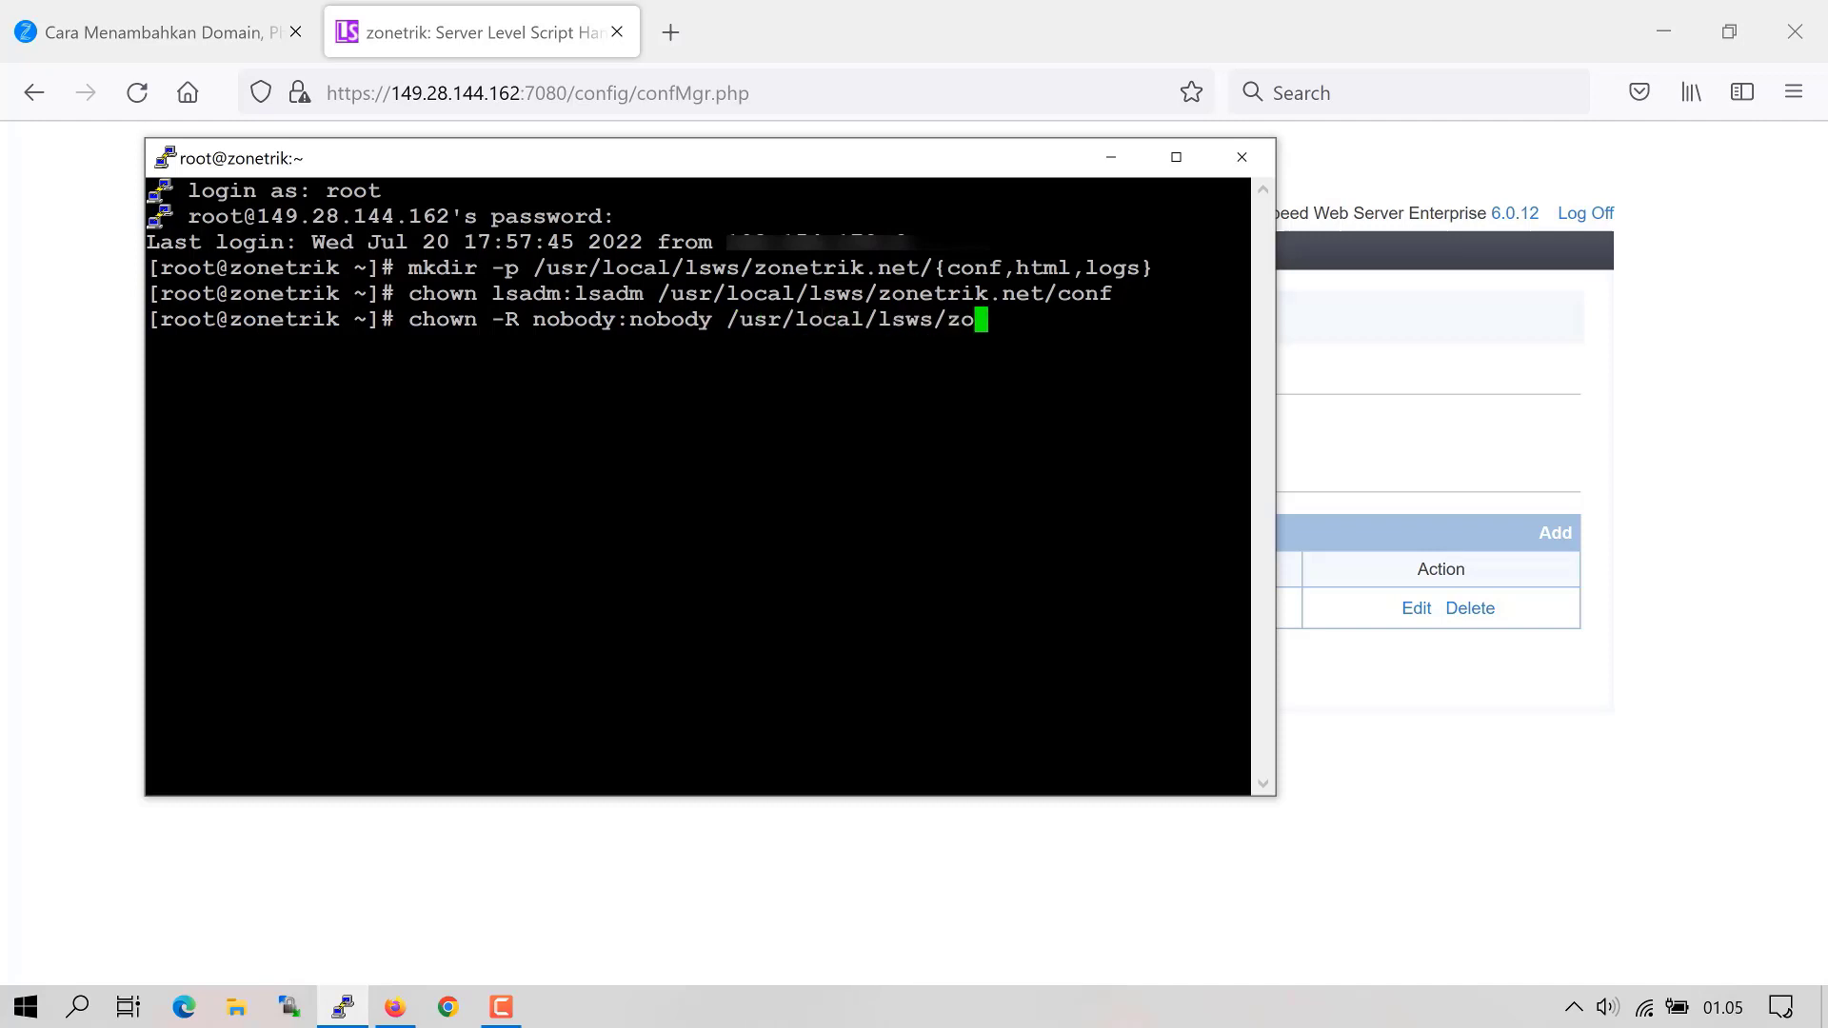
text(netrik.net)
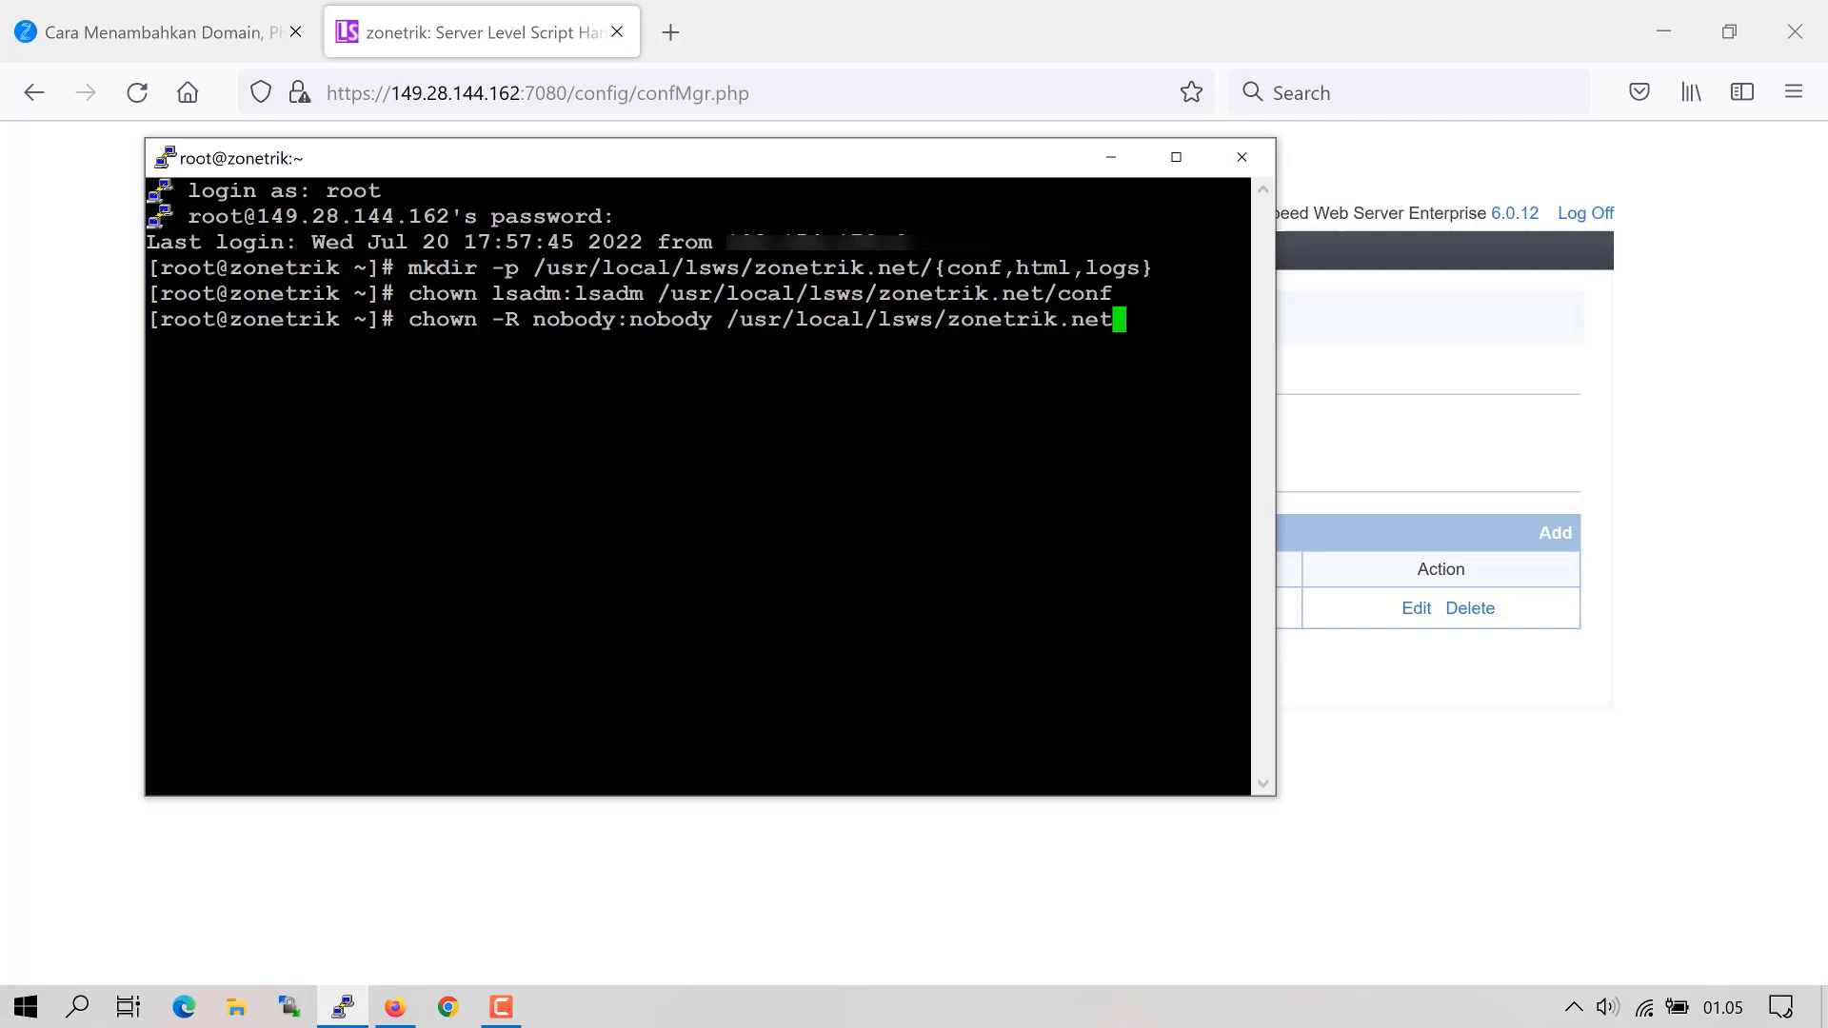
text(/html)
- Run chown -R to make nobody:nobody own /usr/local/lsws/zonetrik.net/html
key(Return)
drag(712, 319, 1183, 319)
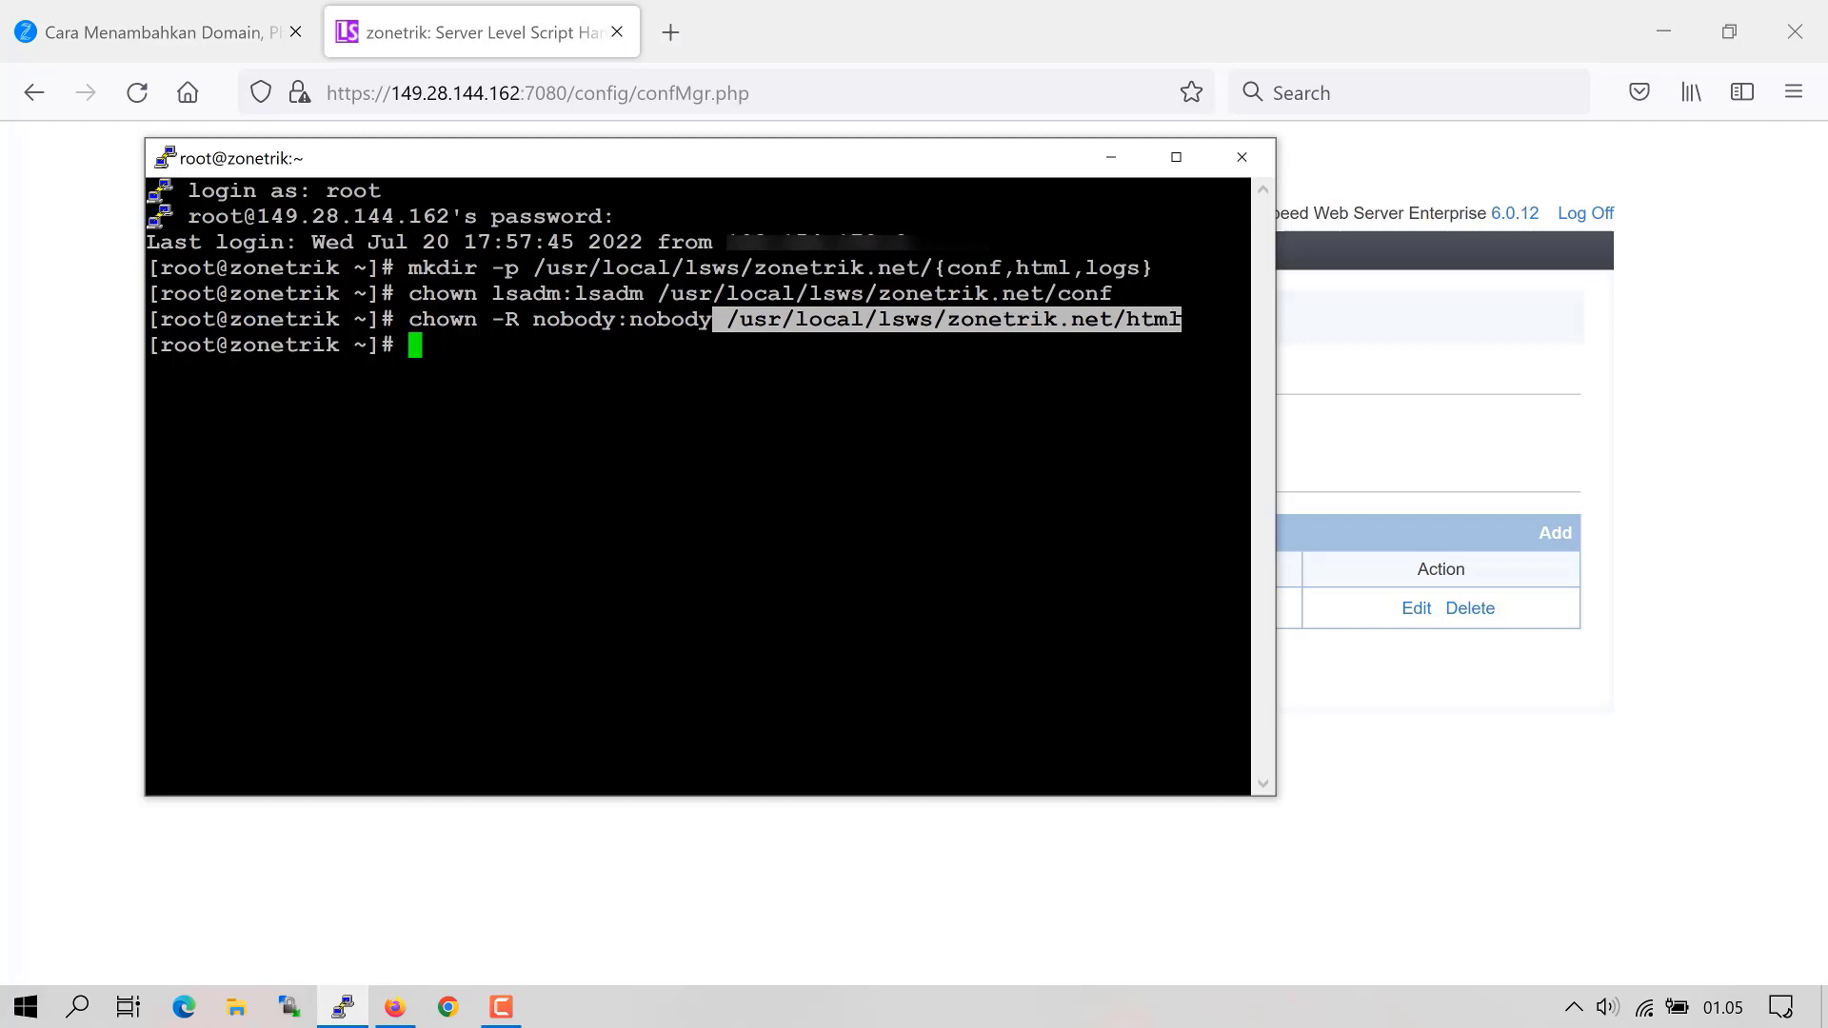
click(1181, 319)
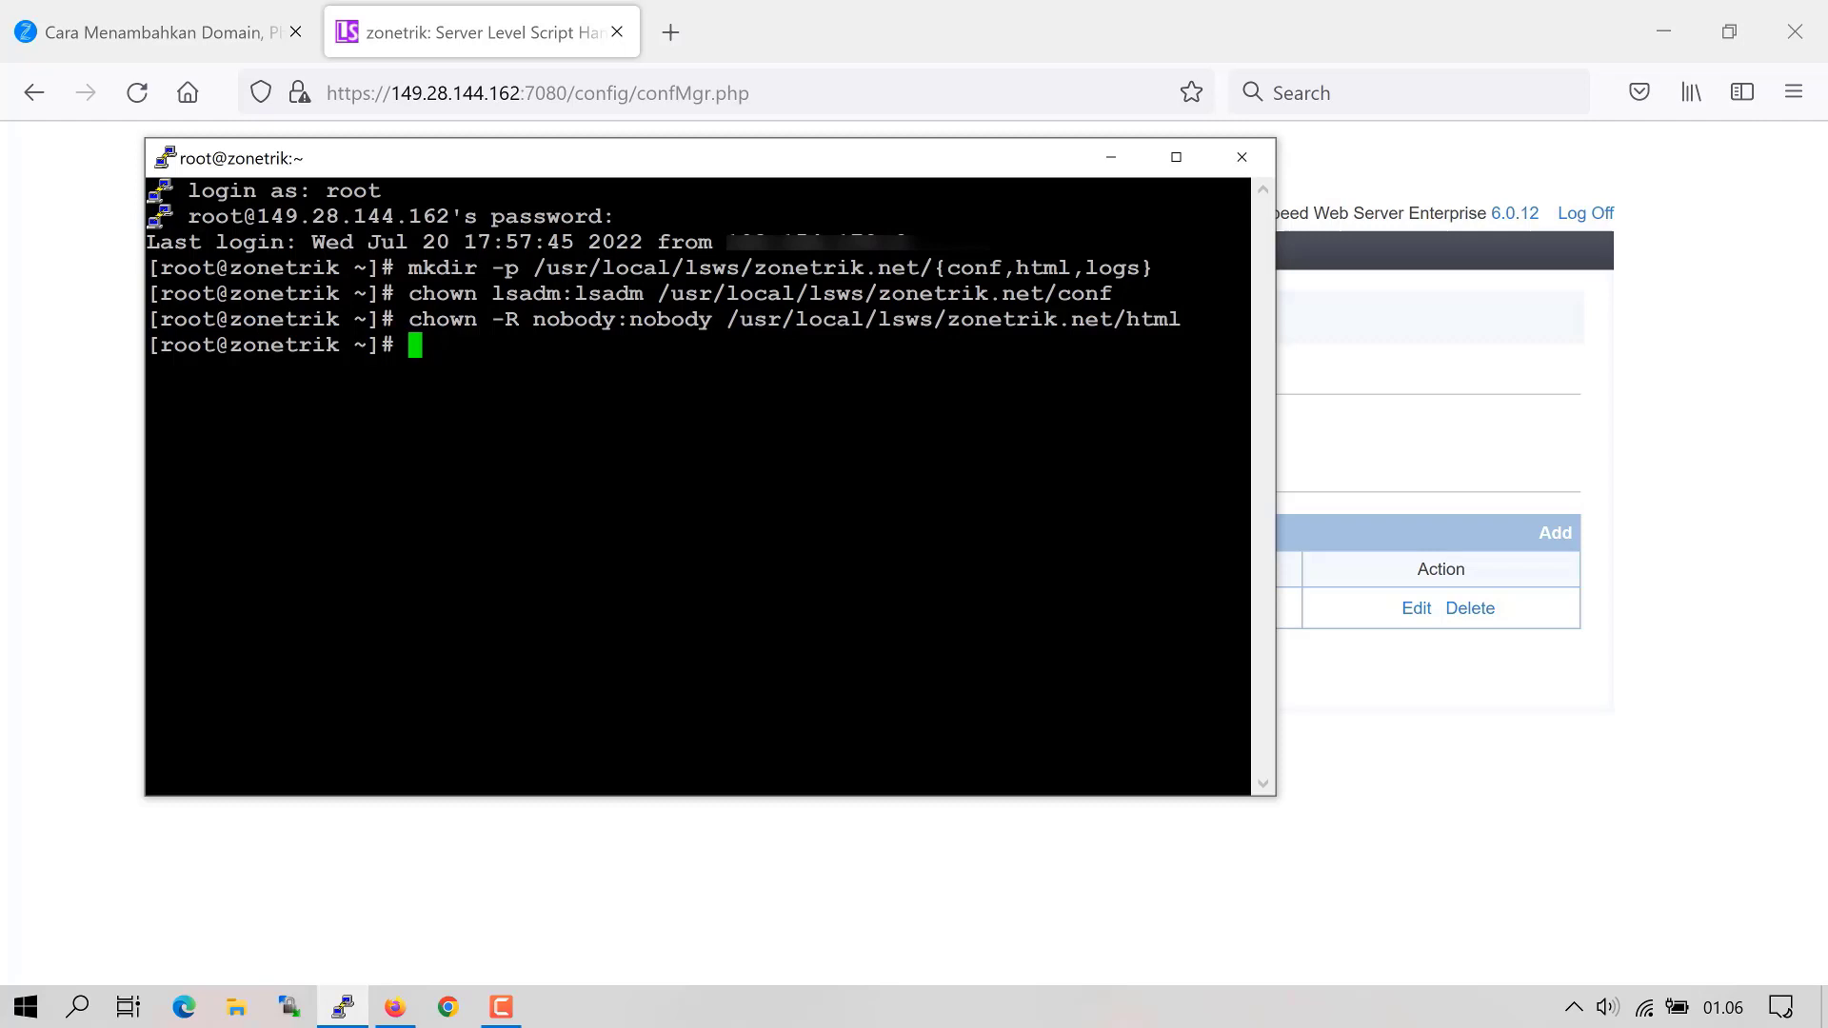
key(Up)
drag(752, 345, 1114, 340)
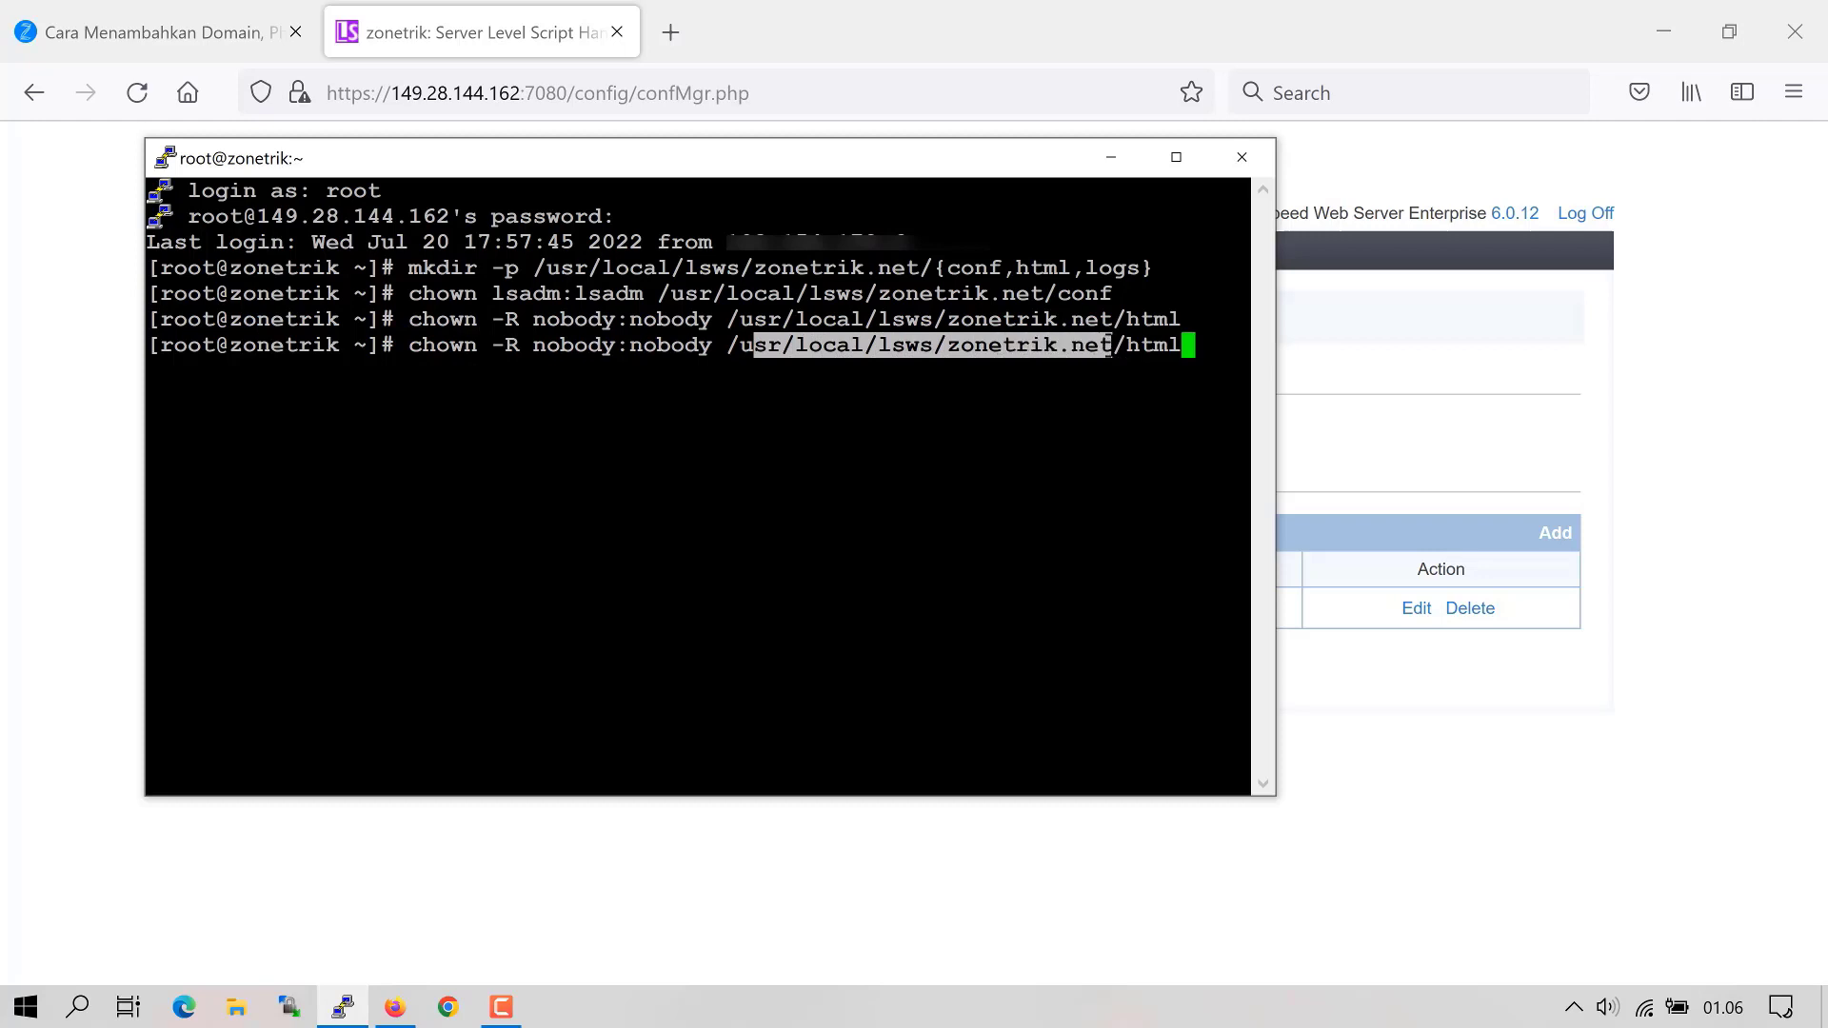
click(1114, 340)
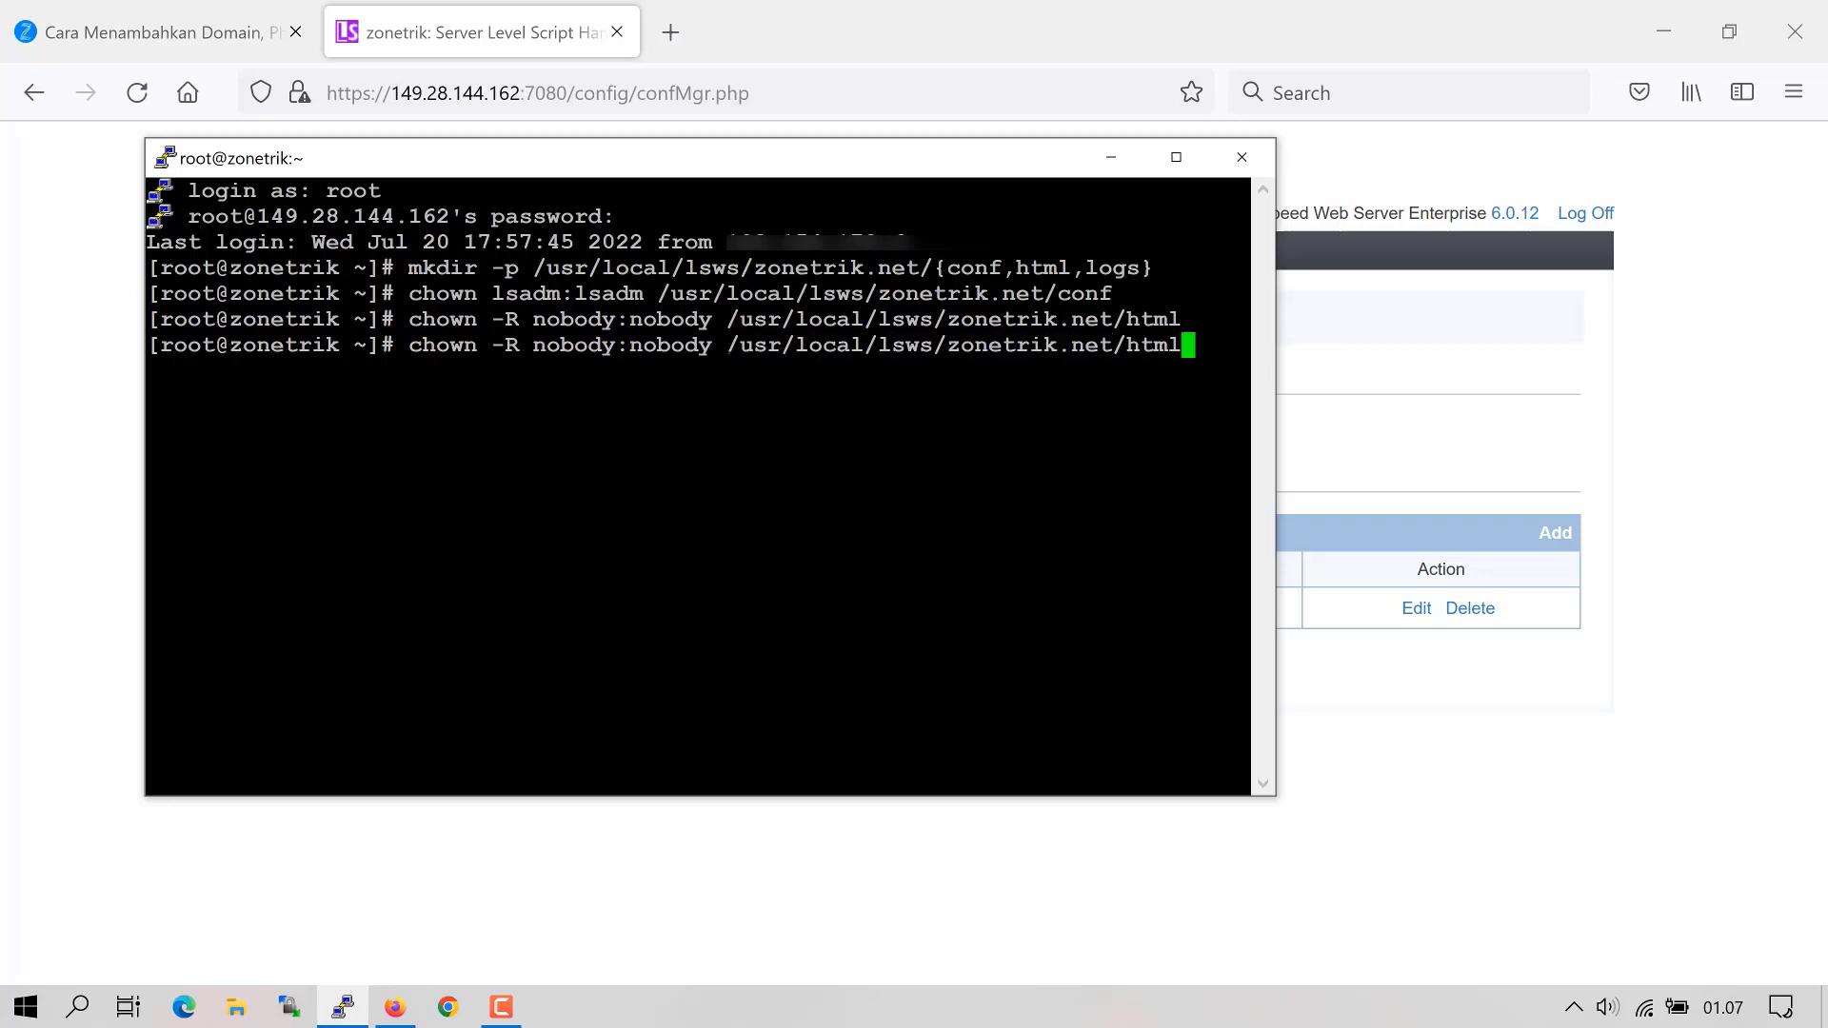
- Change the recalled chown command's group name to 'group', then request closing PuTTY
drag(629, 345, 712, 345)
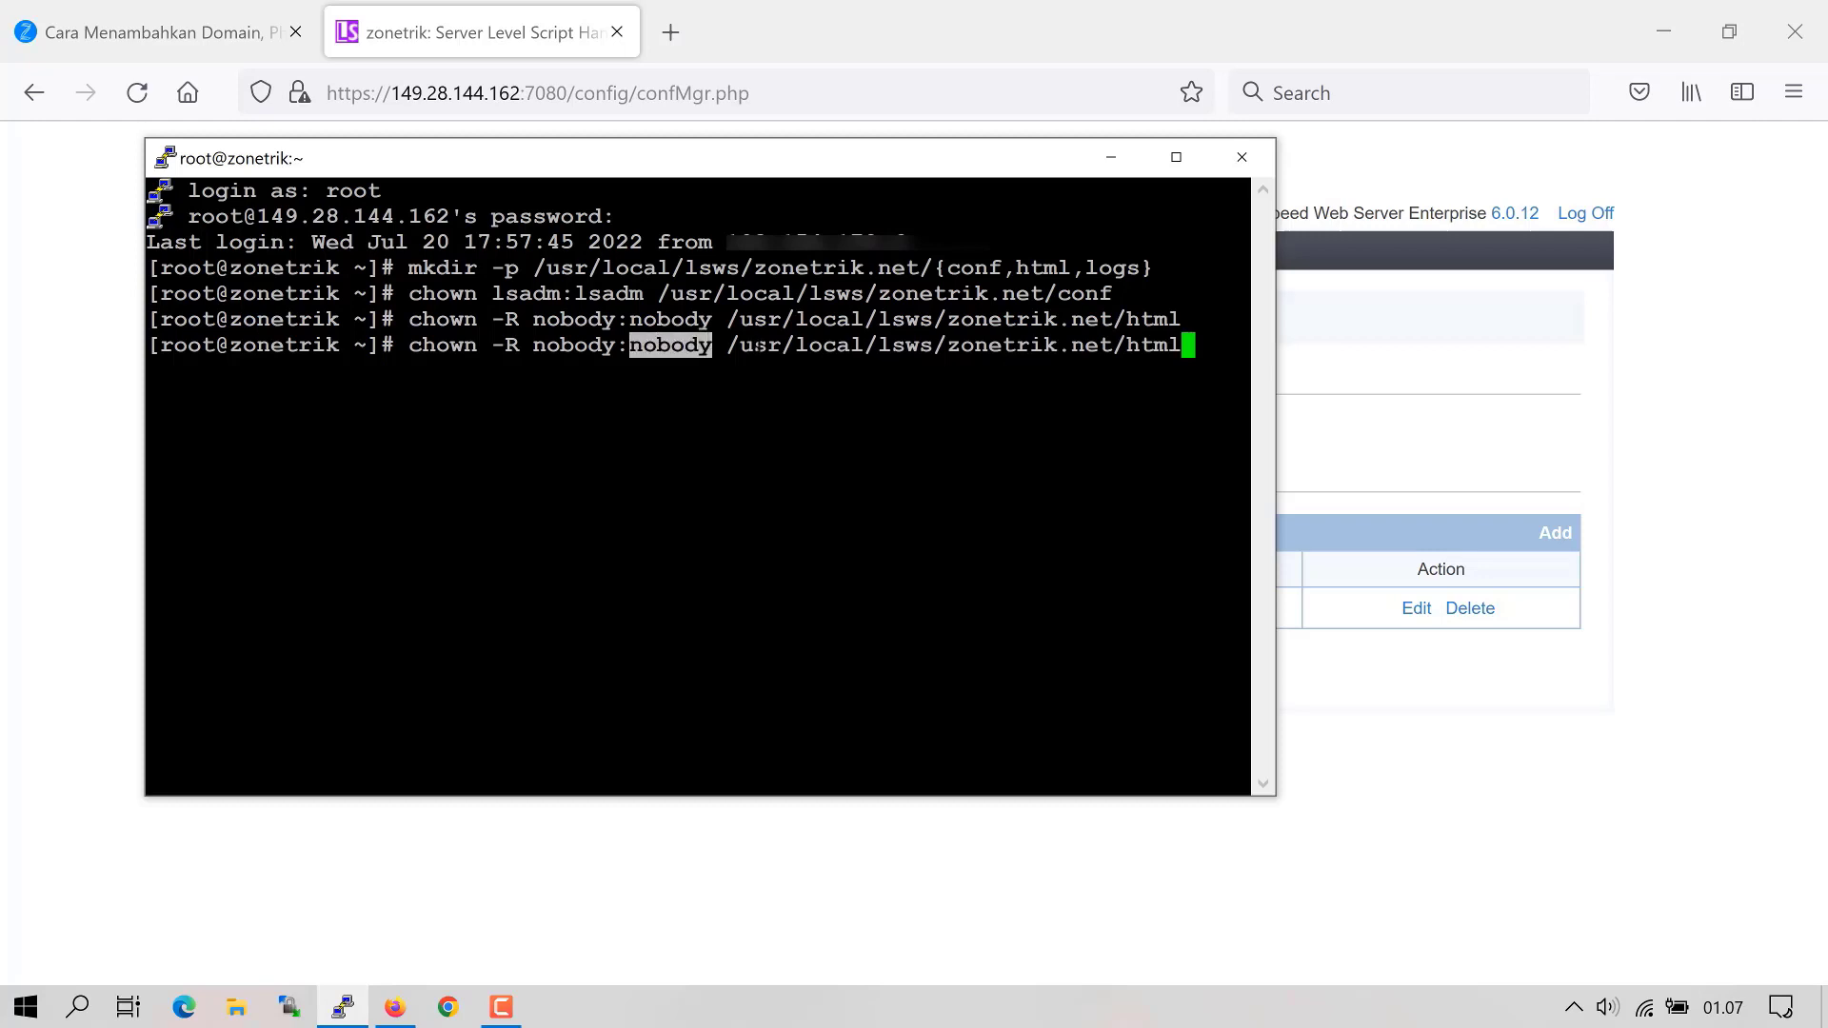
key(Left)
key(Left)
key(Left)
key(Left)
key(Left)
key(Left)
key(Left)
key(Left)
key(Left)
key(Left)
key(Left)
key(Left)
key(Left)
key(Left)
key(Left)
key(Left)
key(Left)
key(Left)
key(Left)
key(Left)
key(BackSpace)
key(BackSpace)
key(BackSpace)
key(BackSpace)
text(group)
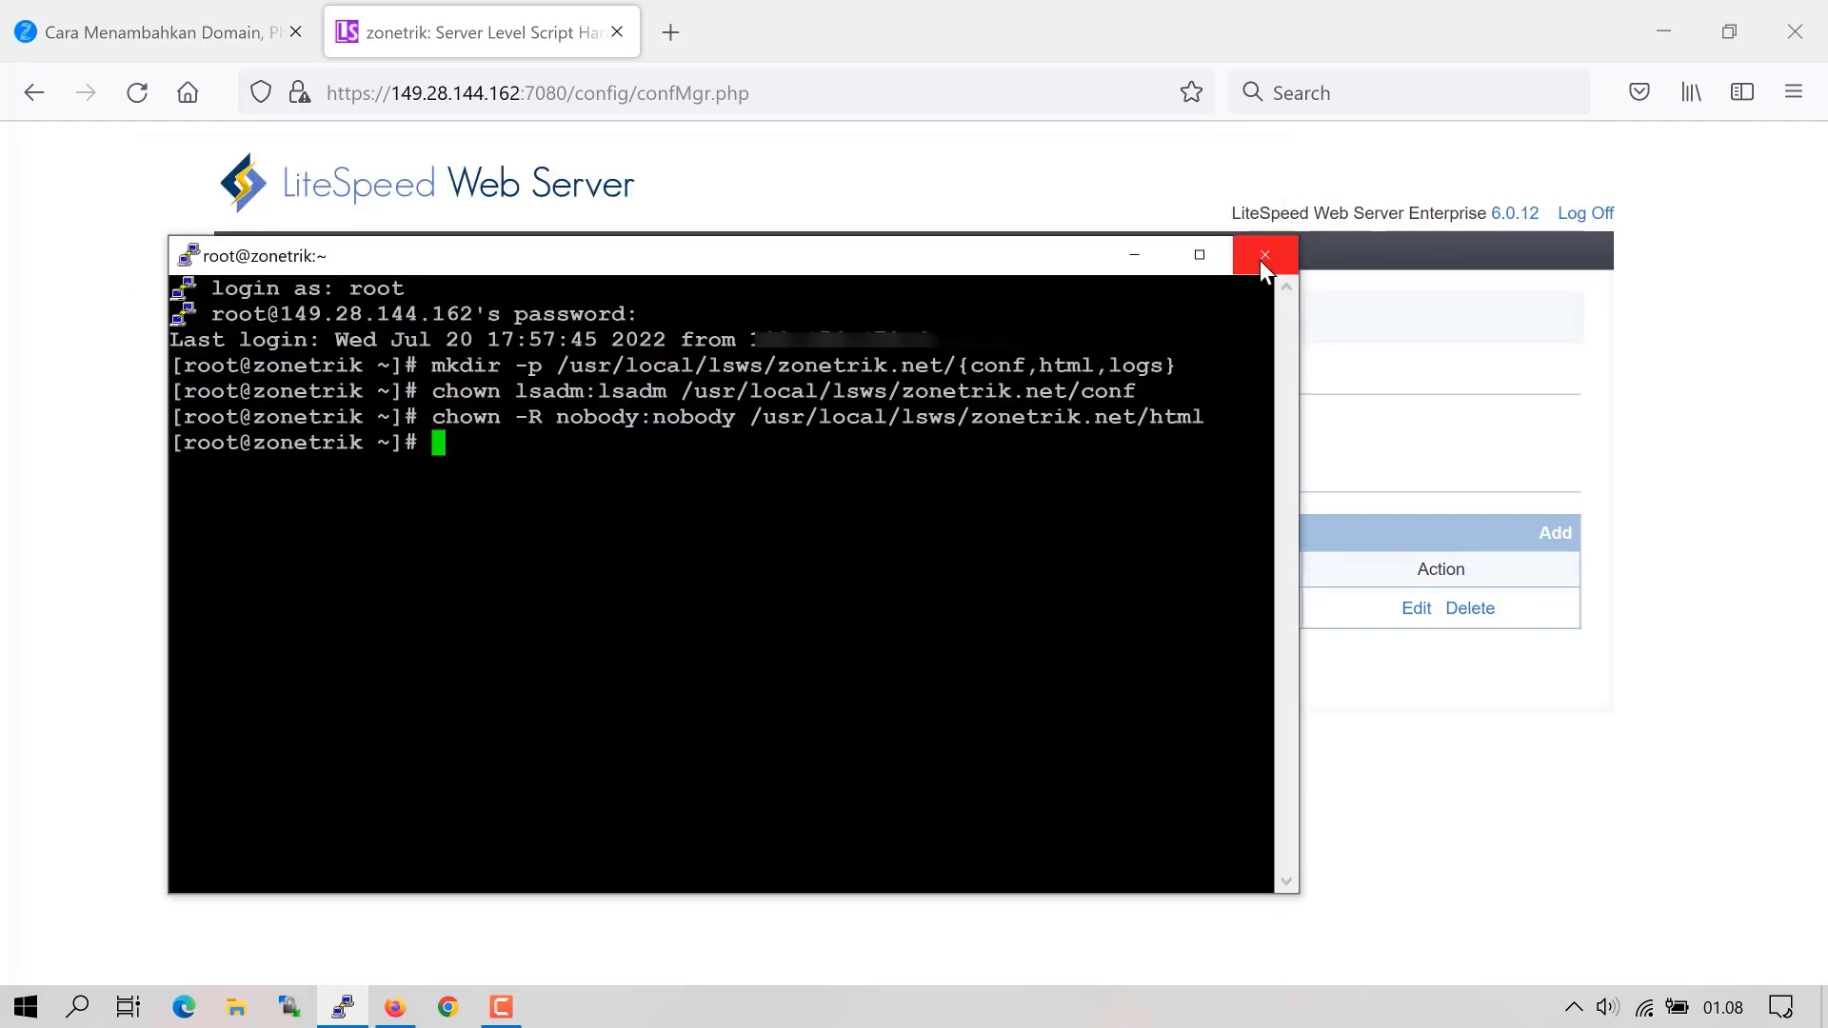
click(1262, 255)
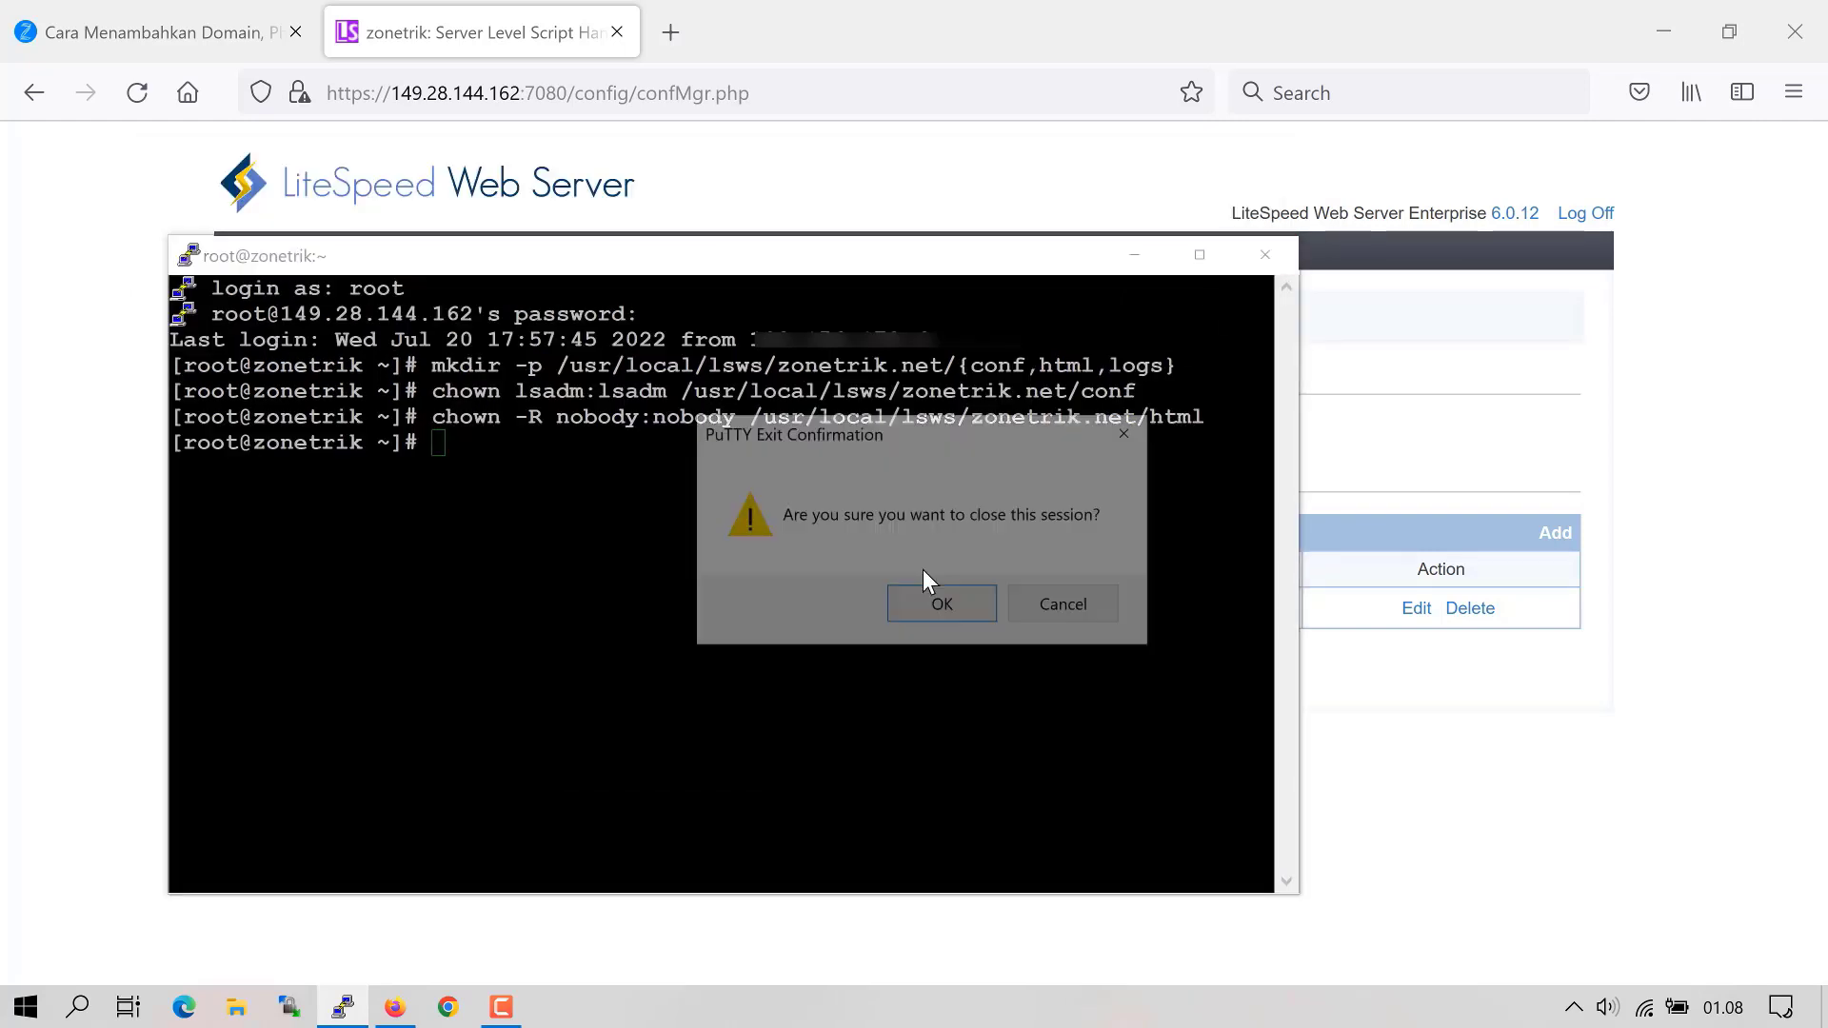
- Confirm ending the PuTTY session and start a new entry in the Virtual Hosts list
click(939, 605)
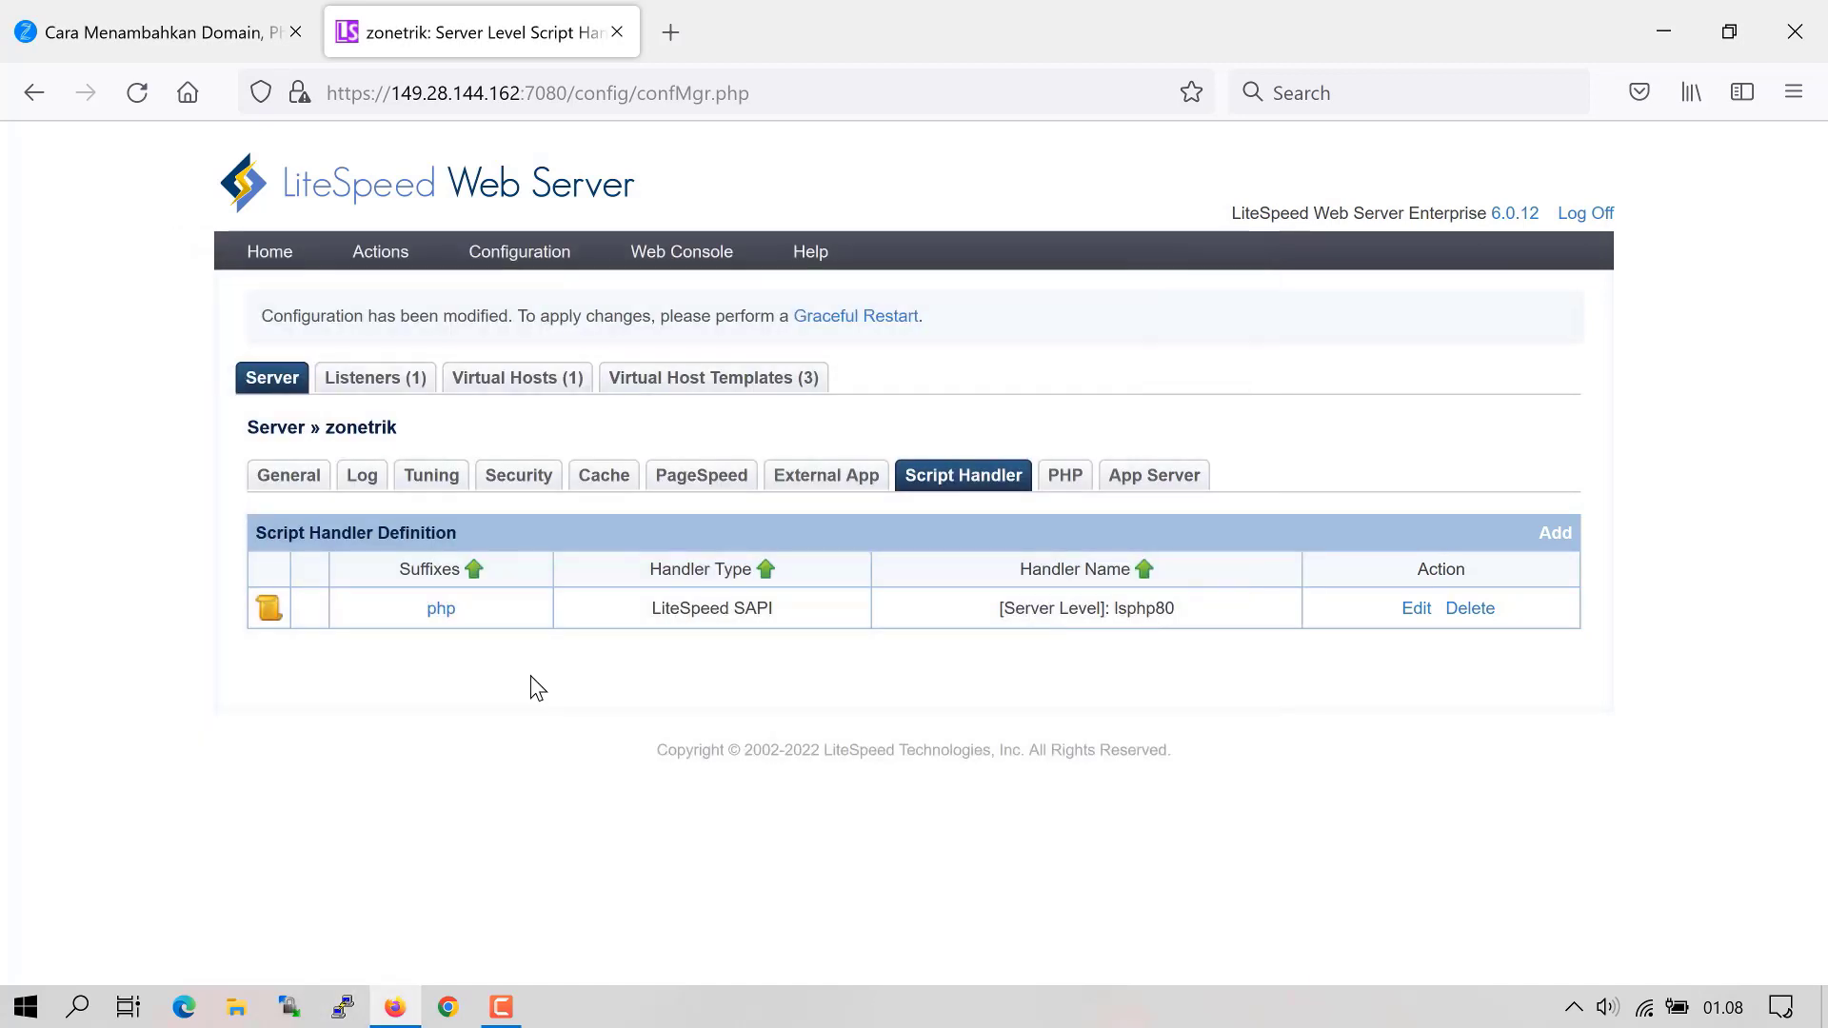
mouse_move(518, 253)
click(505, 379)
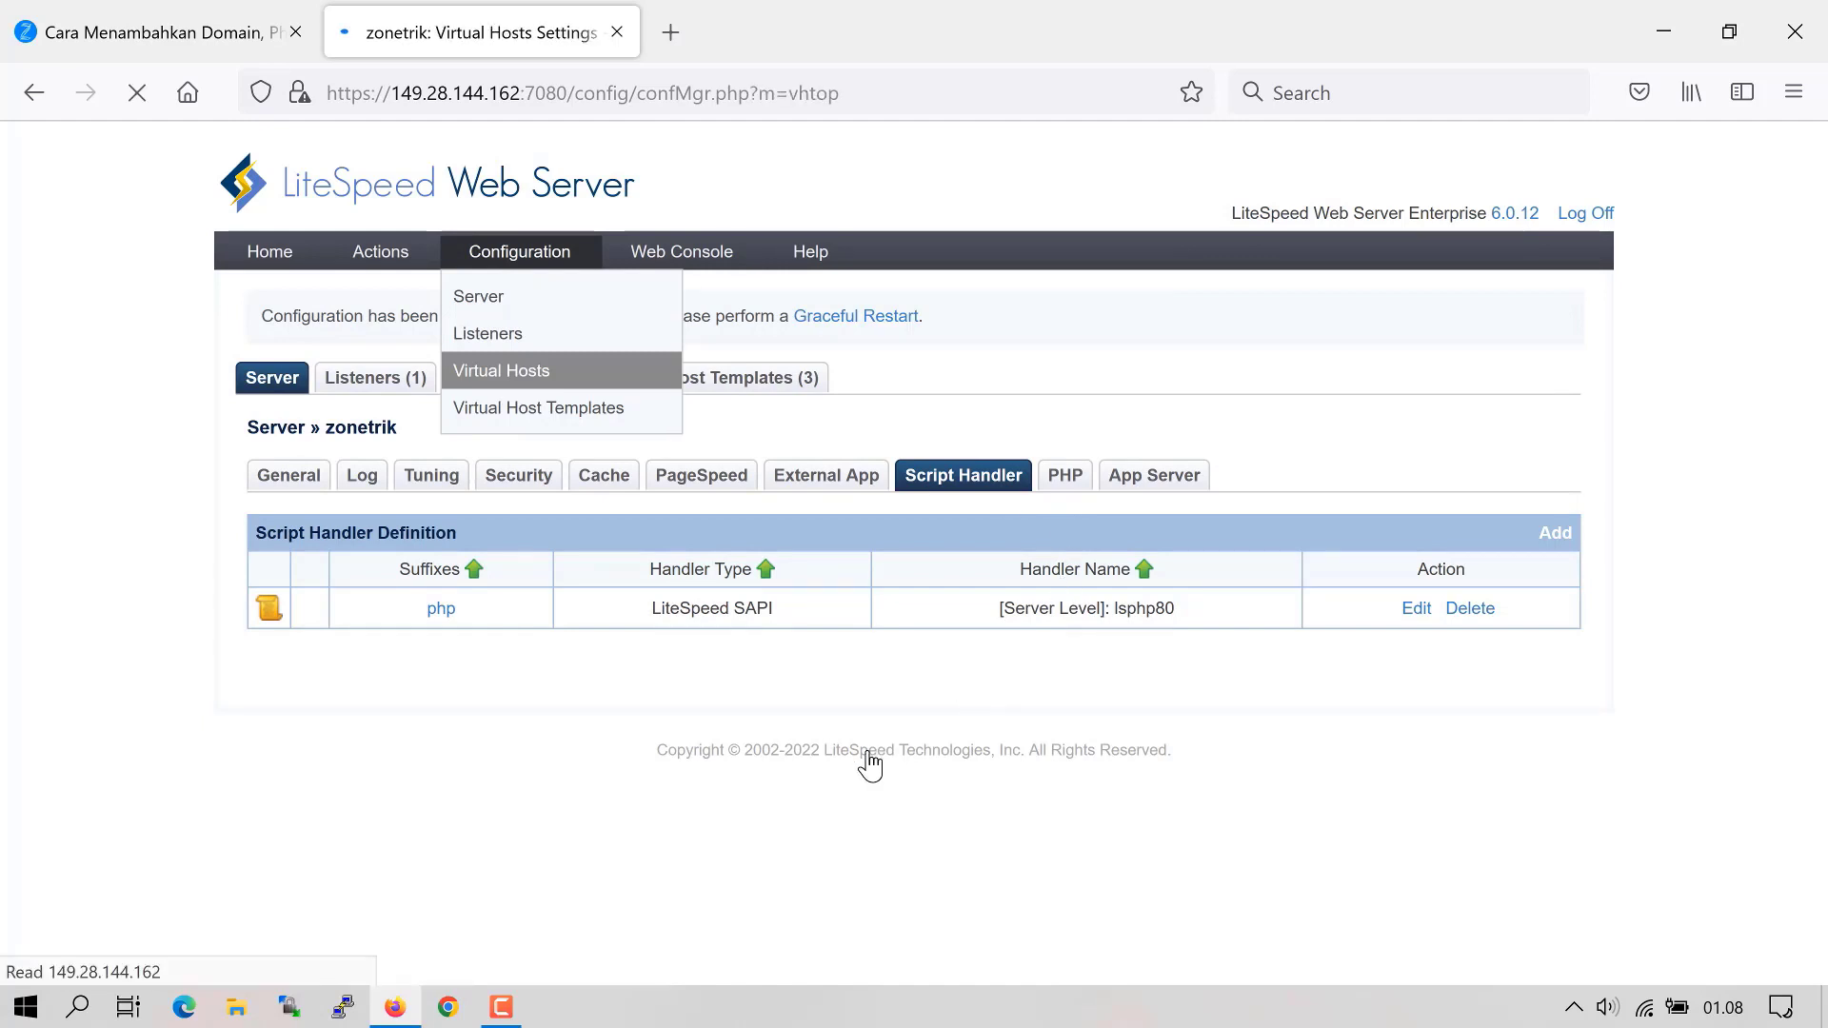
click(1556, 536)
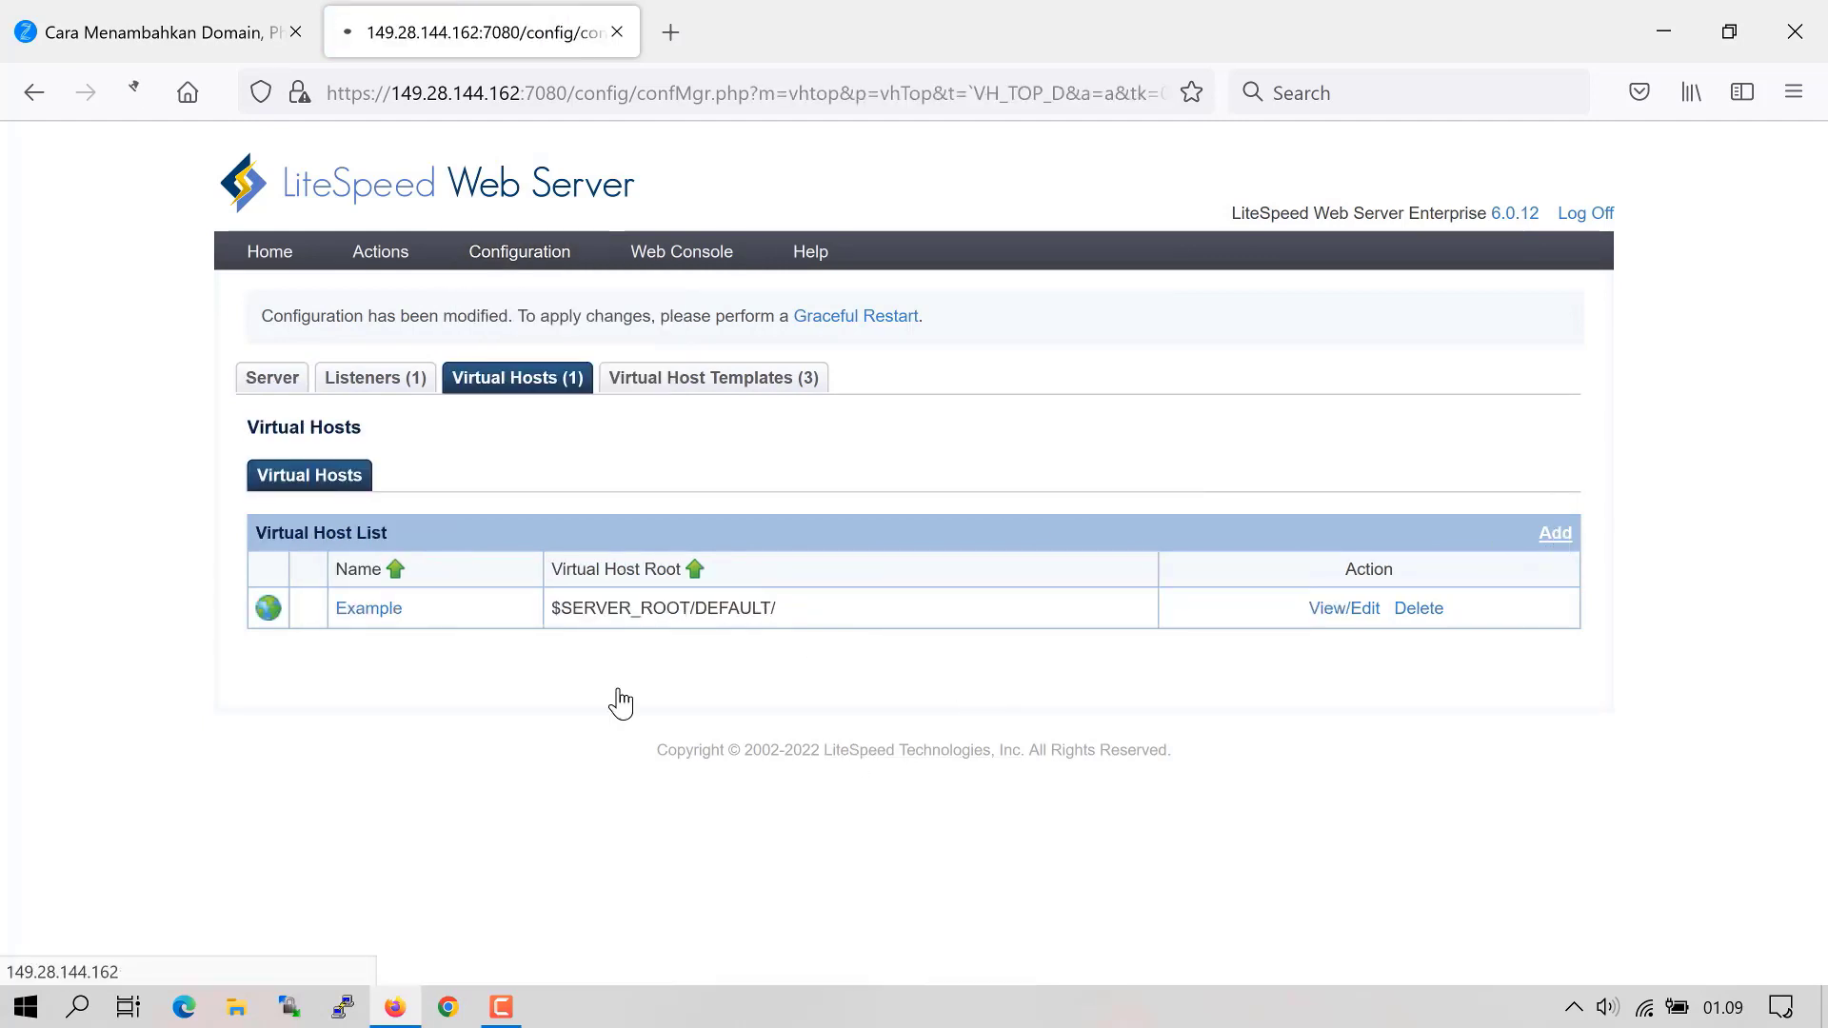
scroll(625, 661, down, 3)
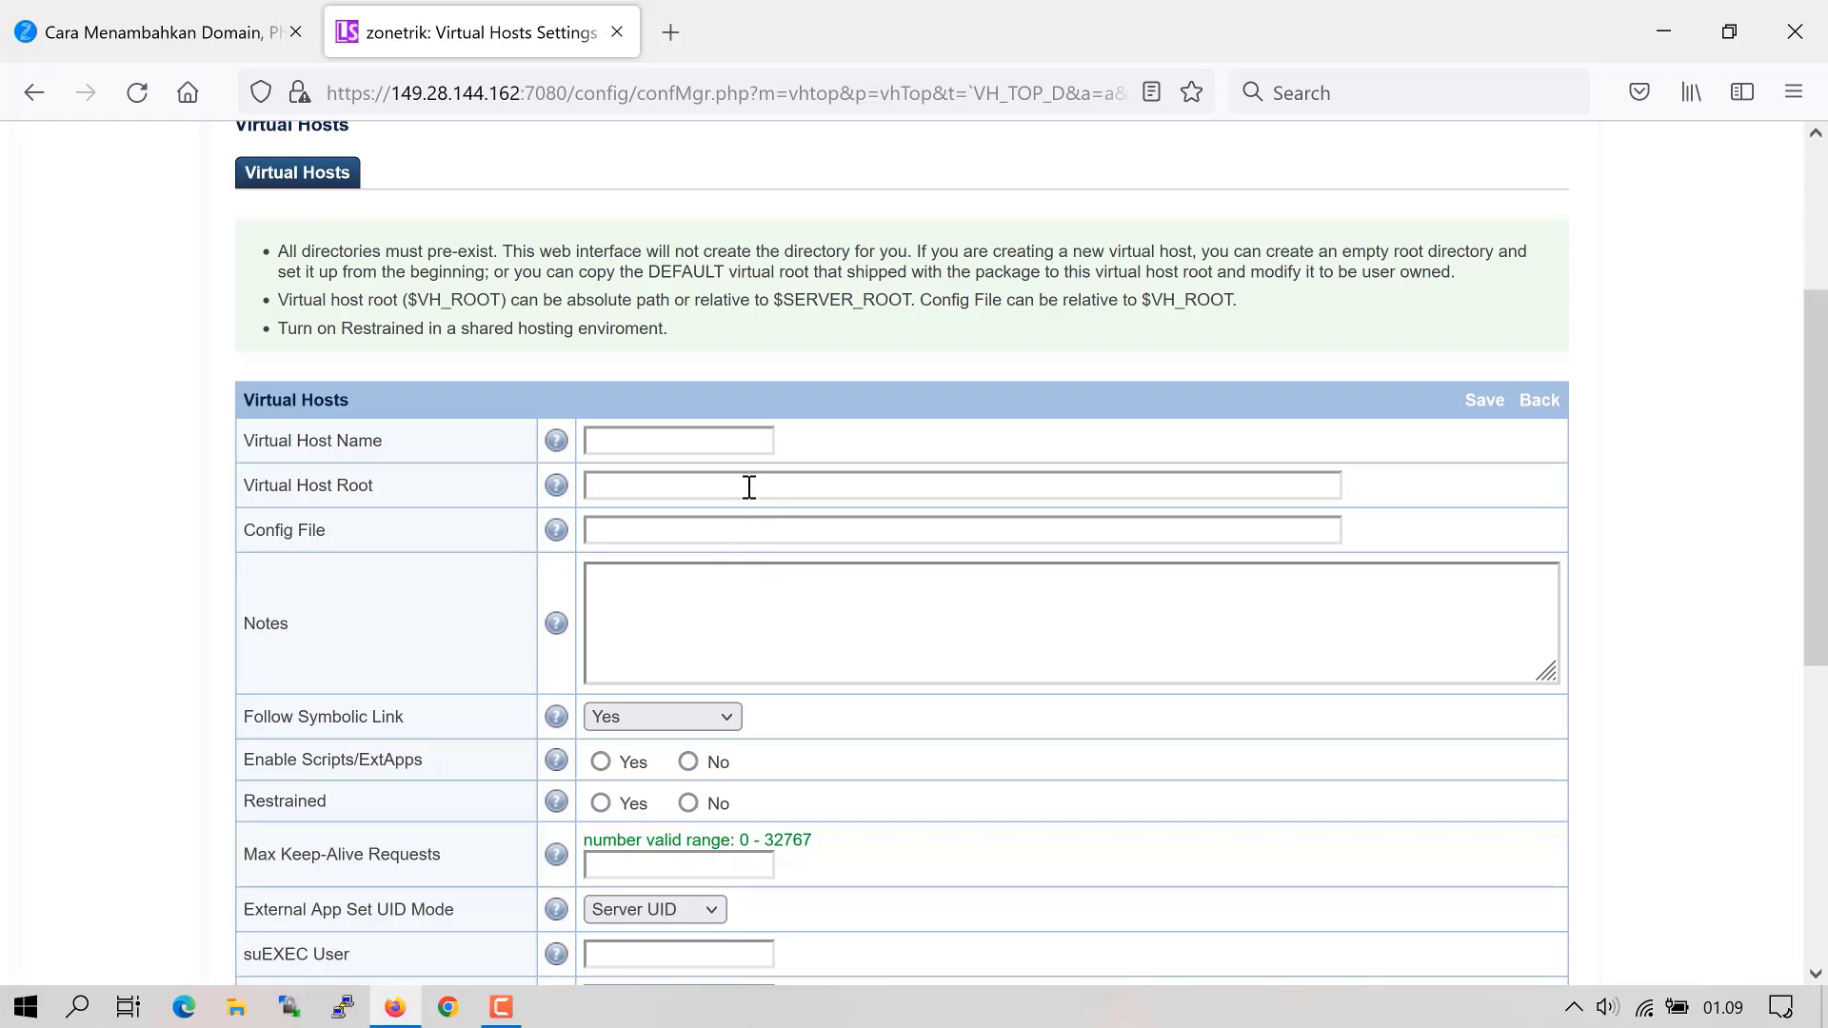
- Name the virtual host zonetrik.net with root $SERVER_ROOT/zonetrik.net and config under $SERVER_ROOT/conf/vhosts/$VH_NAME
click(670, 443)
text(z)
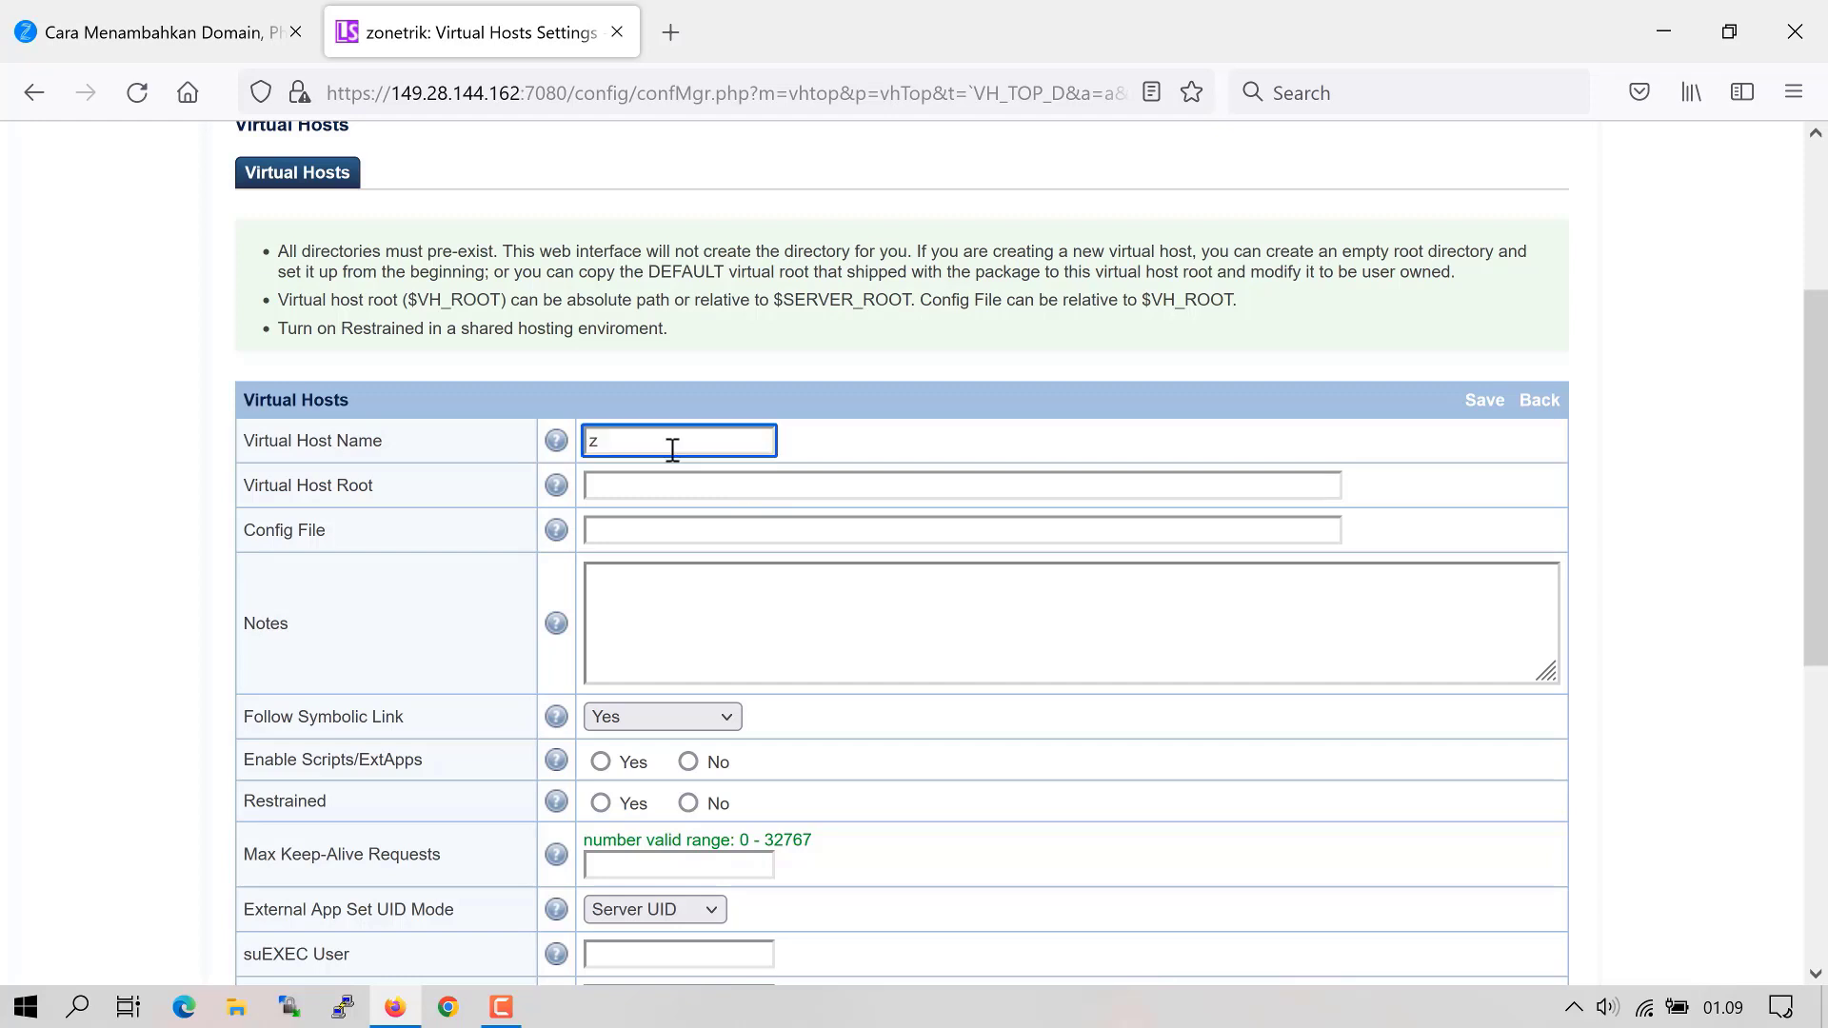
text(onetrik.net)
text($)
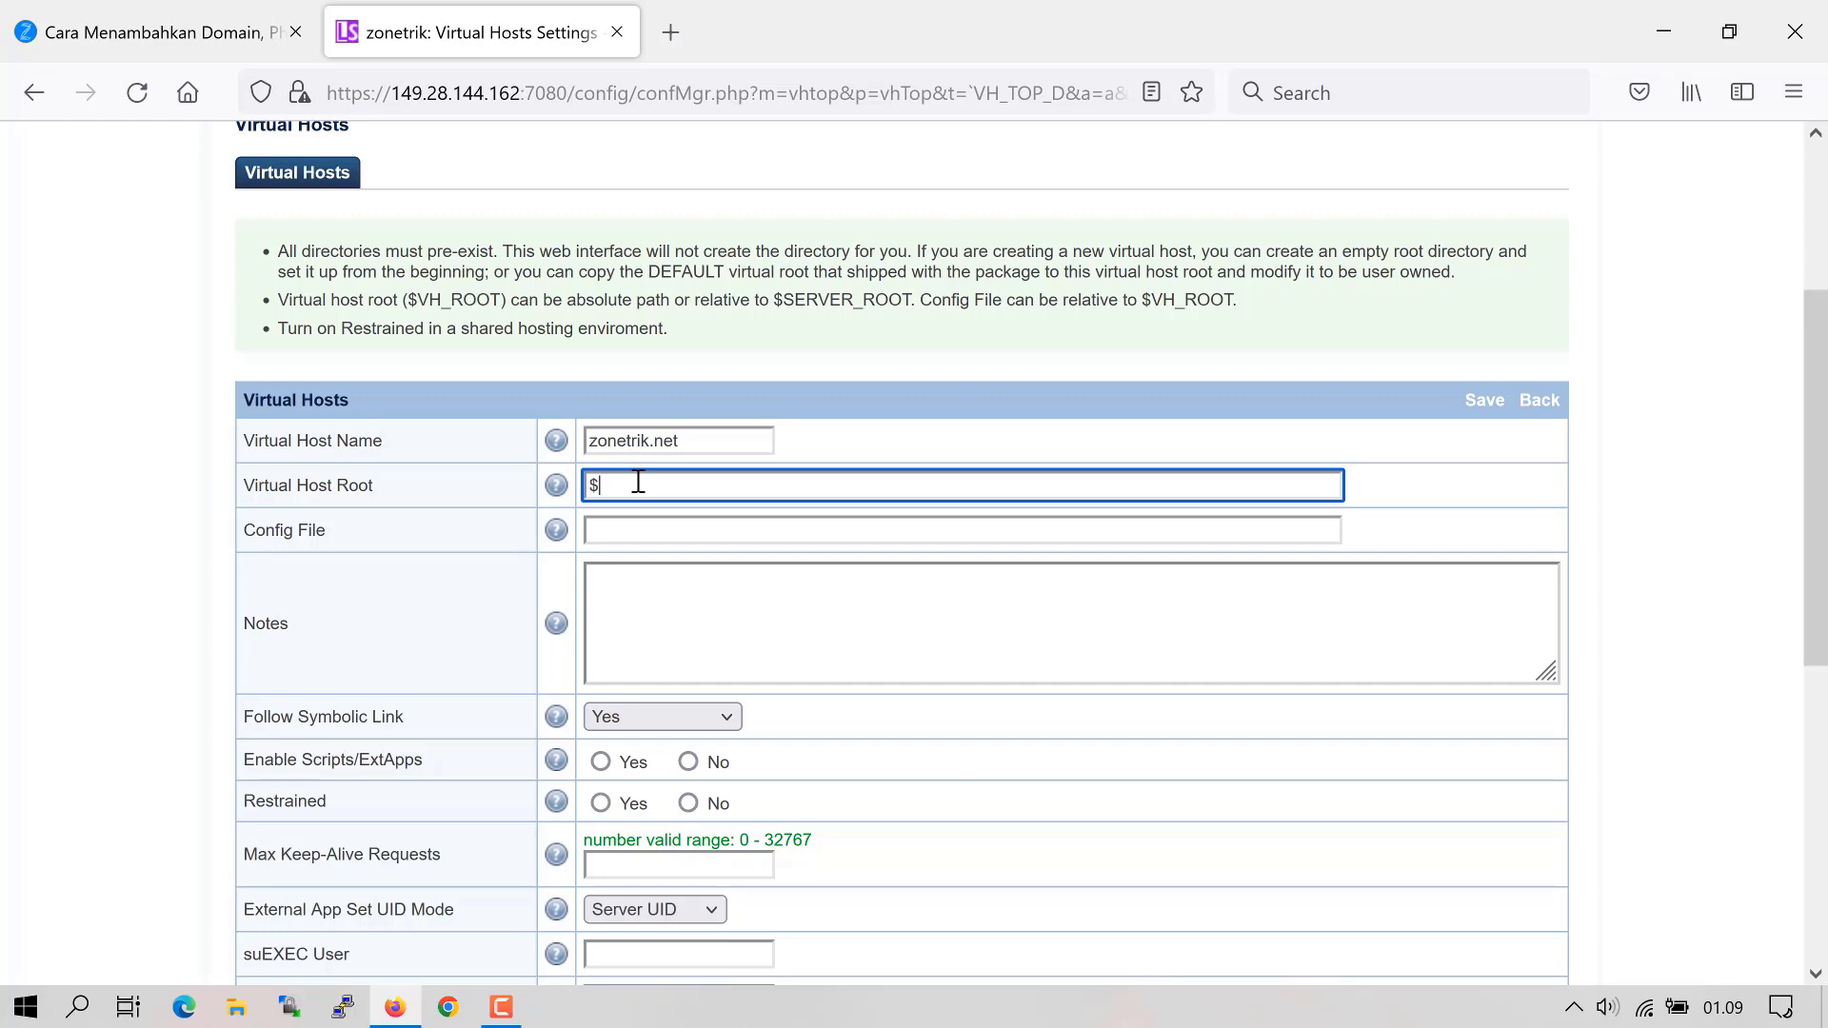
text(SERVER_ROOT/zonetrik.net)
click(640, 527)
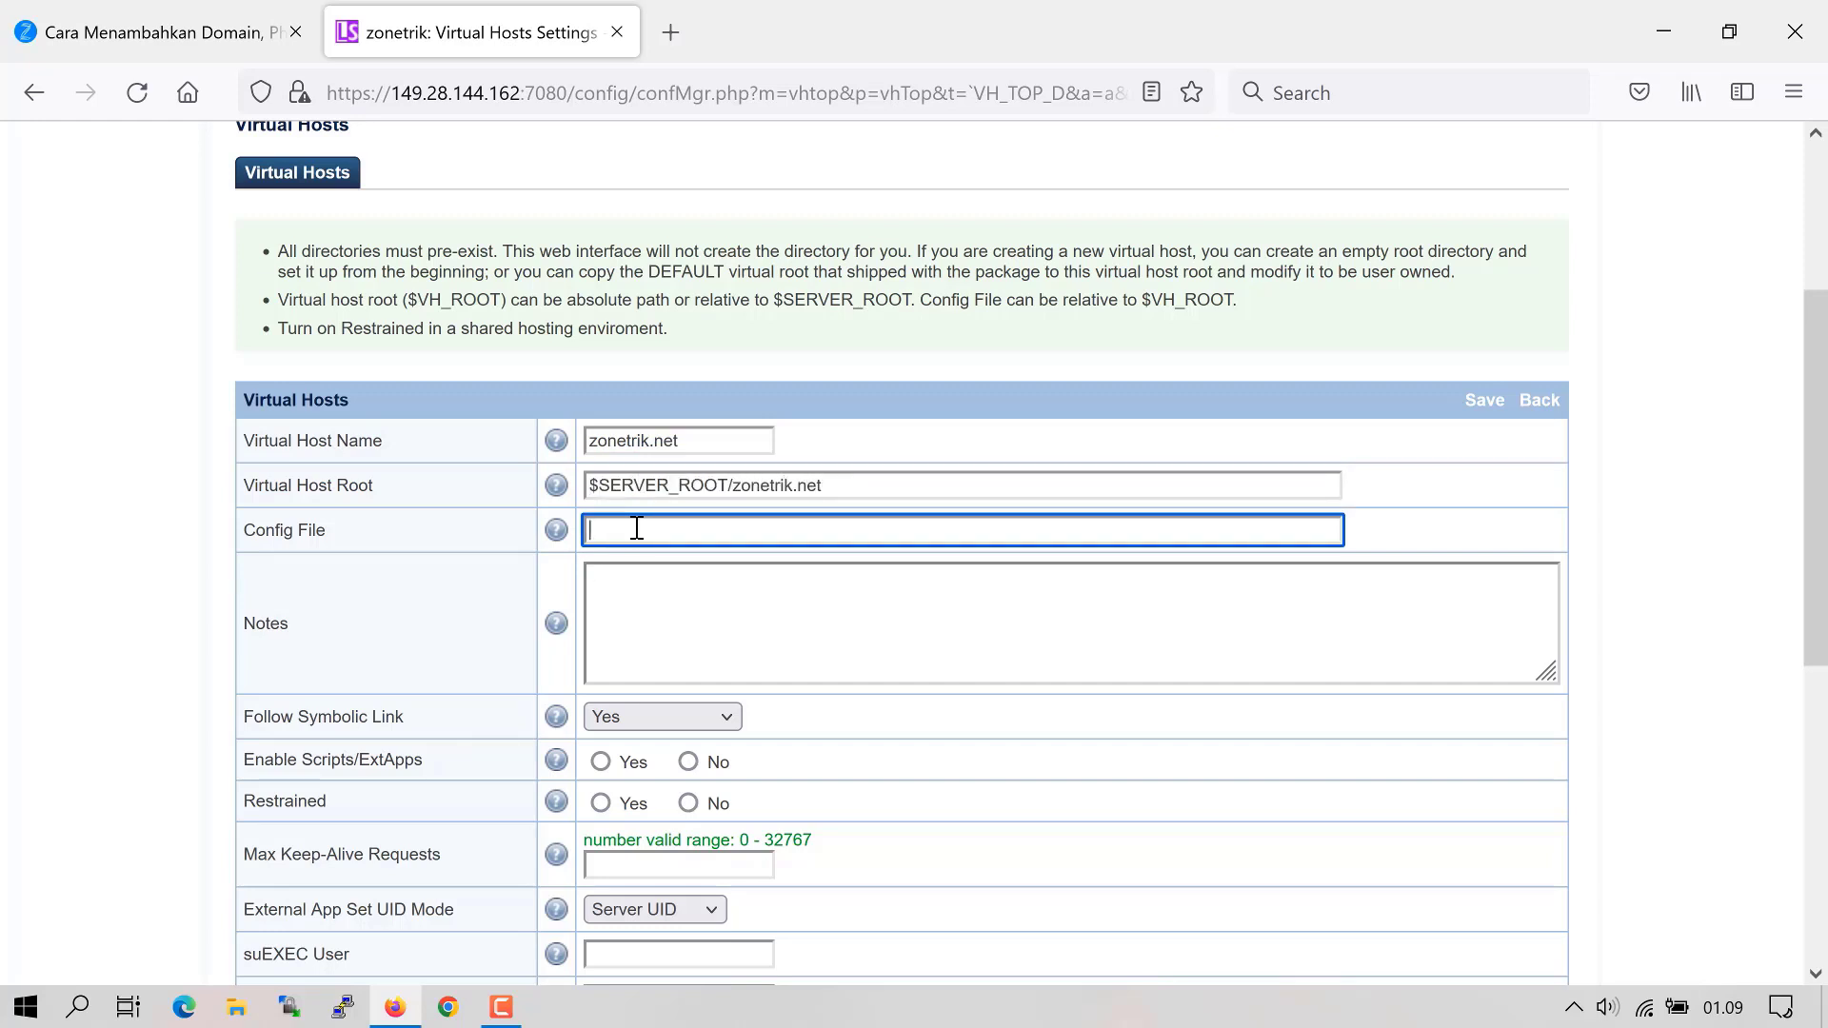
text($SERVER_ROOT/conf/vhost)
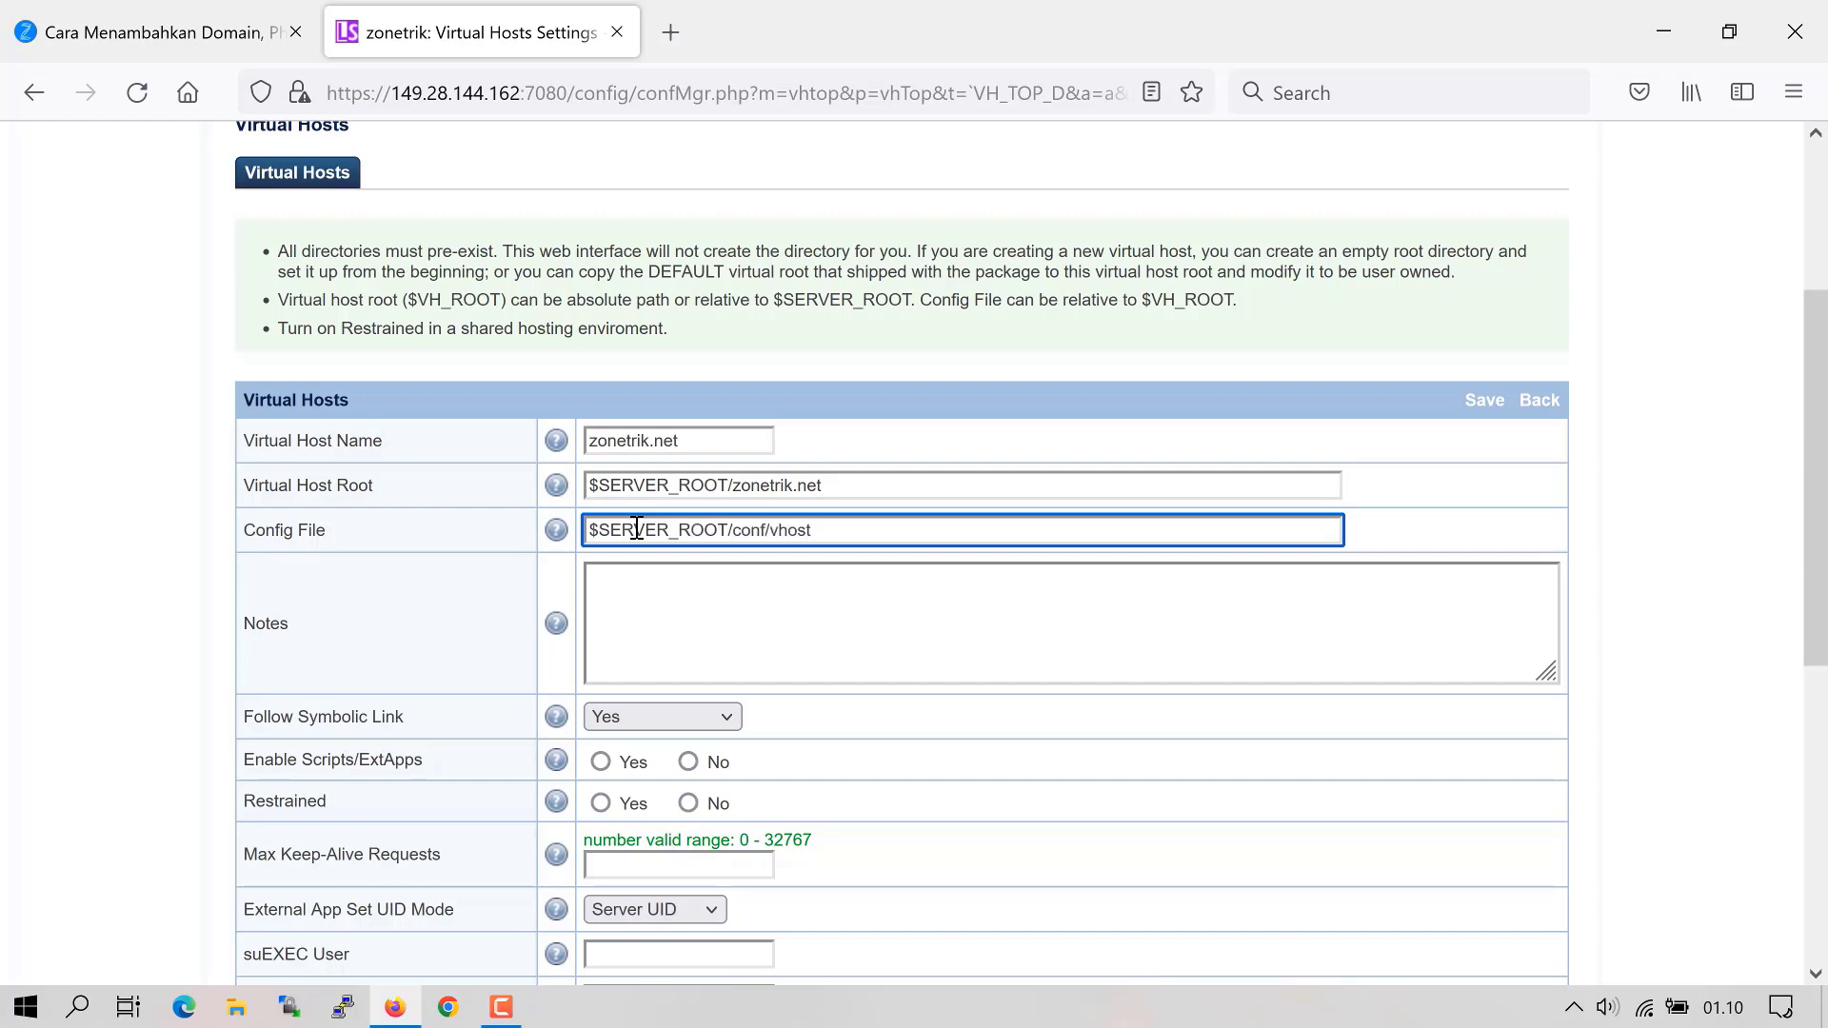
text(s/$VH_NAME/vhconf.conf)
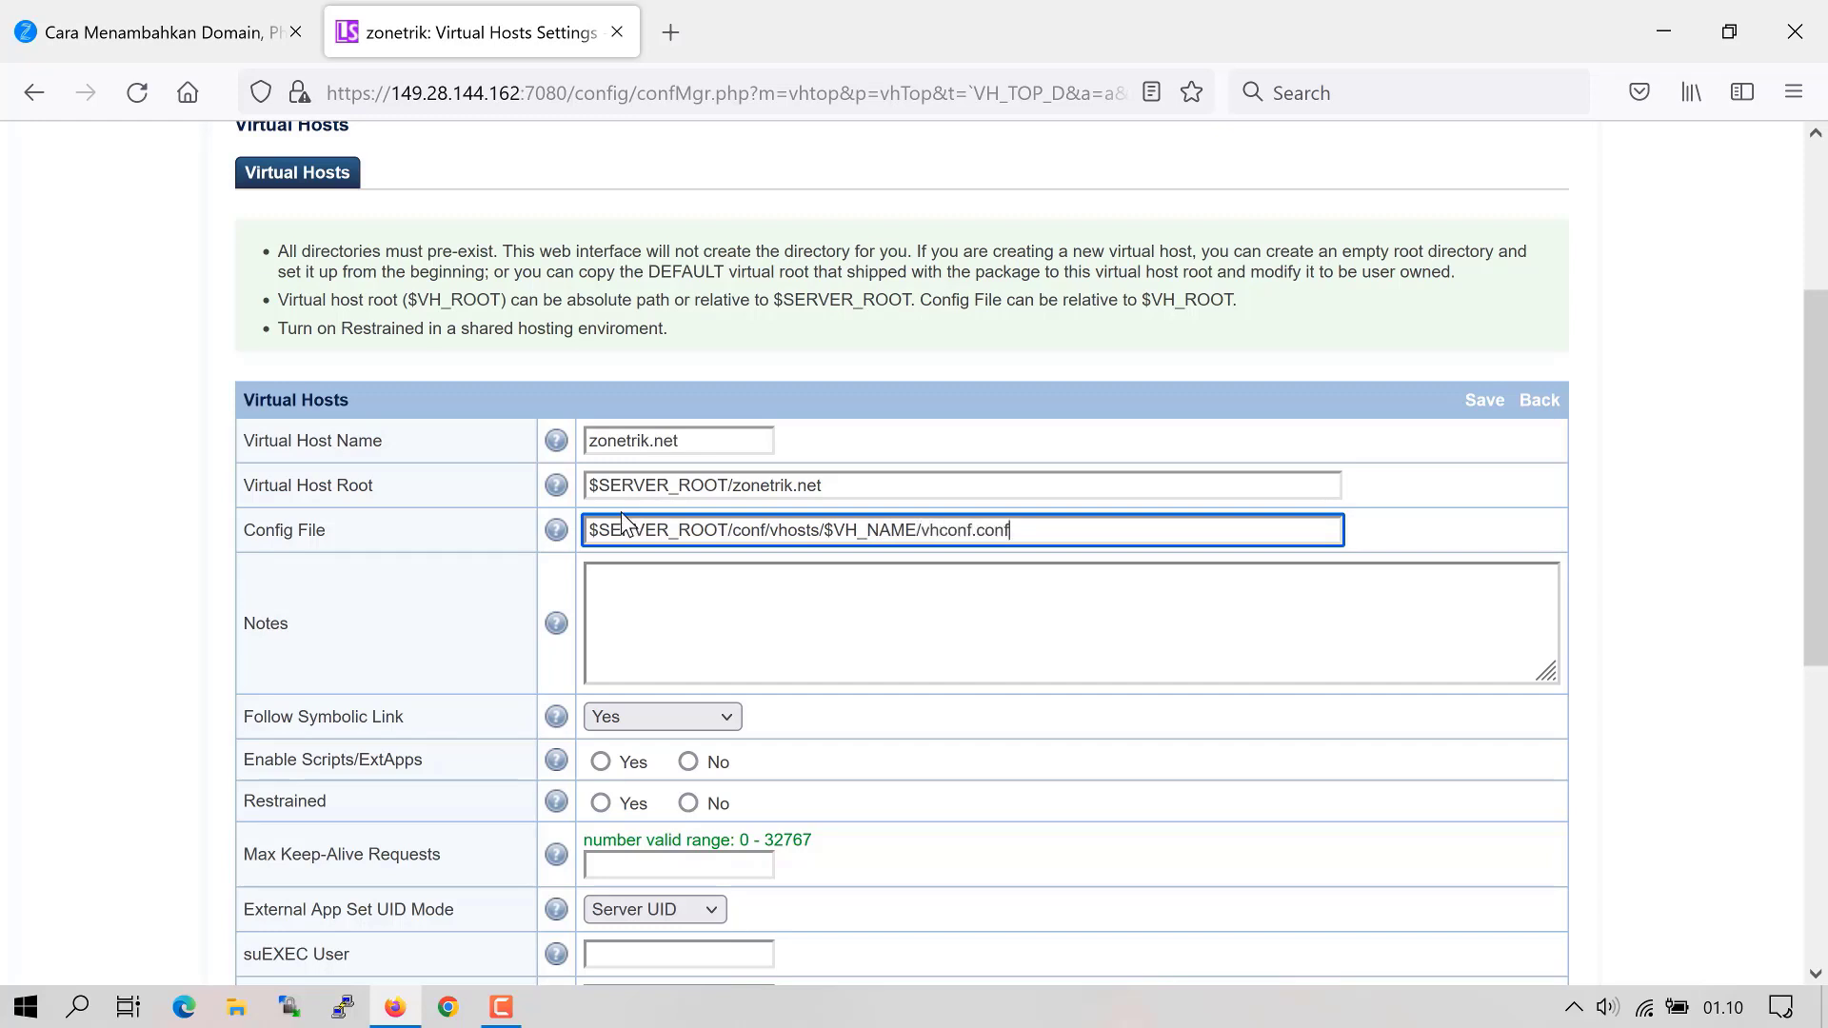
click(623, 721)
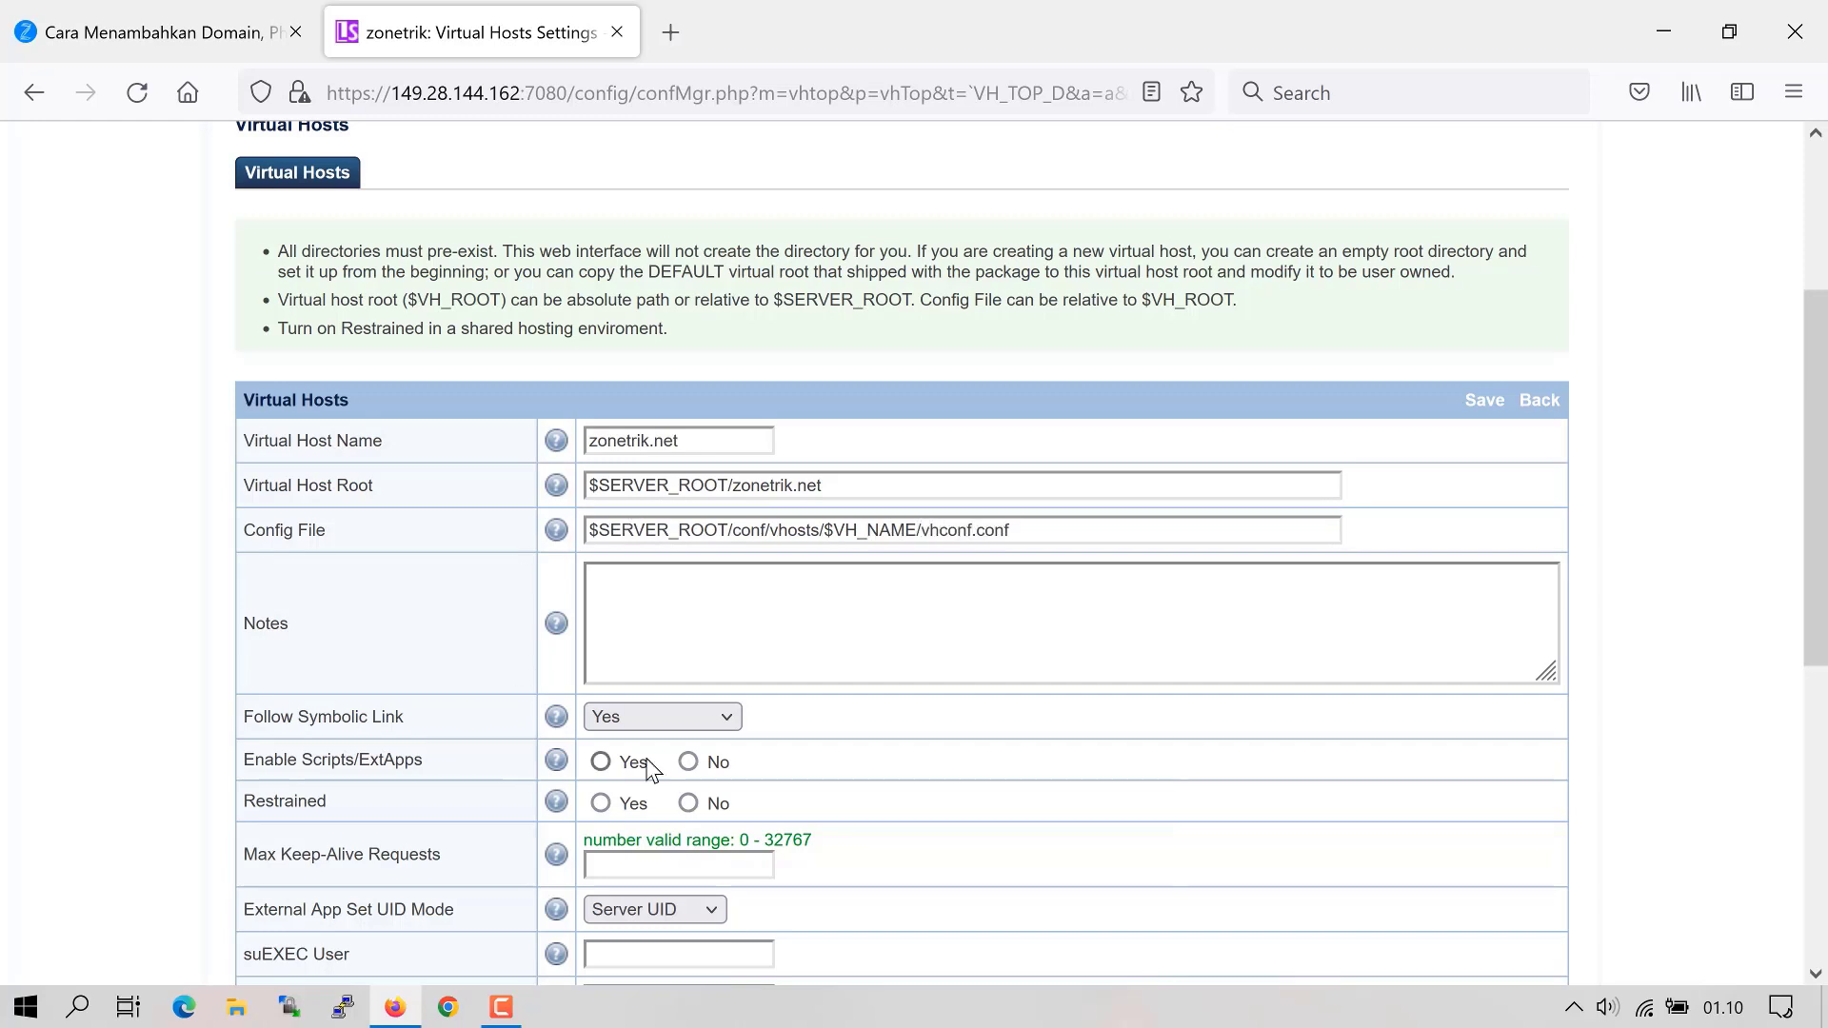
- Enable scripts, set Restrained and Max Keep-Alive Requests 10, then try saving
click(629, 755)
click(601, 761)
scroll(601, 812, down, 3)
click(625, 561)
text(10)
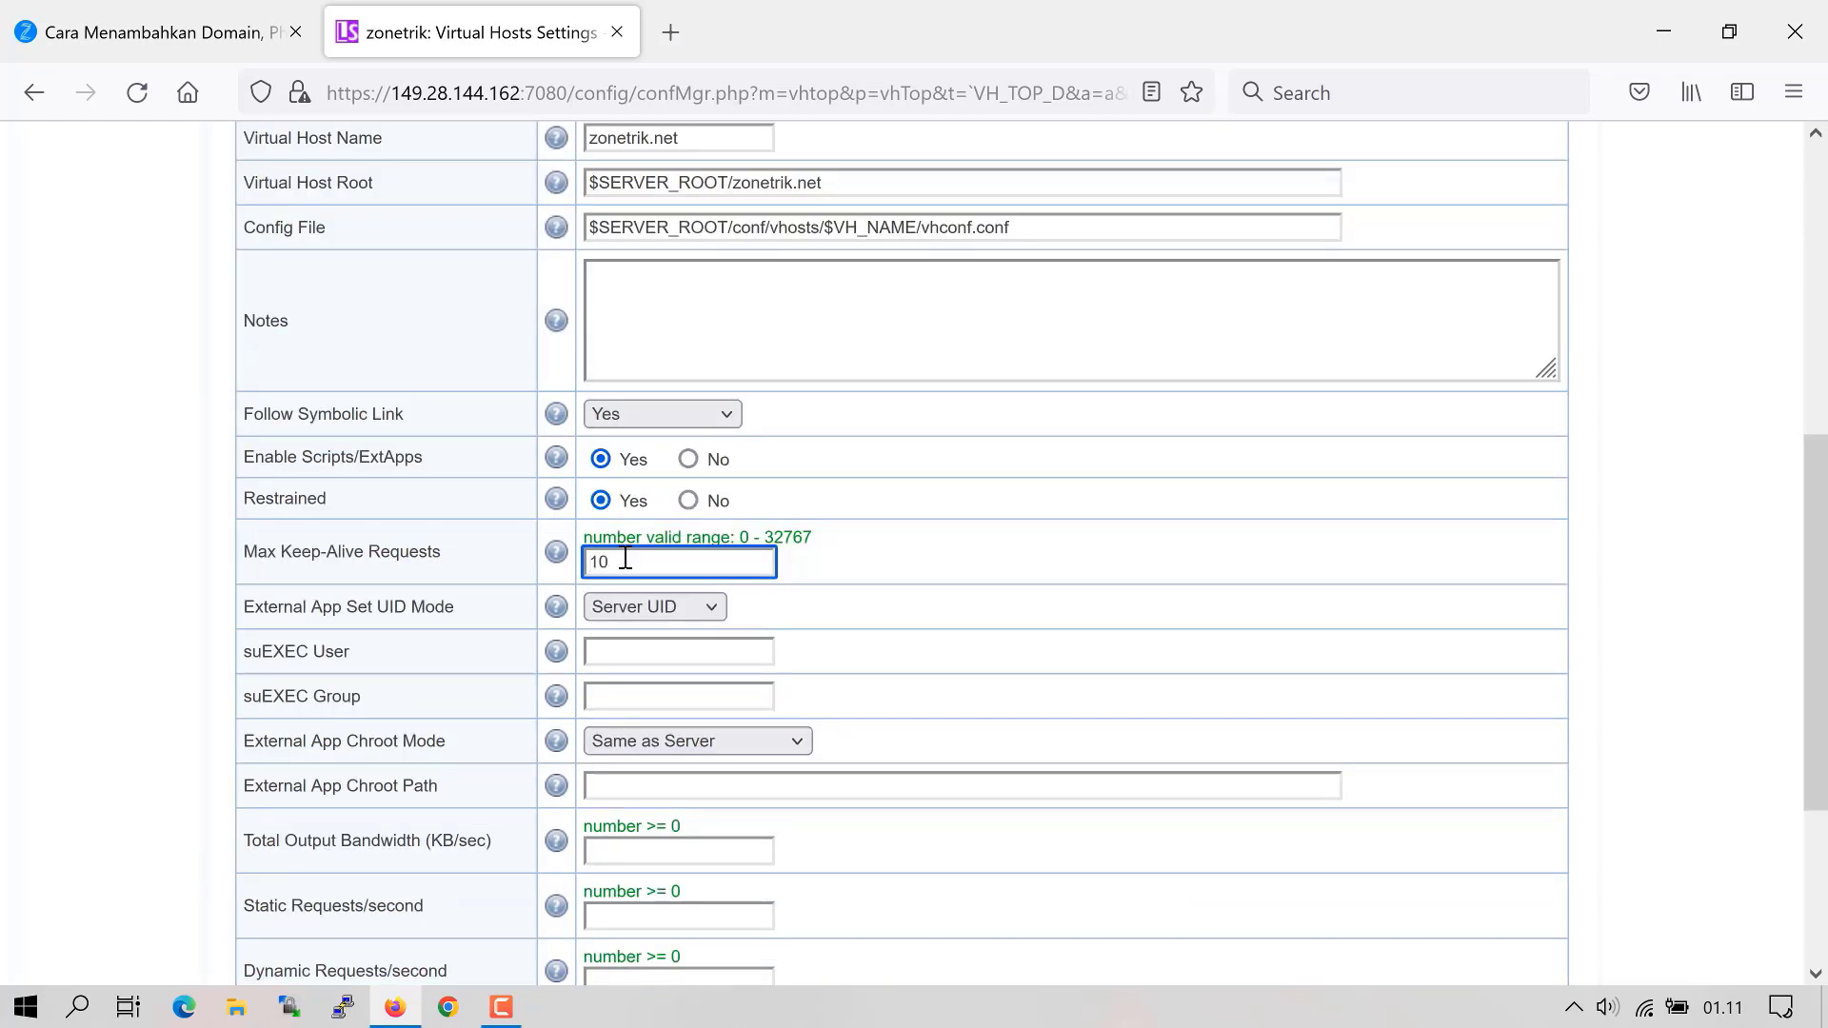
click(952, 623)
scroll(1094, 571, up, 3)
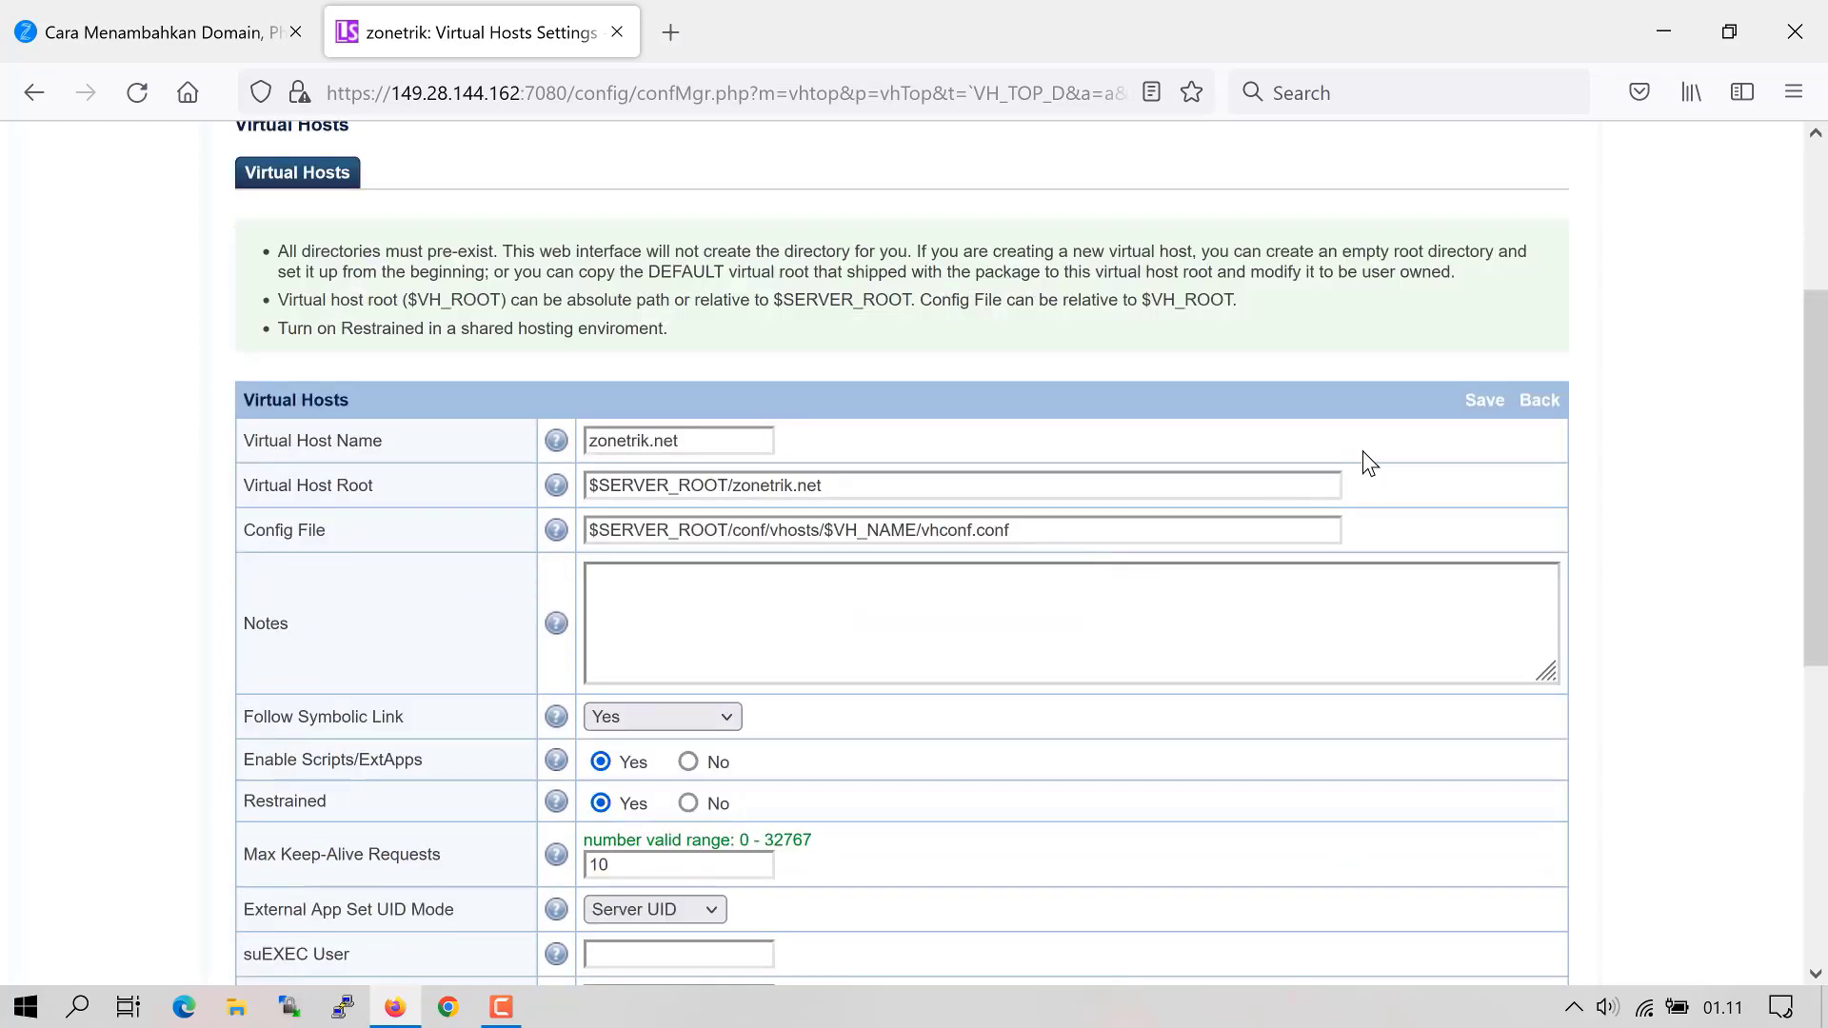
click(1482, 401)
scroll(1034, 780, down, 2)
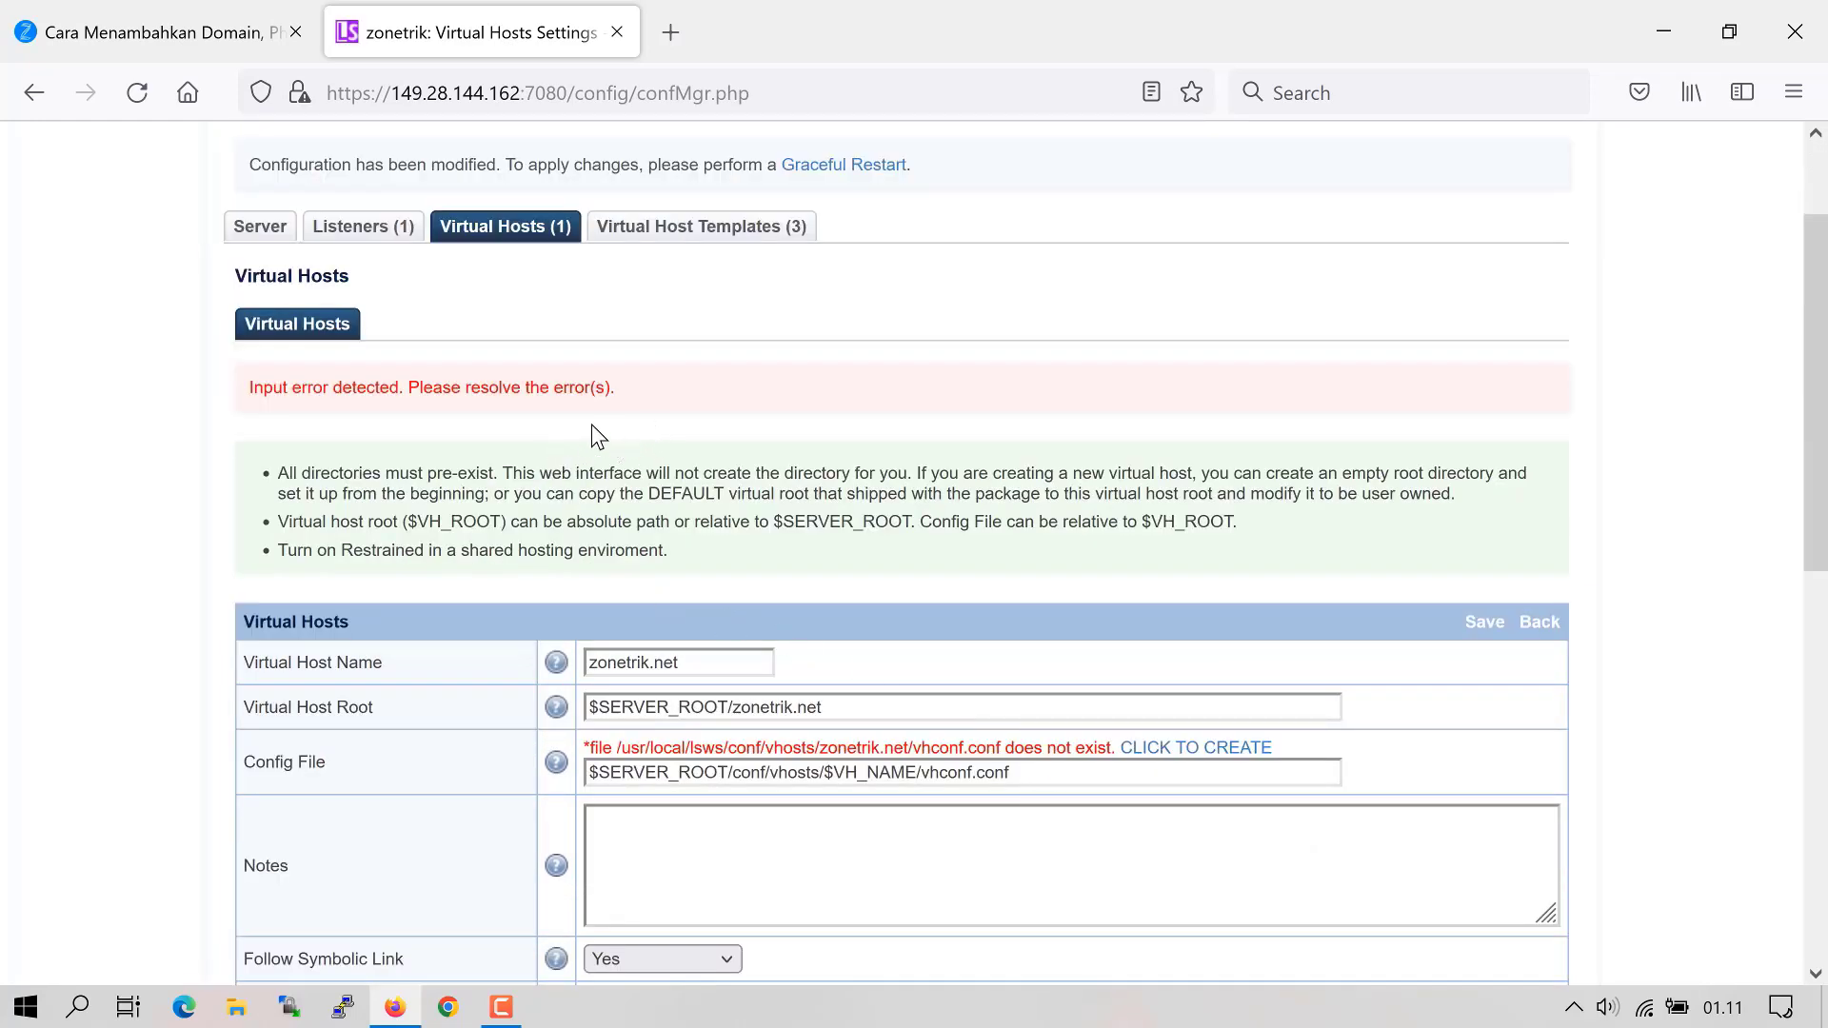
- Create the missing vhconf.conf for zonetrik.net, then save the new virtual host
drag(635, 374, 363, 428)
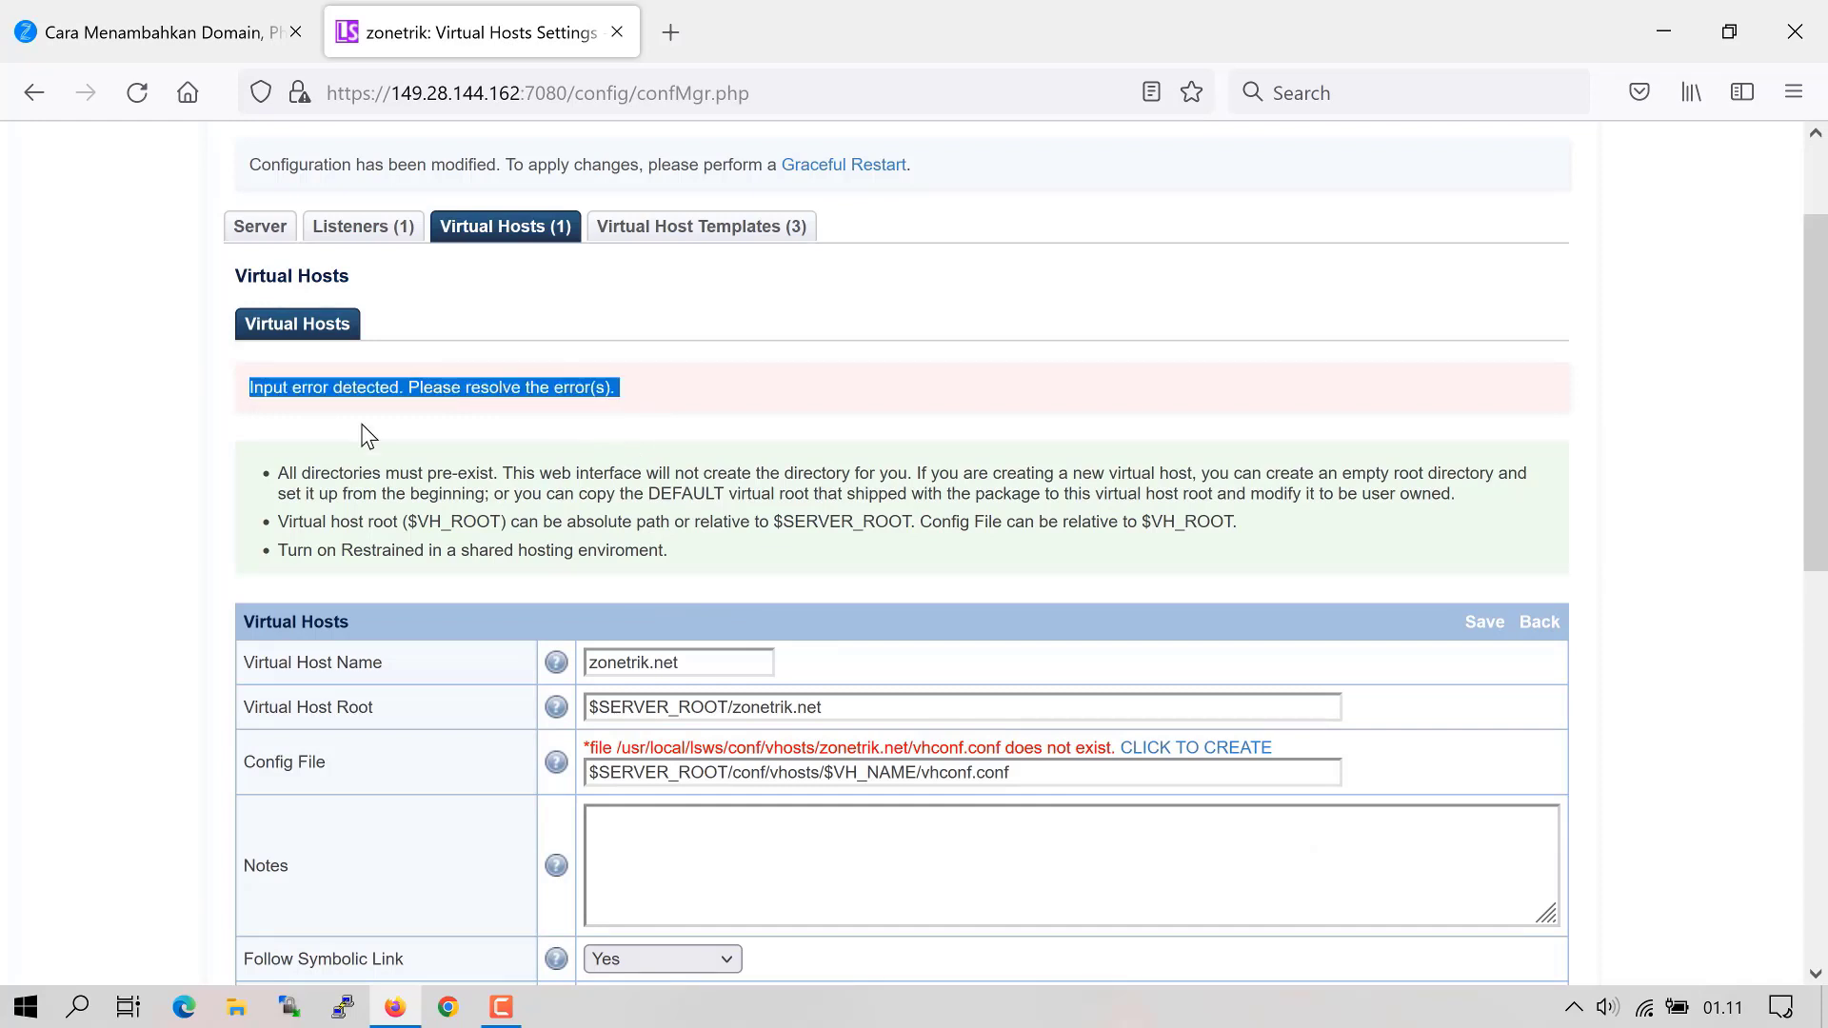
click(696, 548)
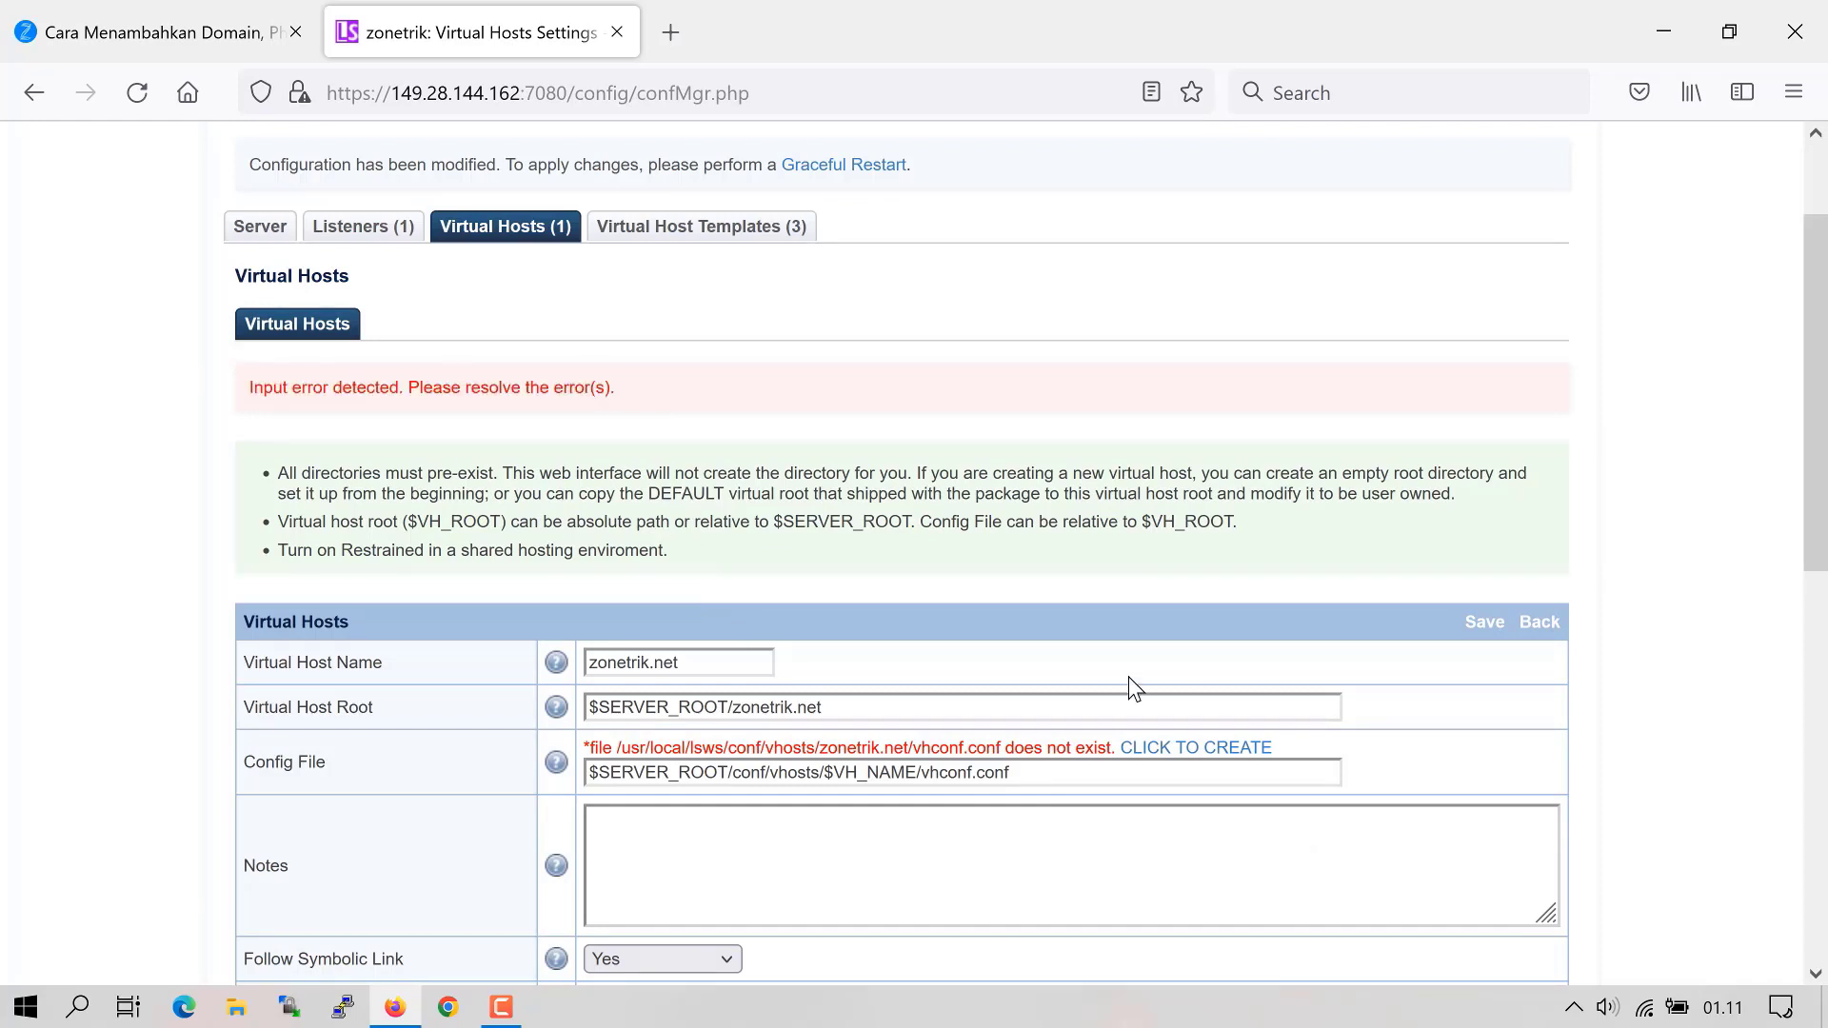
click(1182, 759)
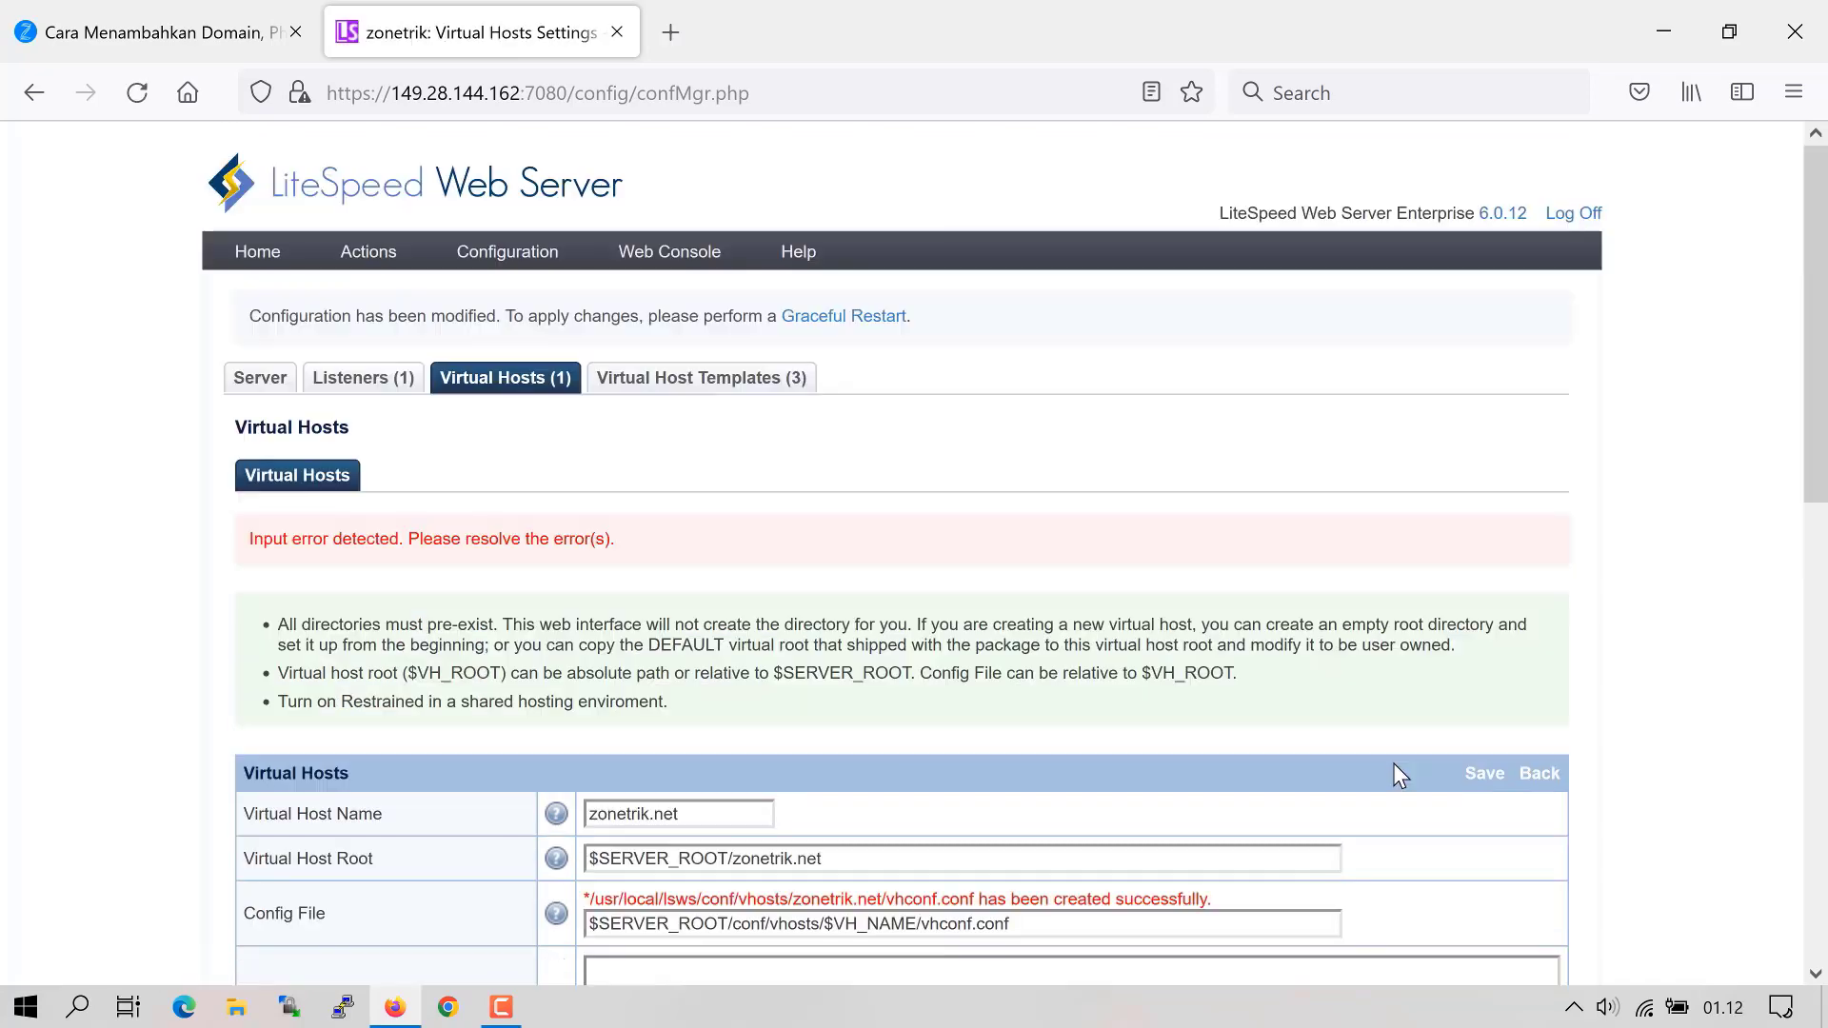
scroll(1371, 707, down, 1)
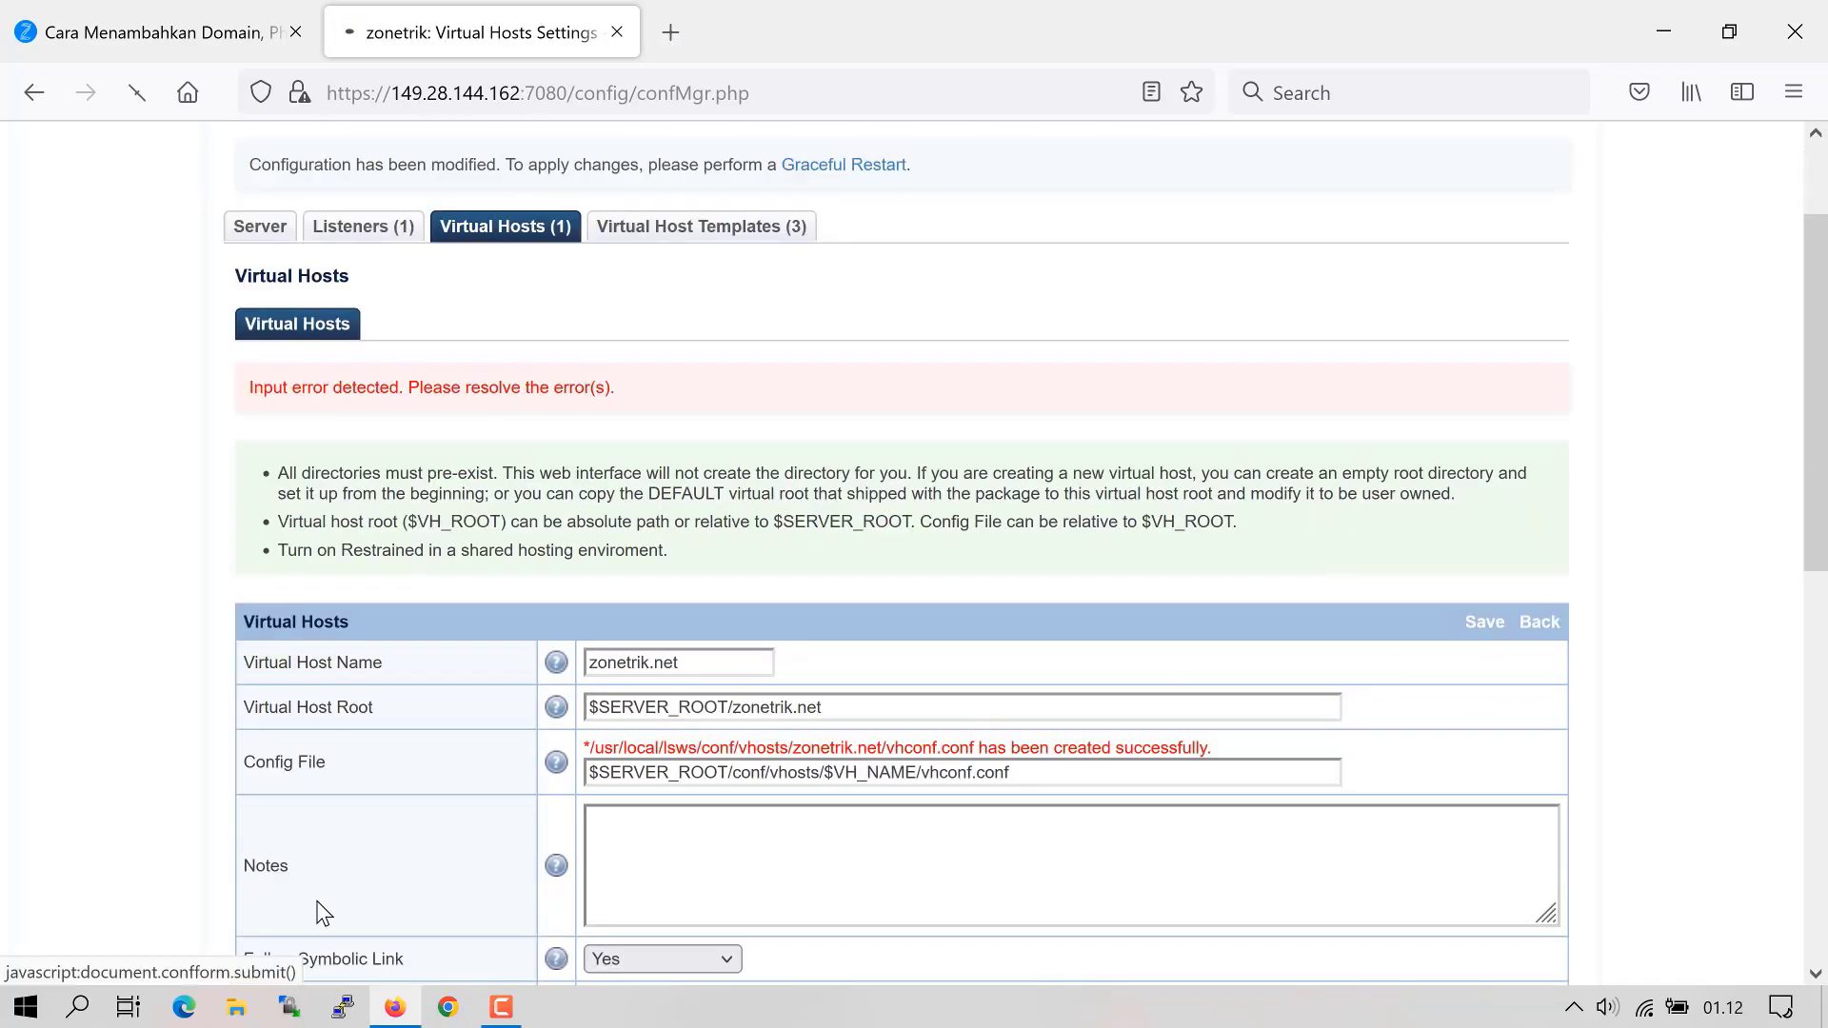
click(1484, 724)
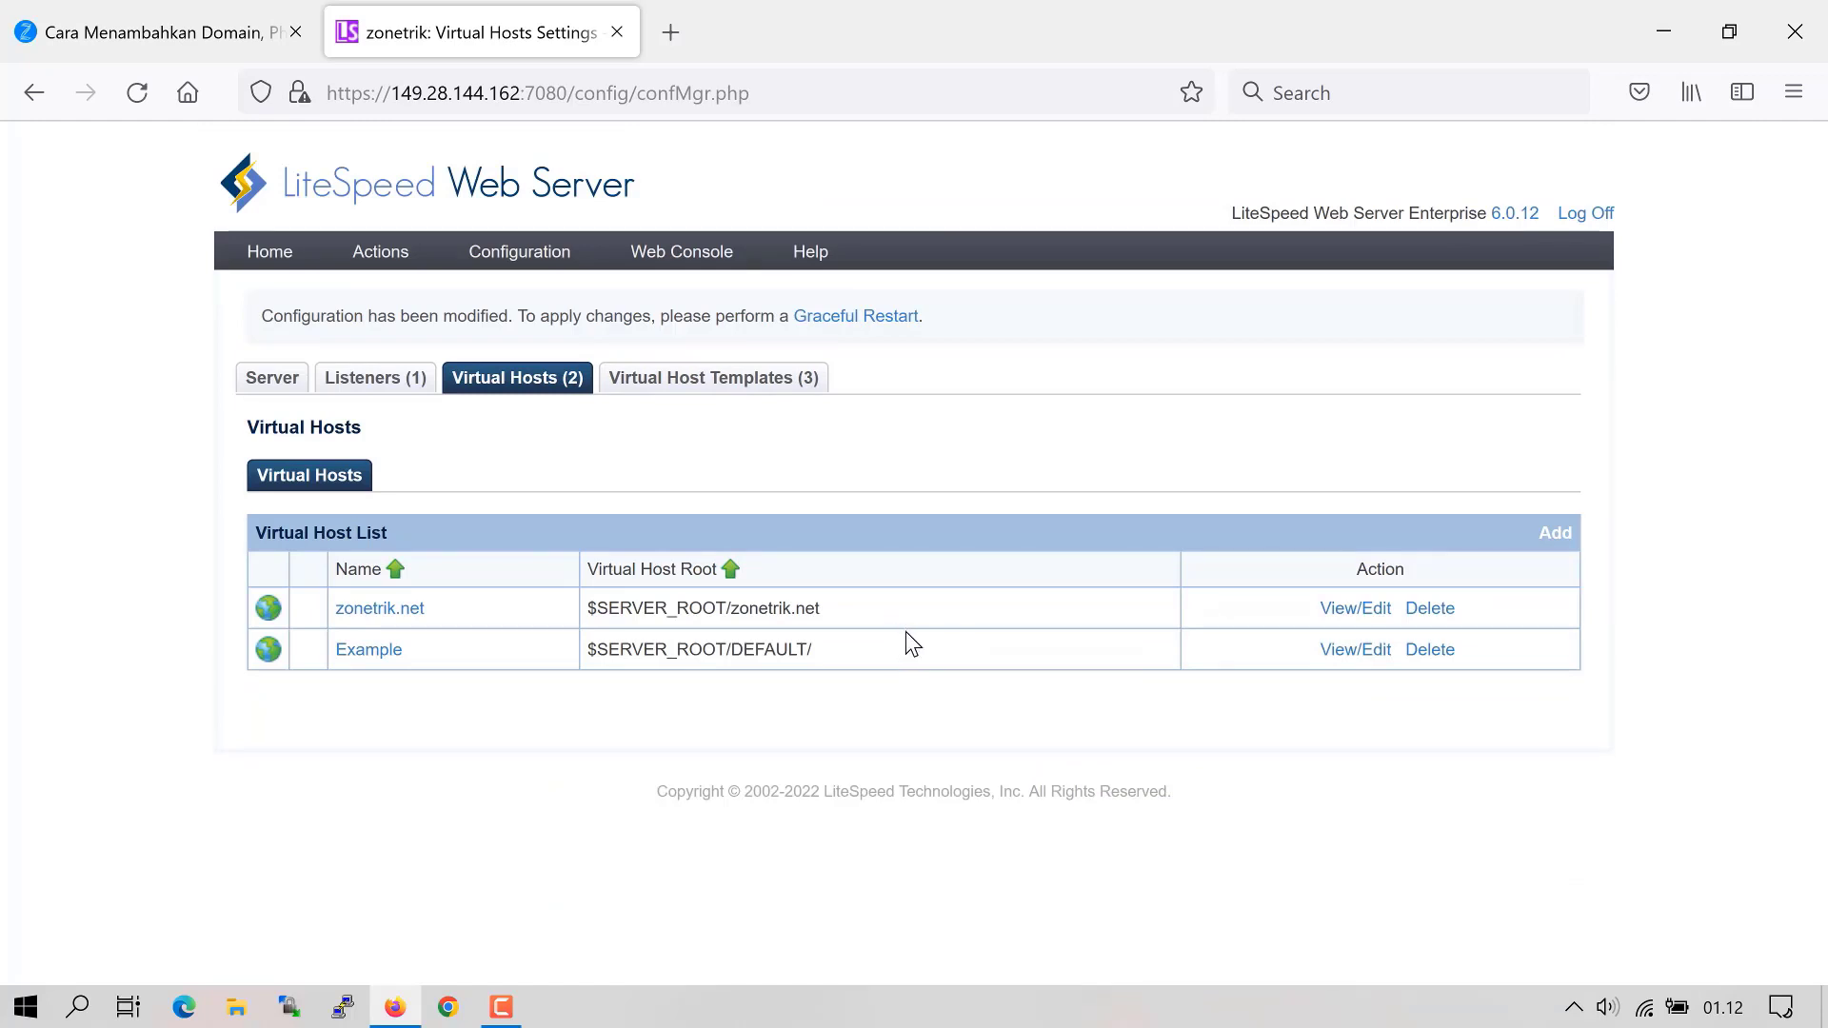
- Set zonetrik.net's document root to $SERVER_ROOT/$VH_NAME/html with compression enabled
click(1352, 619)
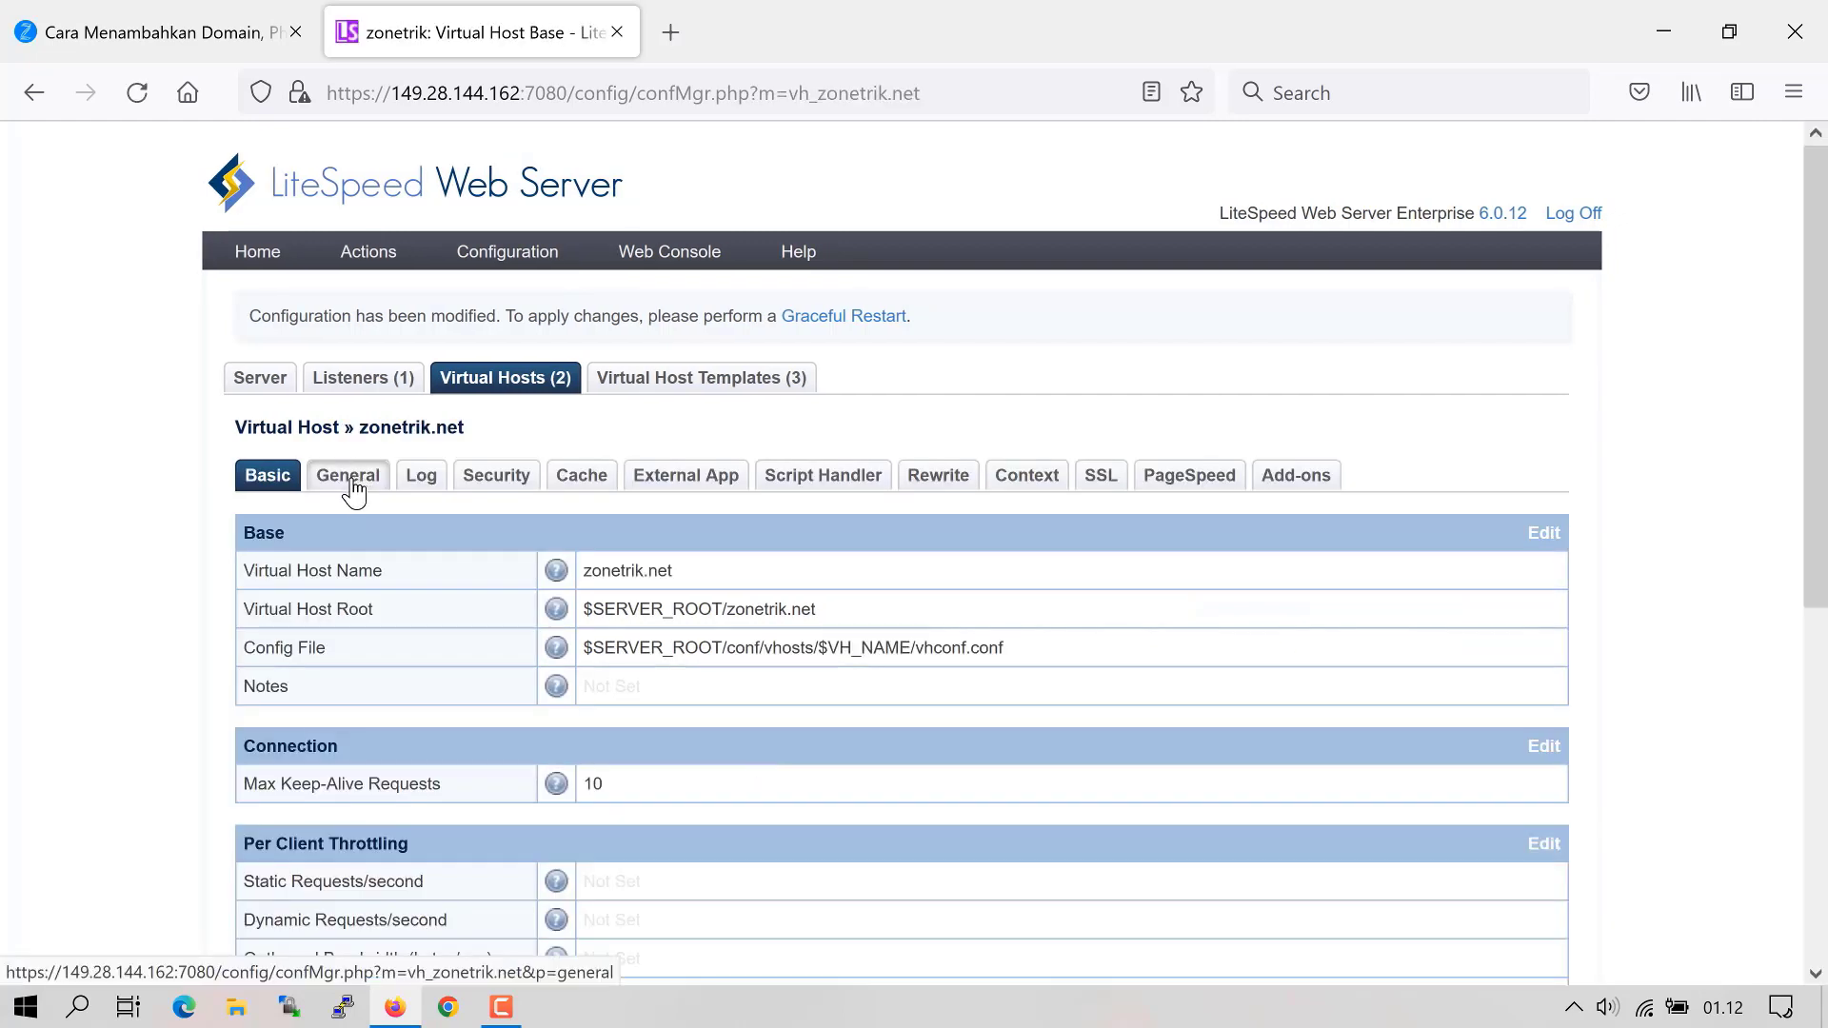
click(357, 488)
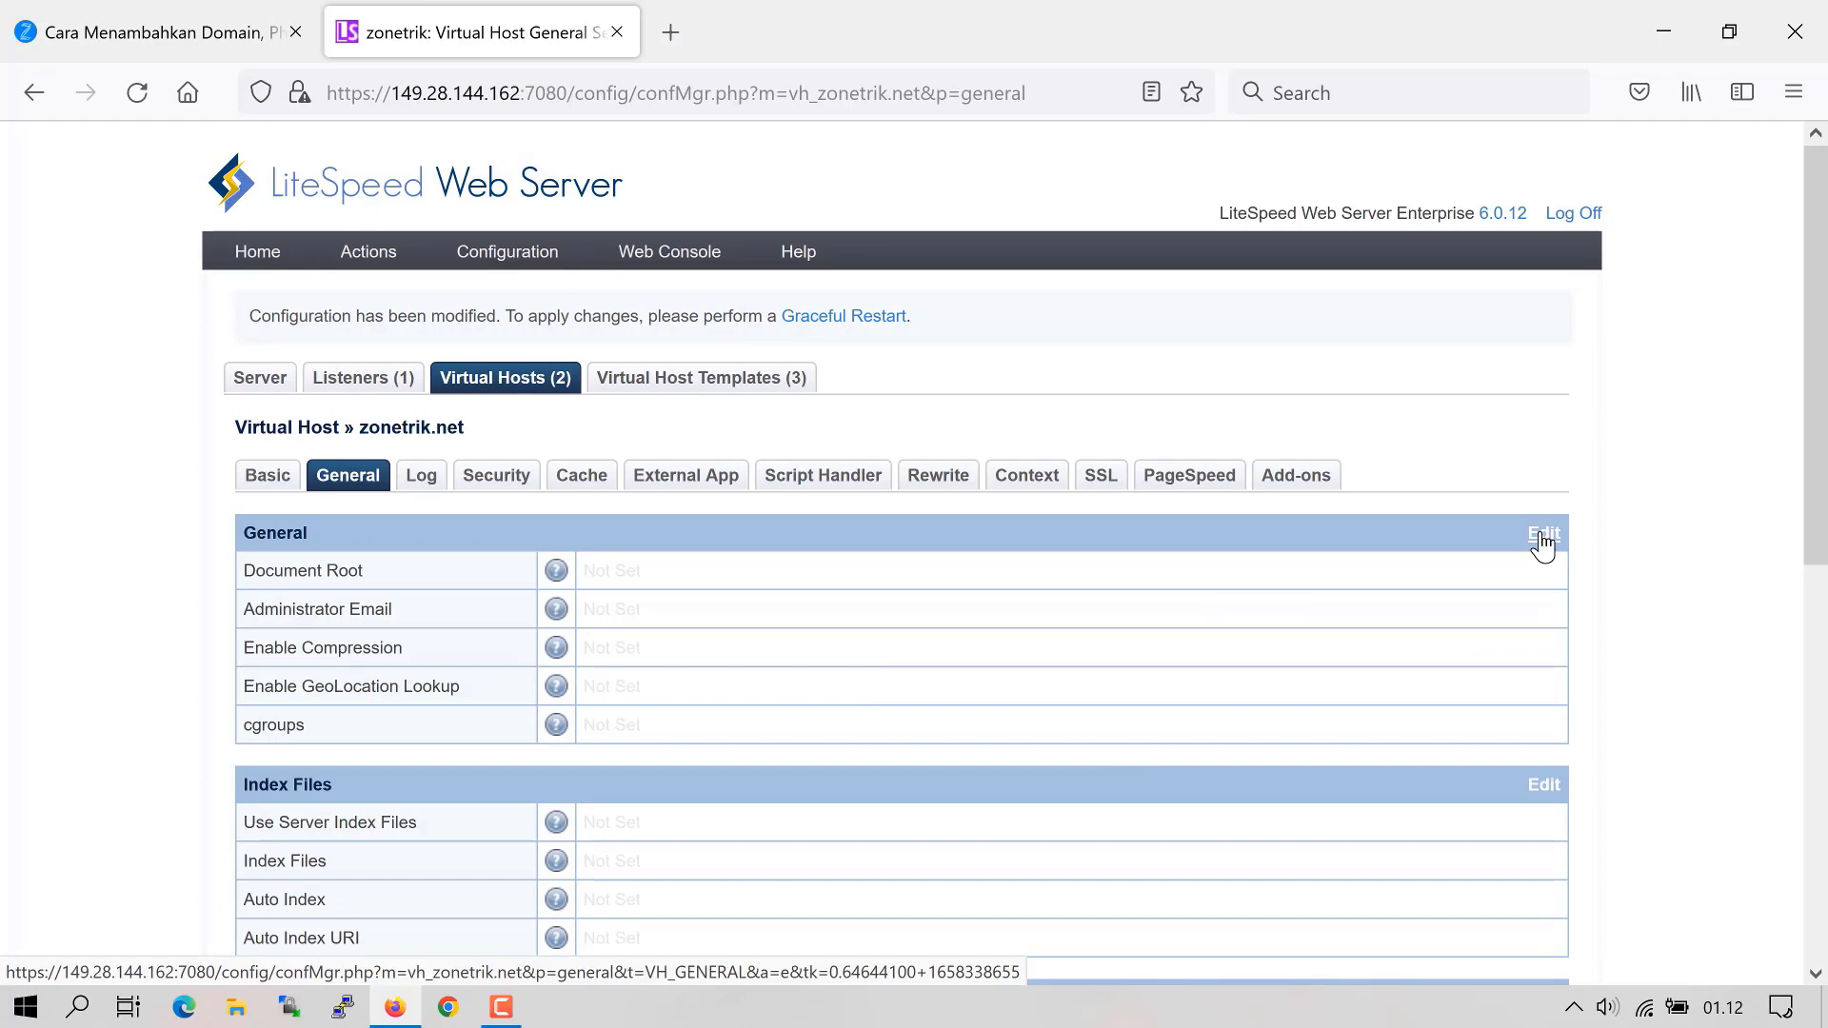
click(1542, 535)
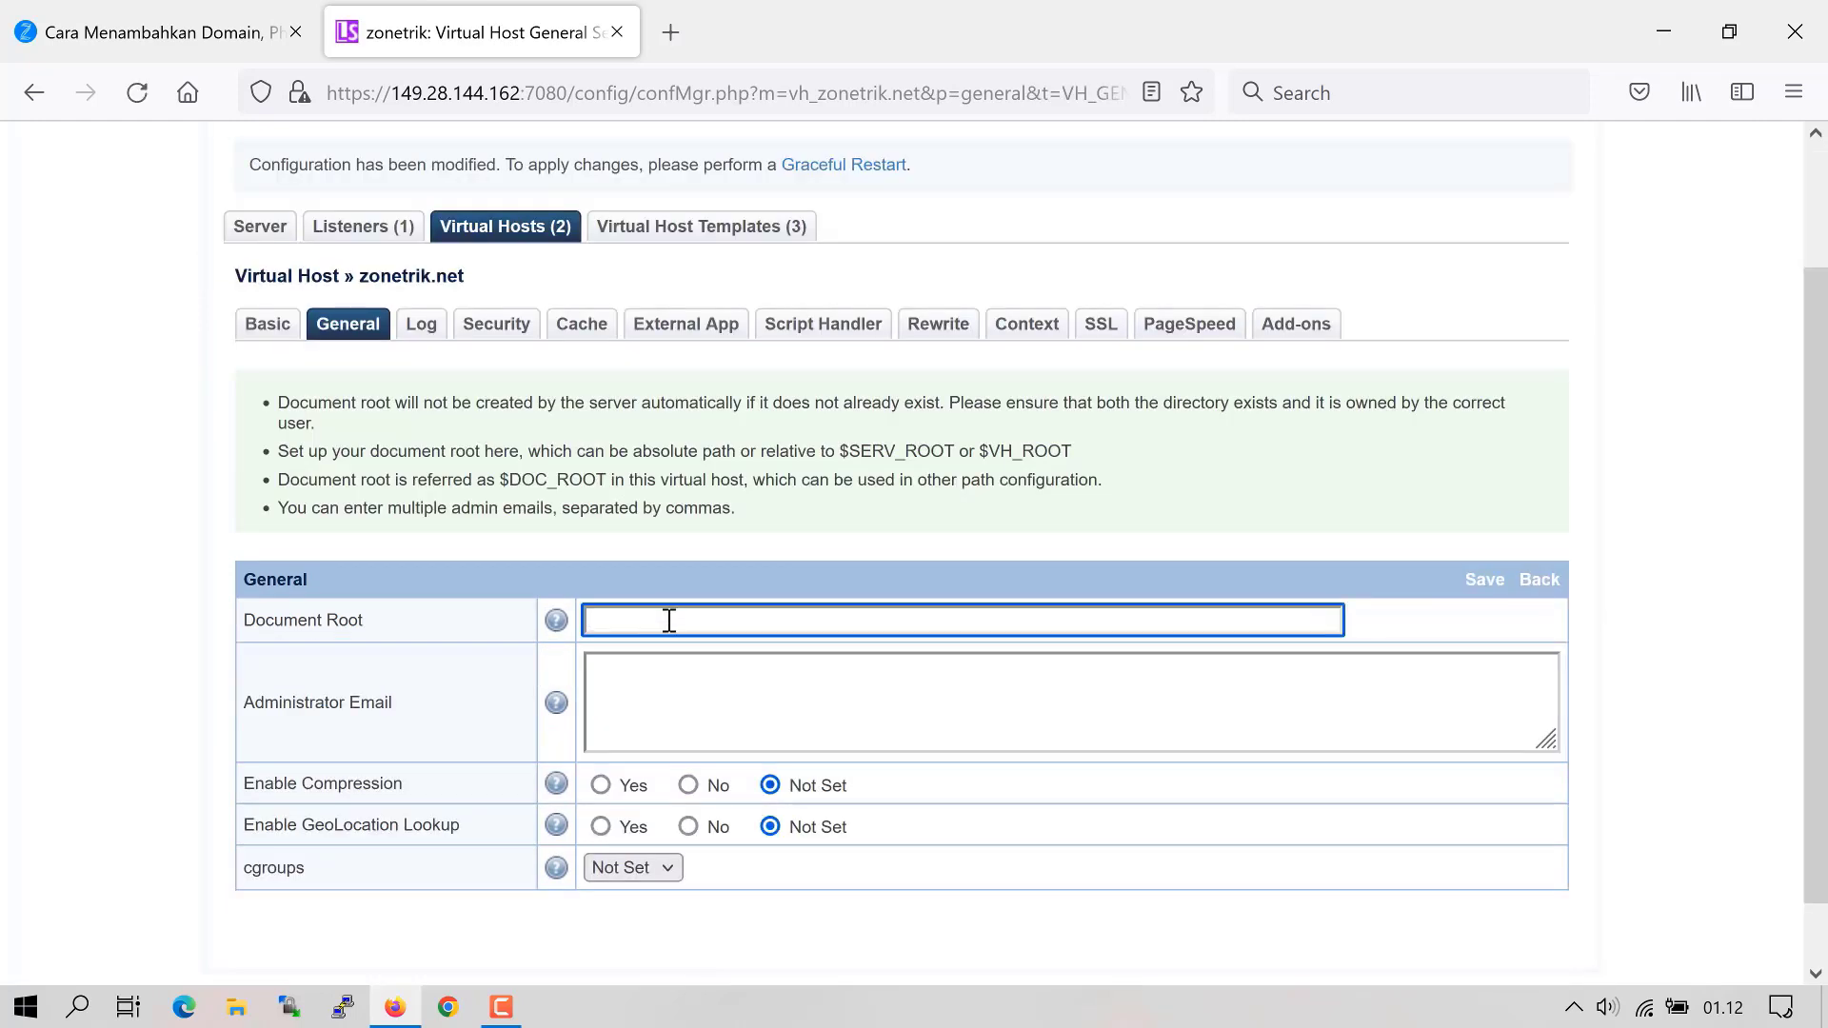
text($SERVER_ROOT/$VH_NAME)
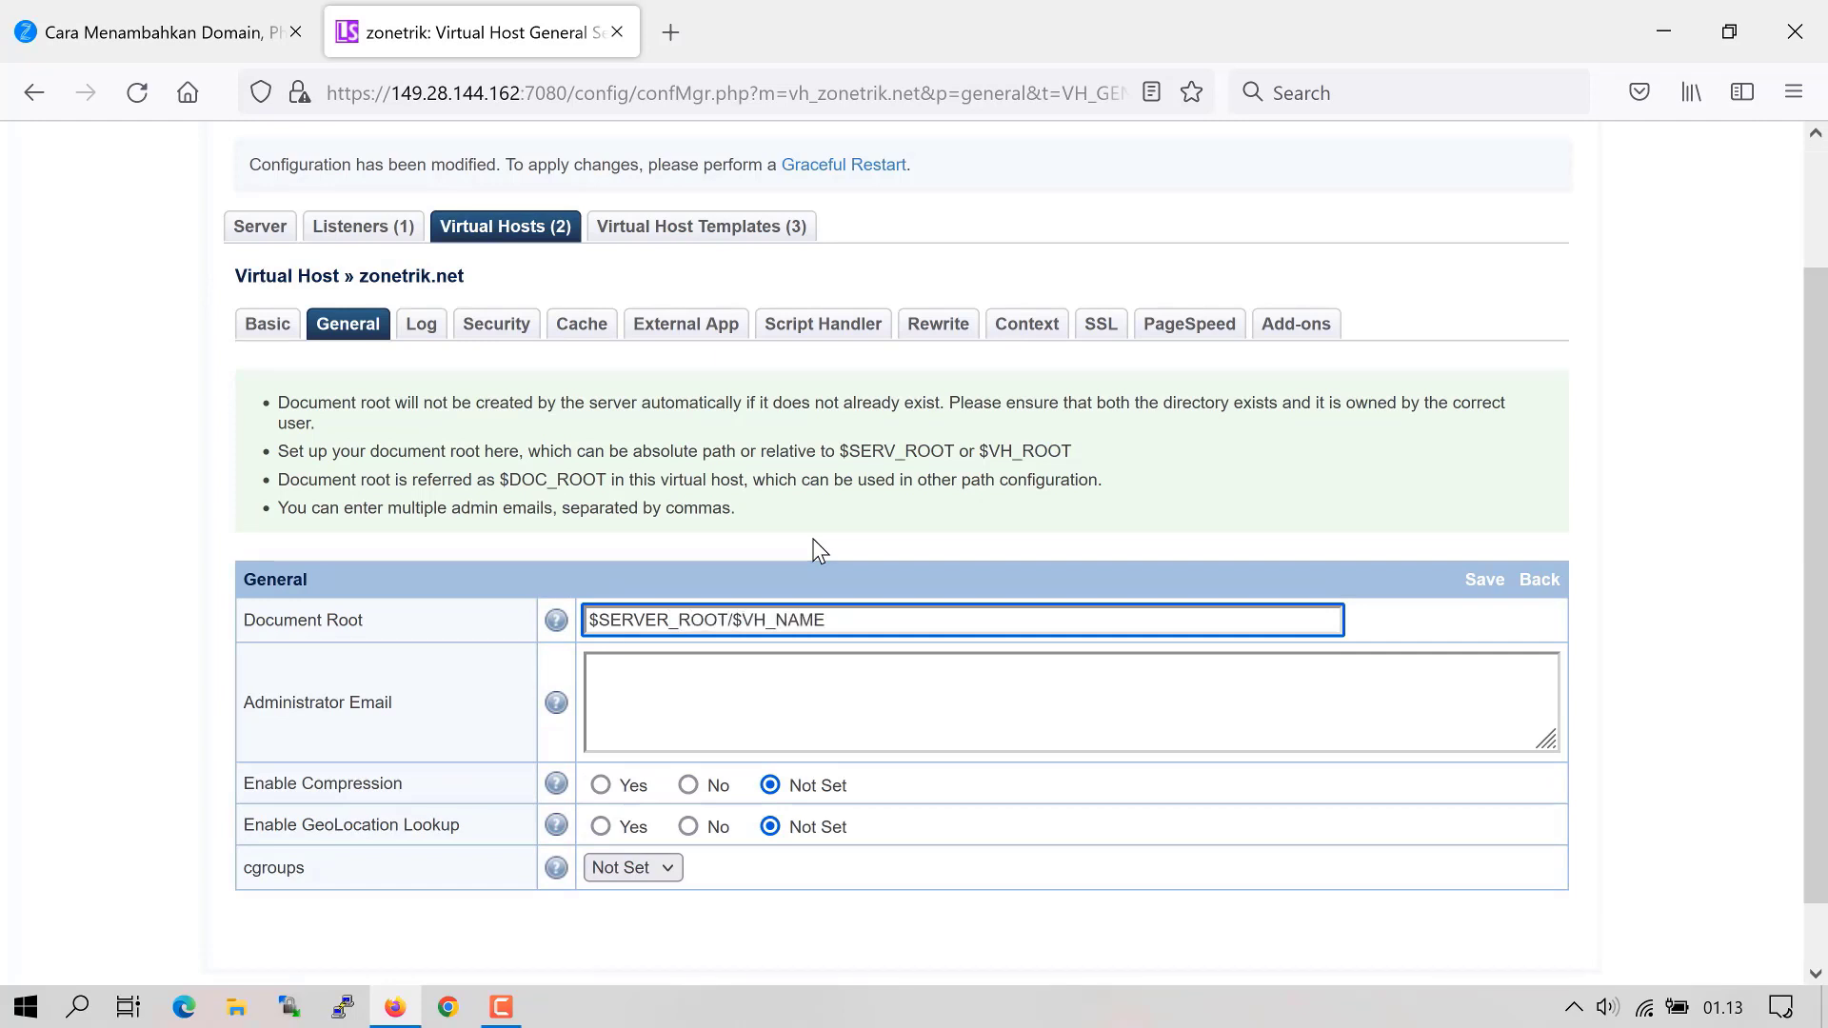
text(/html)
scroll(610, 721, down, 1)
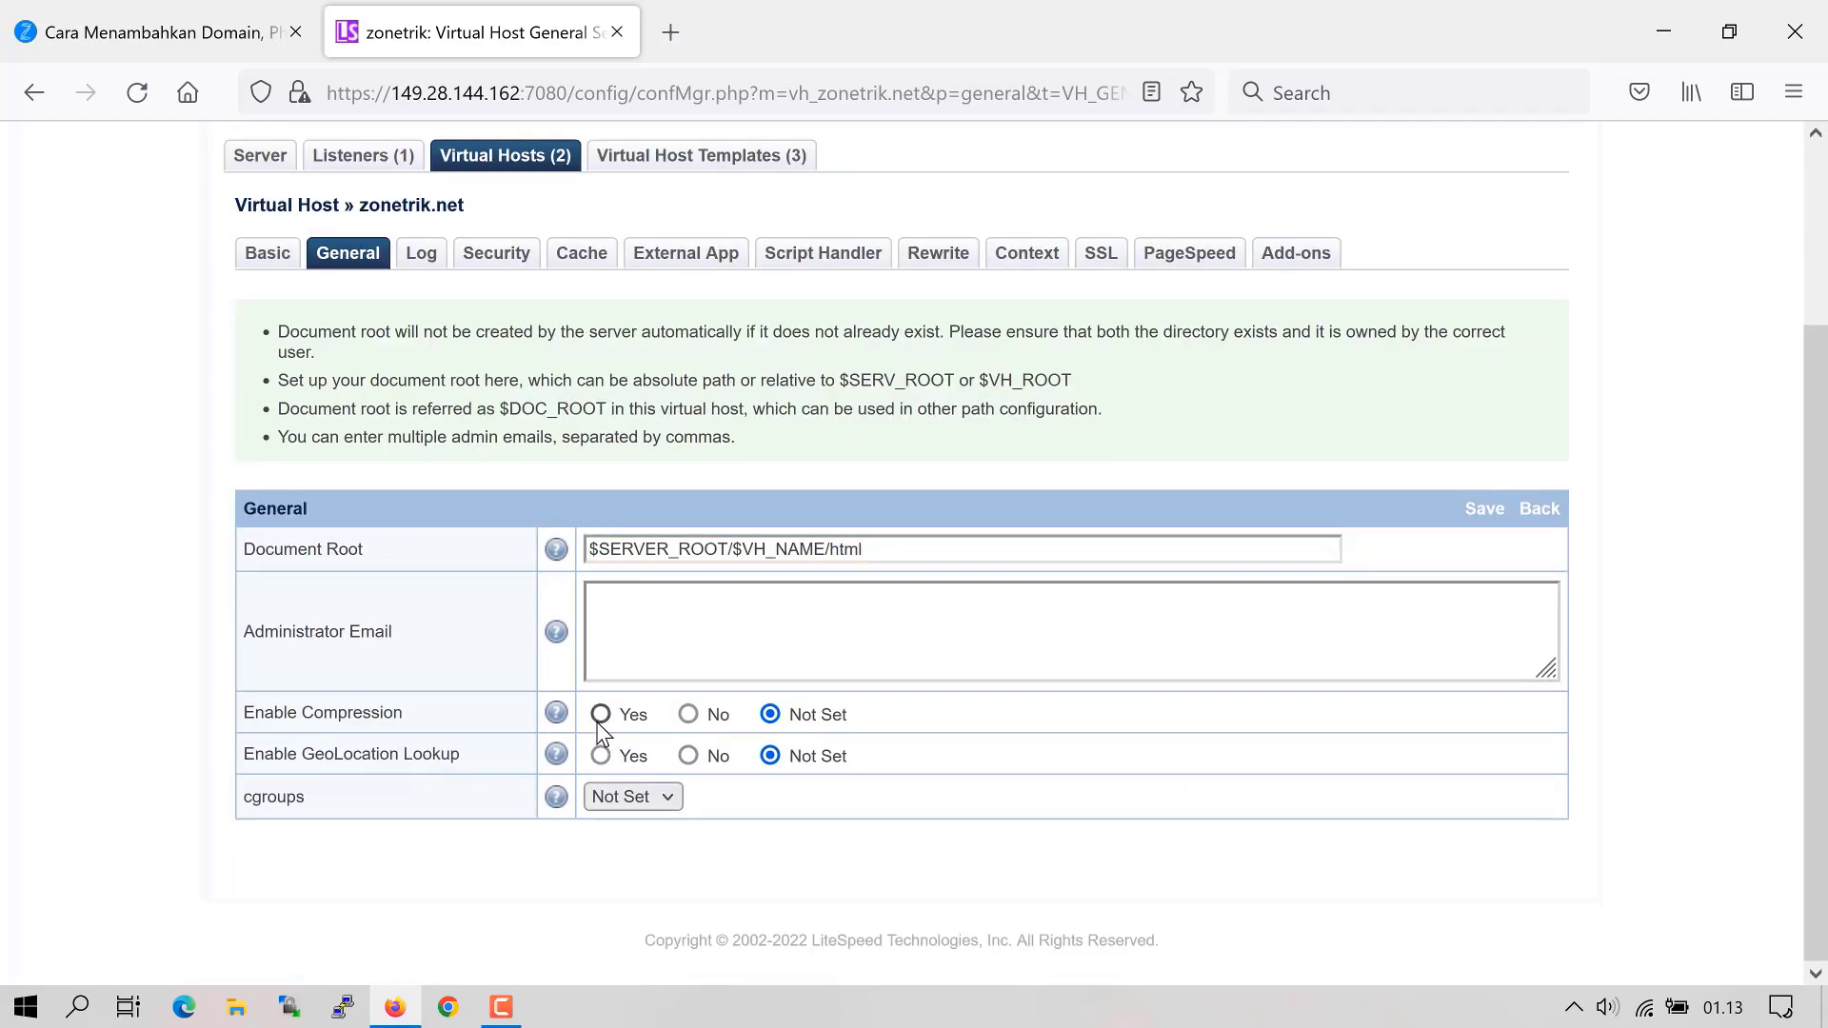
click(600, 785)
click(1482, 514)
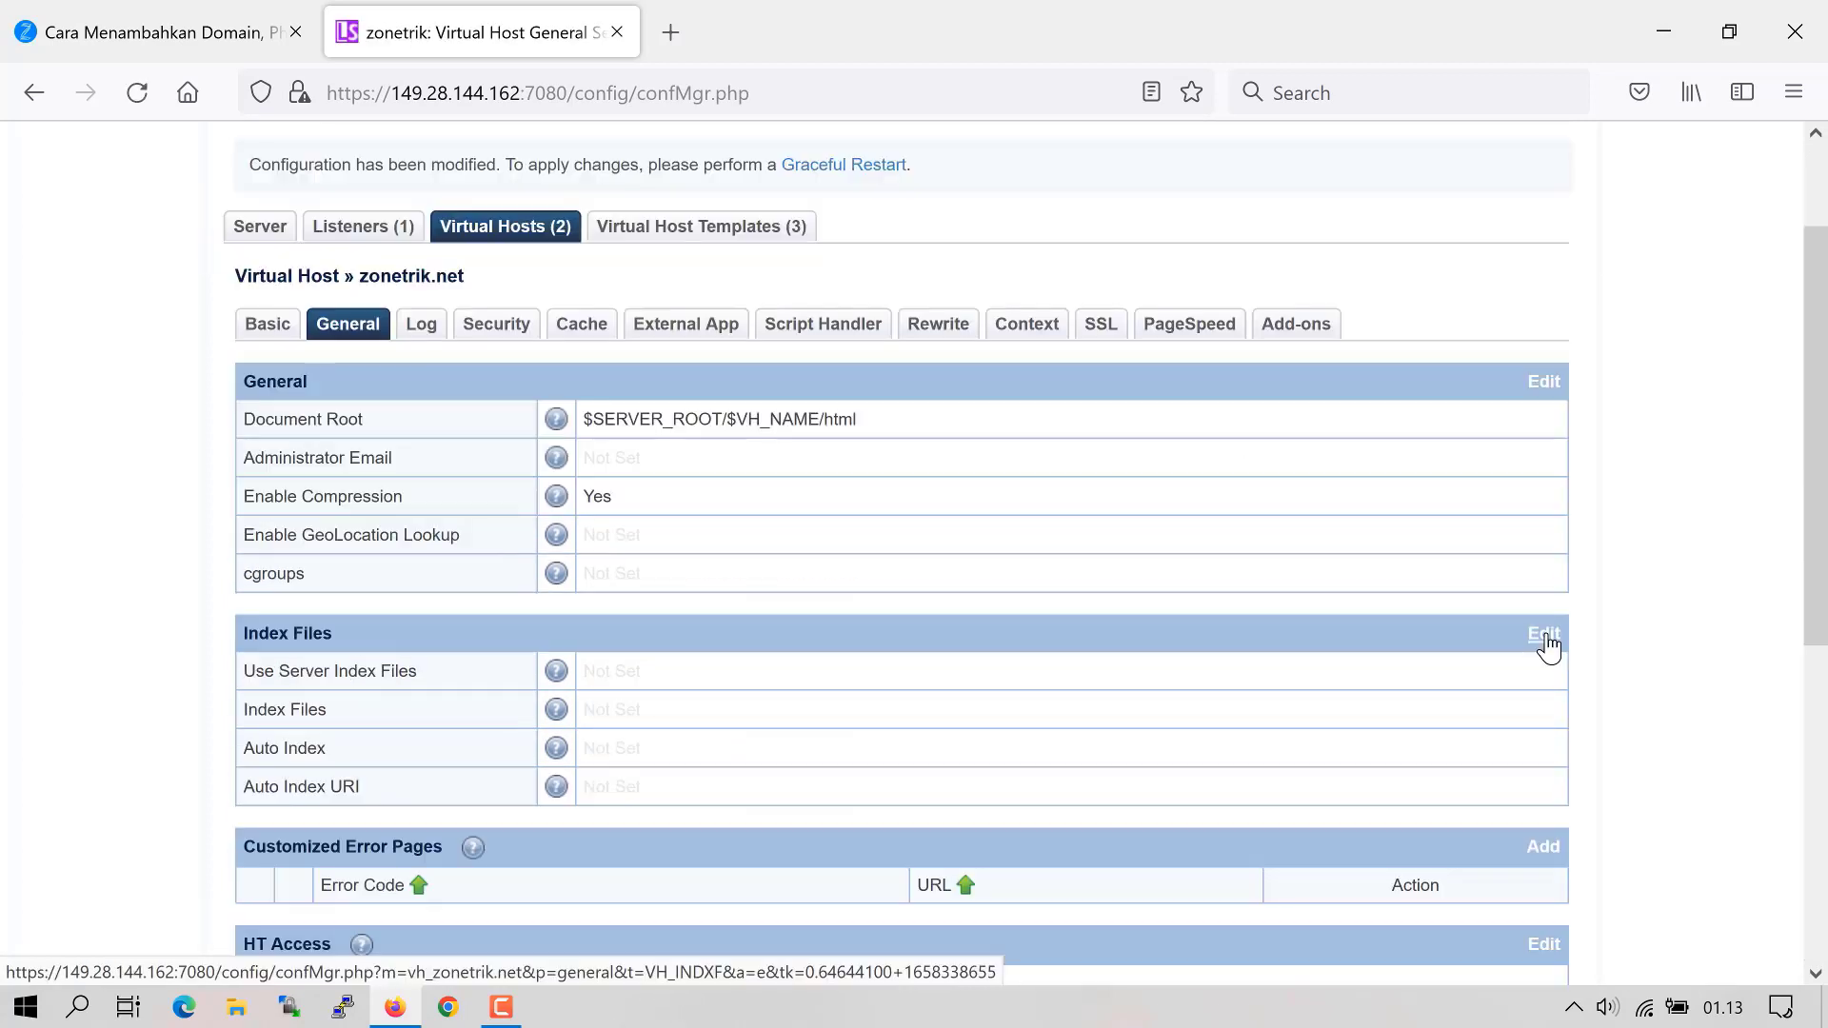
- Use server index files with index.php, index.html as the index files list
click(1547, 645)
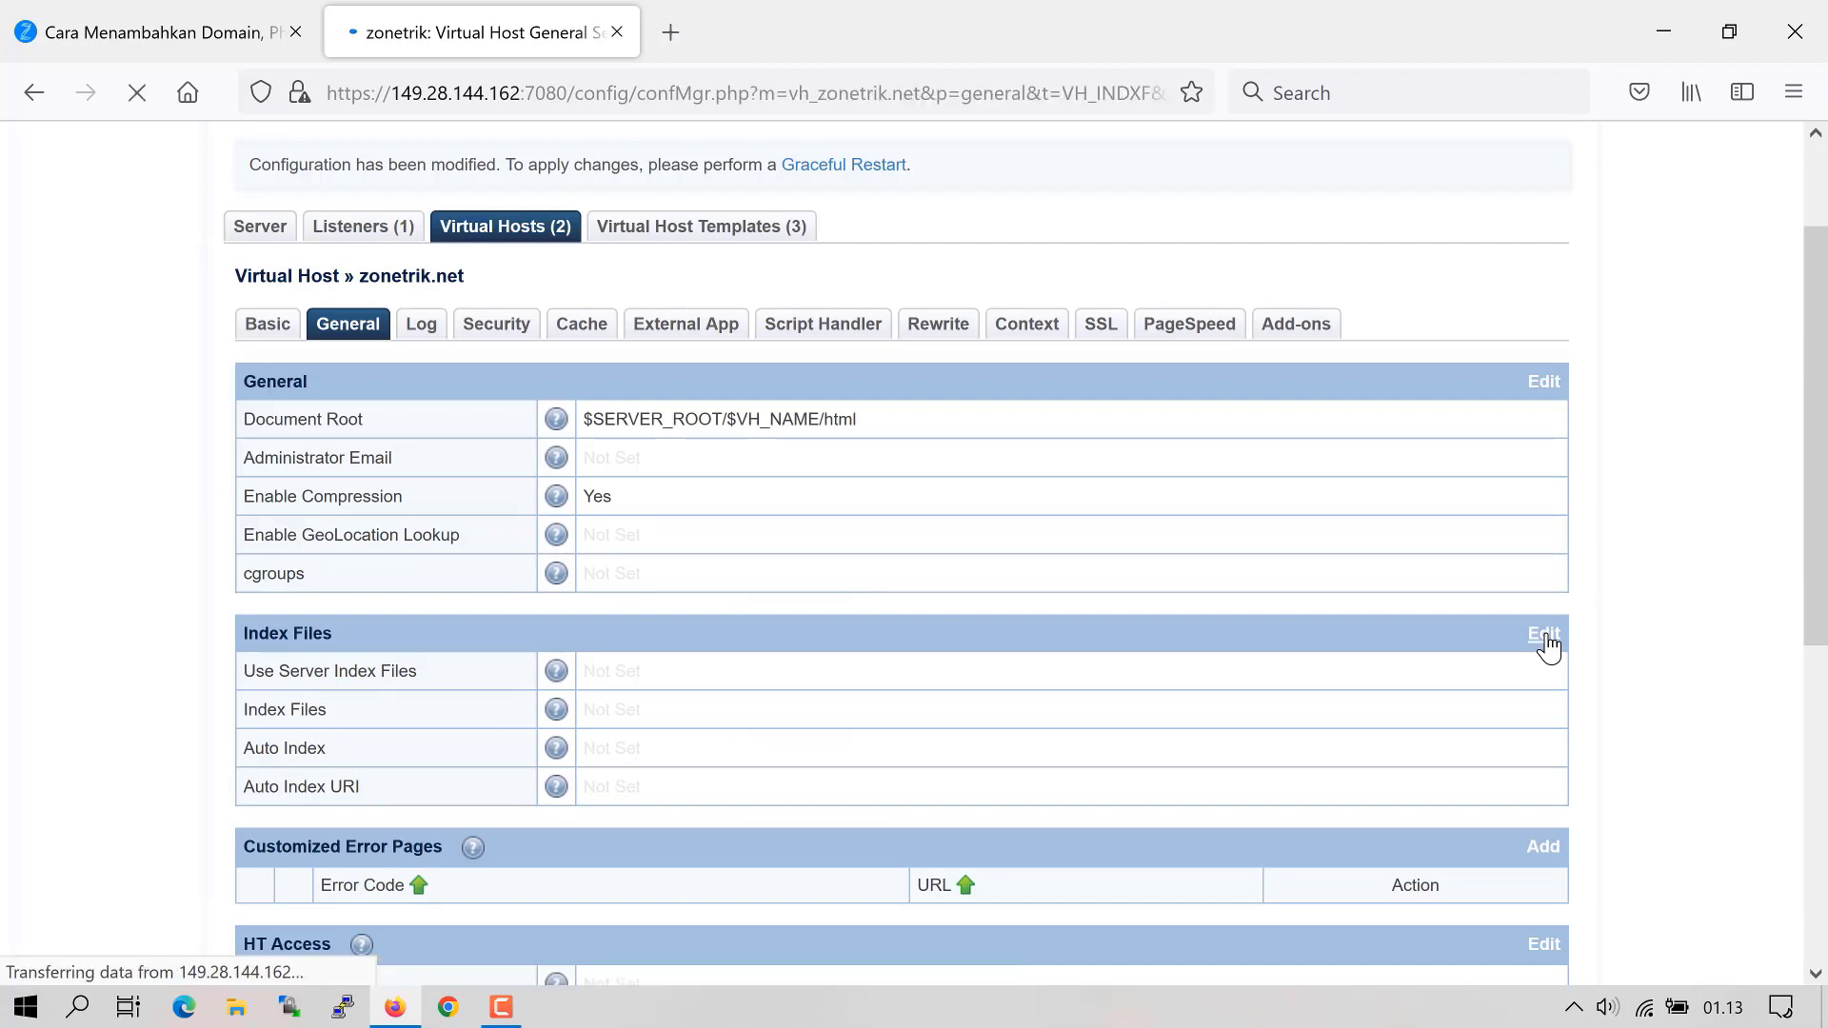
click(615, 620)
click(636, 679)
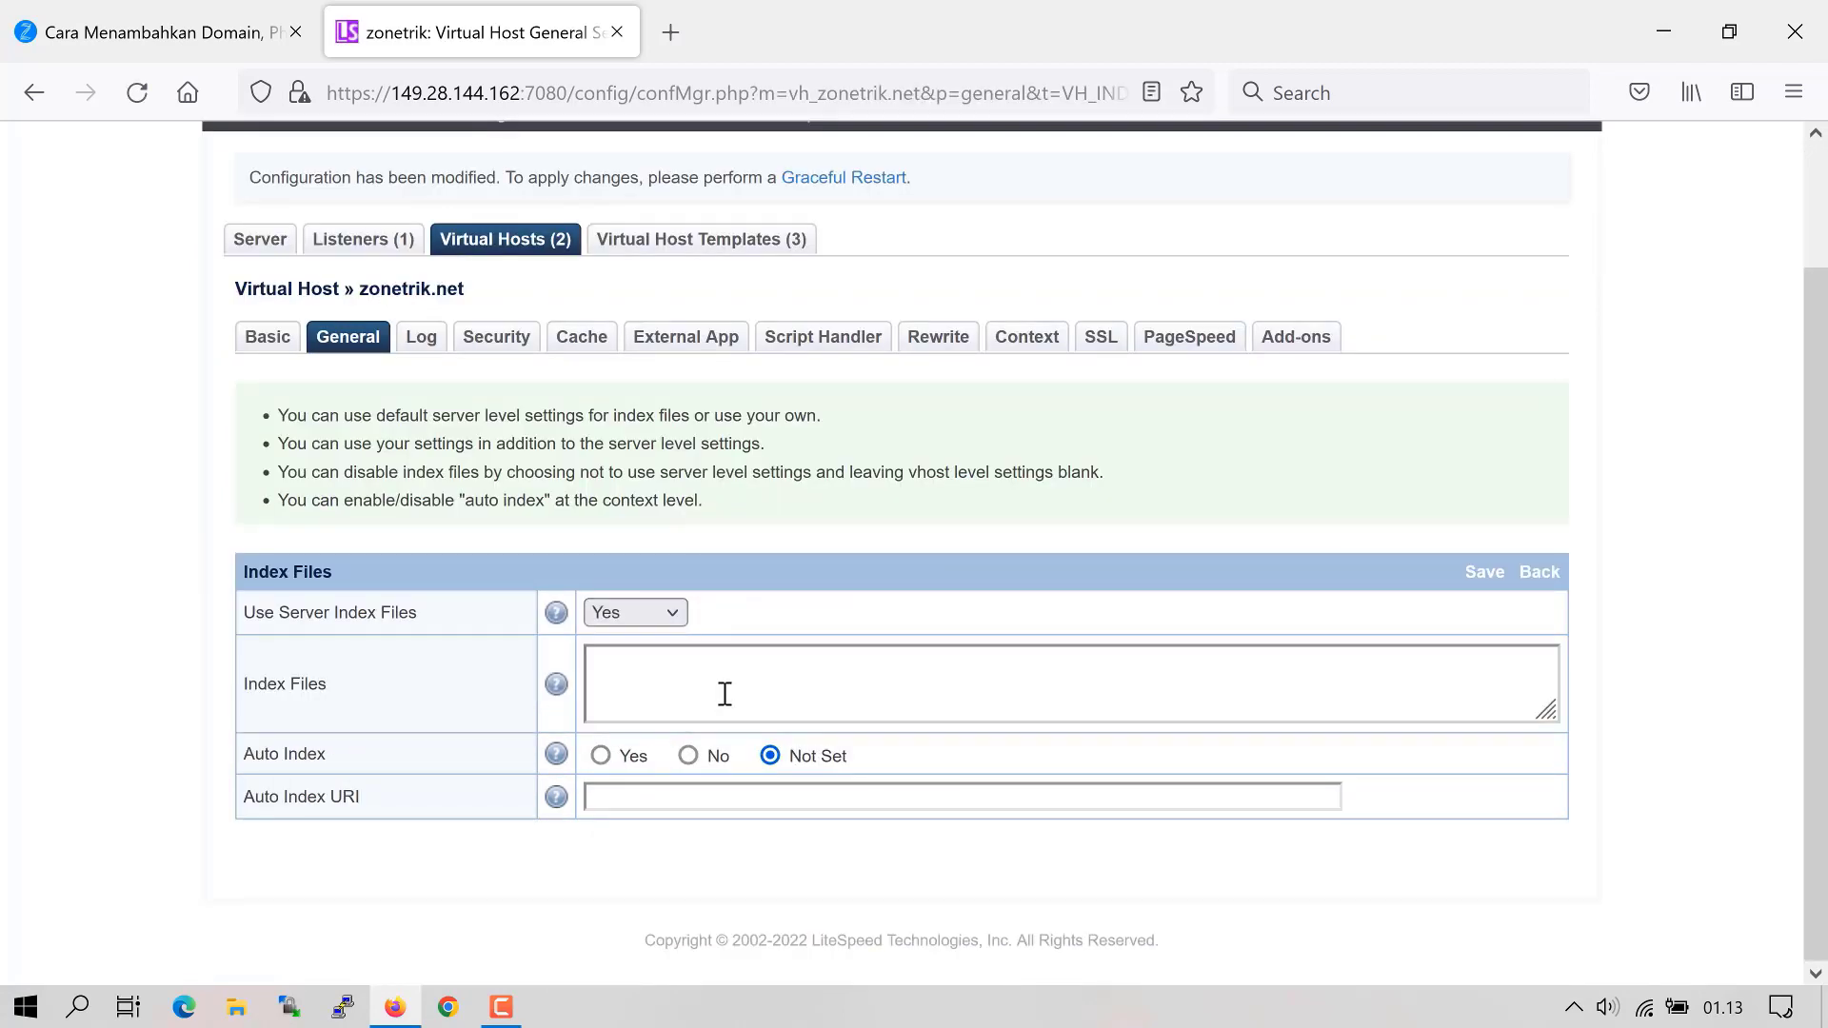
click(769, 653)
text(index)
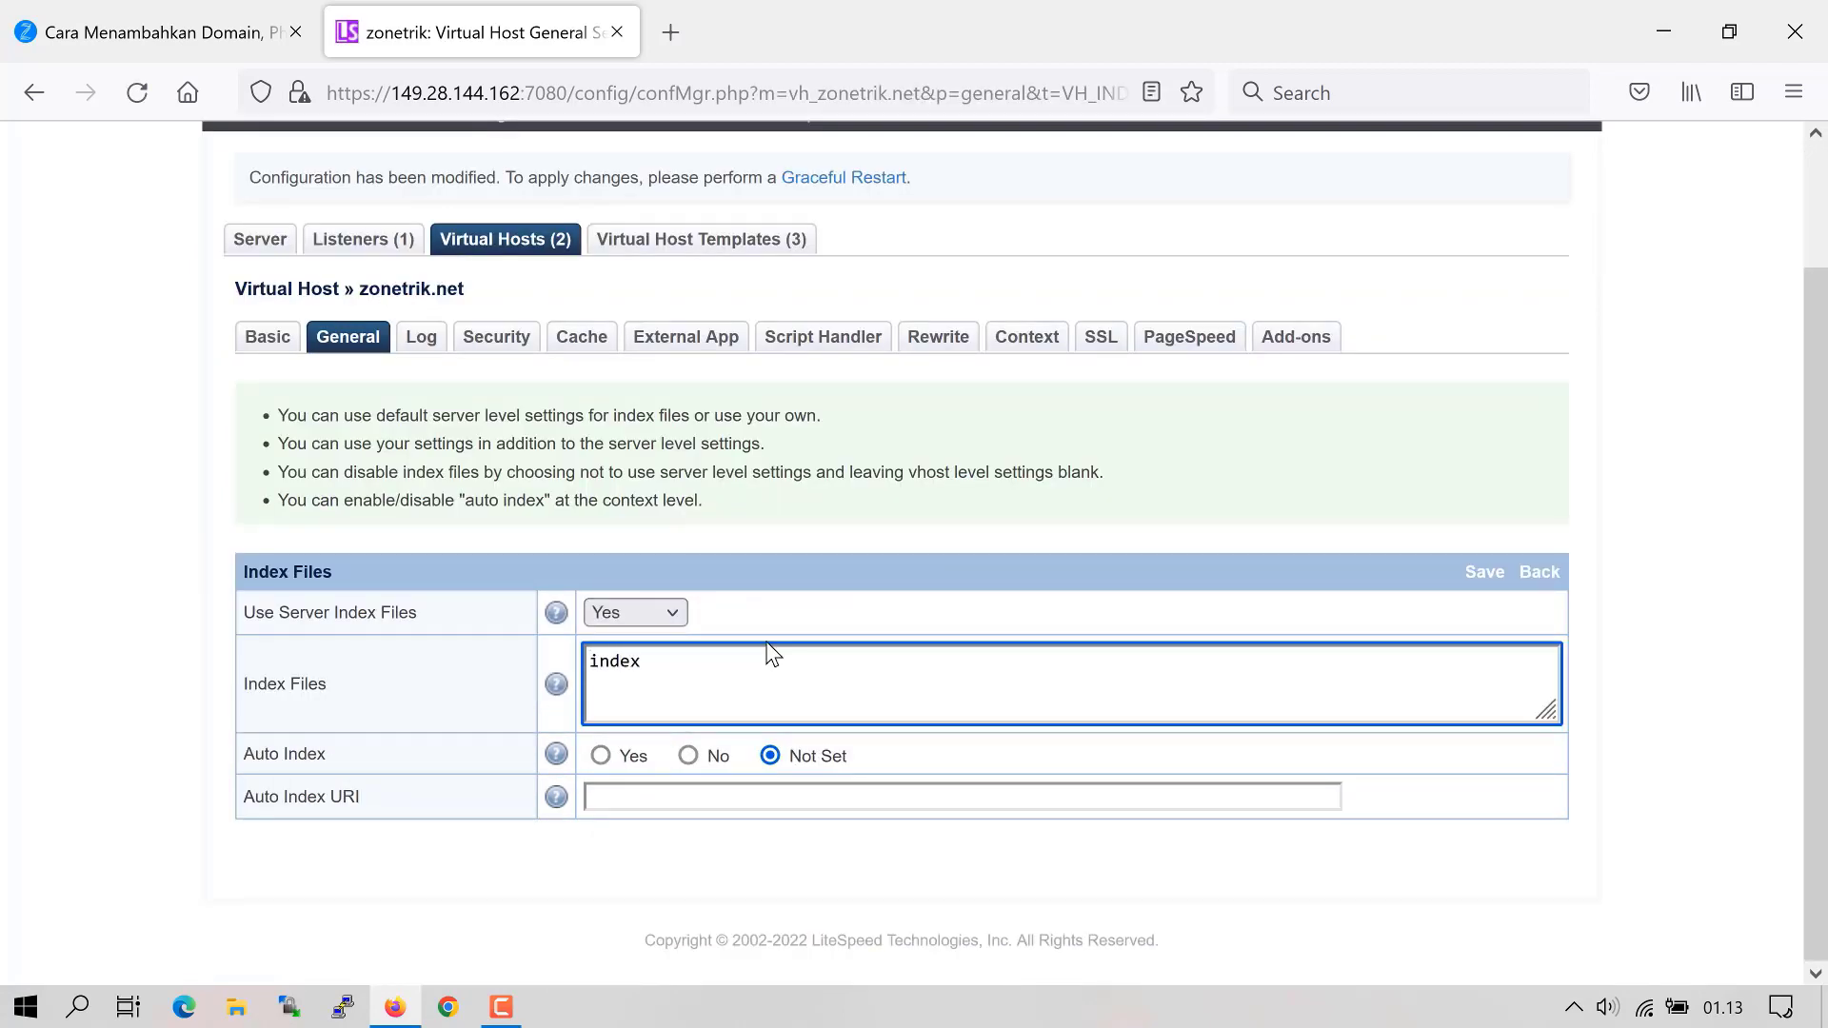
text(.php, index.html)
click(1486, 585)
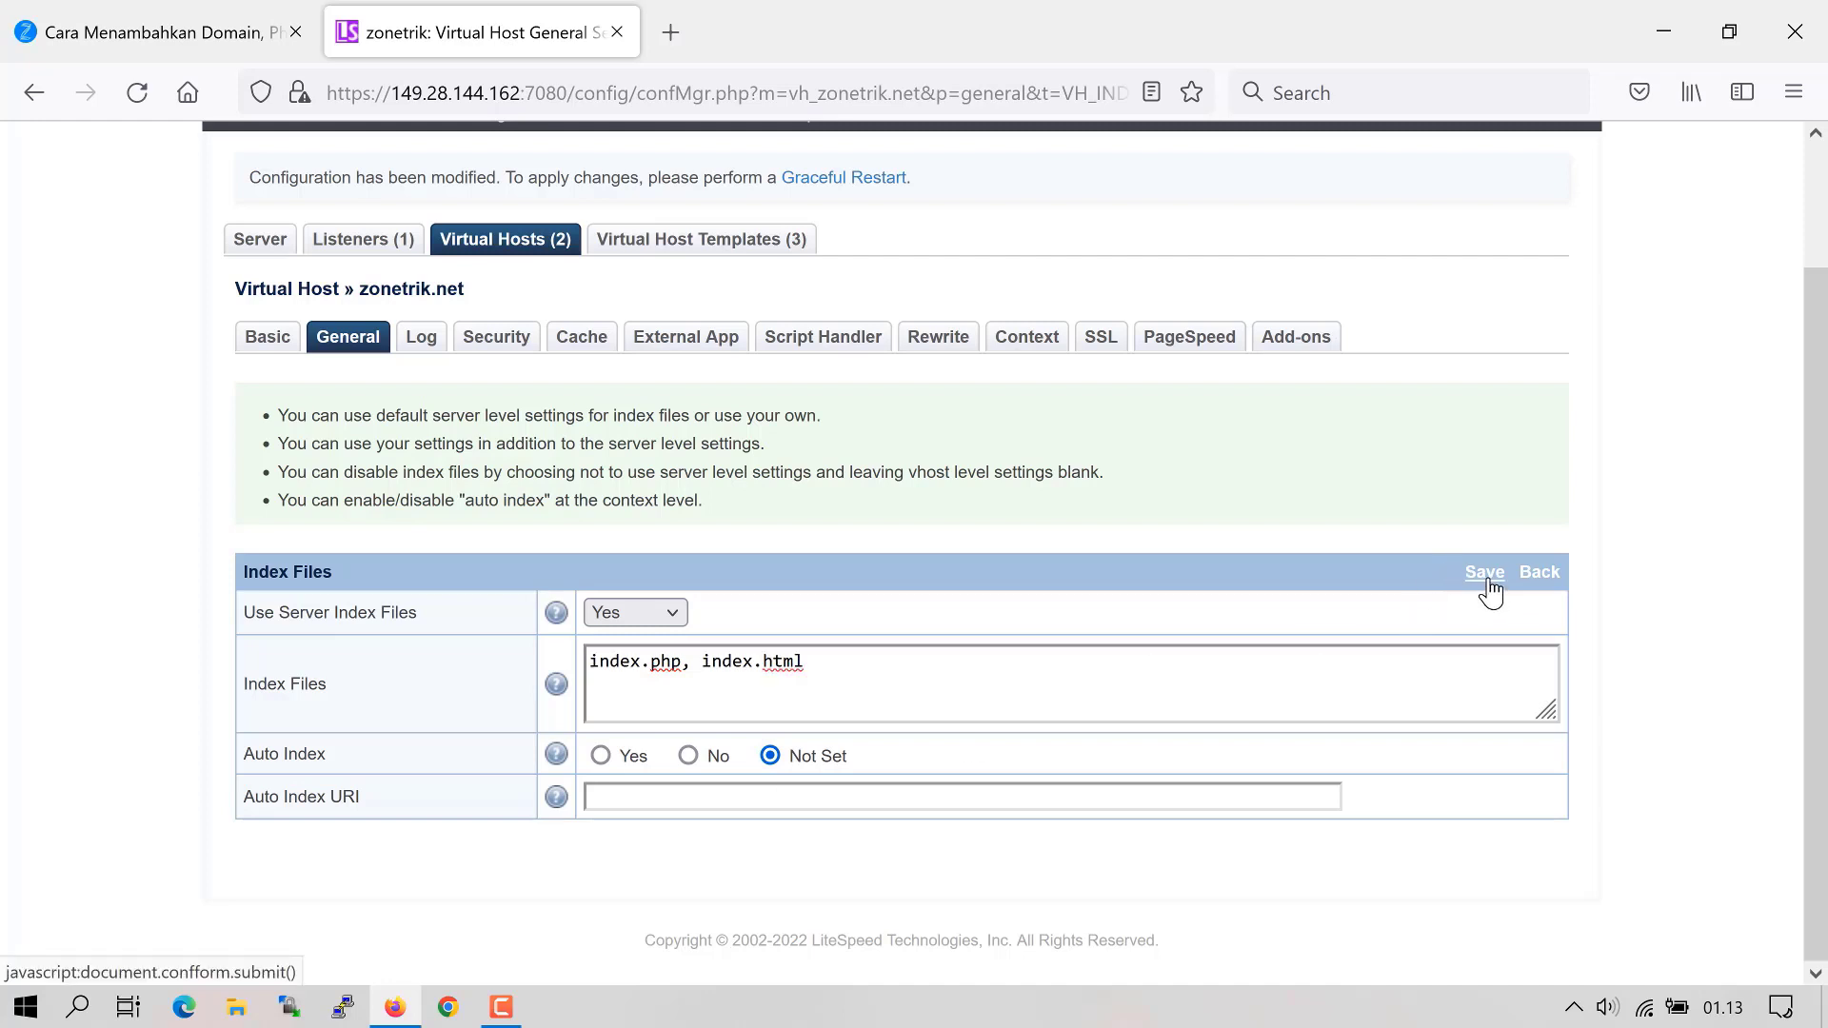
scroll(630, 695, down, 5)
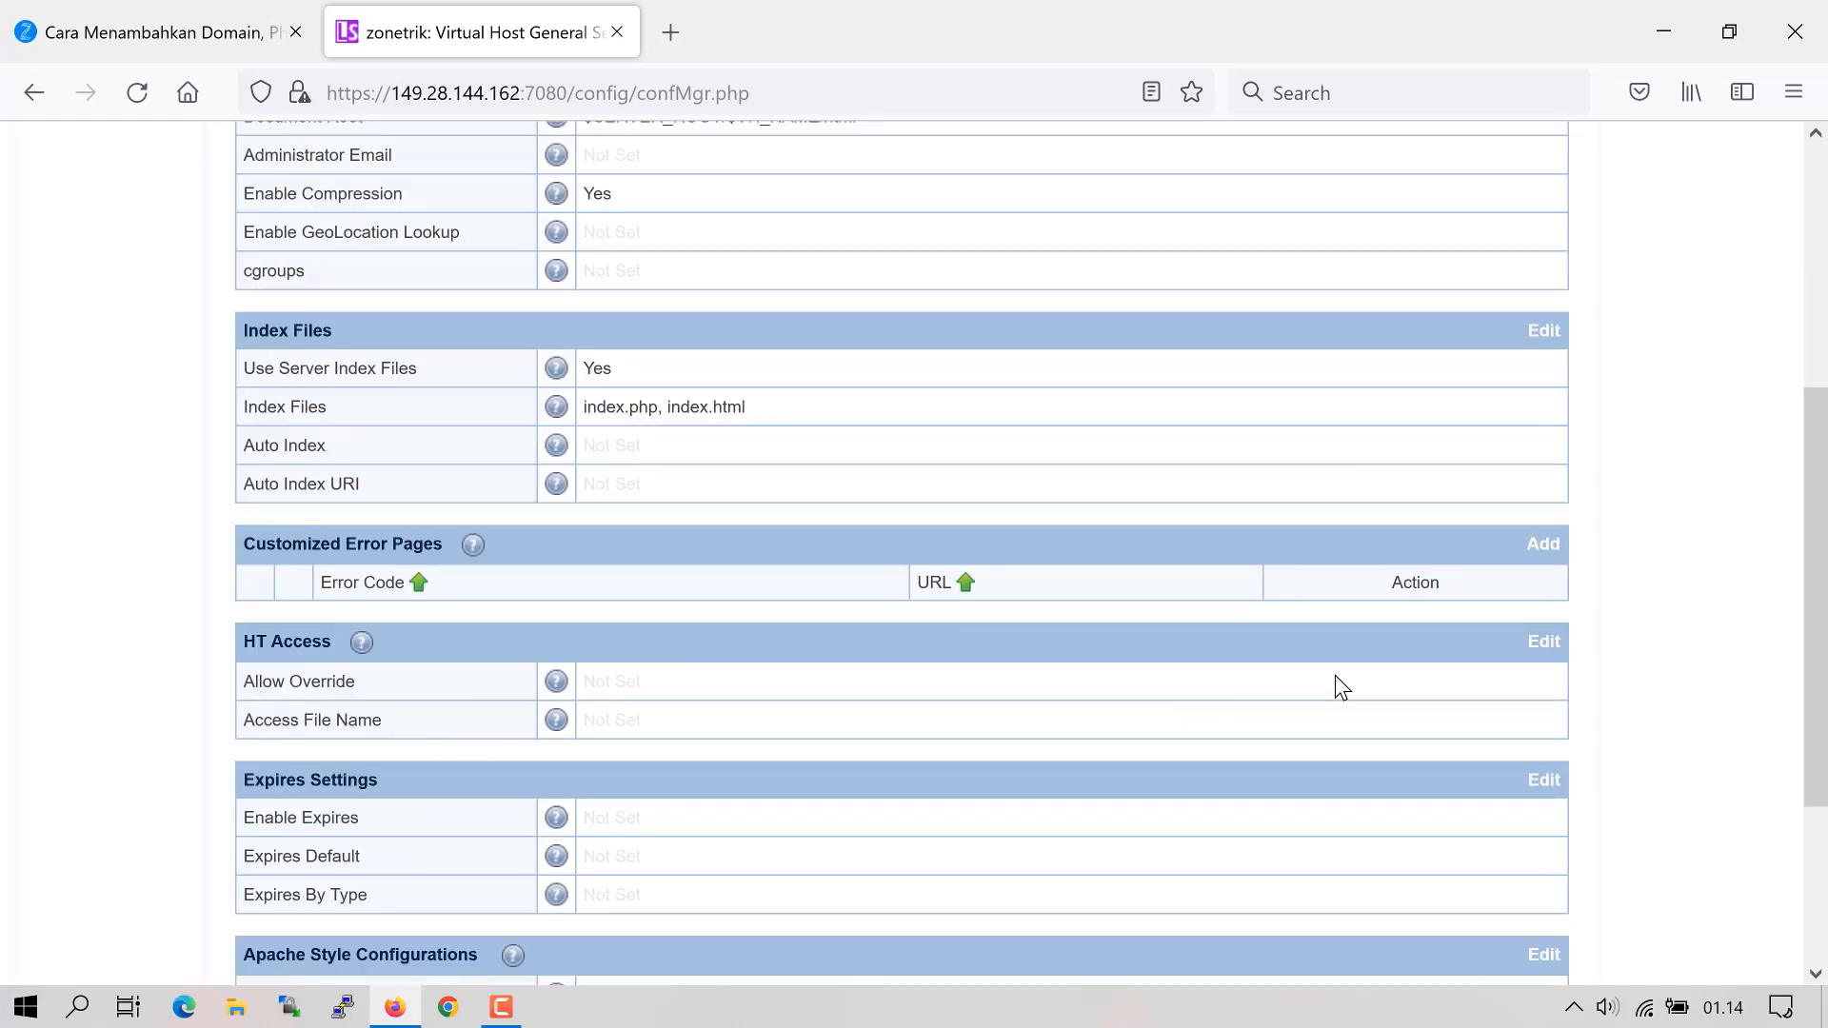
- Allow Auth, FileInfo, Indexes and Options overrides with access file .htaccess
click(1546, 642)
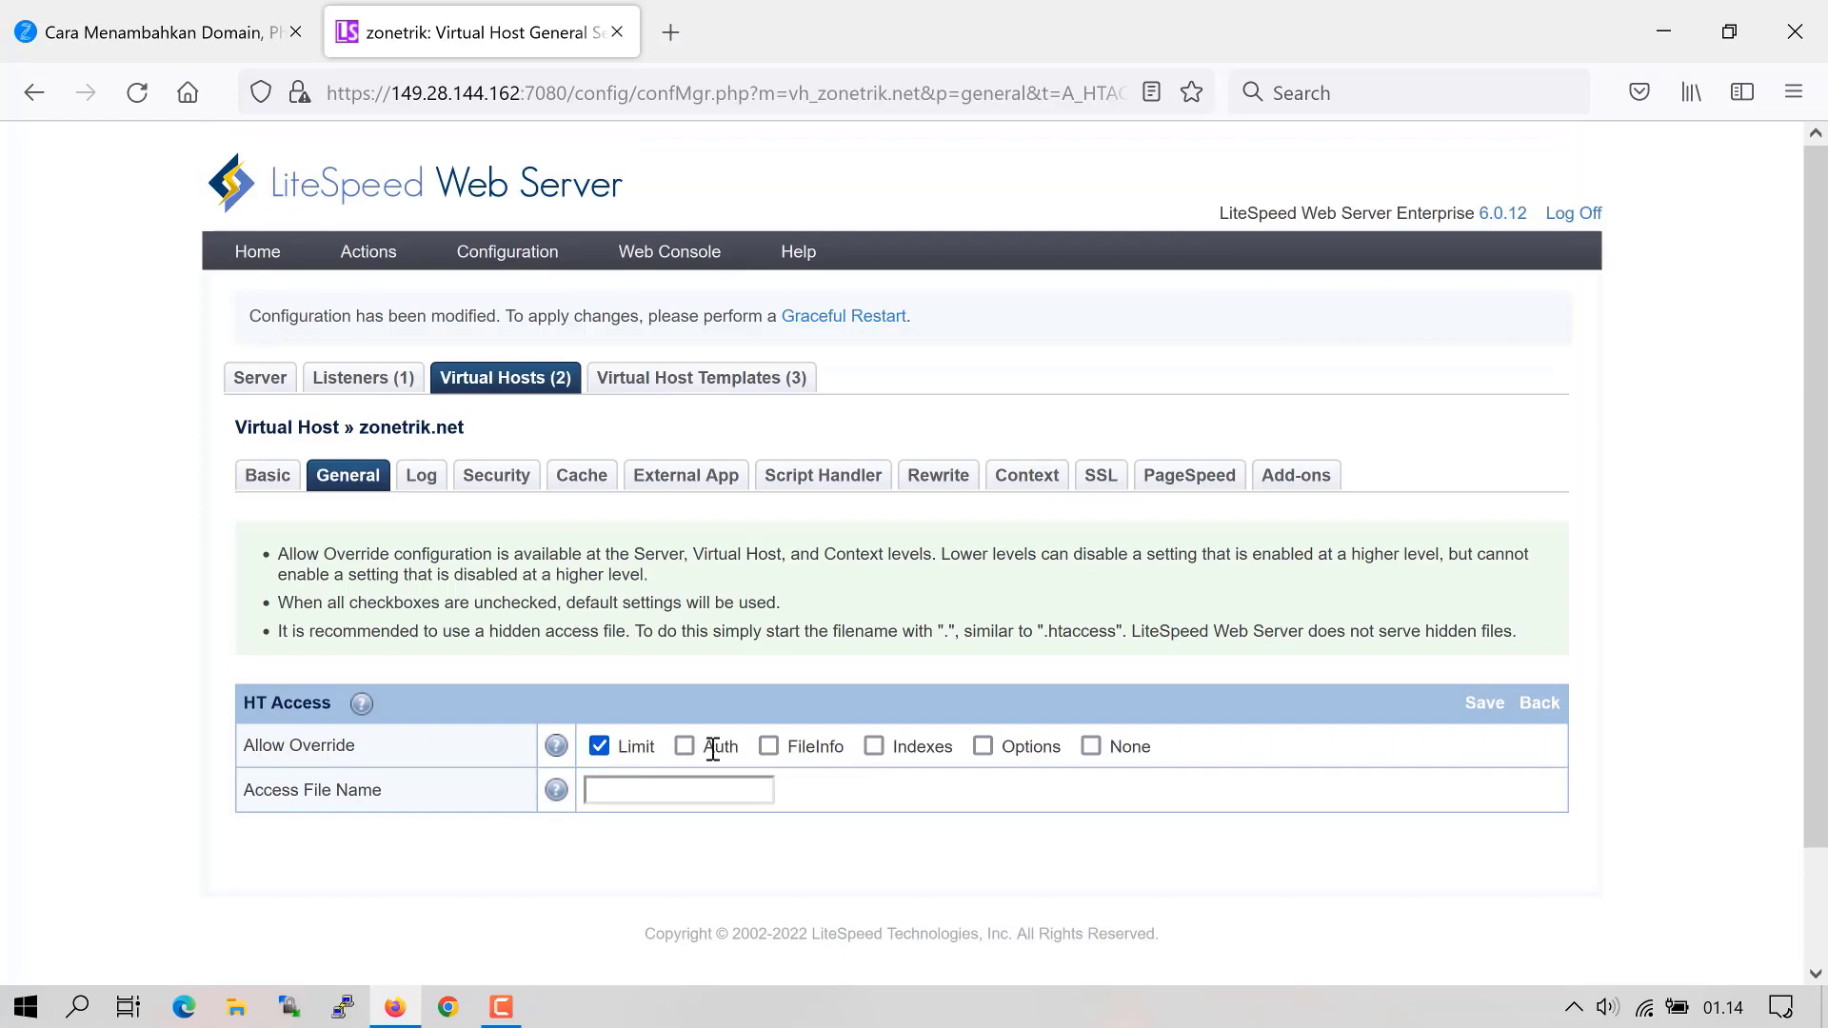
click(685, 747)
click(769, 747)
click(874, 747)
click(983, 746)
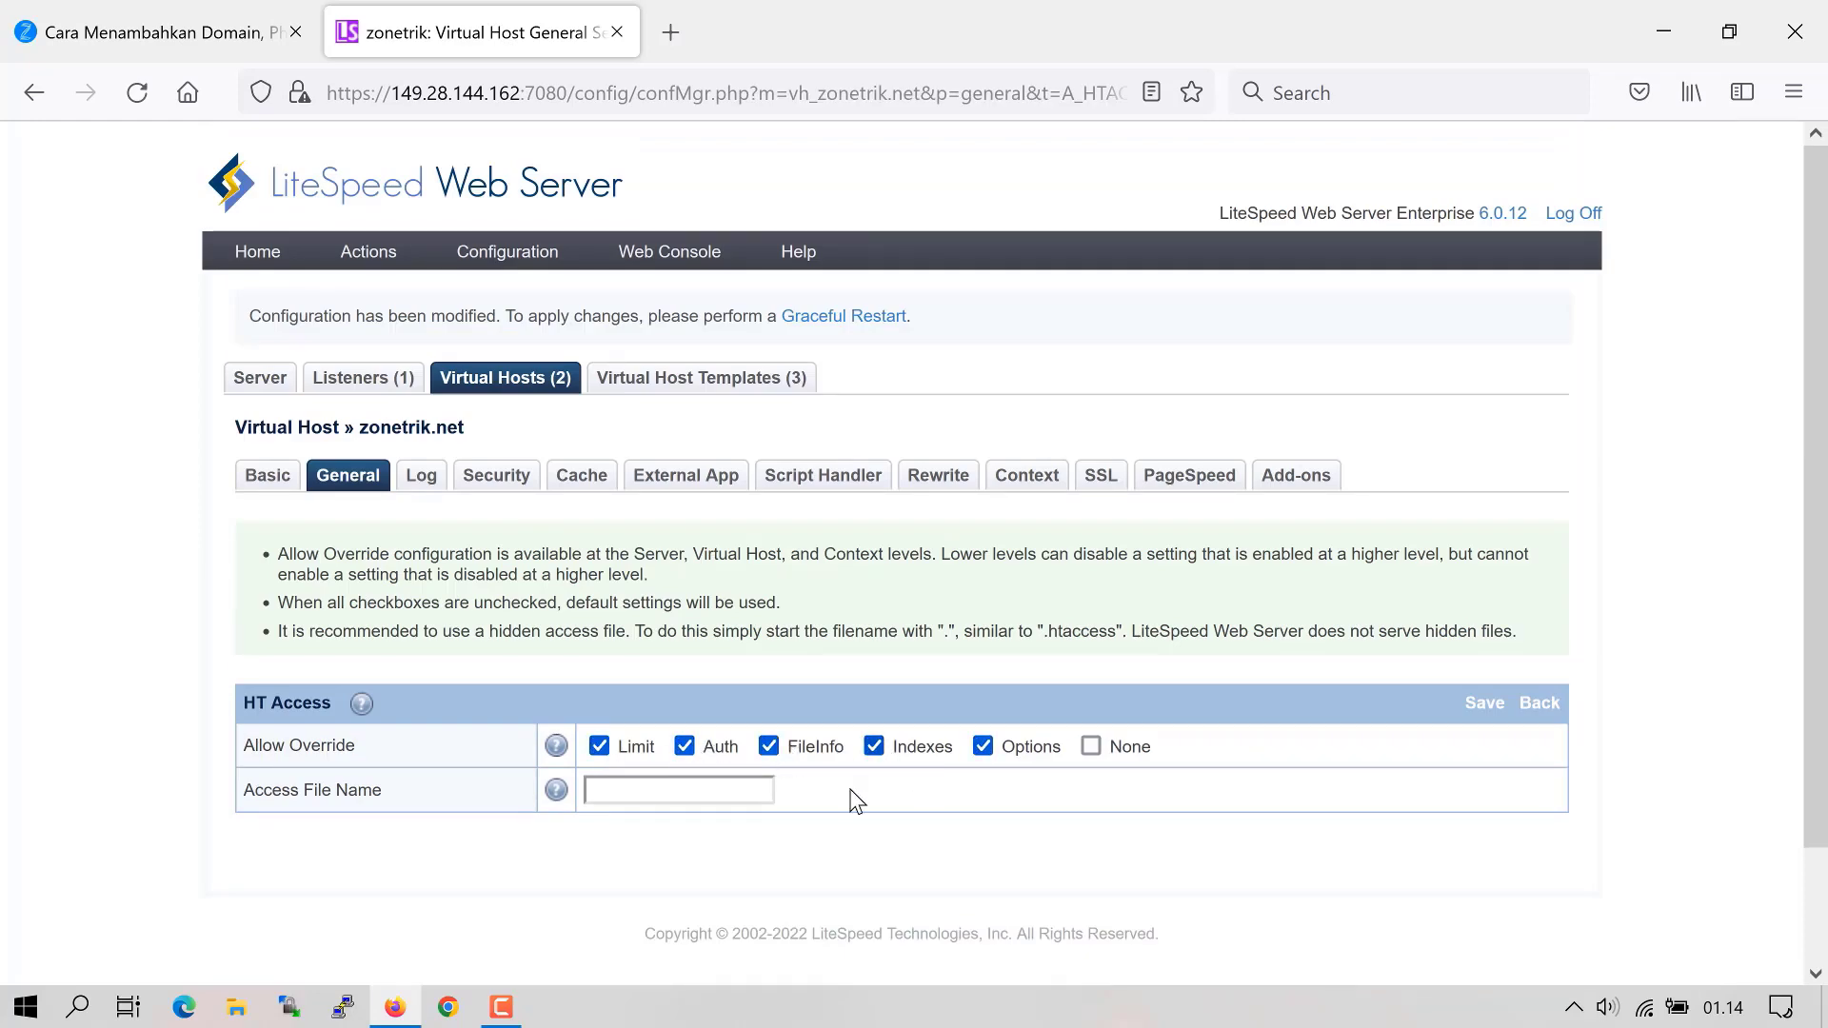
click(723, 794)
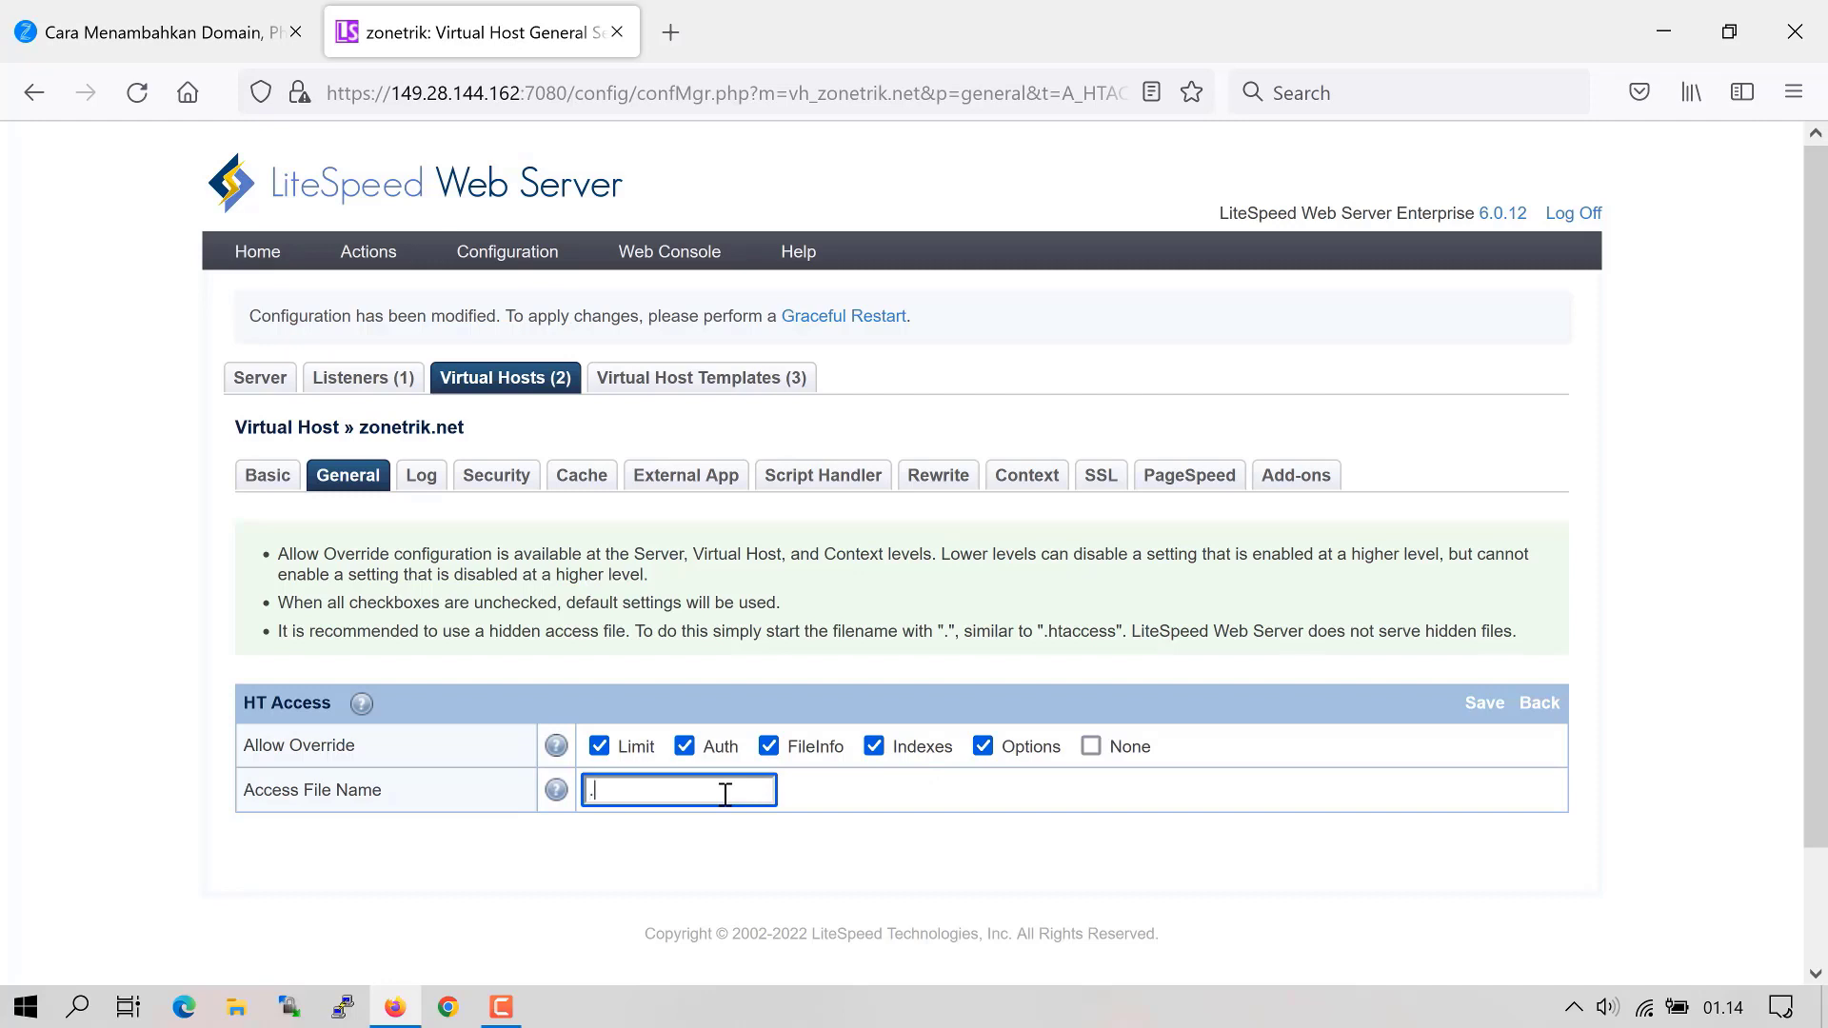
text(.htaccess)
click(1473, 709)
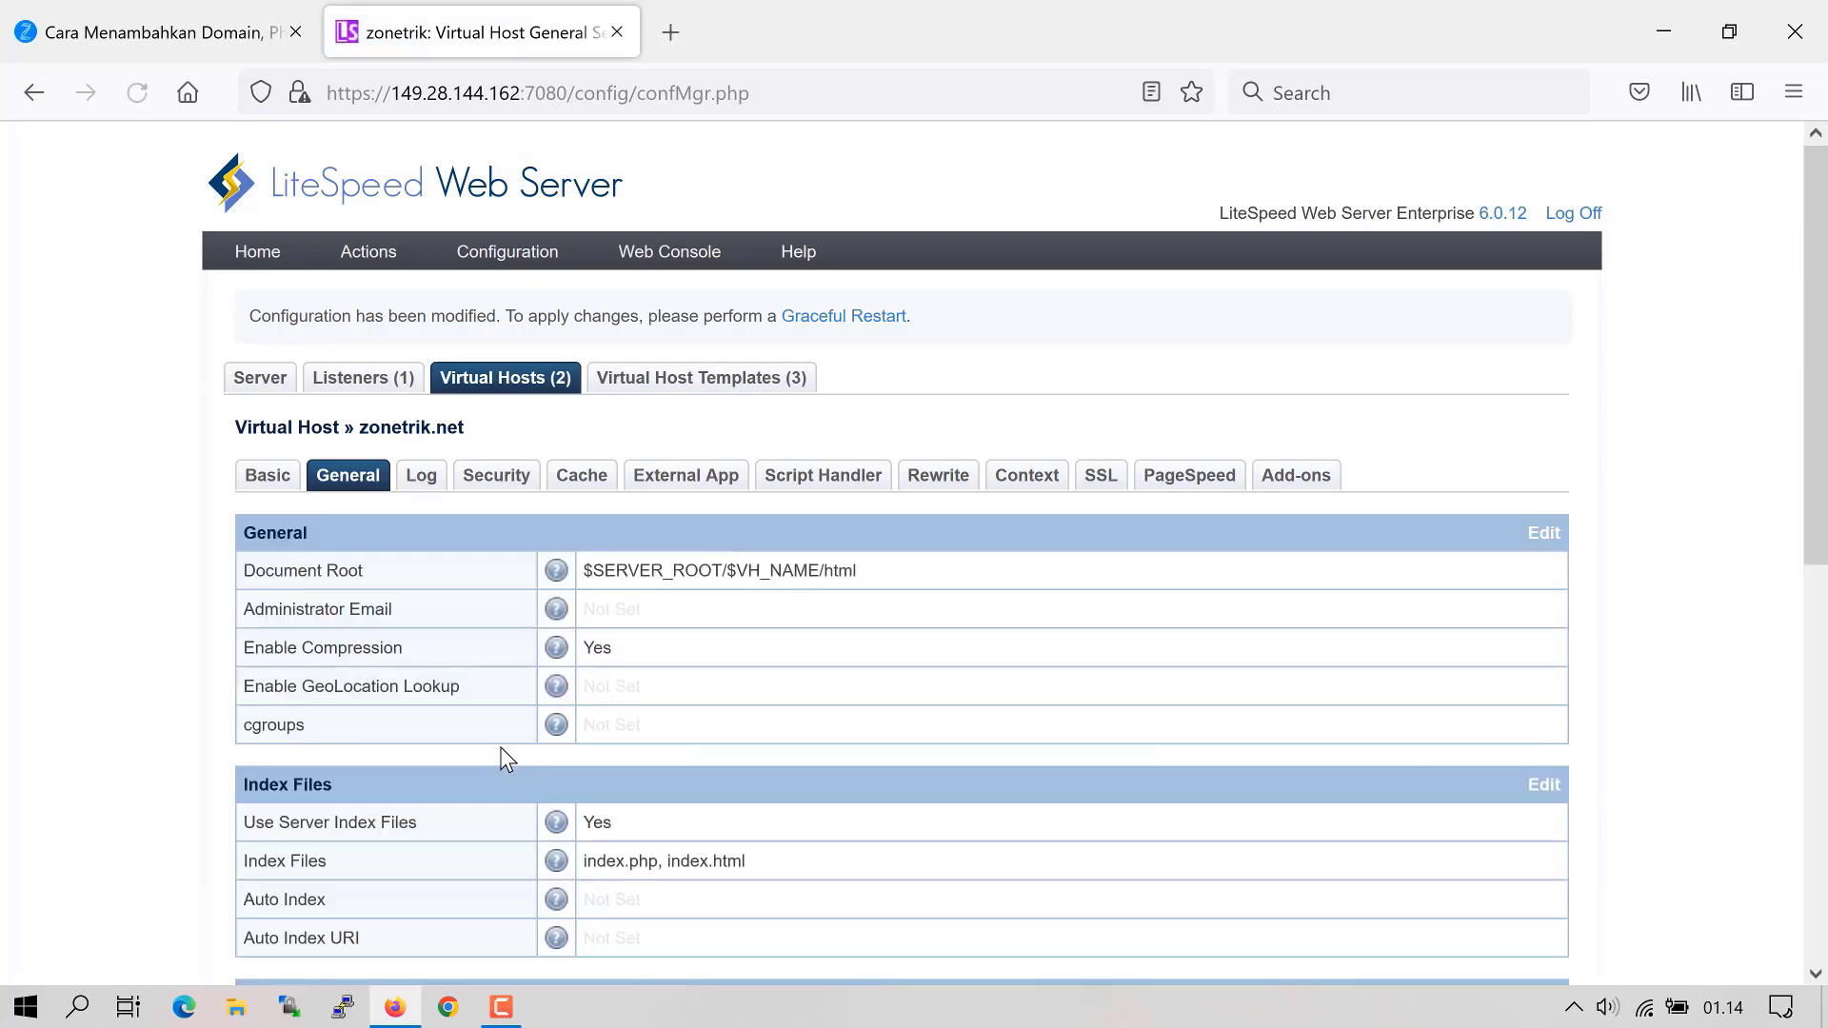
scroll(499, 746, down, 3)
scroll(695, 776, down, 6)
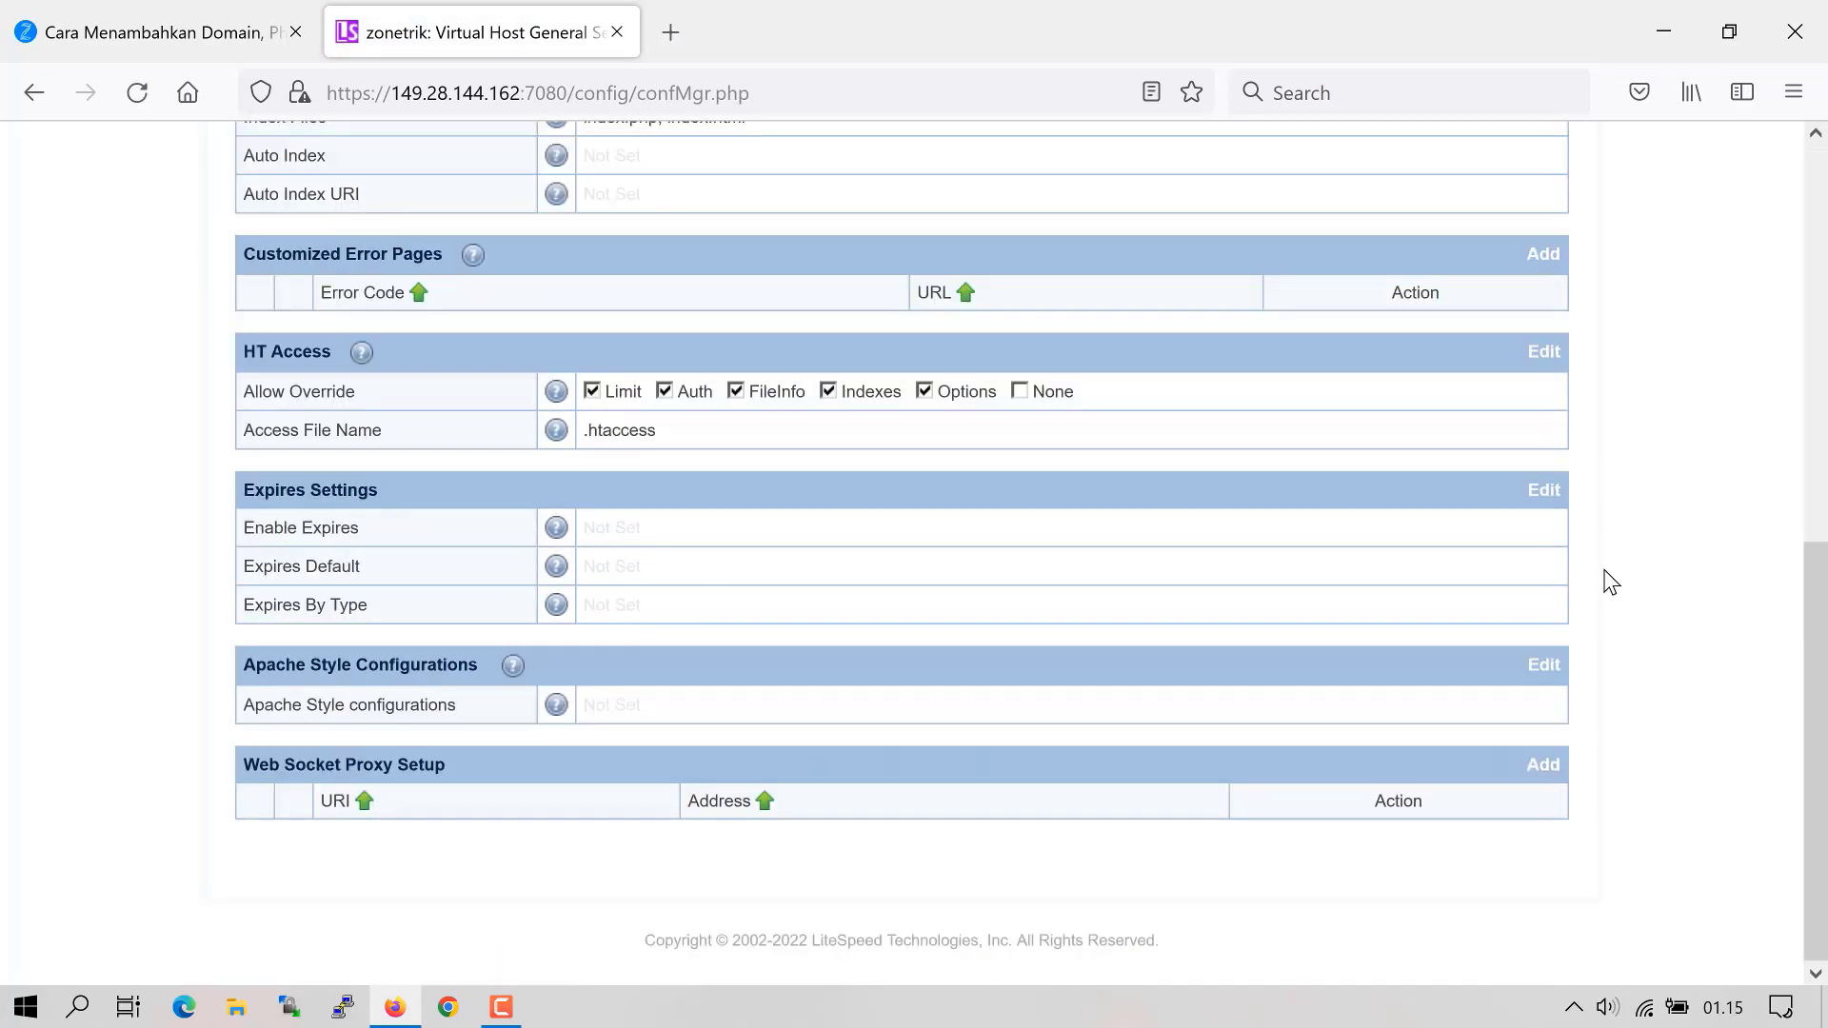
- Enable Expires and paste the one-year by-type rules for images, CSS, scripts and fonts
click(1544, 493)
click(600, 701)
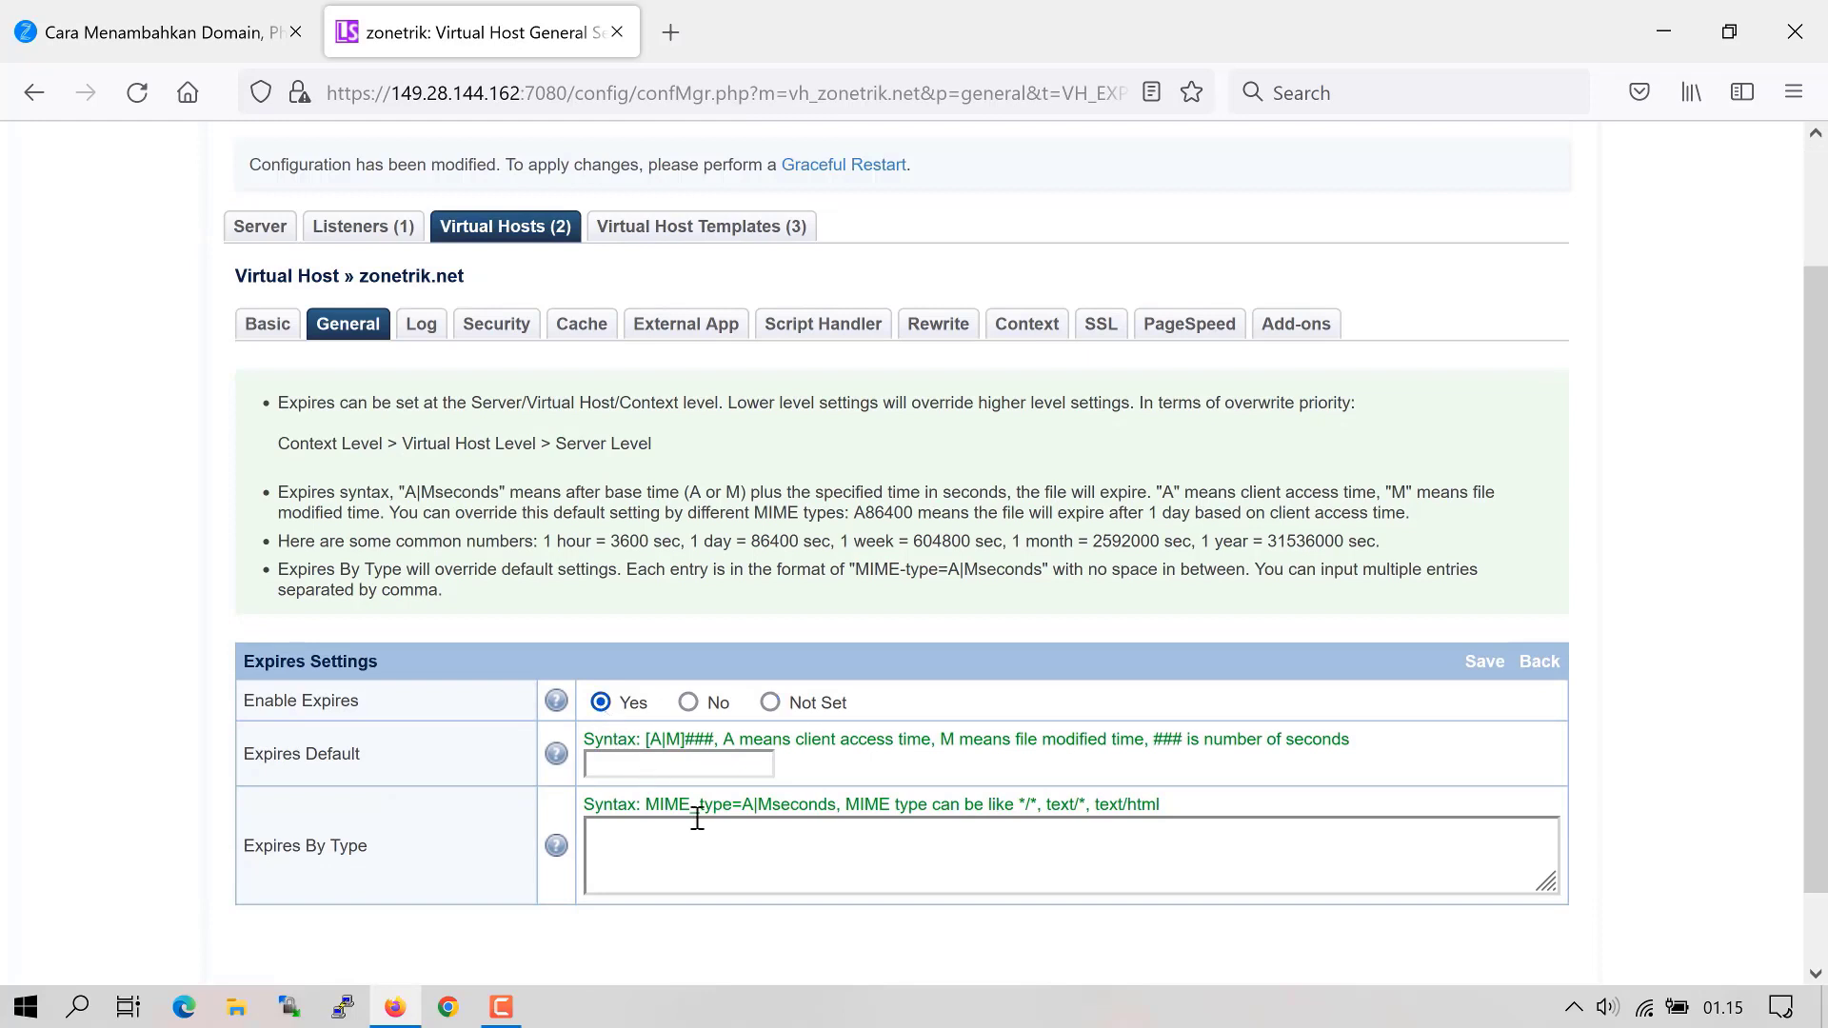
click(620, 841)
text(image/*=A31536000, text/css=A31536000, application/x-javascript=A31536000, application/javascript=A31536000, font/*=A31536000, application/x-font-ttf=A31536000)
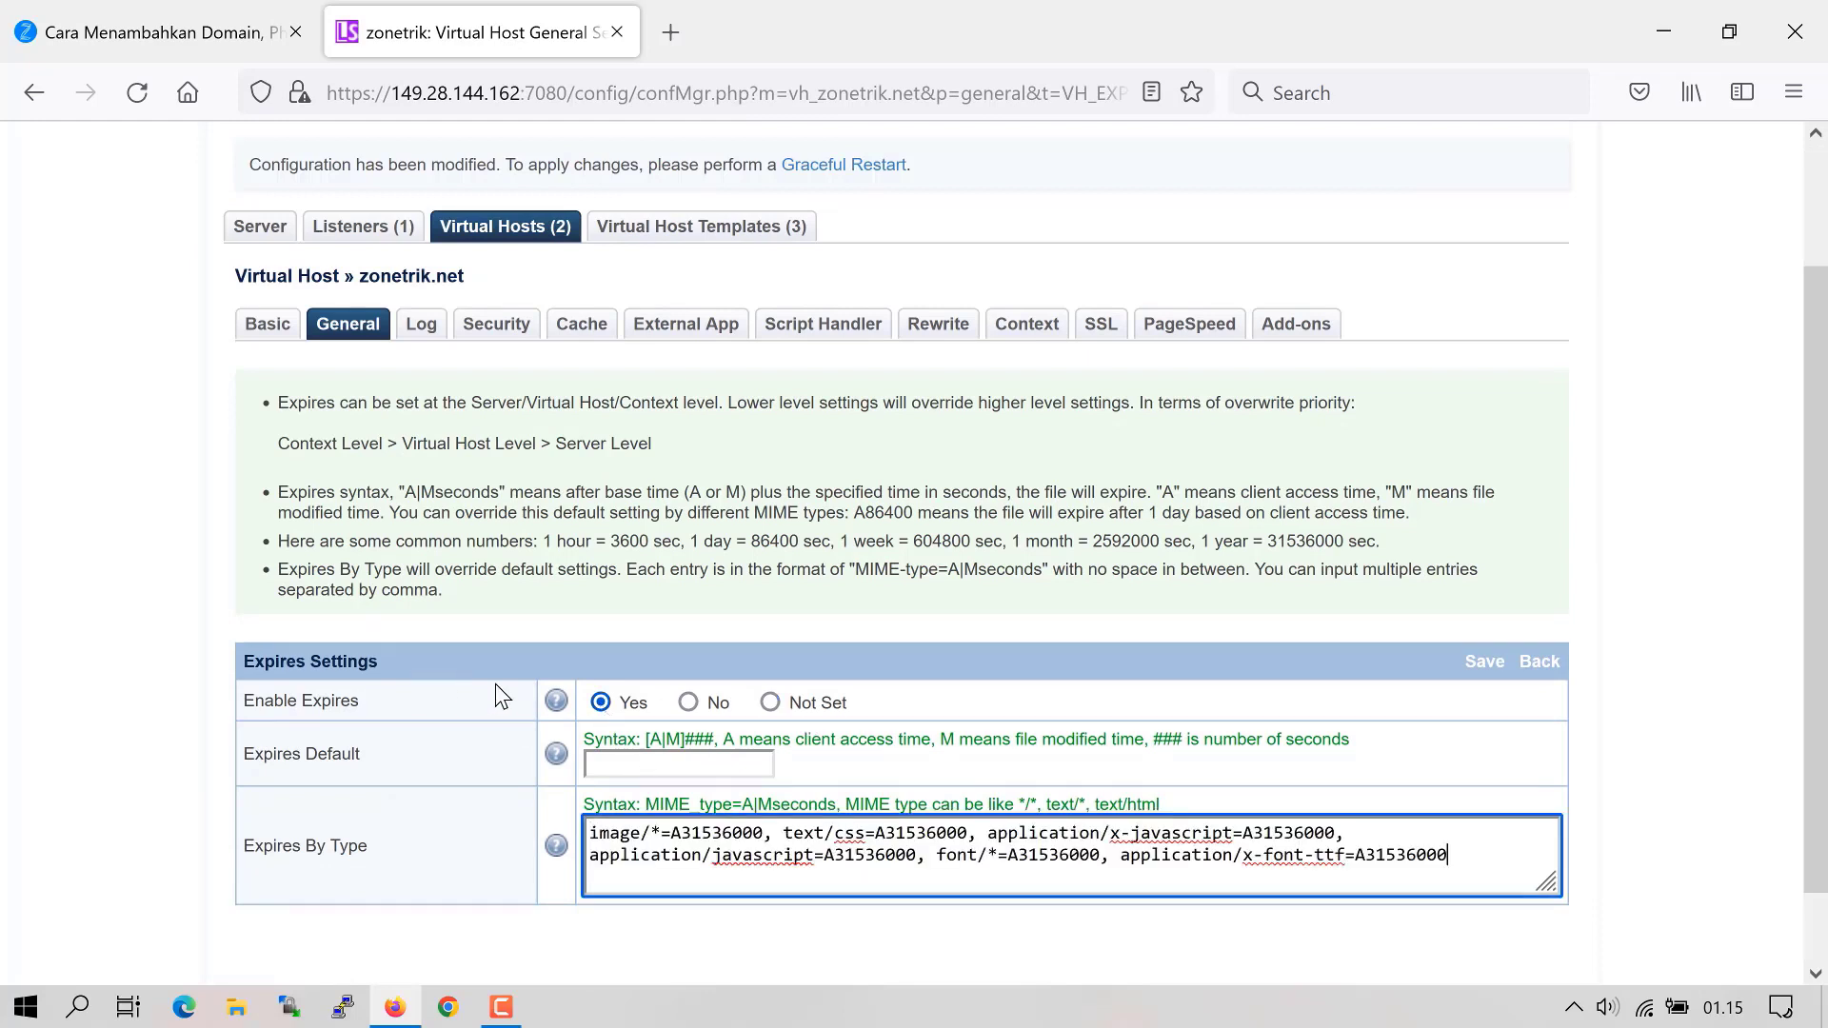
click(1485, 664)
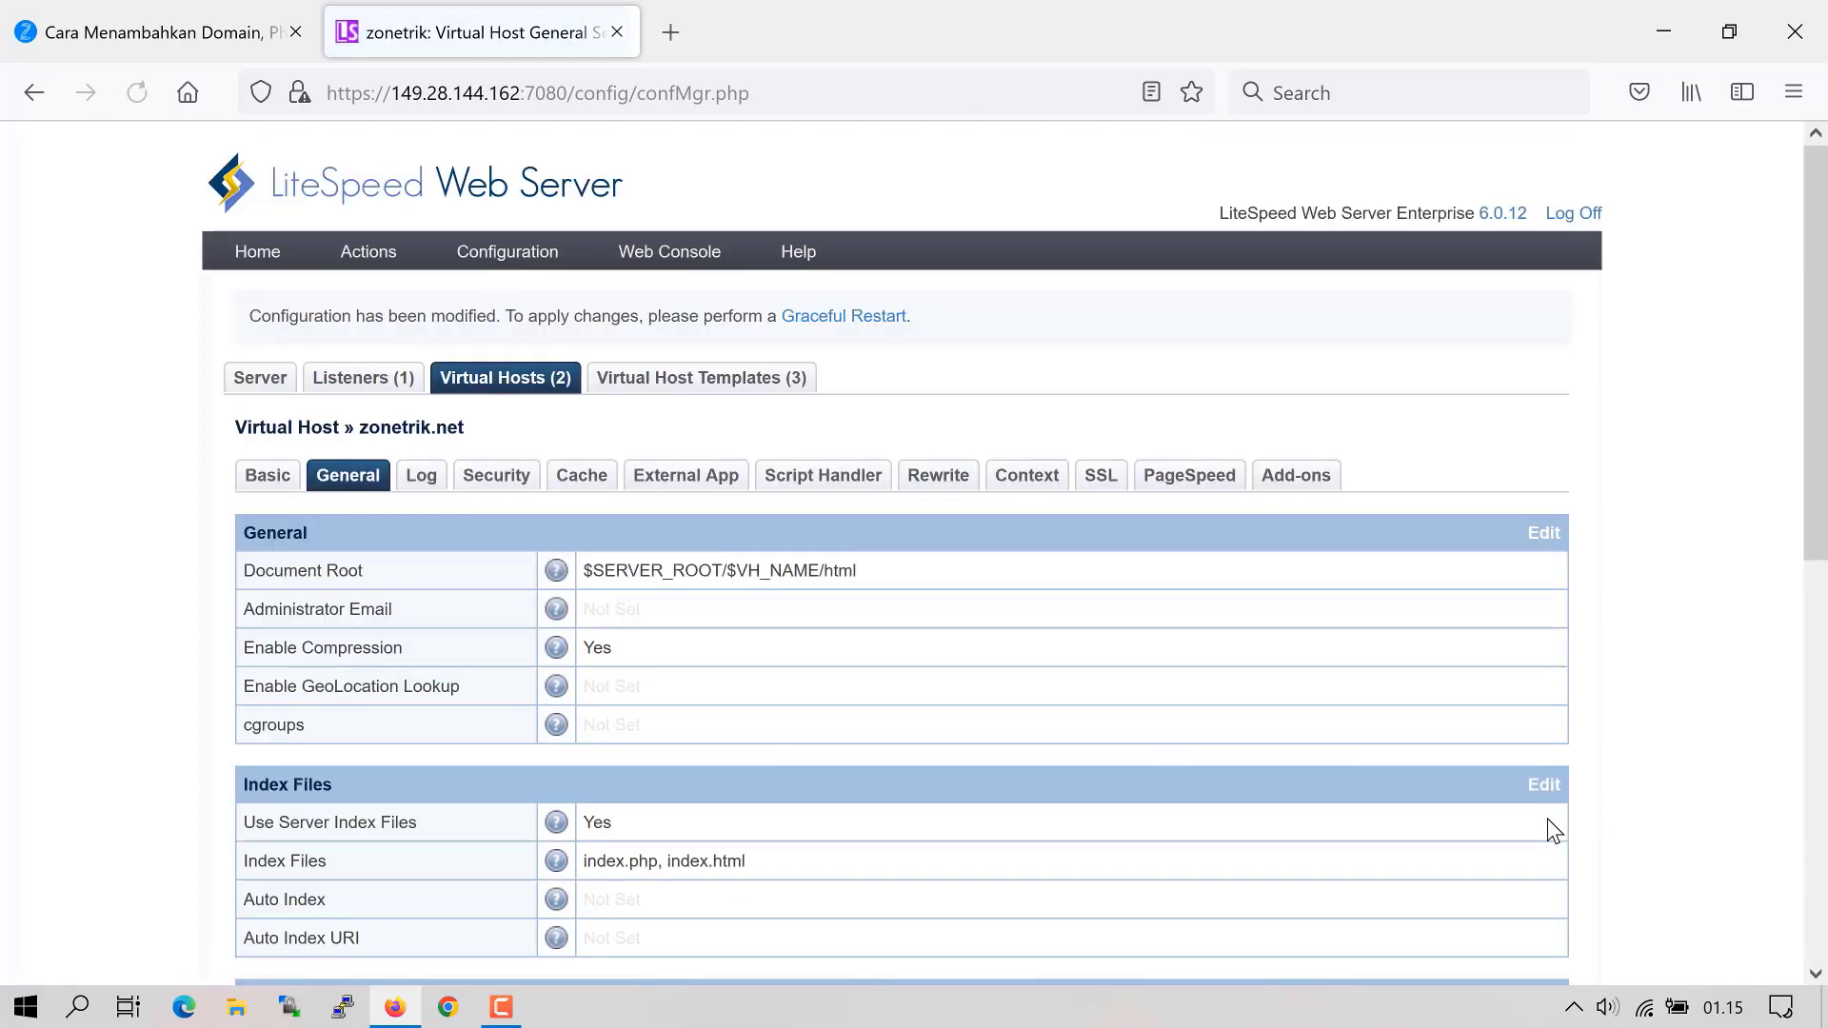
scroll(447, 618, up, 2)
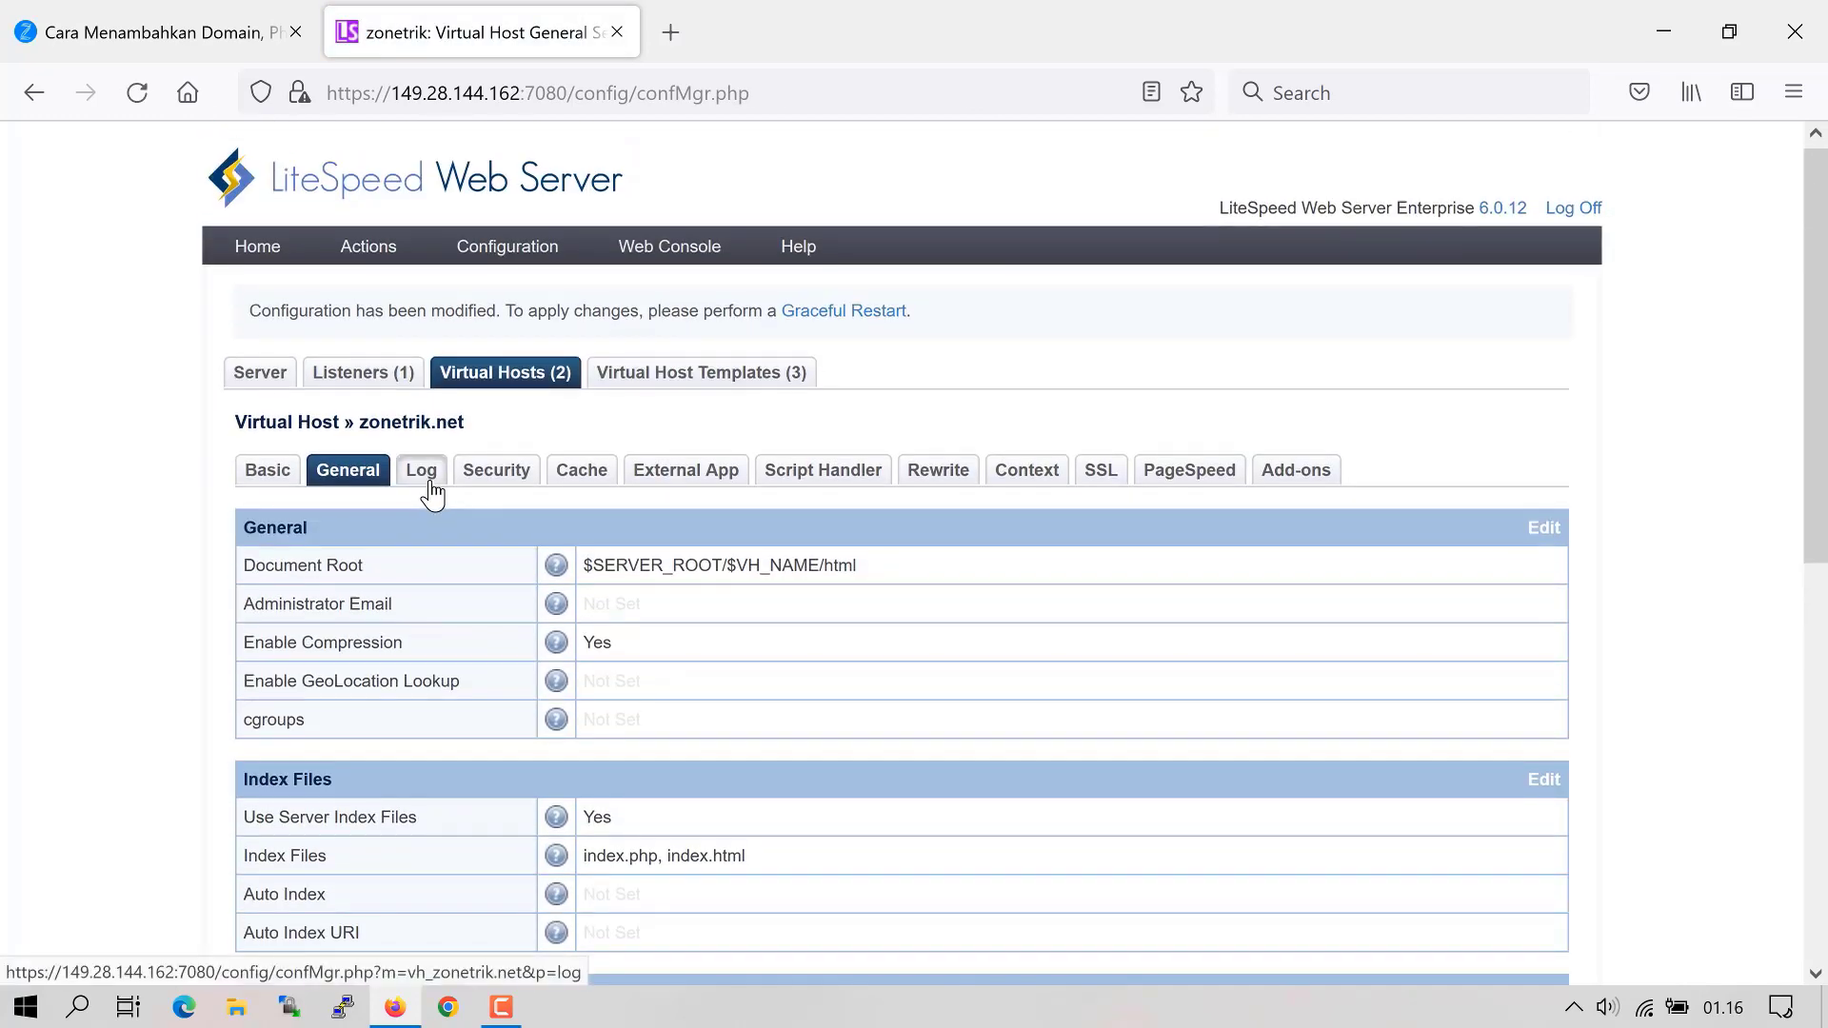
- Set zonetrik.net's log to $VH_ROOT/logs/error_log, rolling at 10M, kept 7 days
click(421, 473)
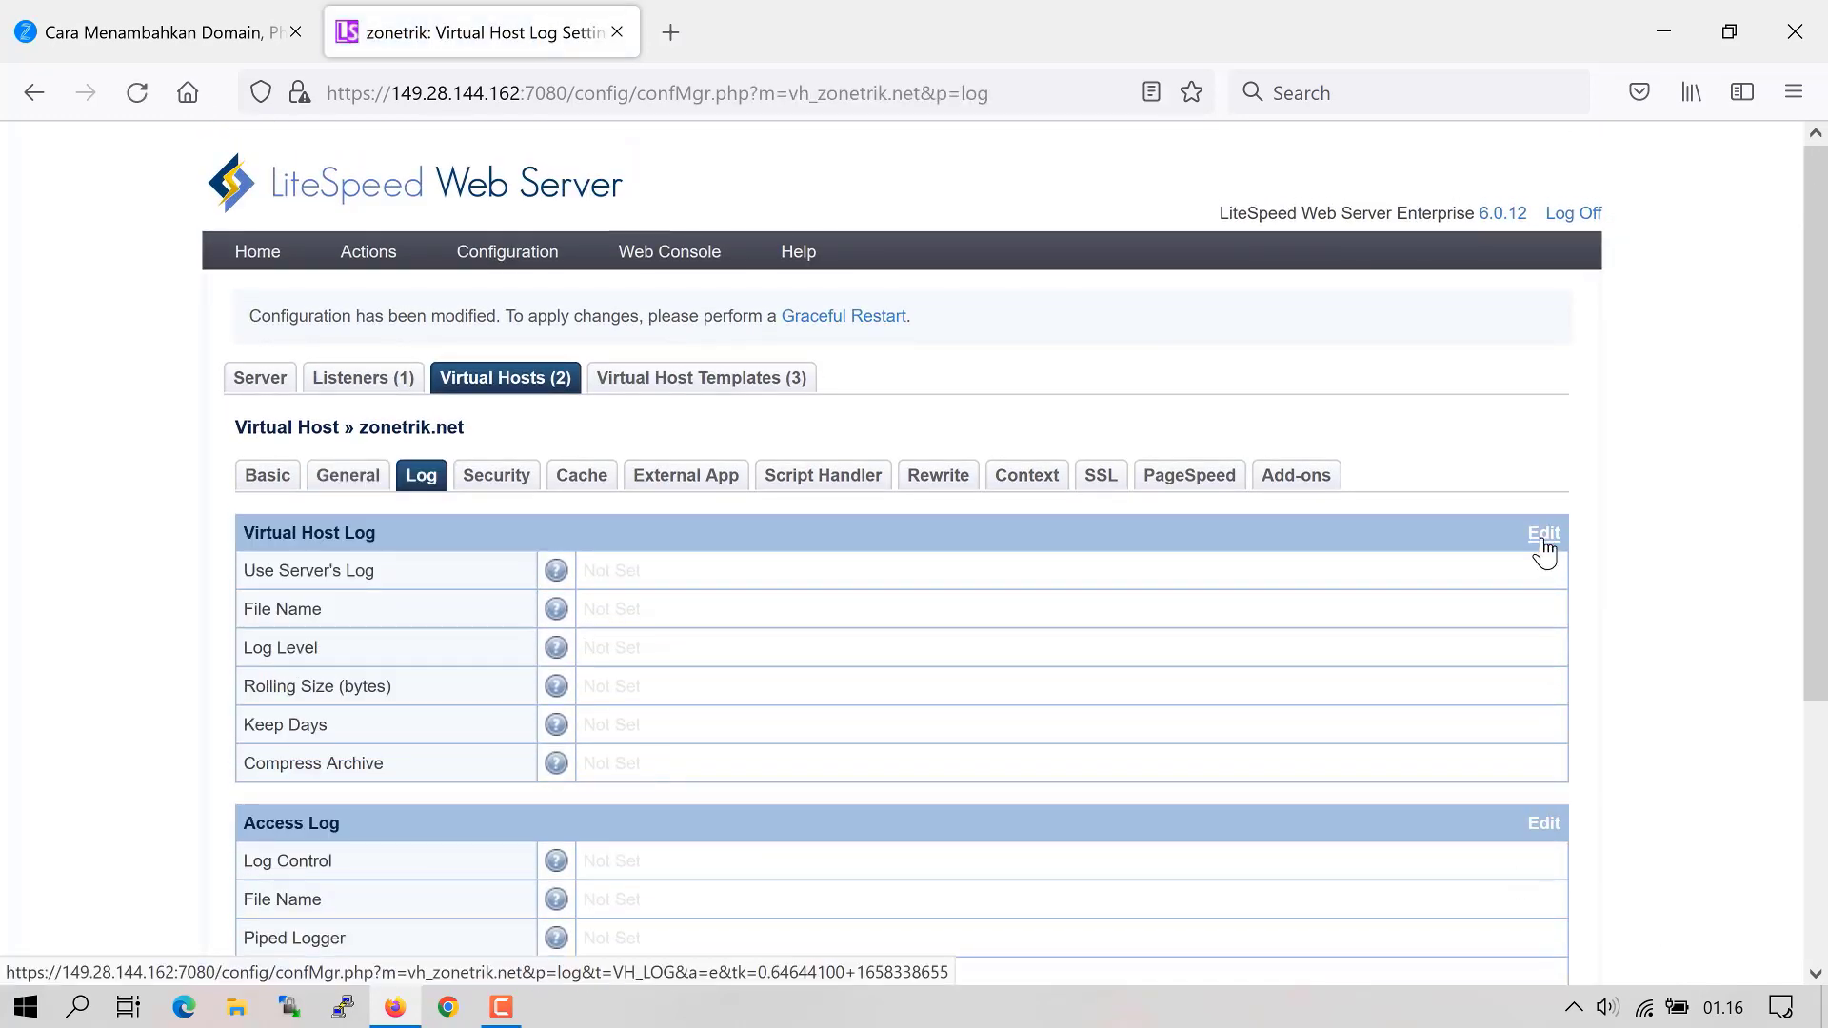
click(1544, 550)
scroll(613, 720, down, 2)
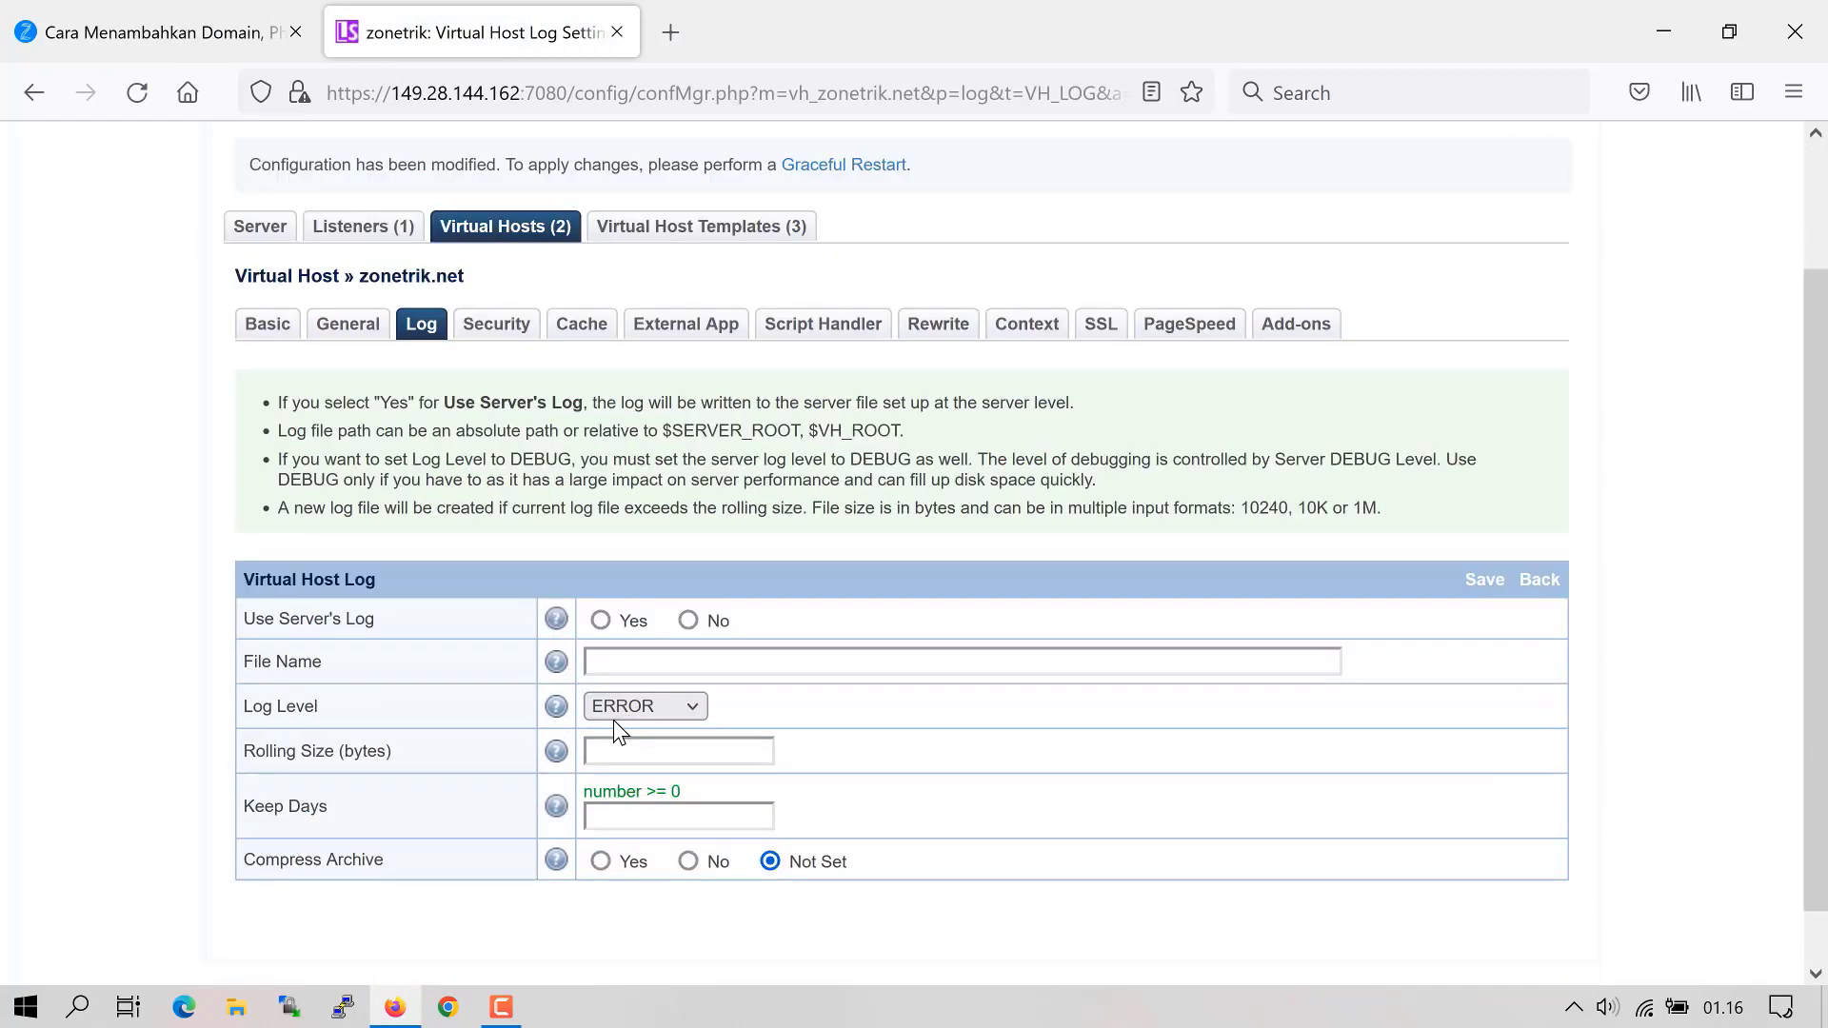
click(601, 621)
click(626, 663)
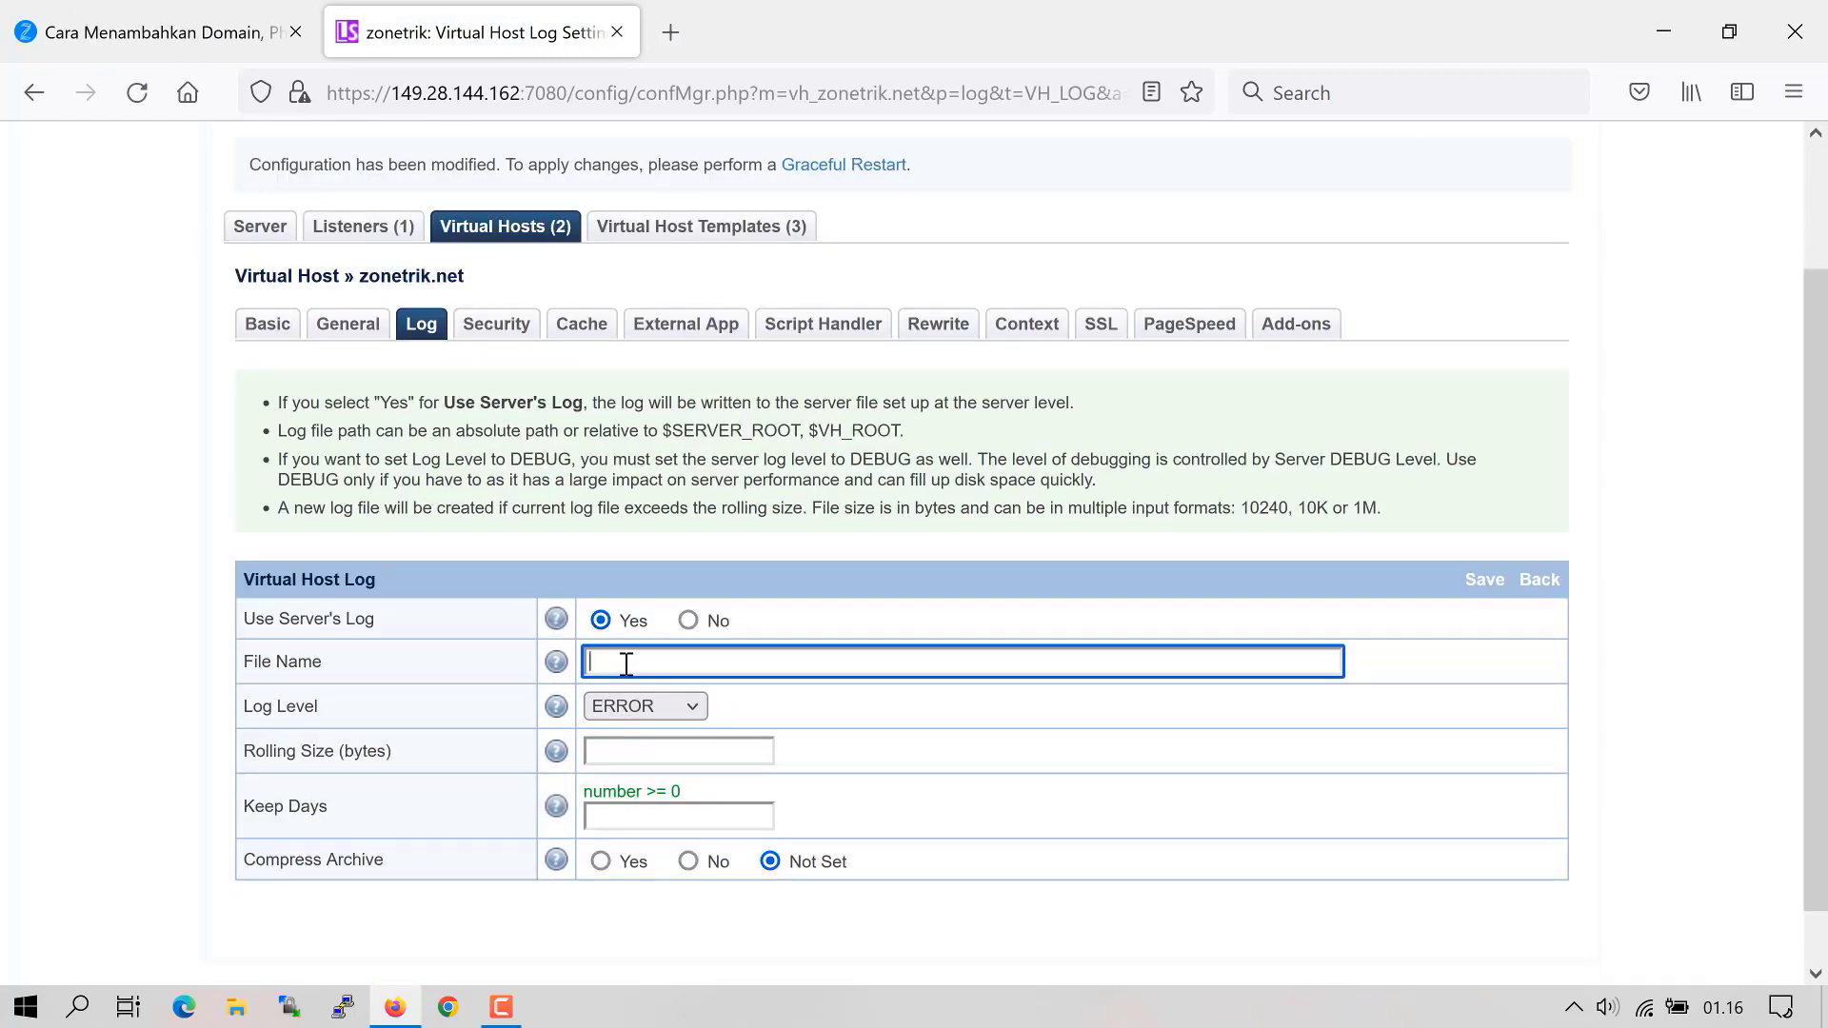
text($VH_ROOT/logs/error_log)
click(637, 753)
text(10M)
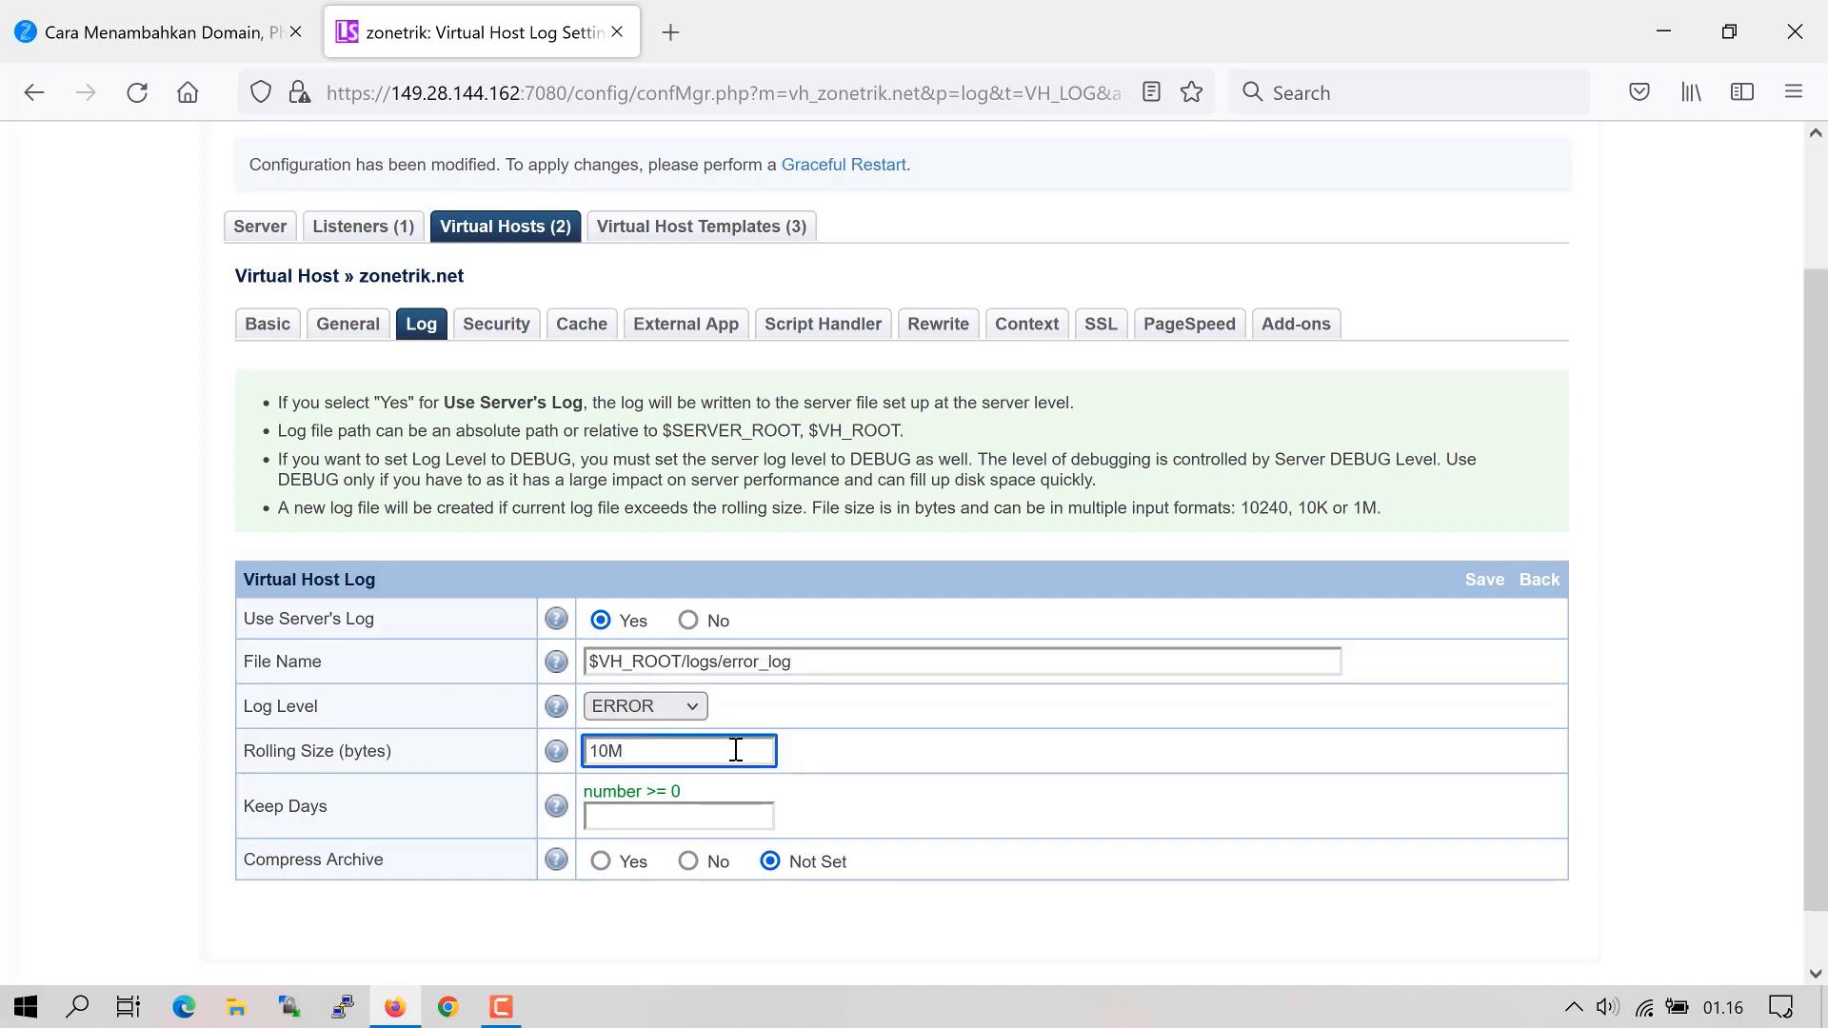
click(712, 818)
text(7)
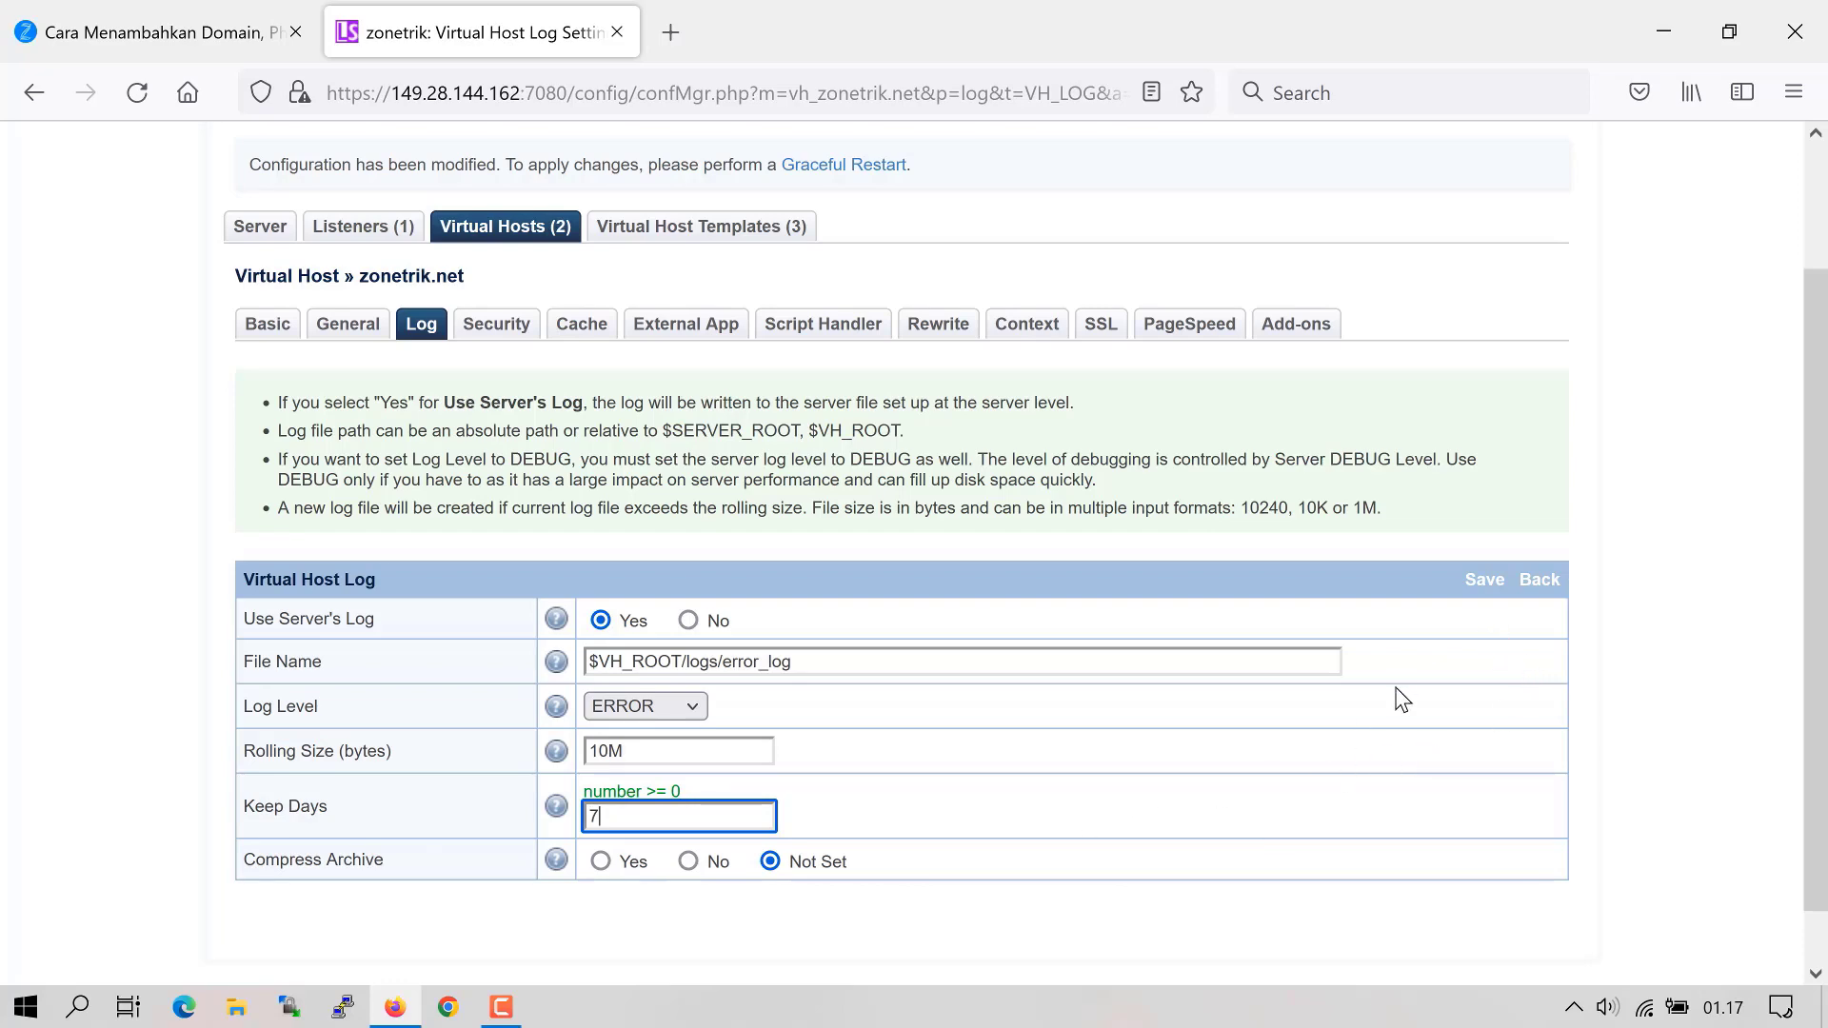
click(1484, 580)
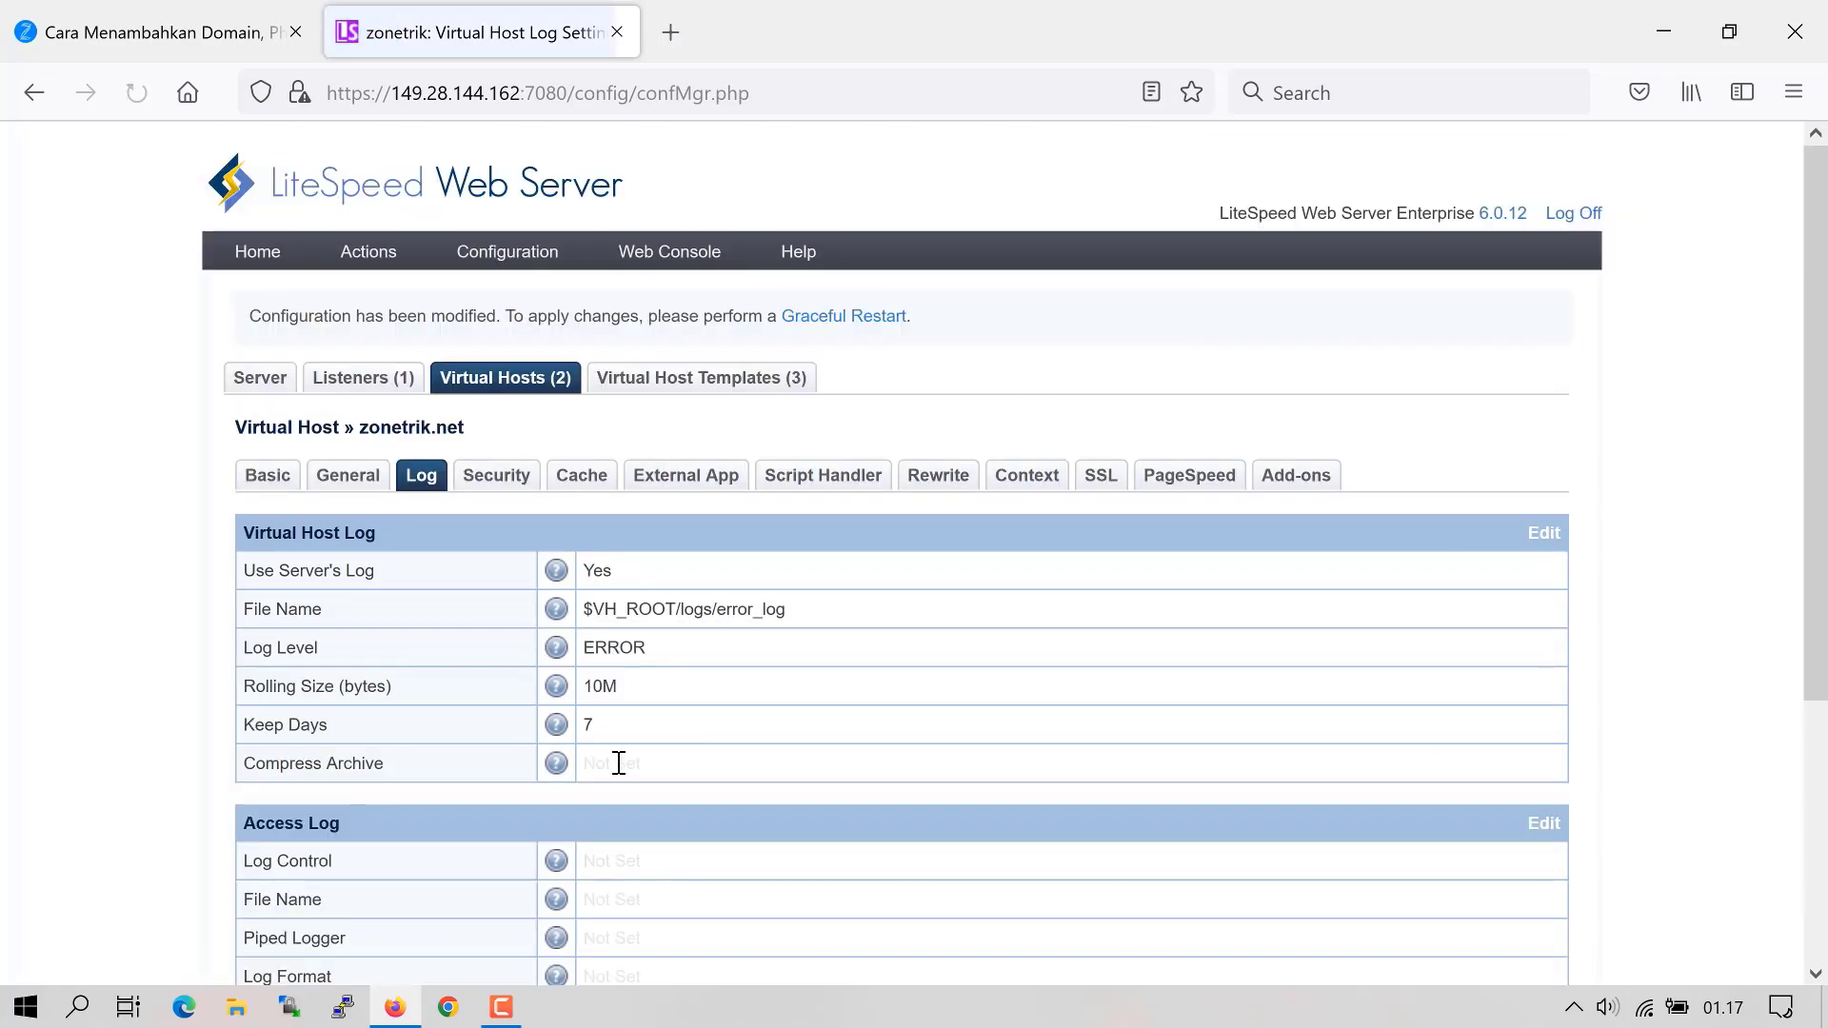
scroll(1428, 575, down, 4)
- Give the access log its own logs file name and paste the log format string
click(1544, 459)
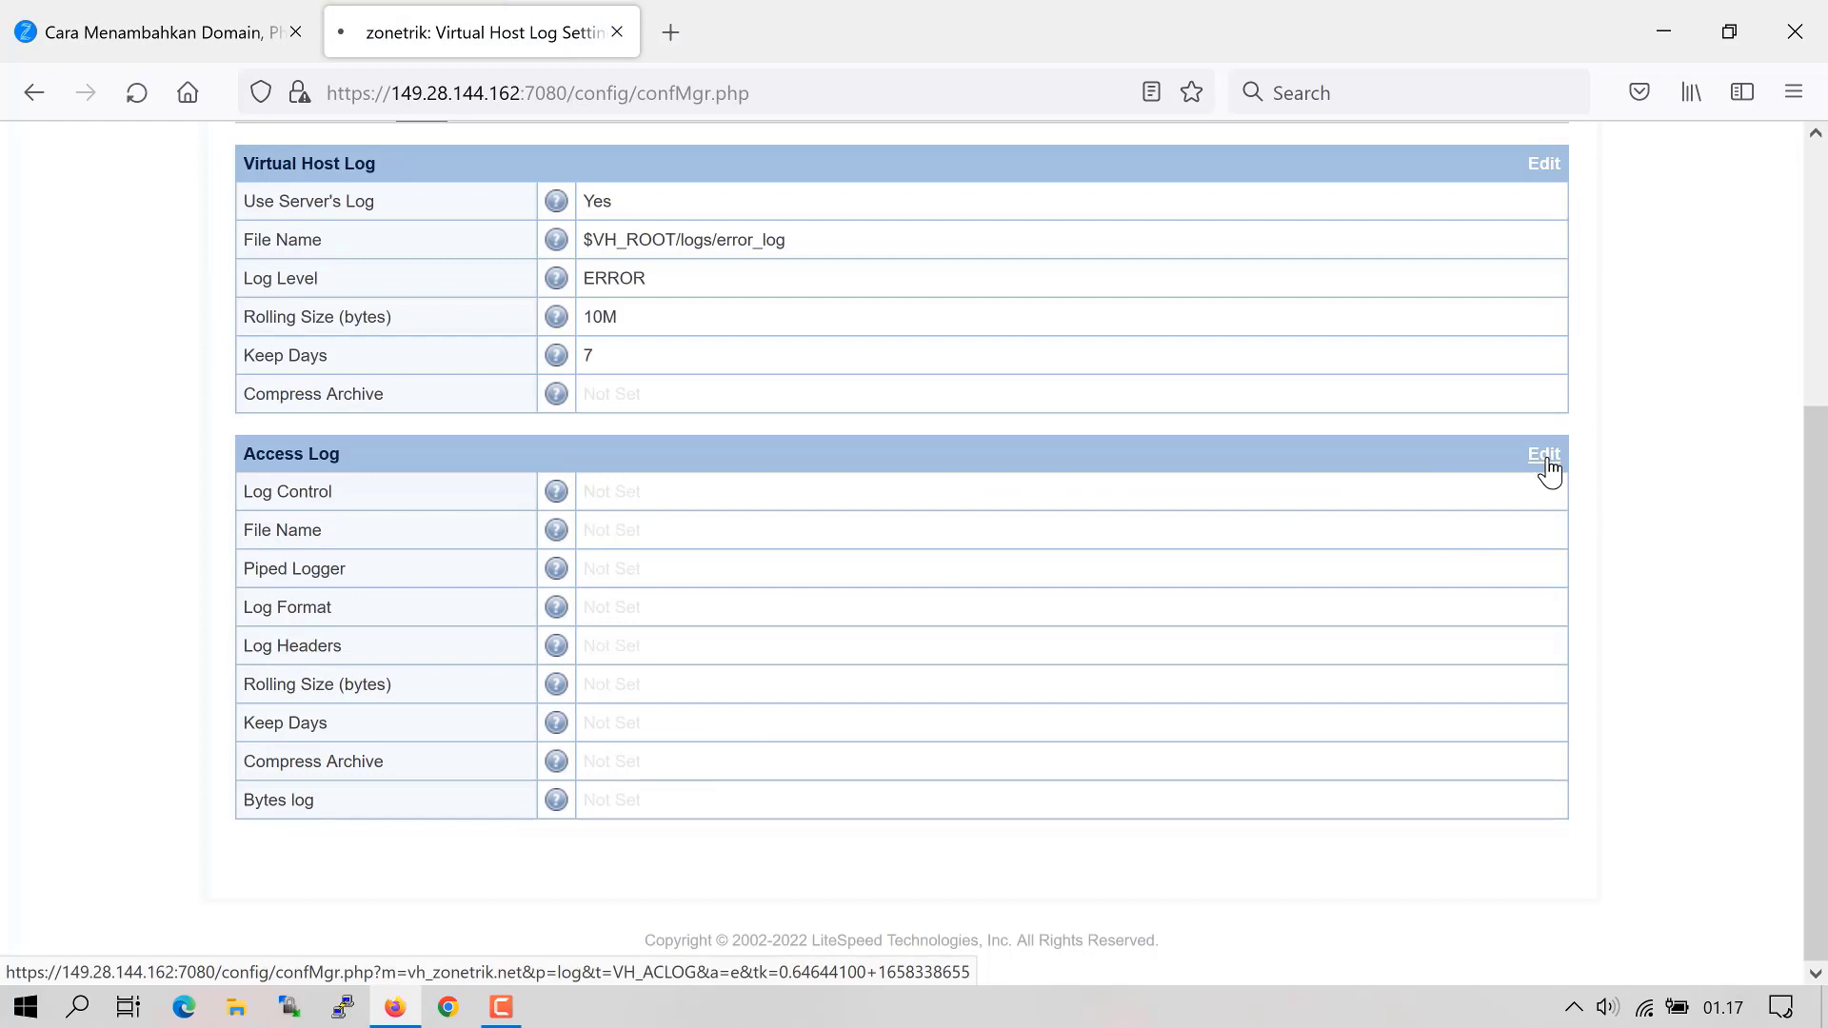
click(699, 618)
text($)
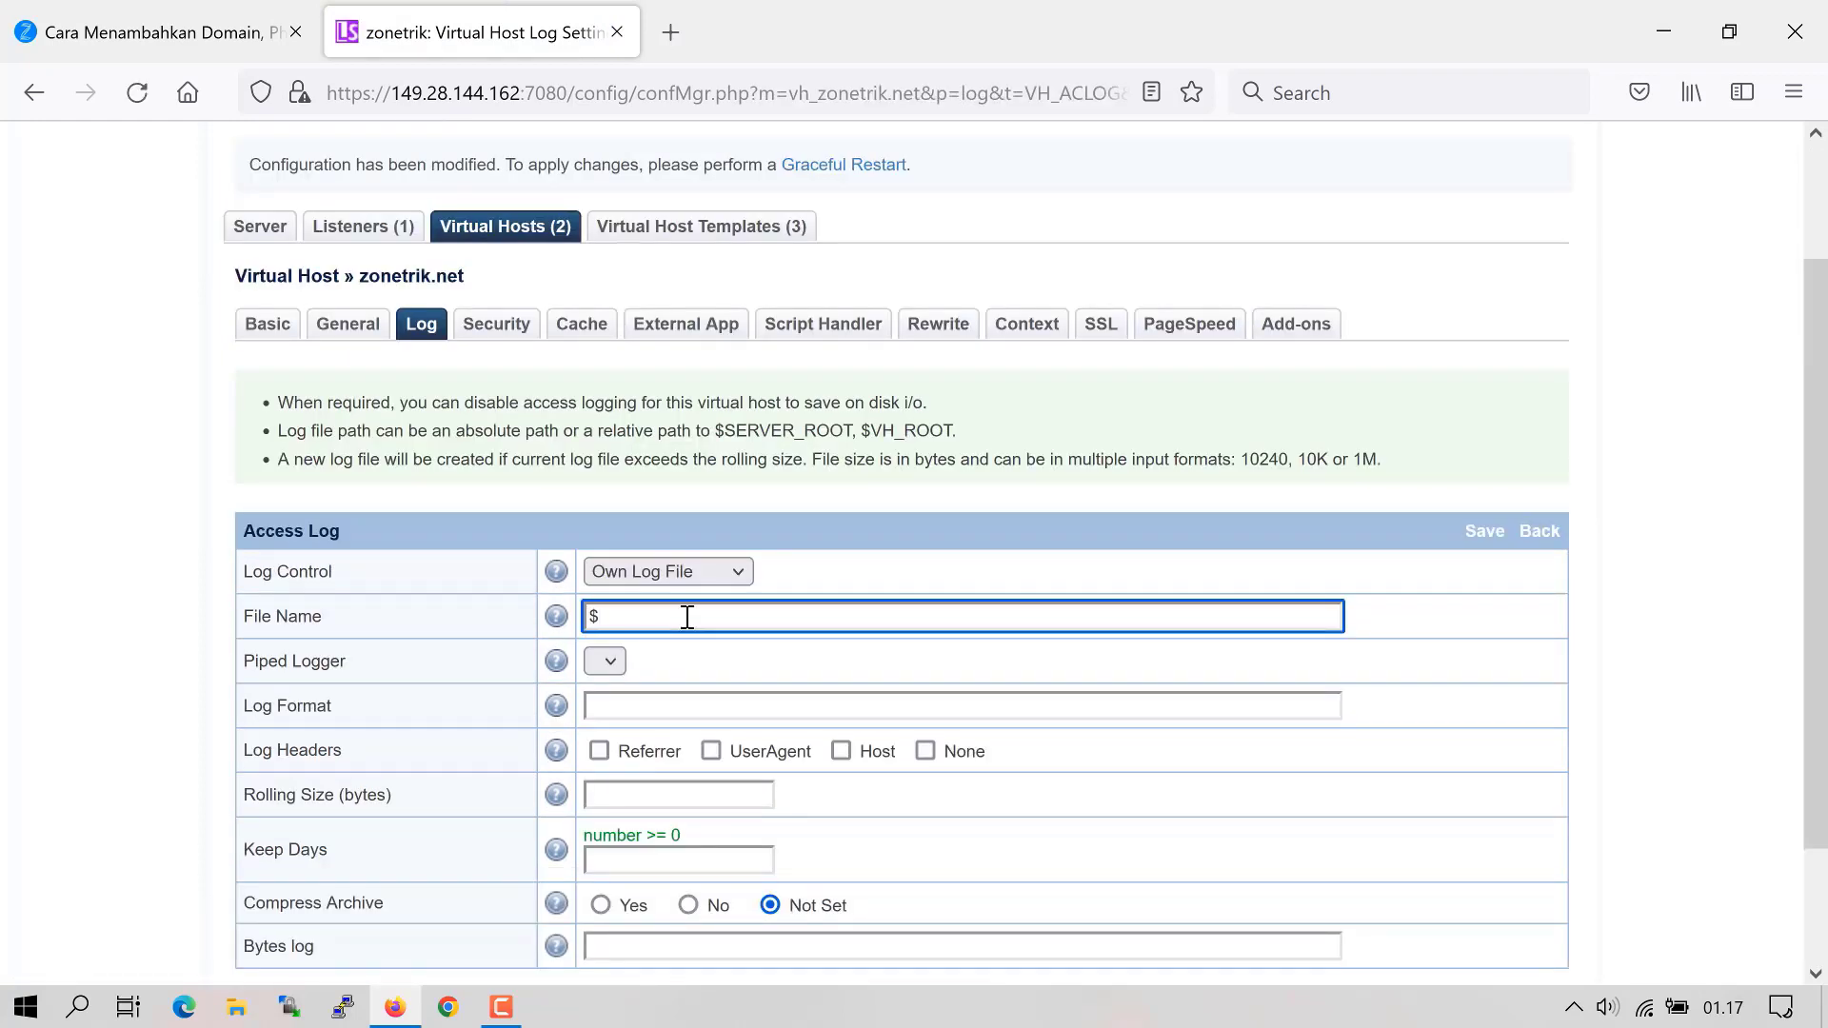
text(VHR)
text(ROOT)
text(/logs/acess)
text(_log)
click(663, 701)
text("%h %l %u %t \"%r\" %>s %b \"%{Referer}i\" \"%{User-agent}i\"")
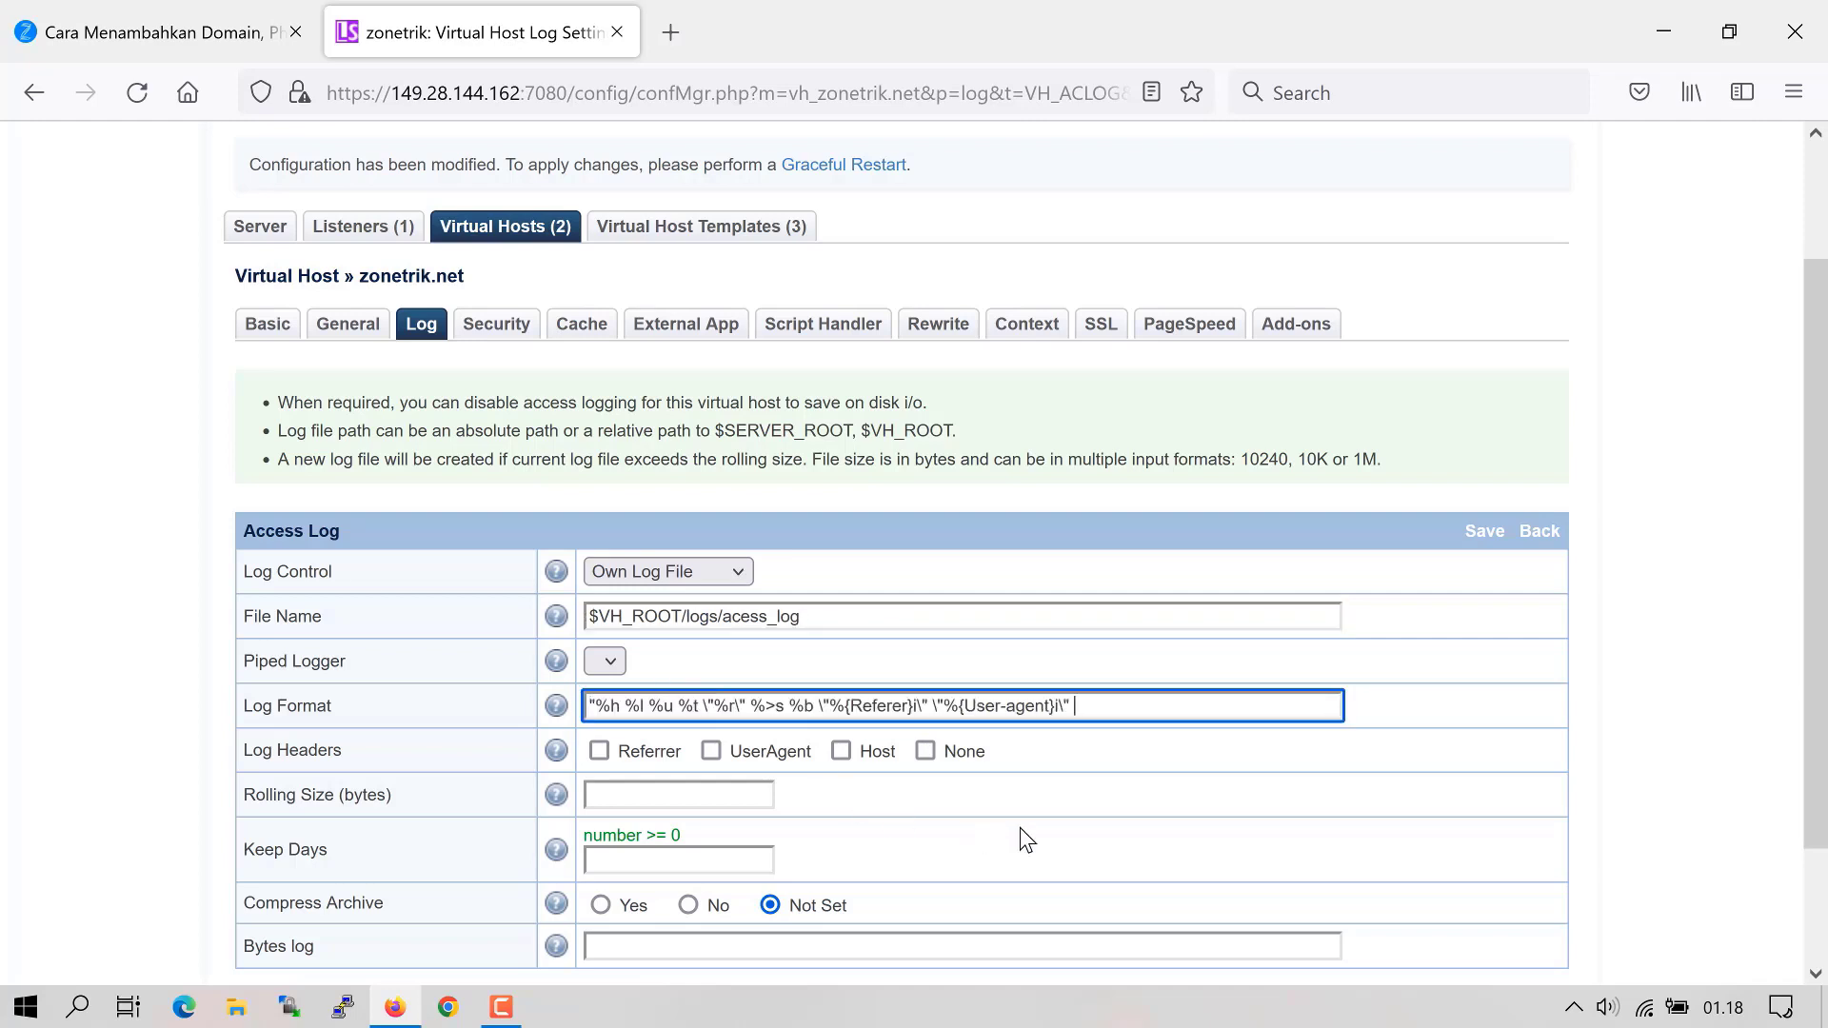
click(1057, 825)
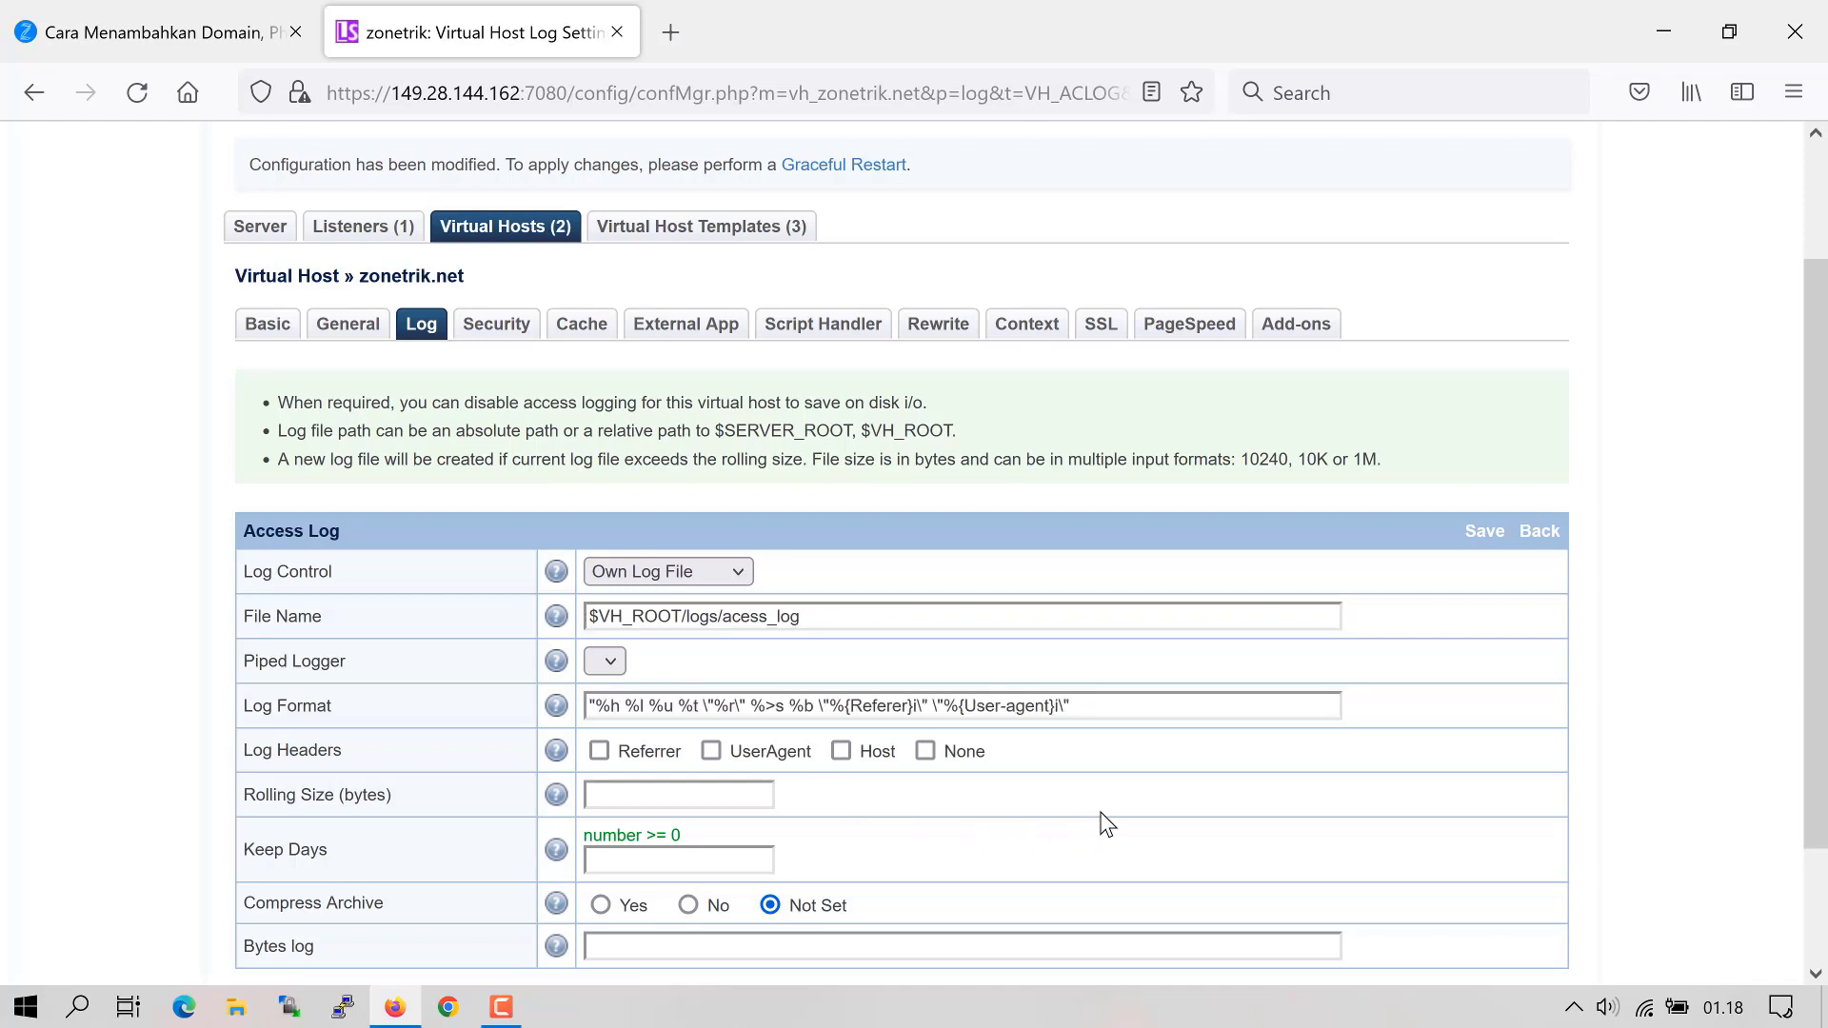
- Log Referrer, UserAgent and Host headers, roll at 10M, keep 7 days, and save
click(600, 752)
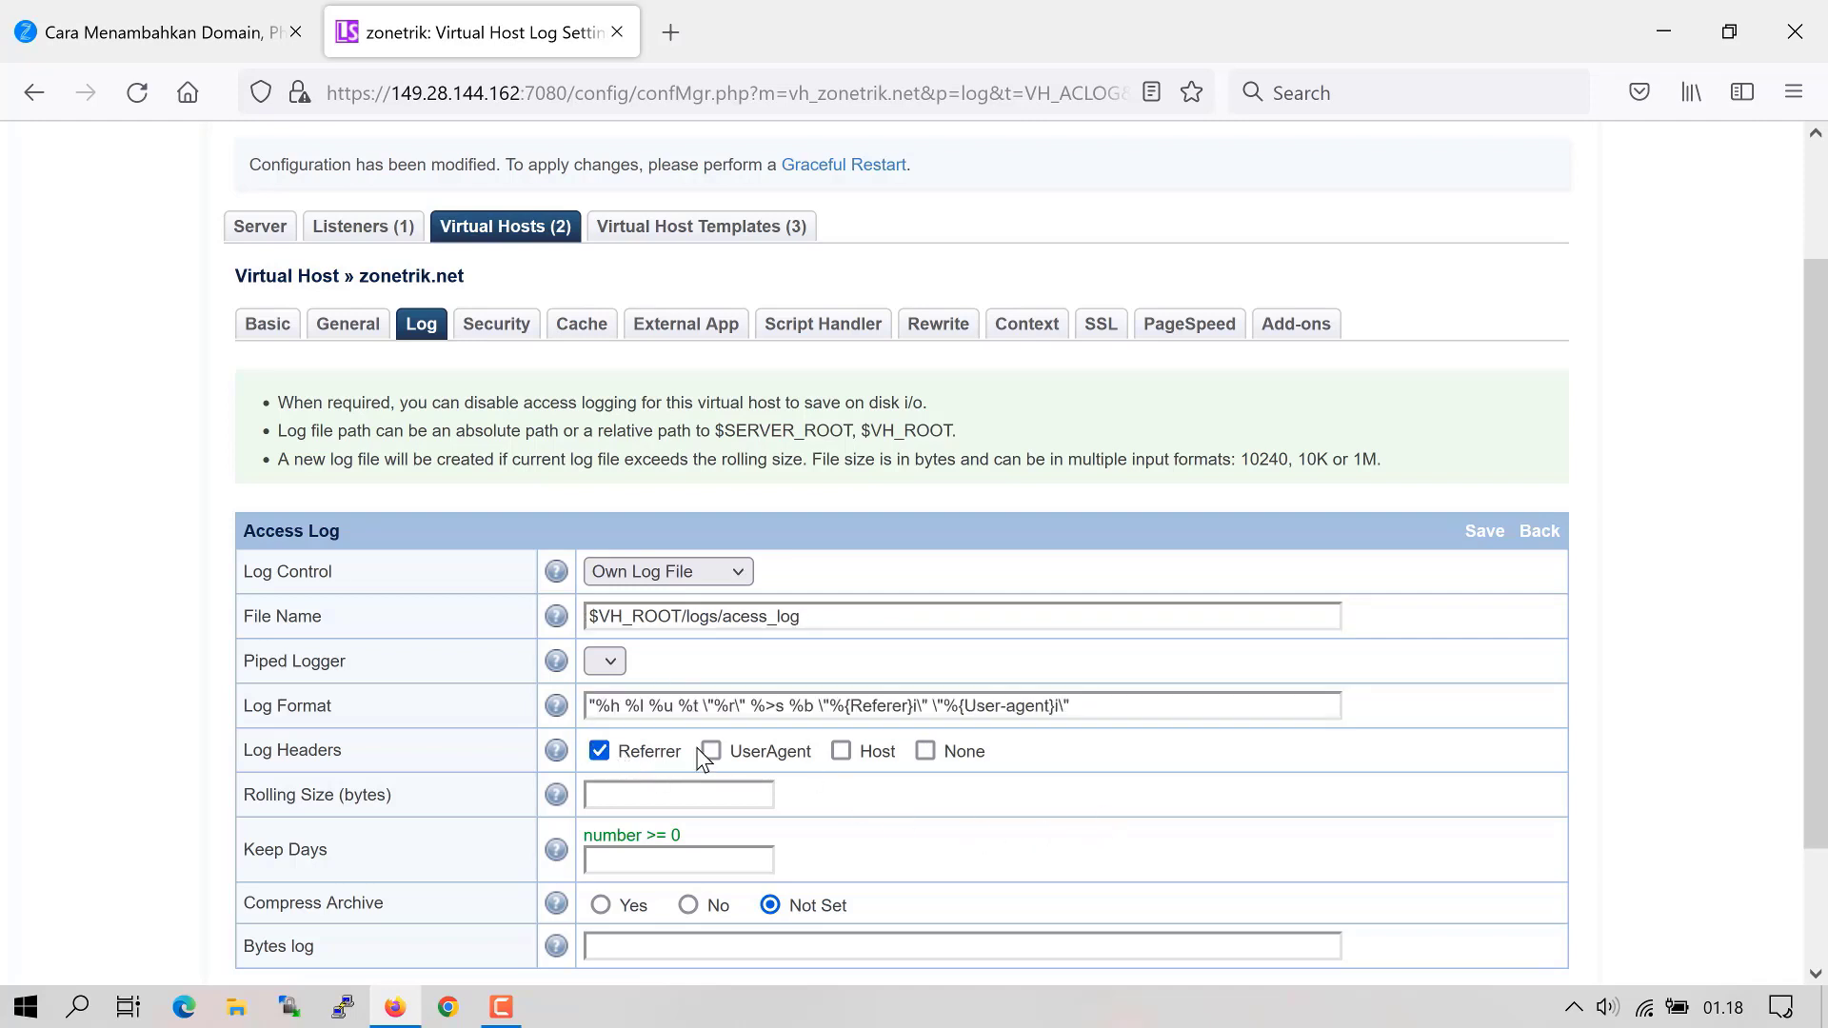
click(841, 751)
click(650, 798)
text(1)
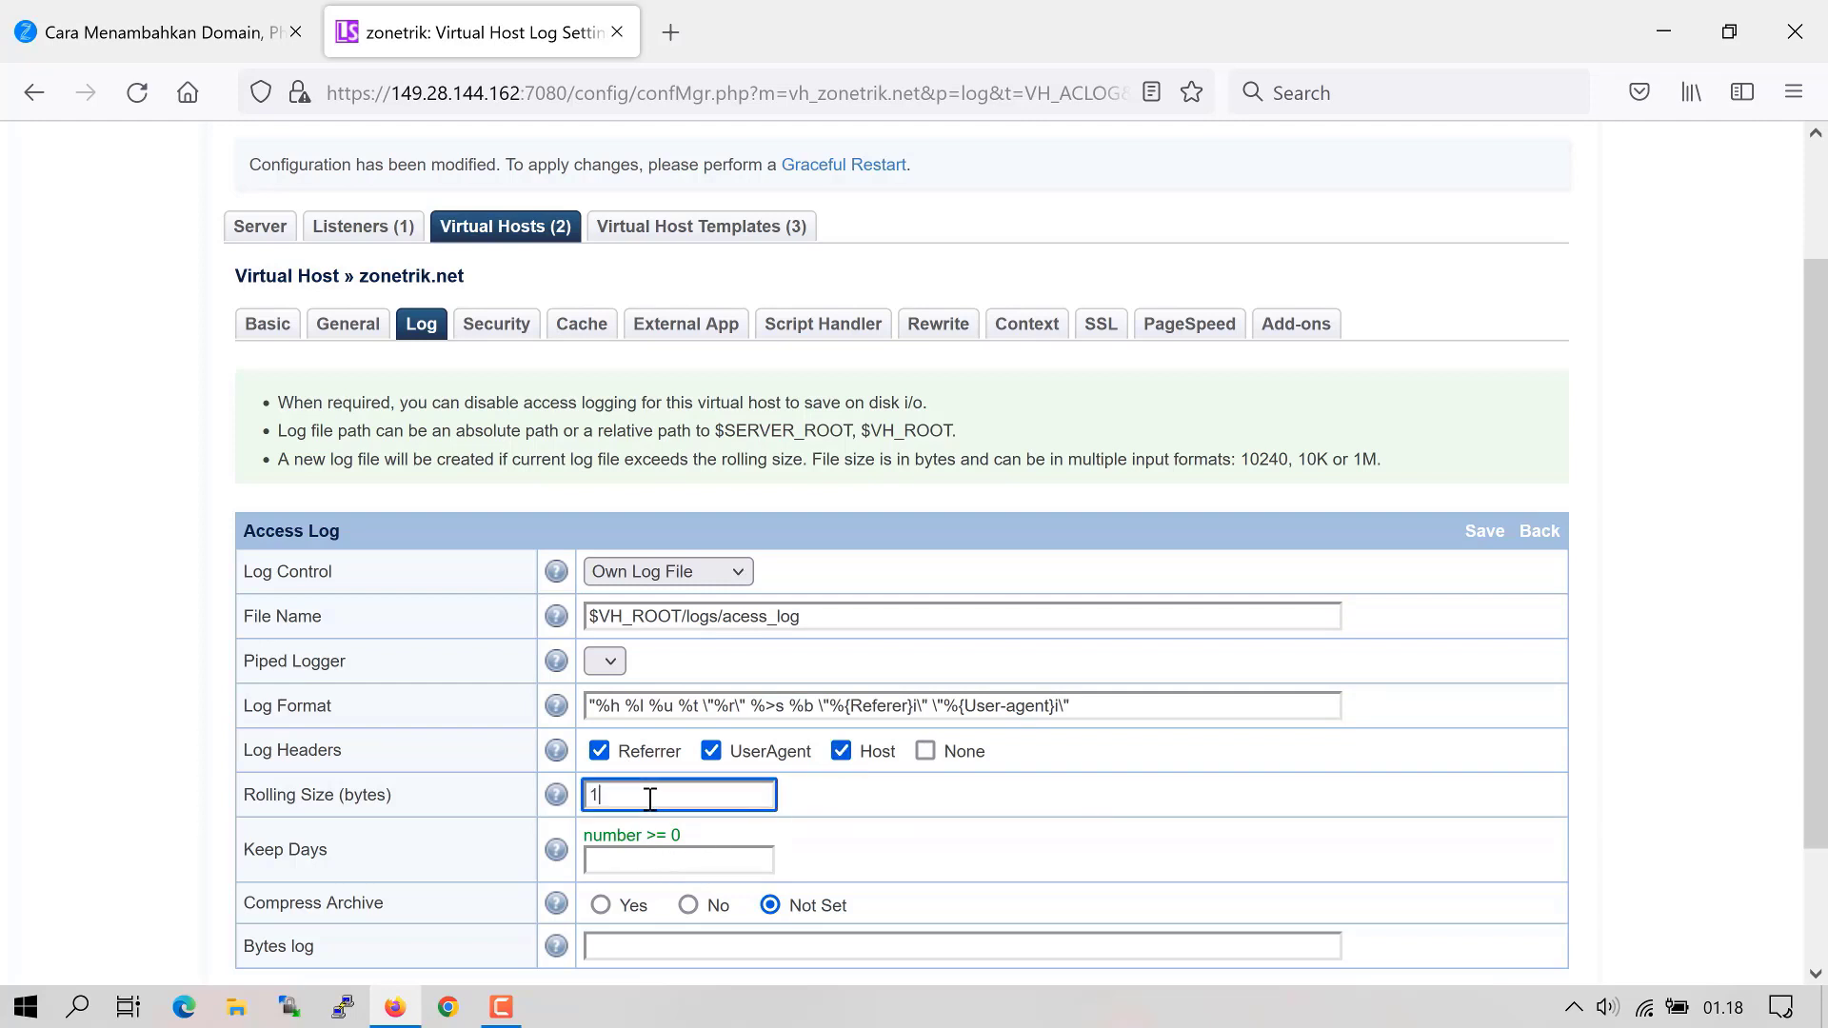
text(0M)
click(652, 862)
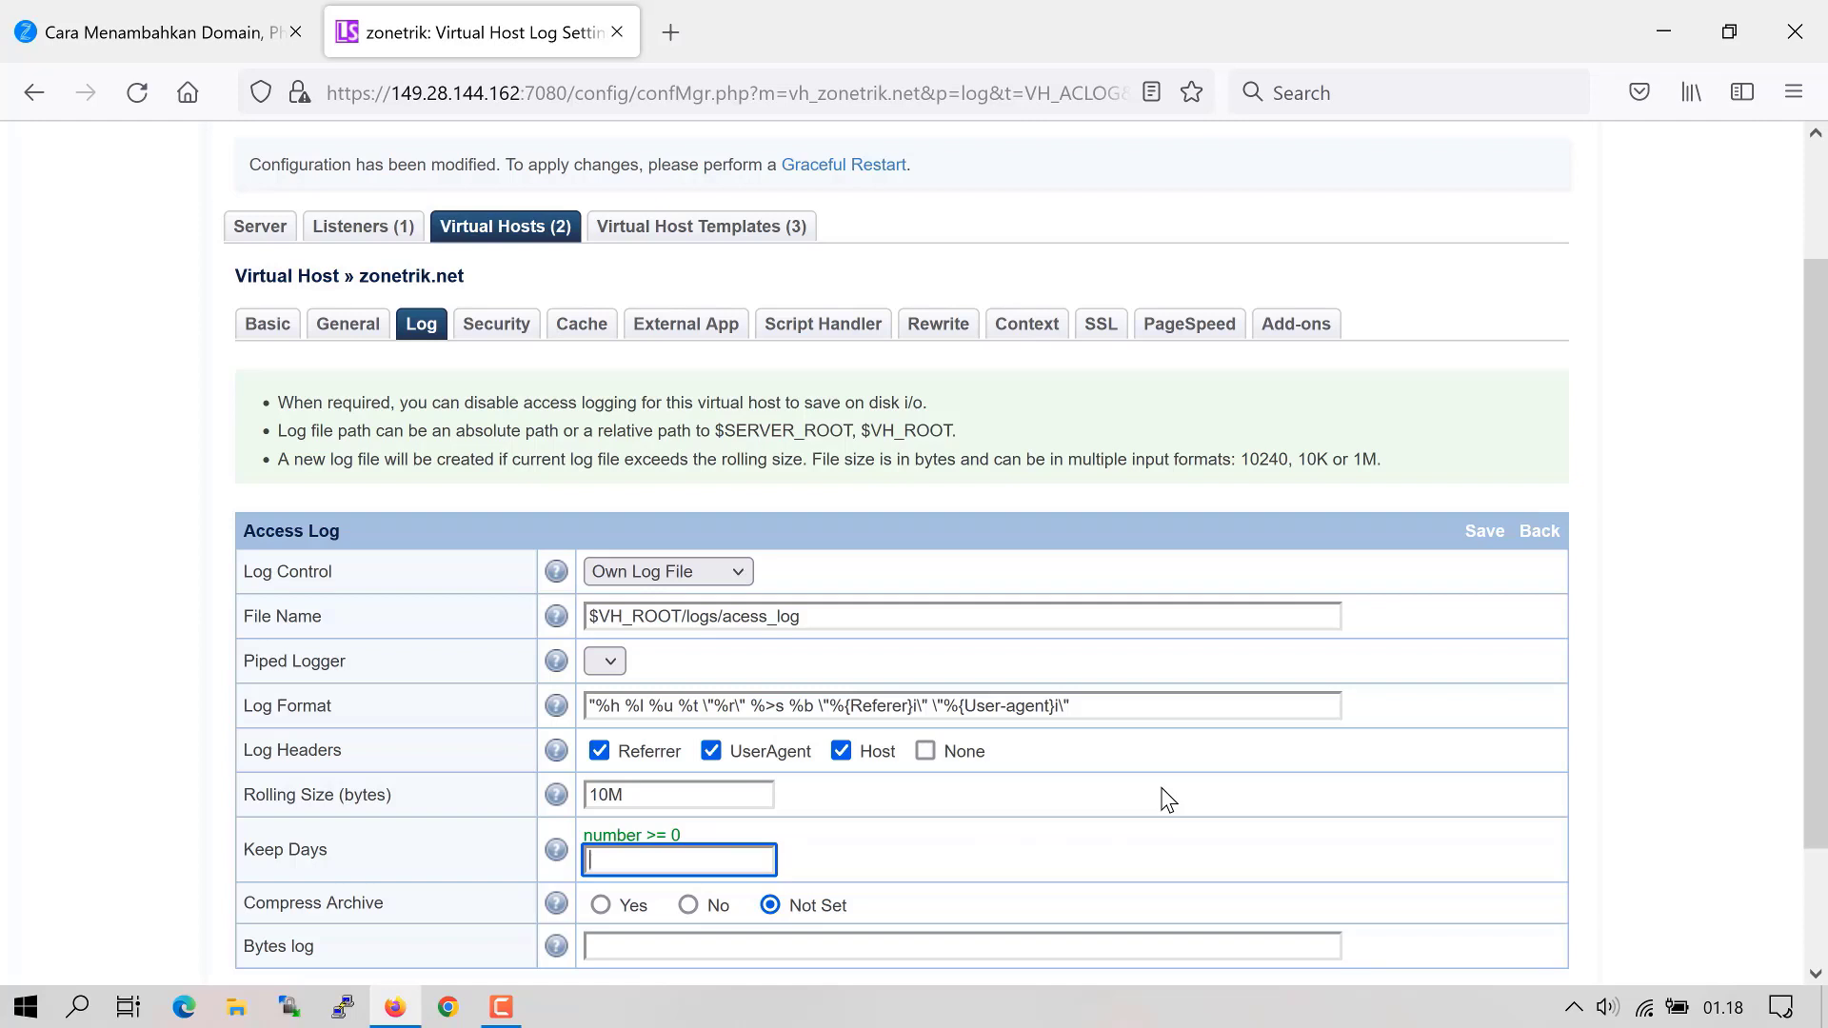
text(7)
scroll(1167, 799, down, 3)
click(1484, 380)
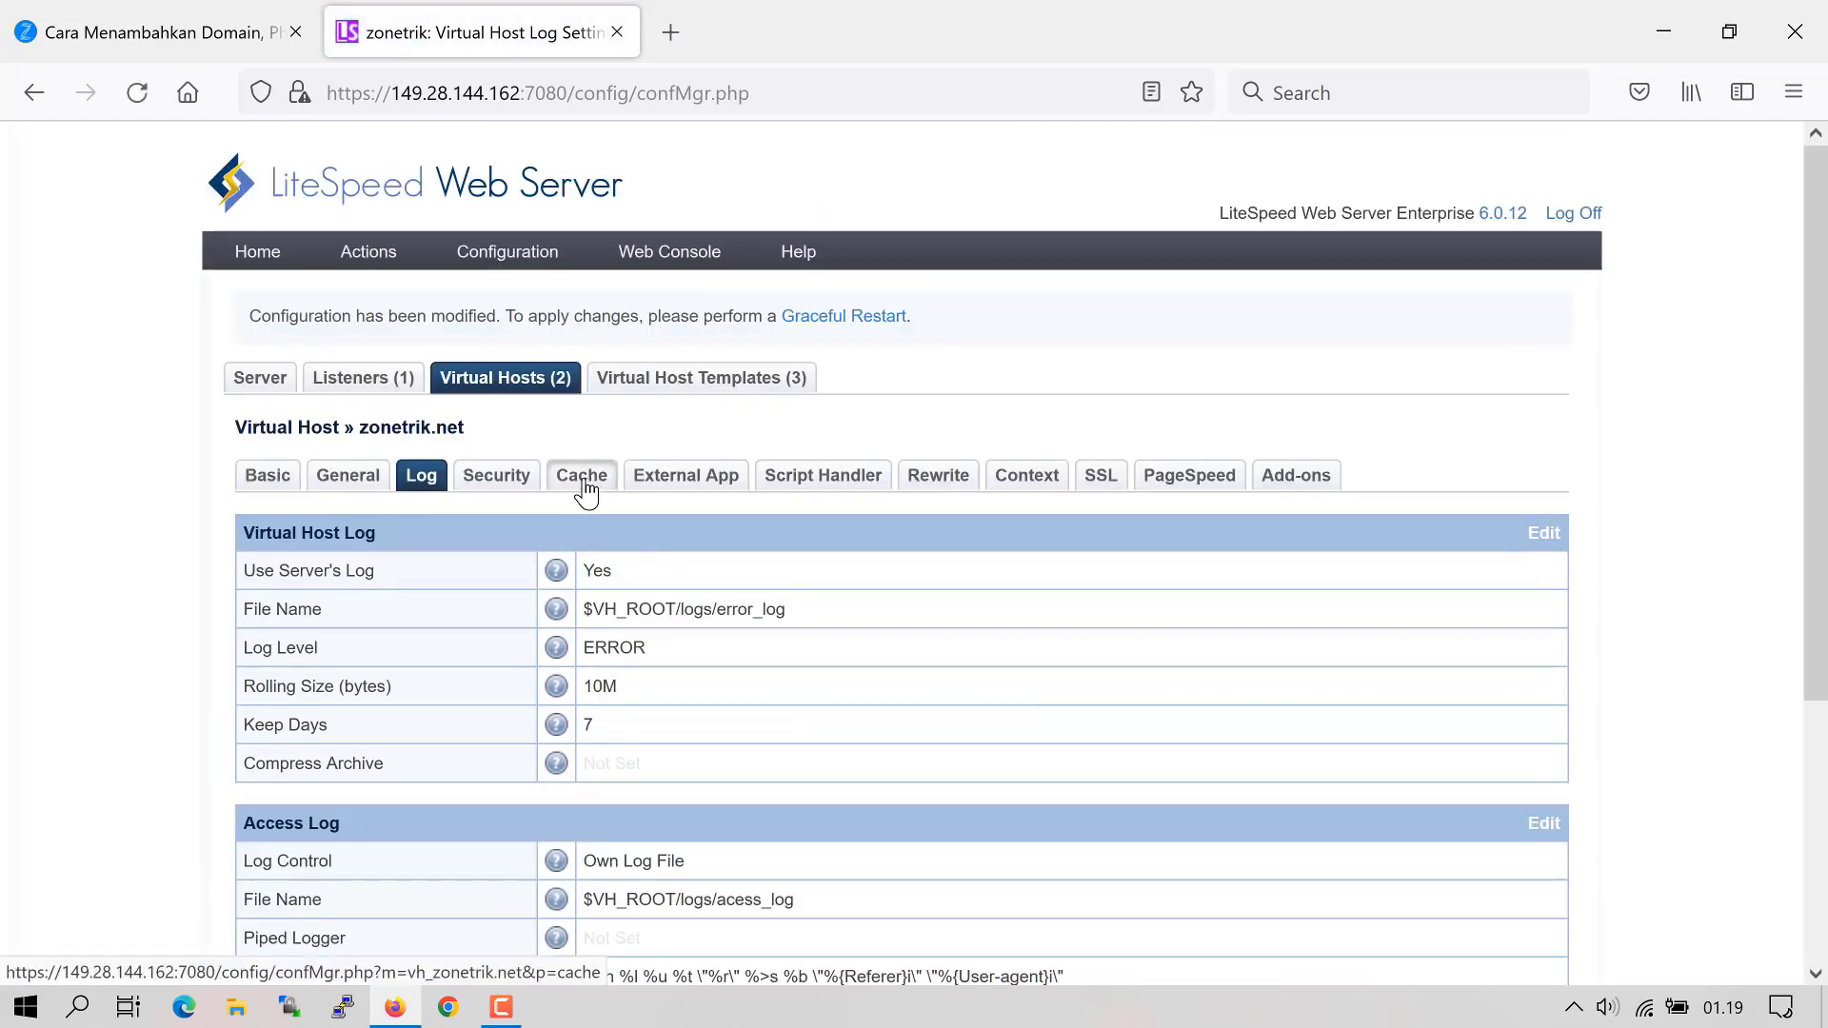
- Turn on cache, Crawler and ESI with storage path cachedata/priv for zonetrik.net
click(582, 480)
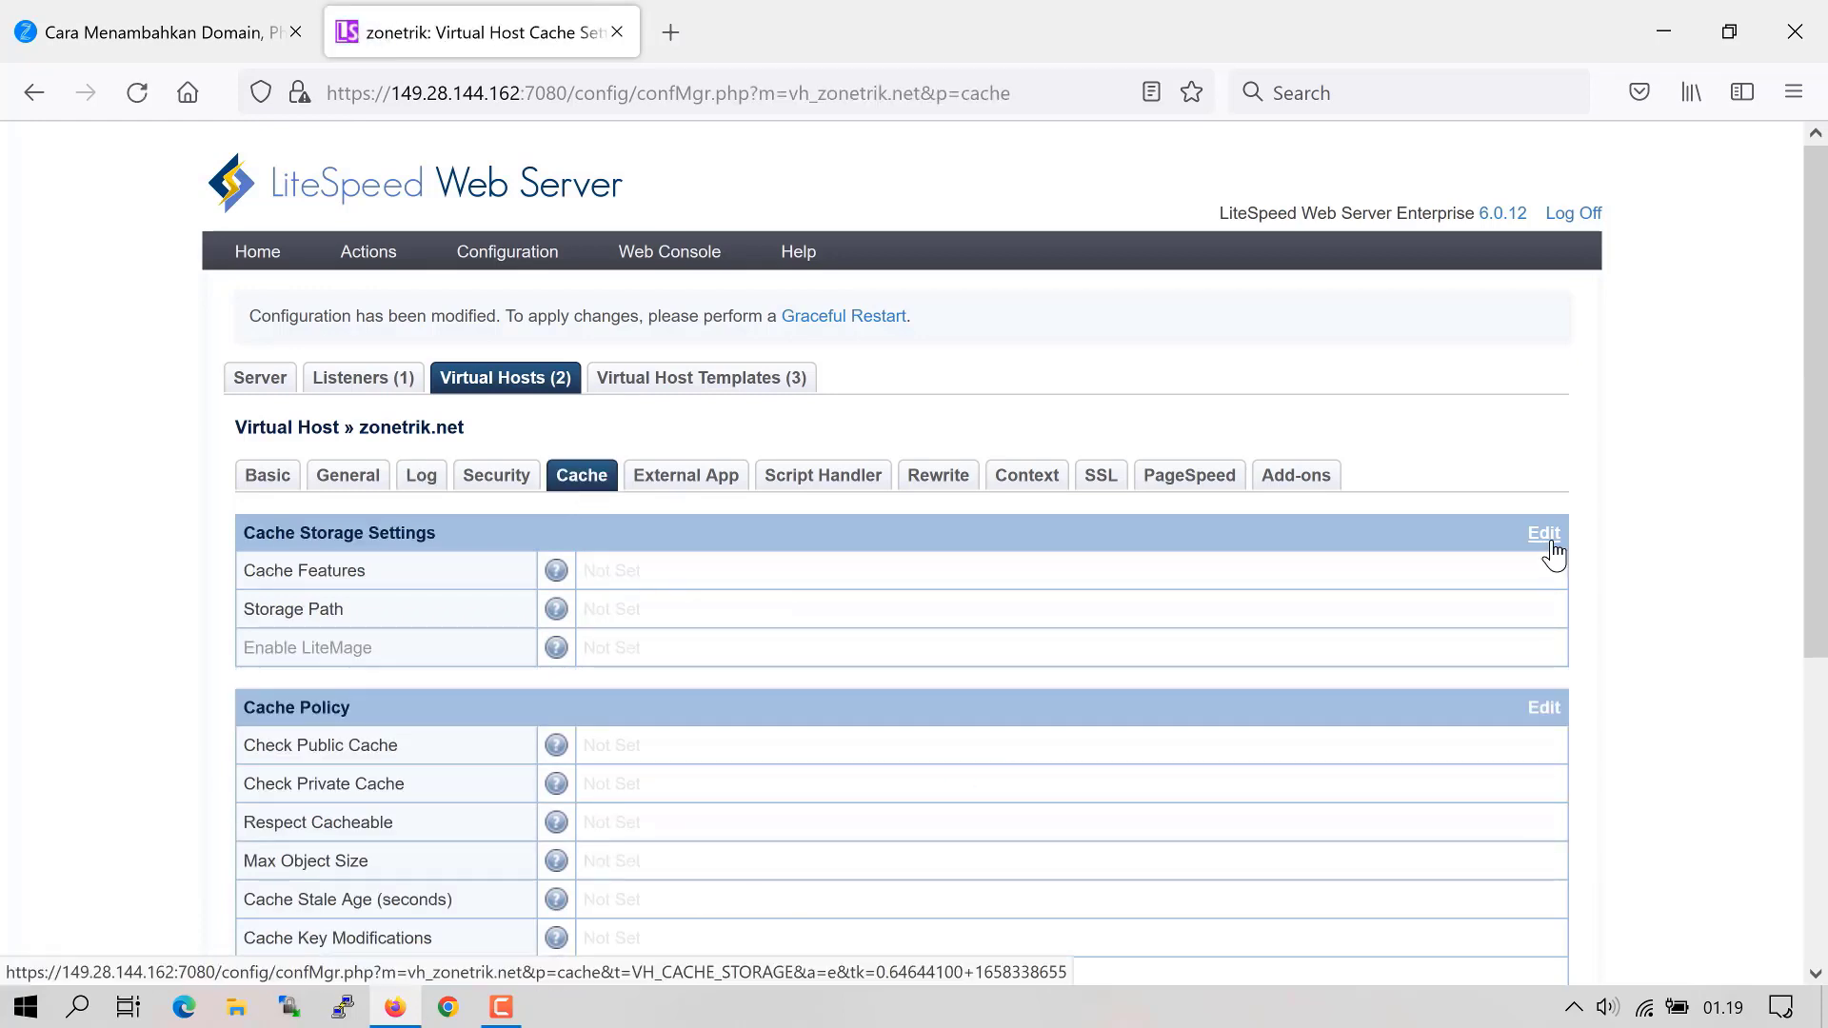
click(1545, 535)
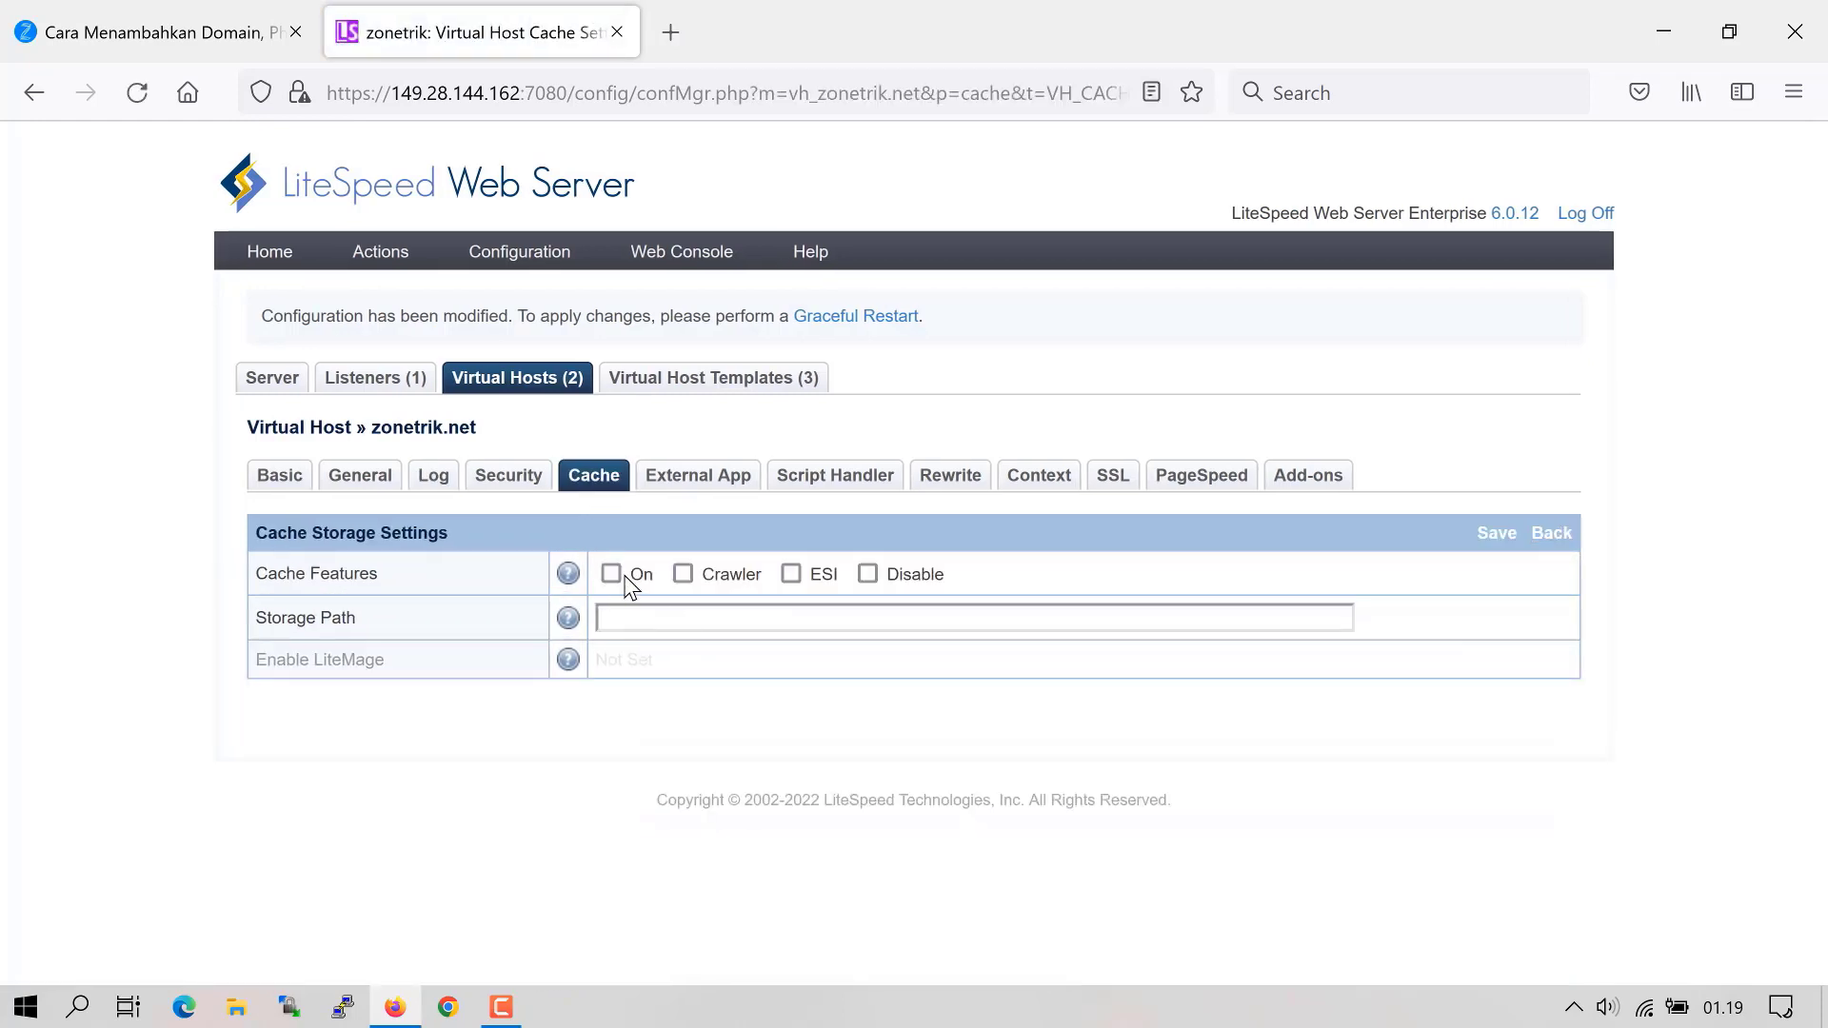
click(682, 574)
click(611, 574)
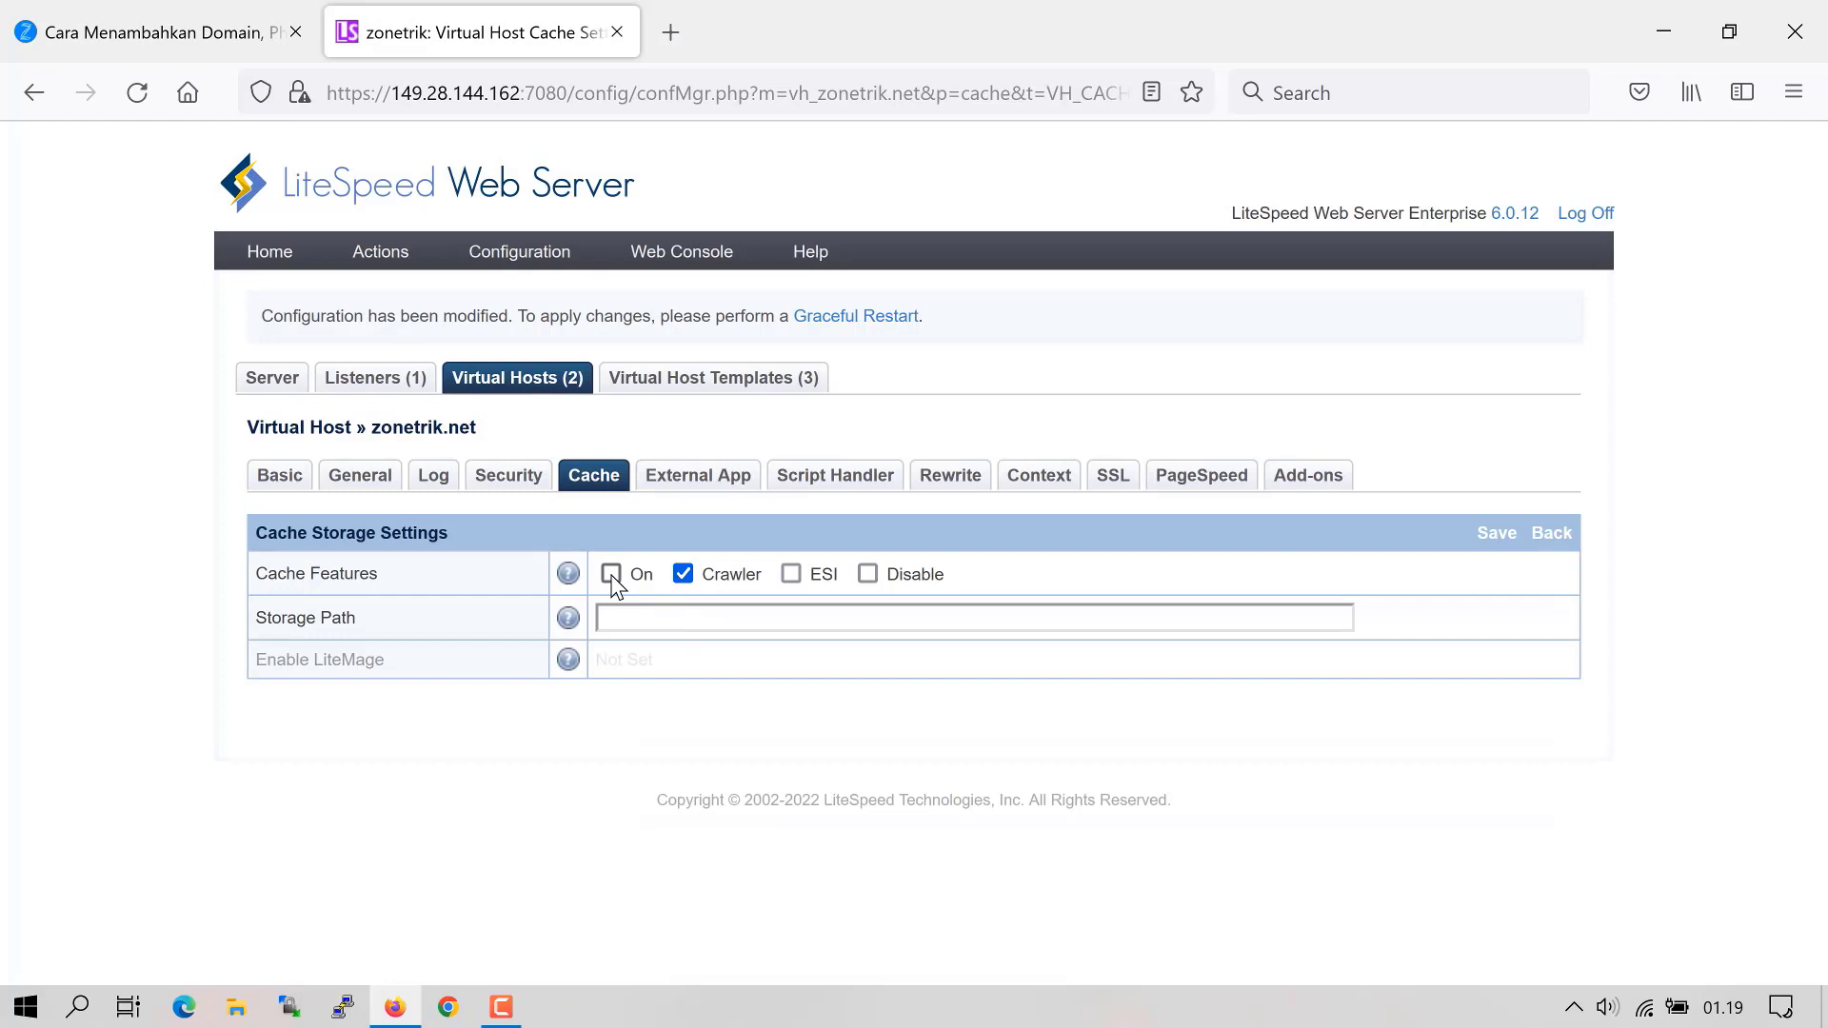
click(790, 574)
click(731, 625)
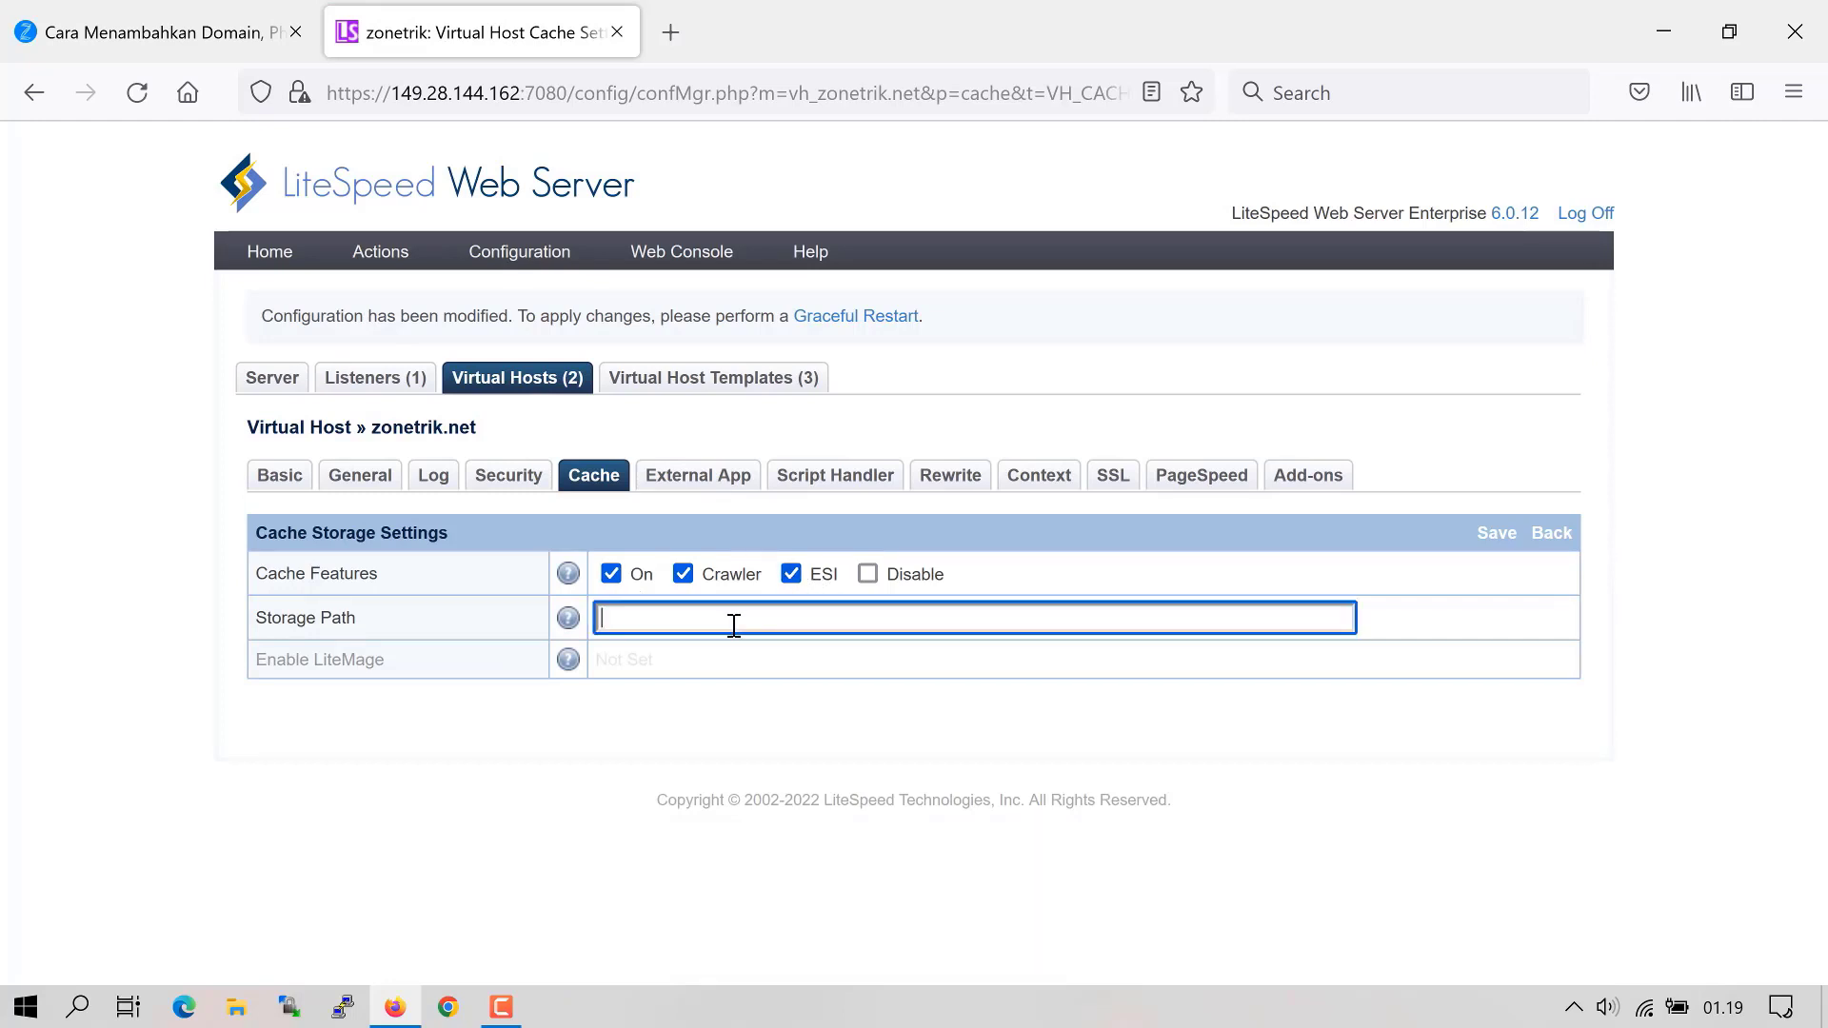
text(cachedata/priv)
click(1497, 533)
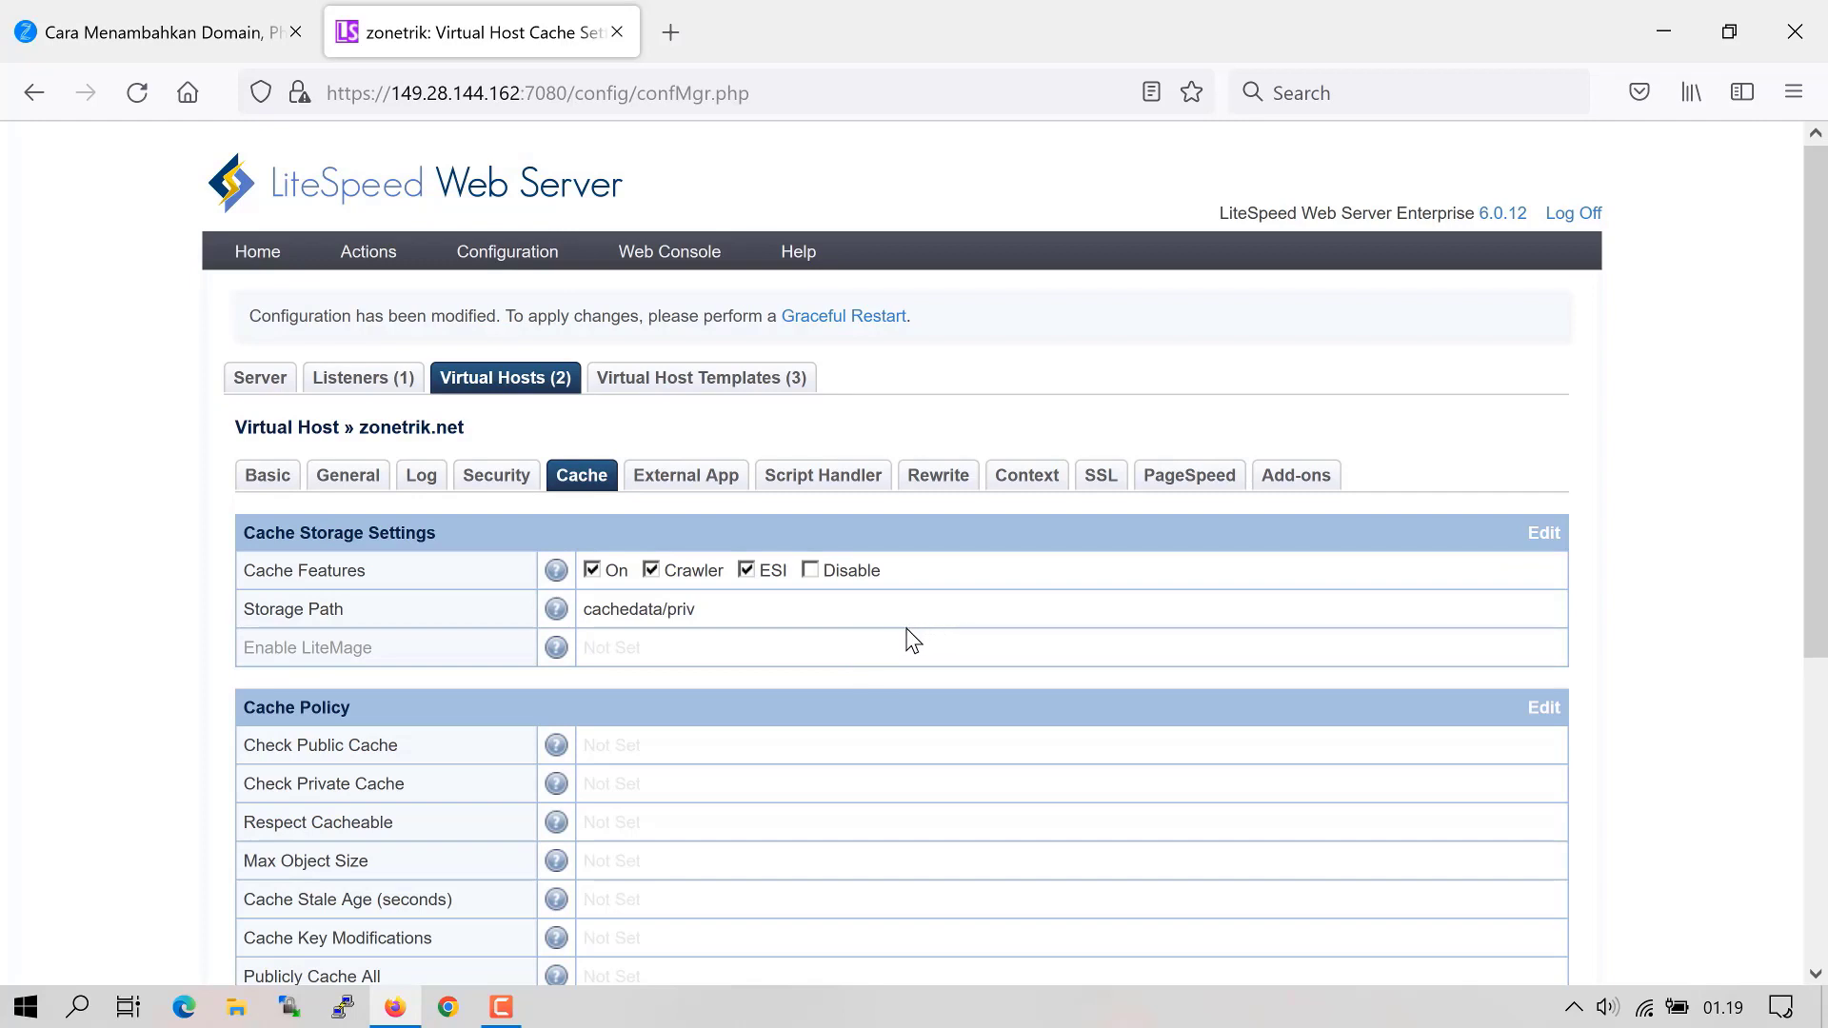
- Review zonetrik.net's External App and Script Handler tabs, ending on the empty external apps list
click(694, 492)
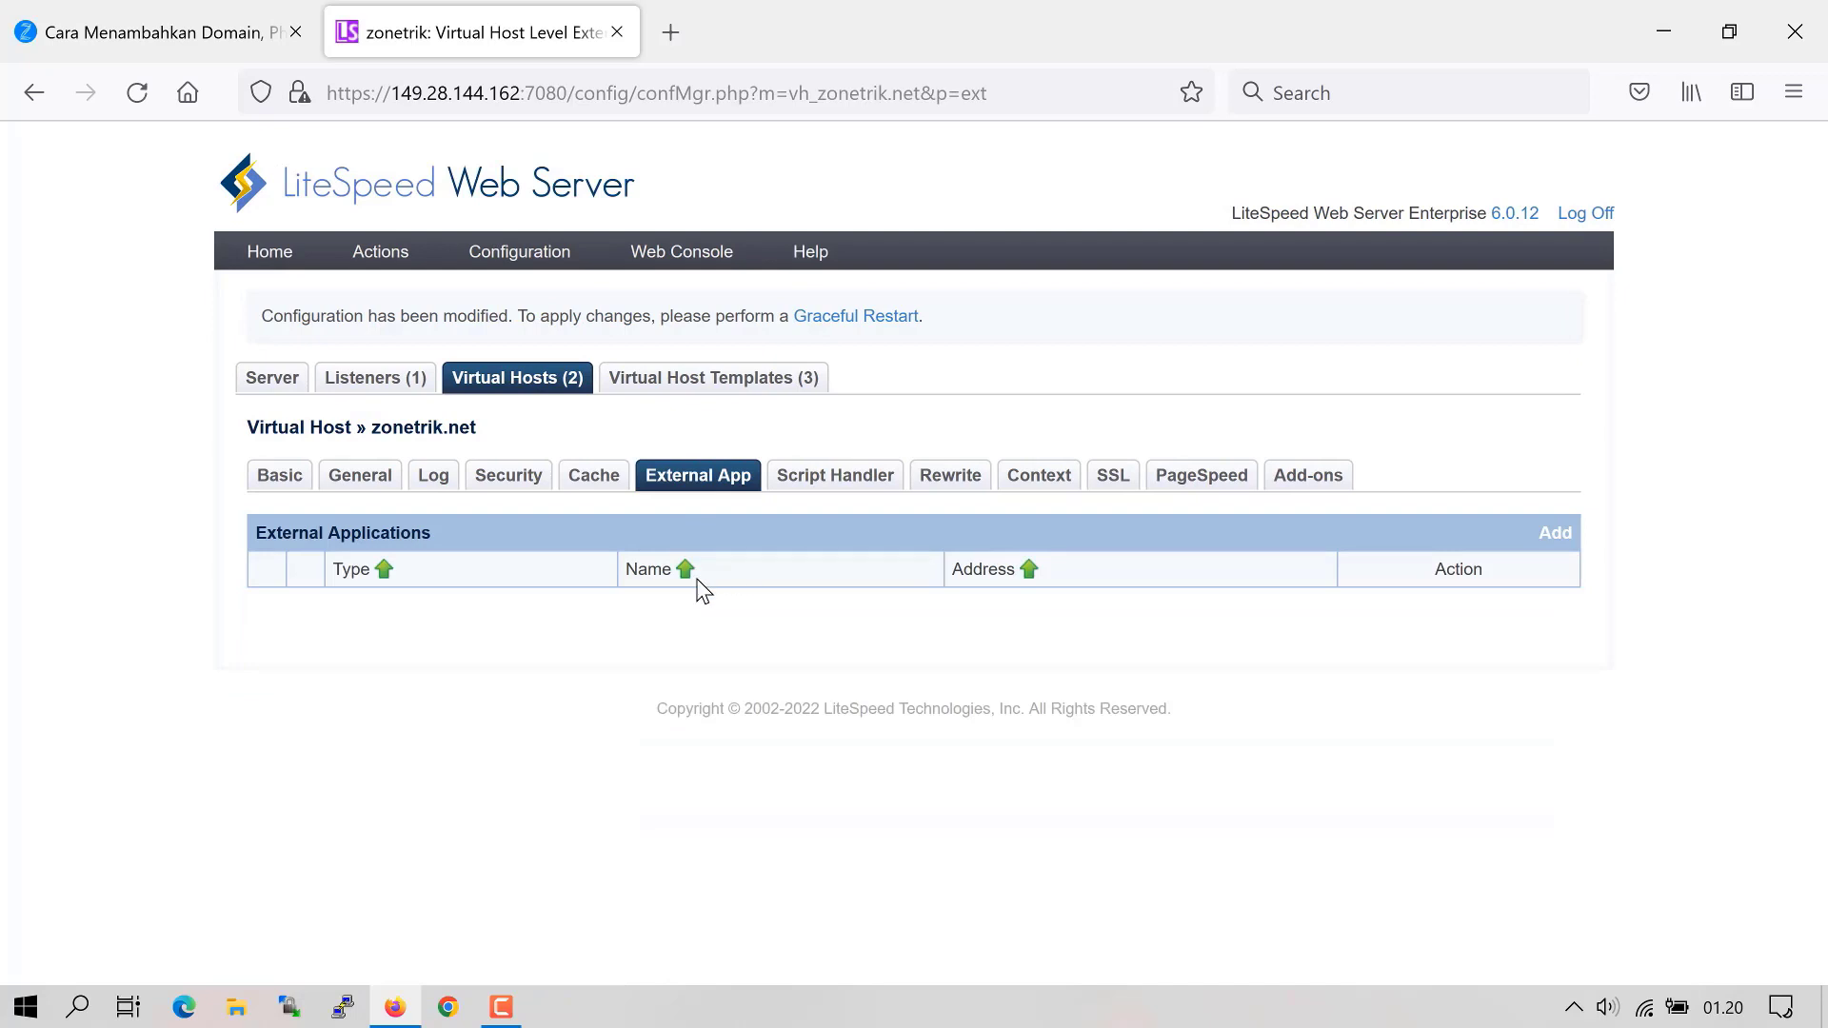
click(830, 488)
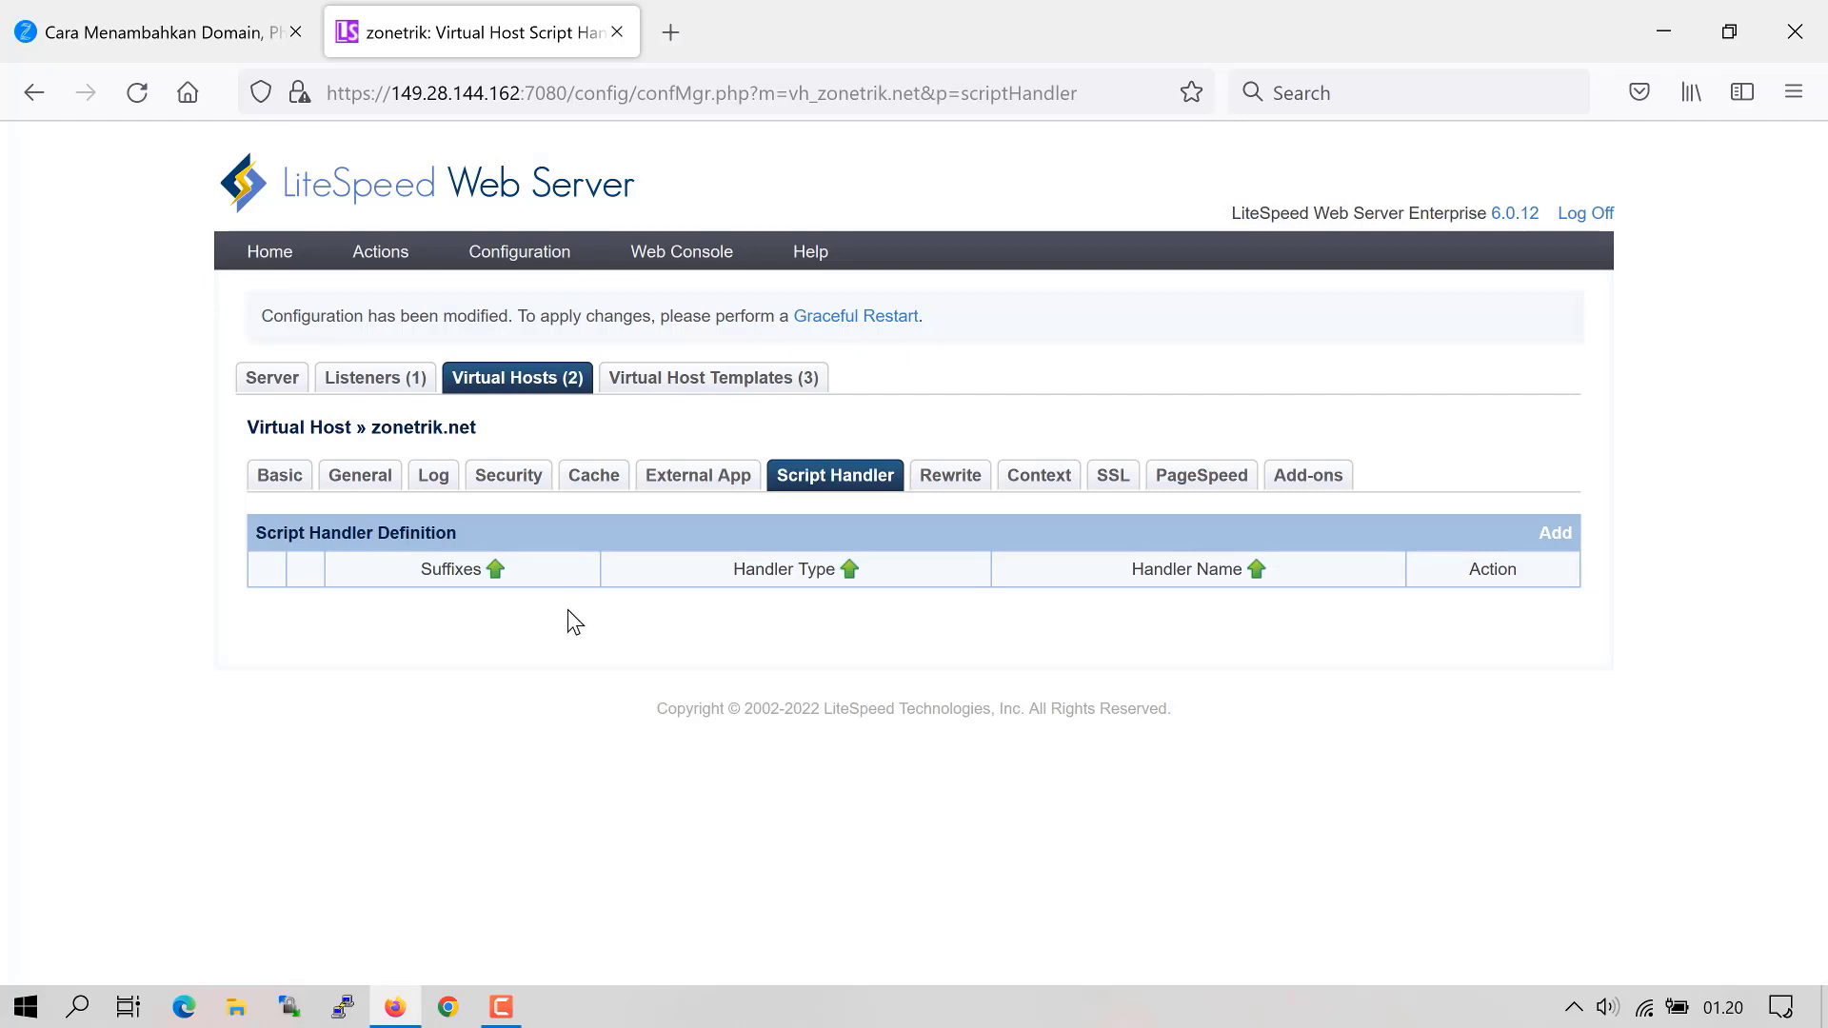
click(696, 486)
click(773, 485)
click(713, 486)
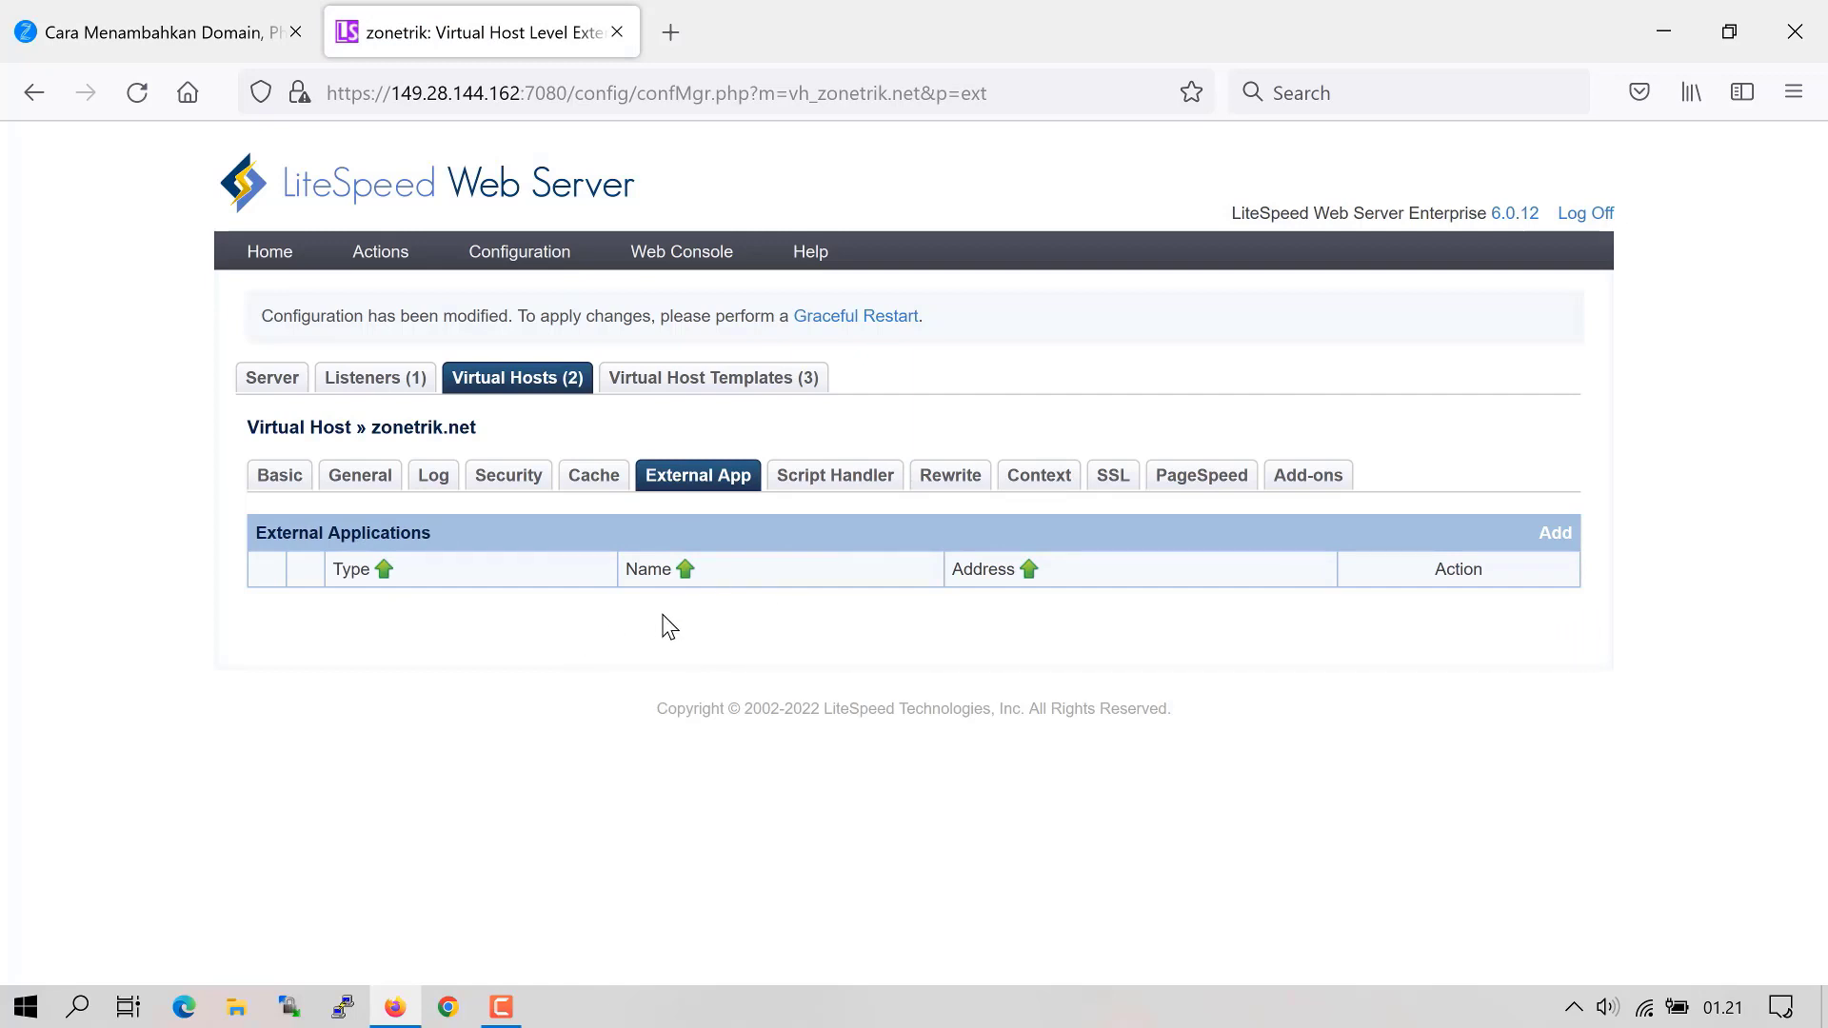
- Go from the Virtual Hosts list to Configuration > Listeners, showing the Default port-80 listener
click(538, 398)
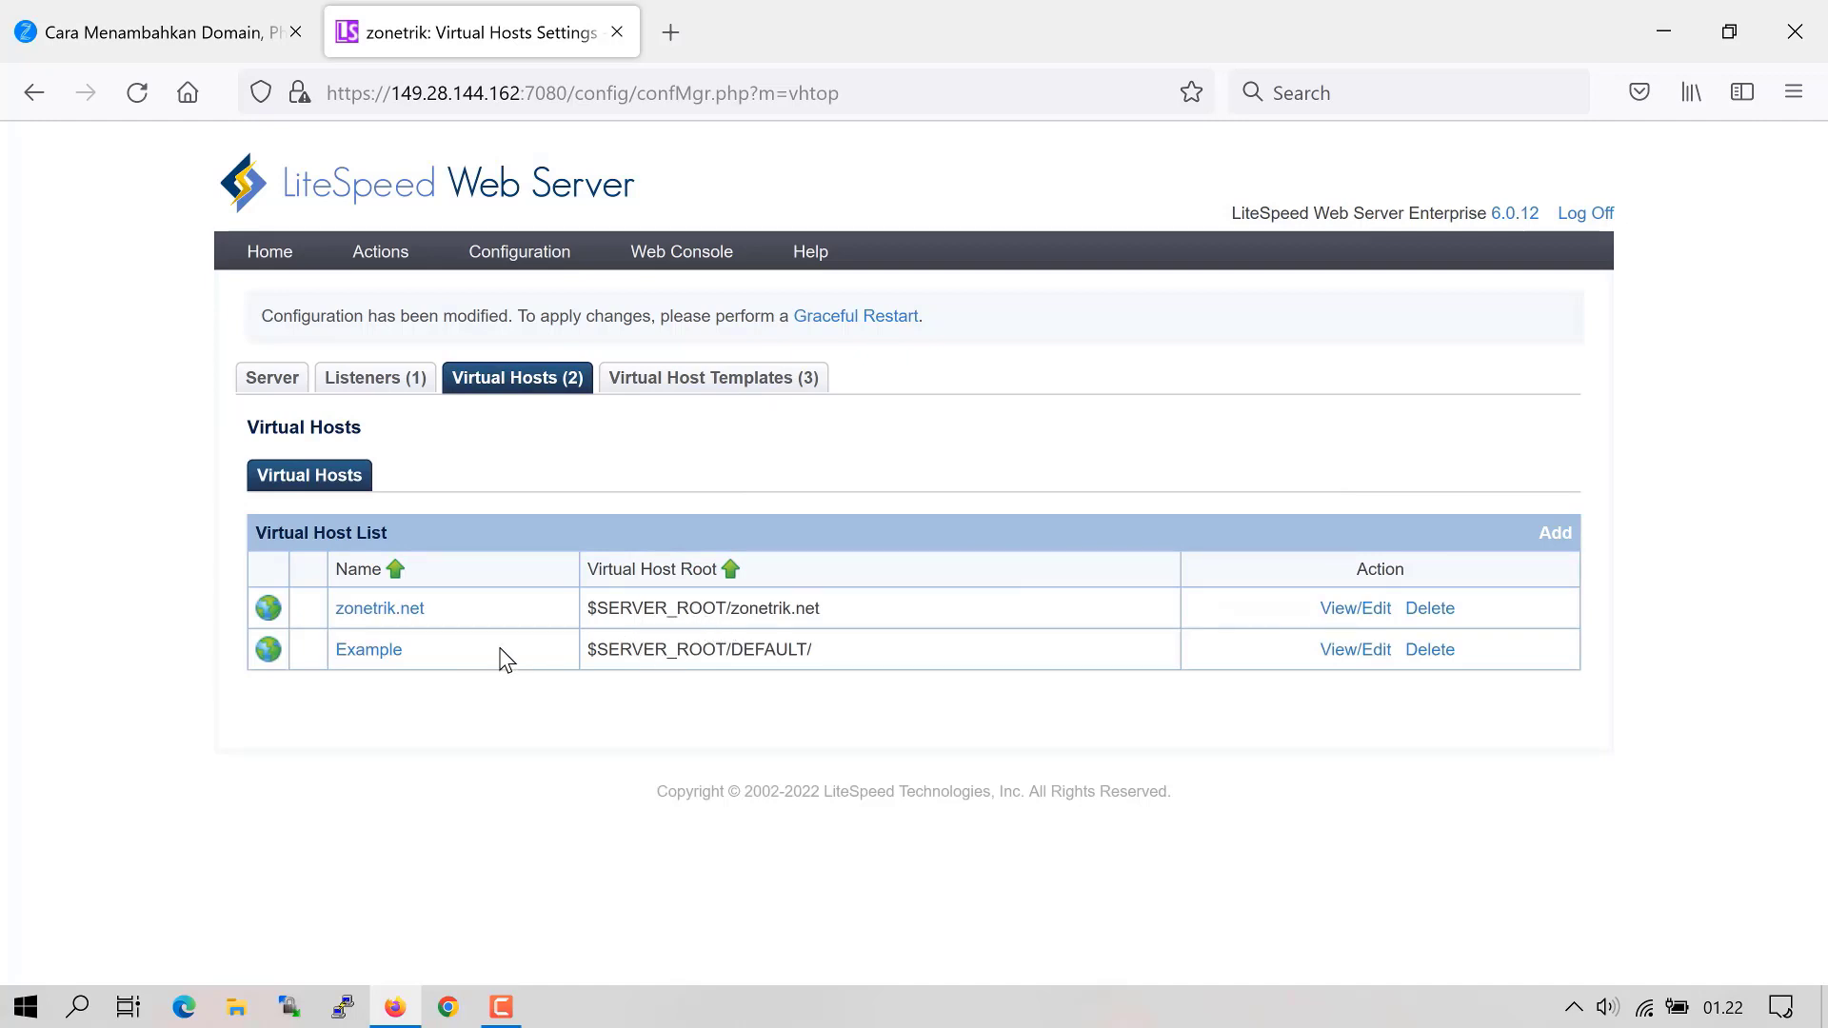
drag(470, 608, 306, 607)
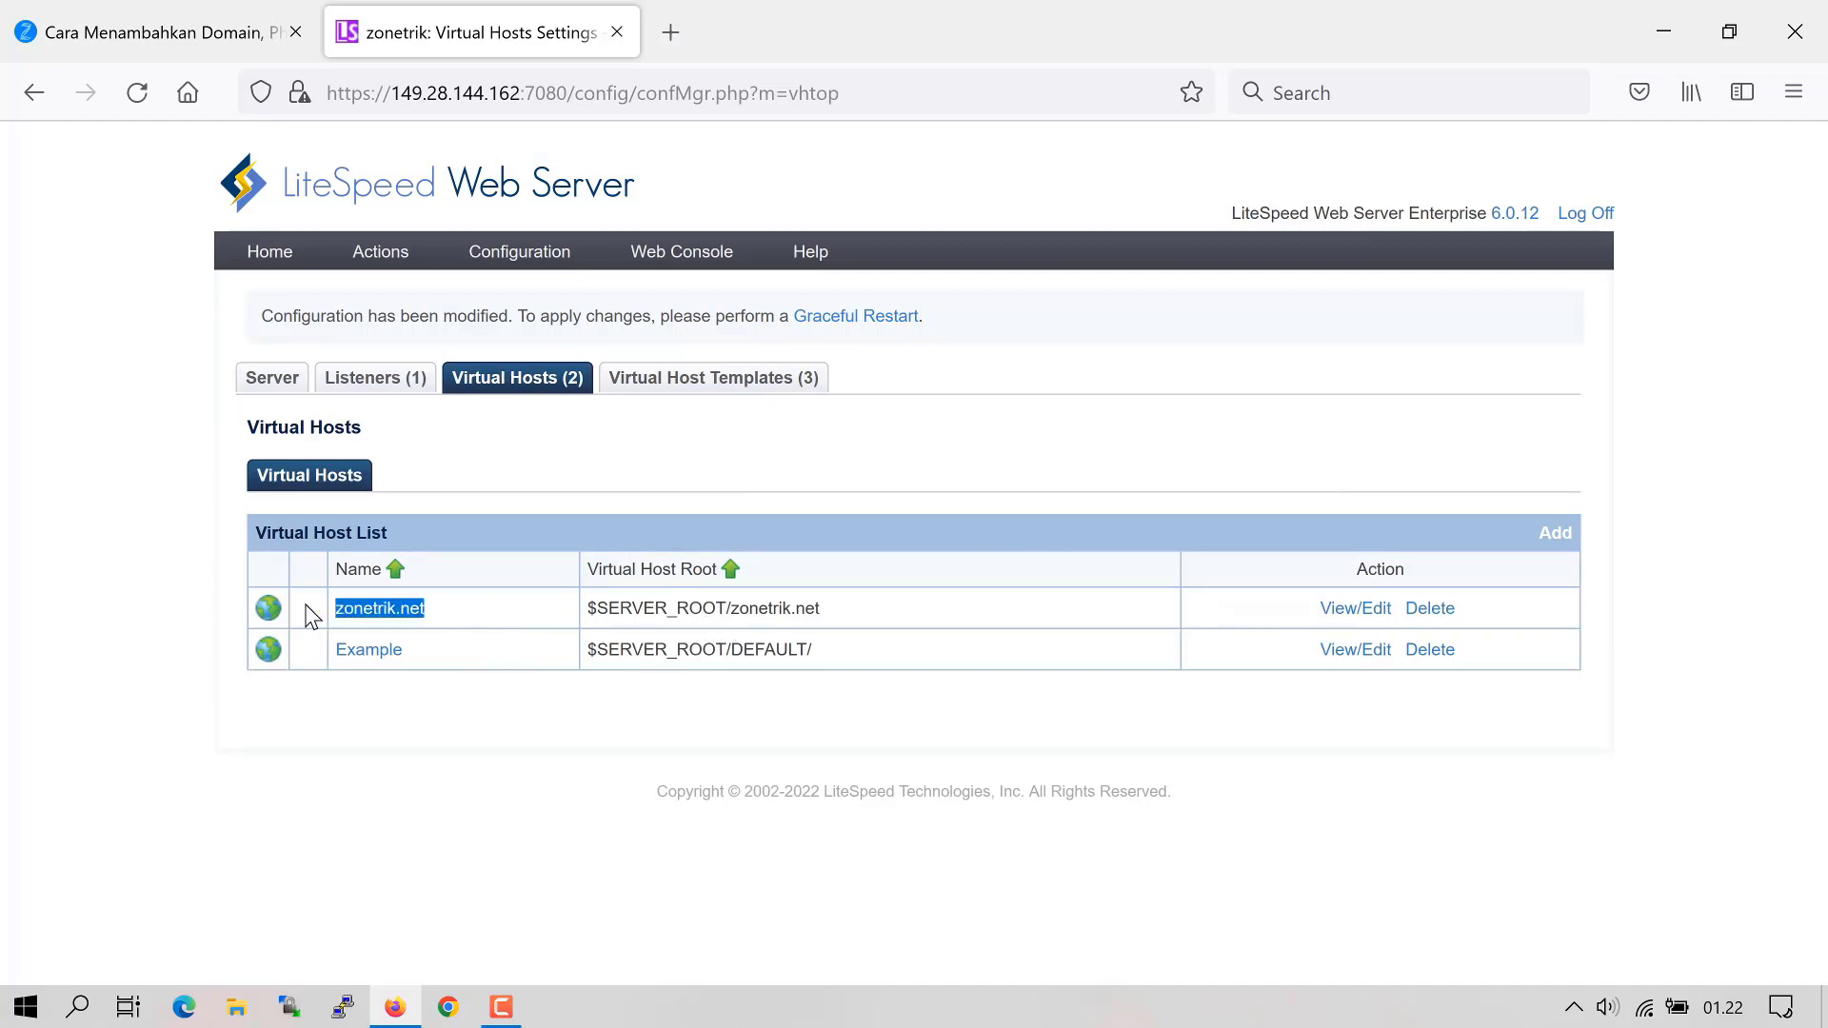
click(501, 613)
mouse_move(483, 273)
click(493, 338)
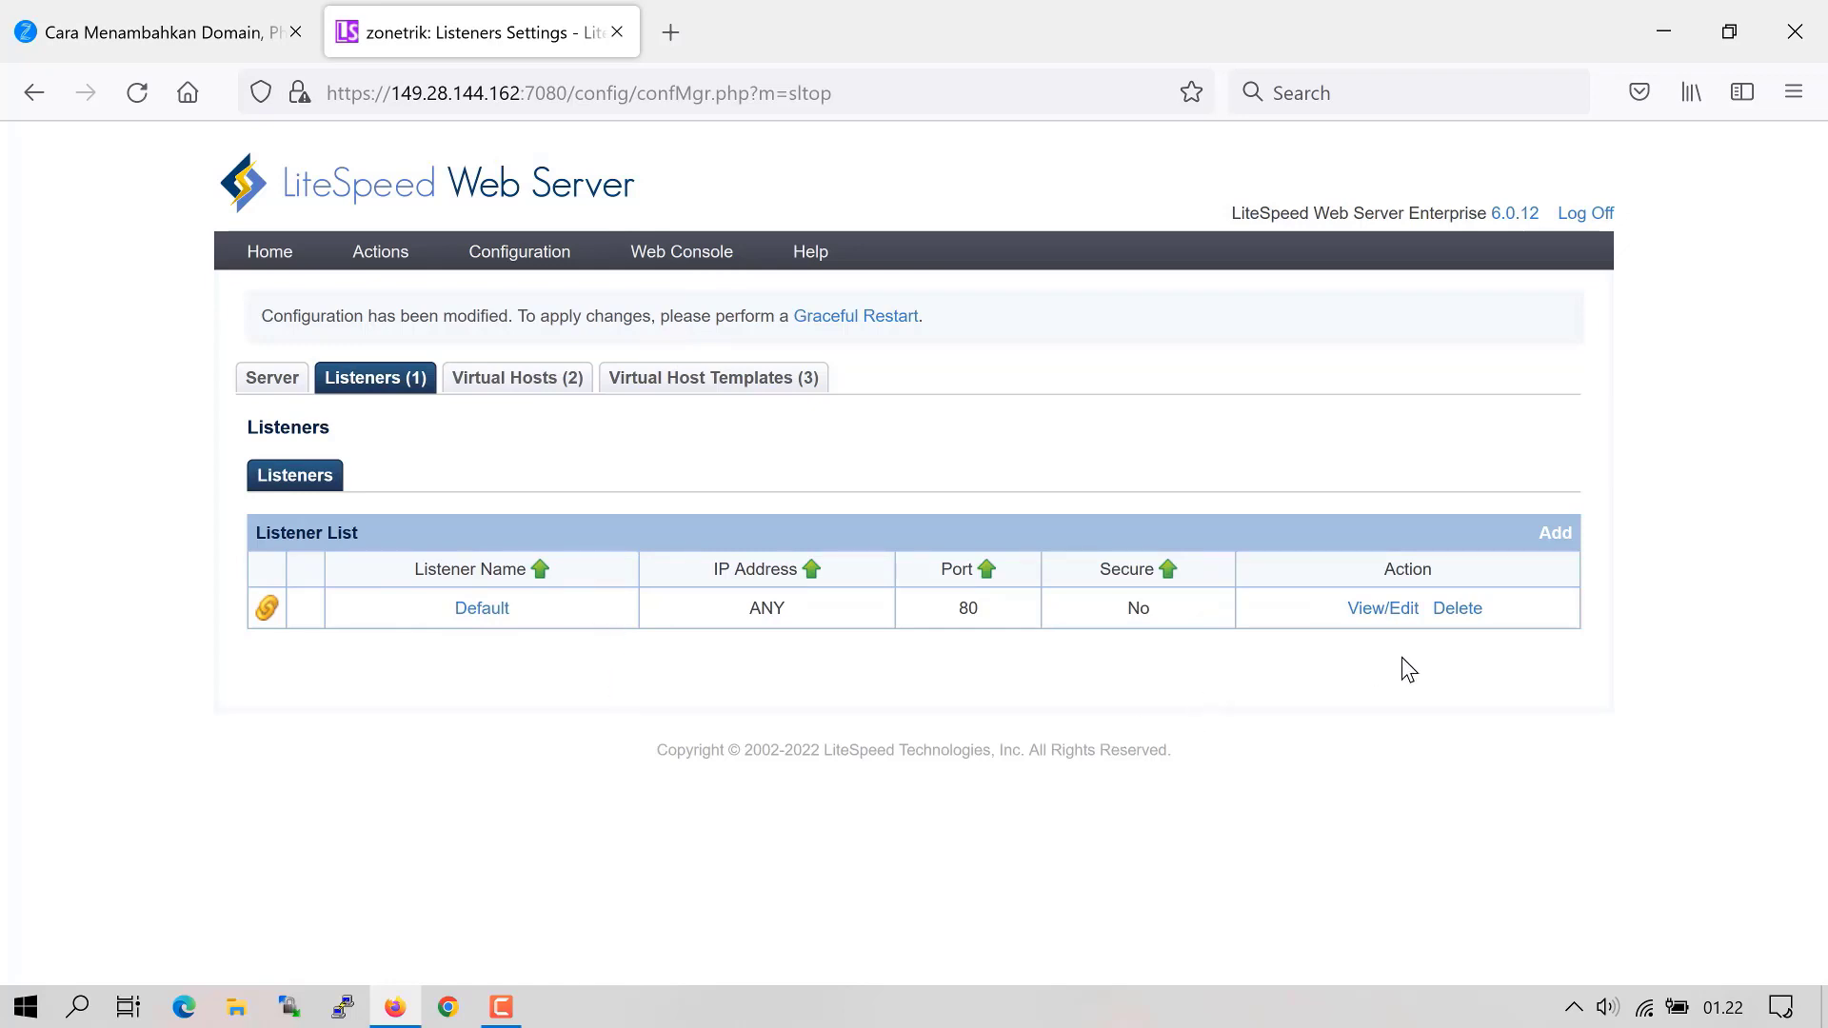
click(1371, 609)
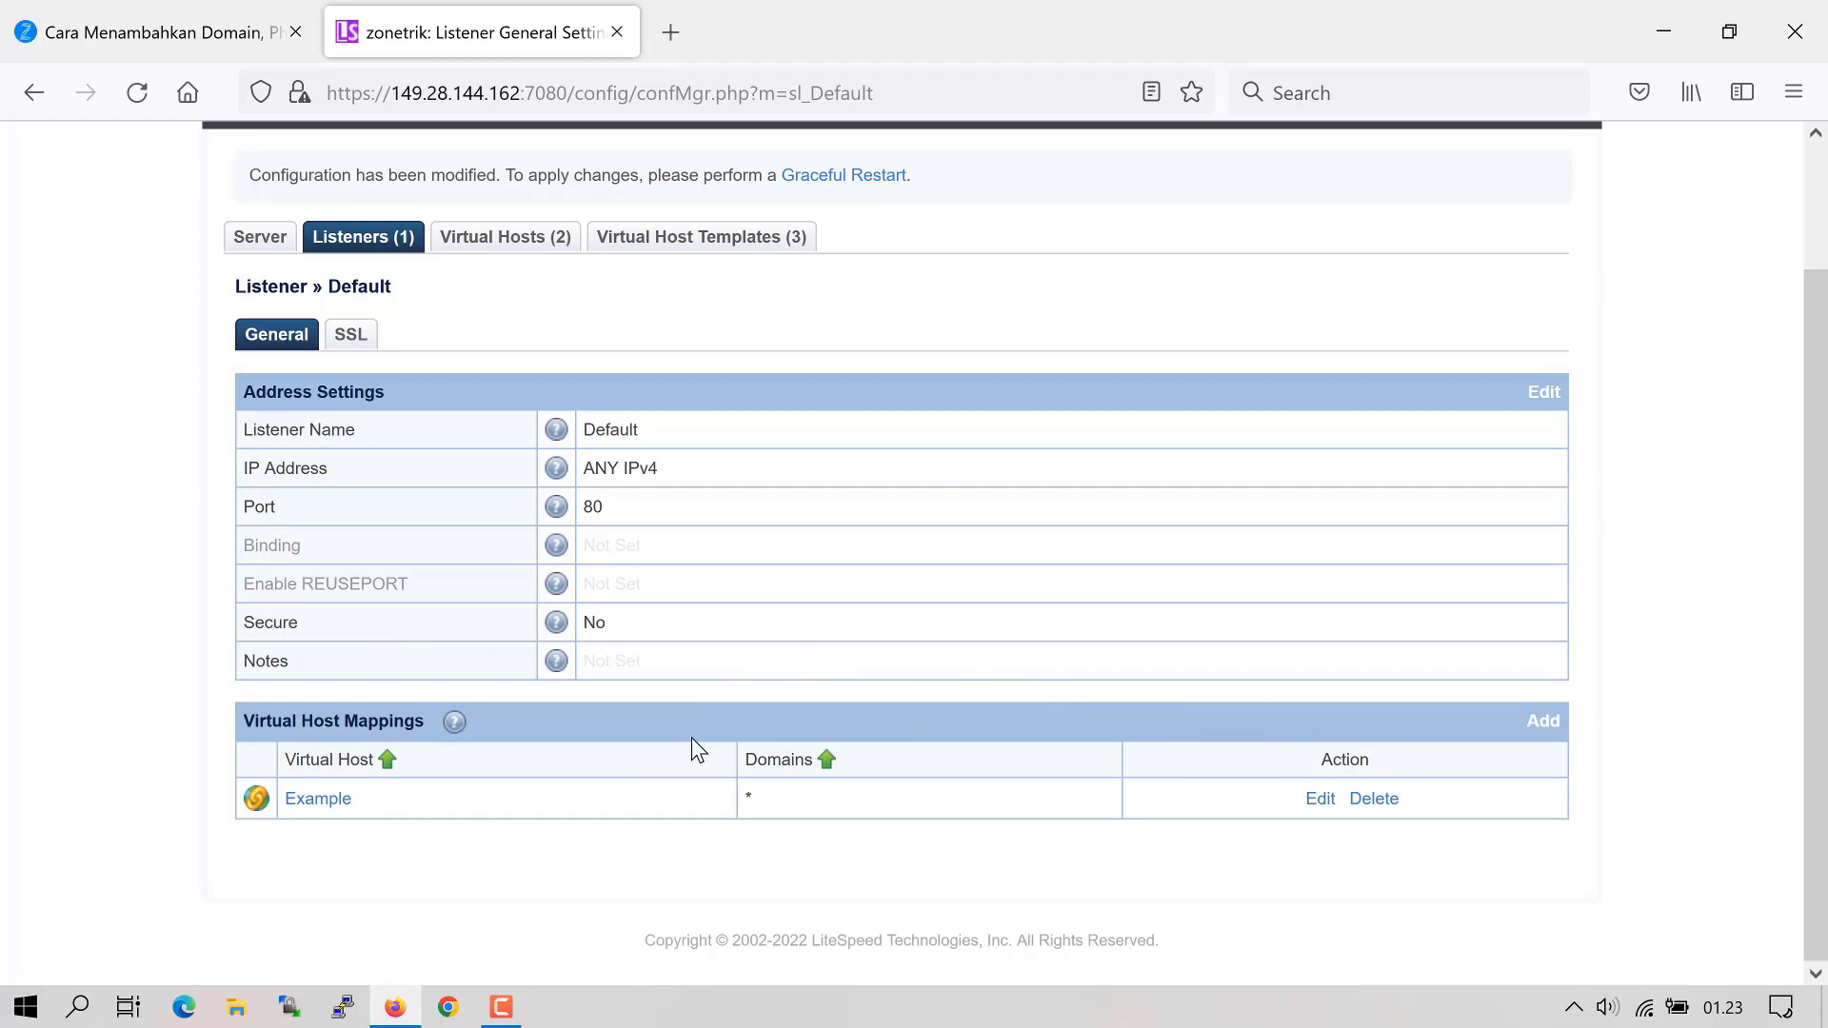
click(1543, 721)
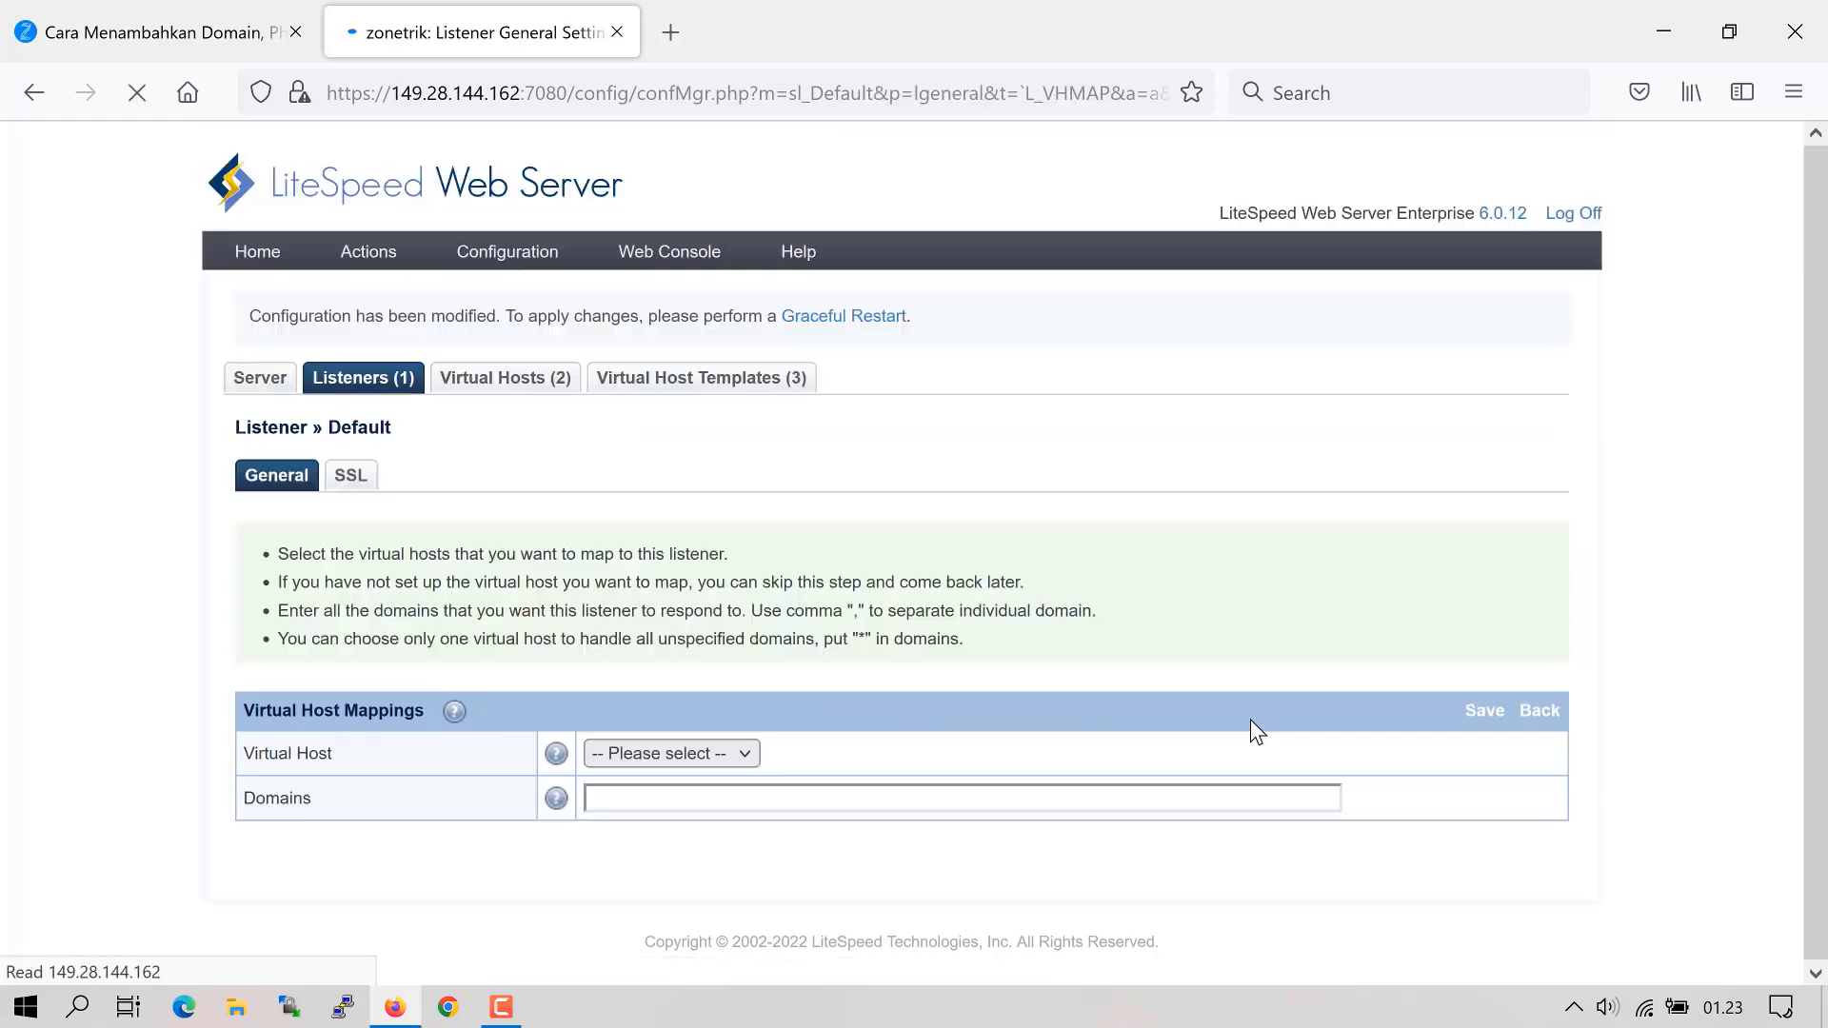
click(672, 753)
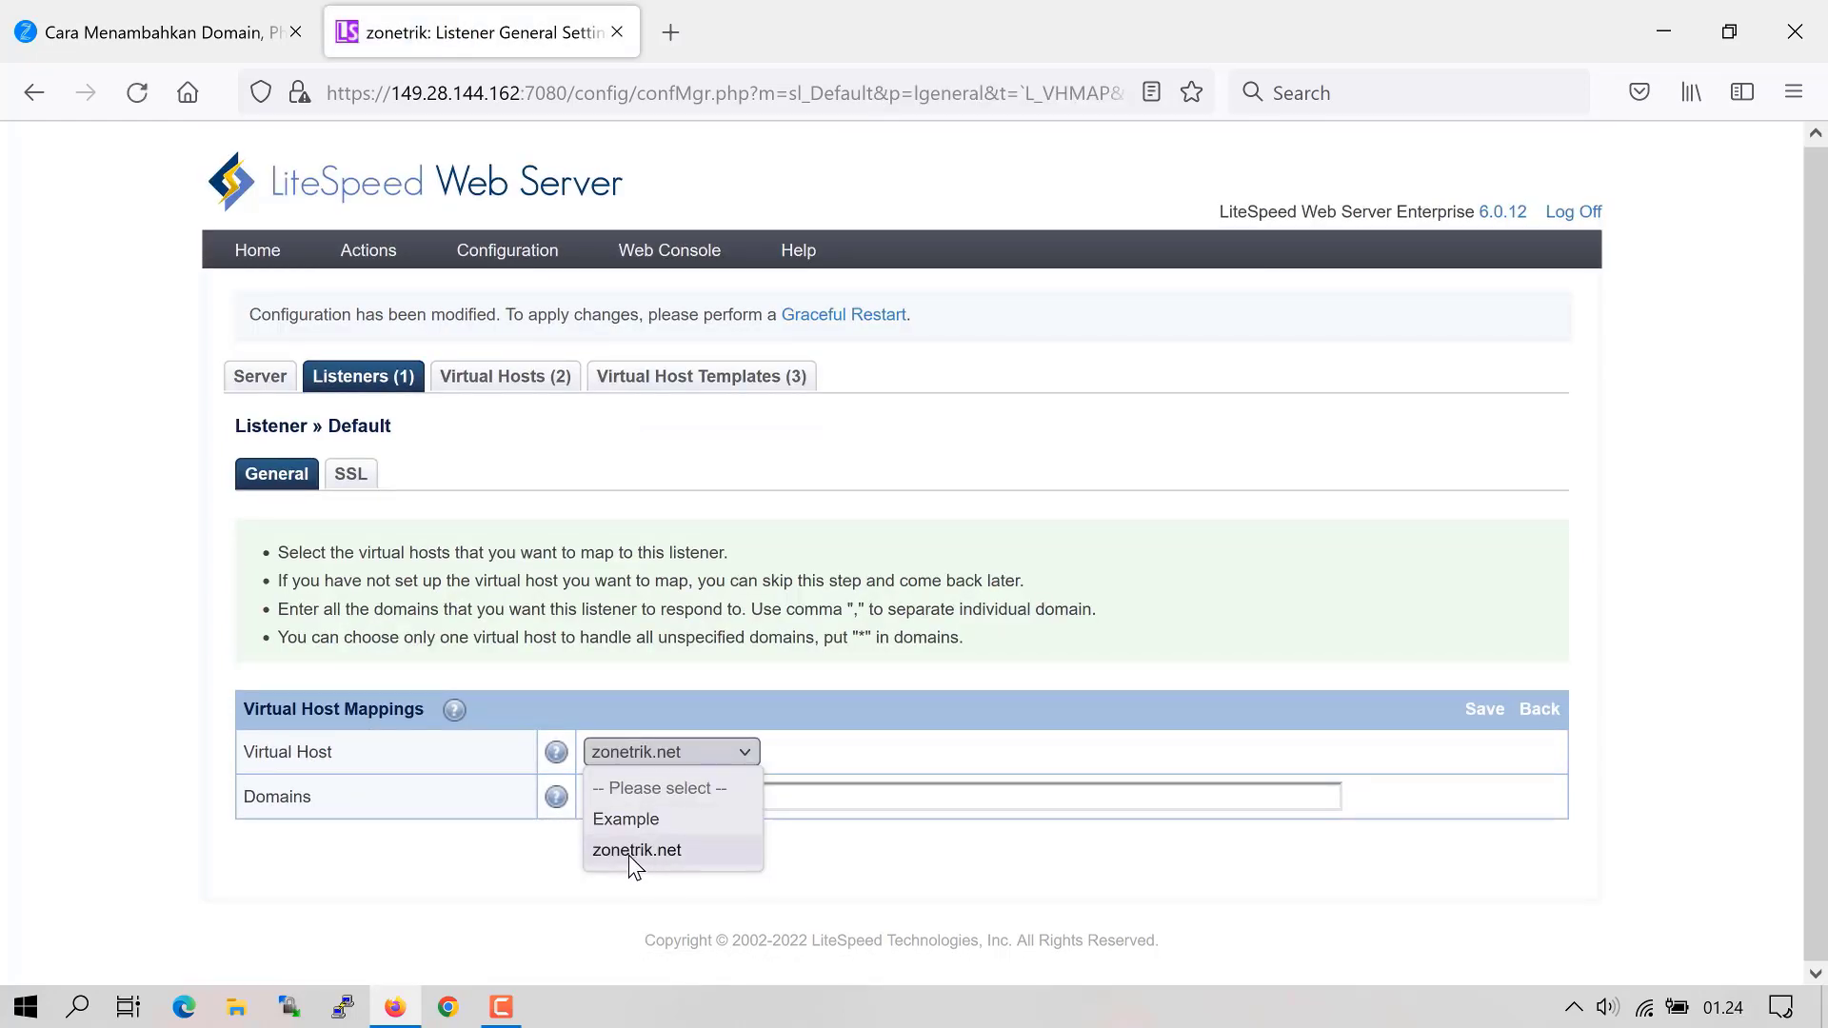
click(630, 858)
click(700, 800)
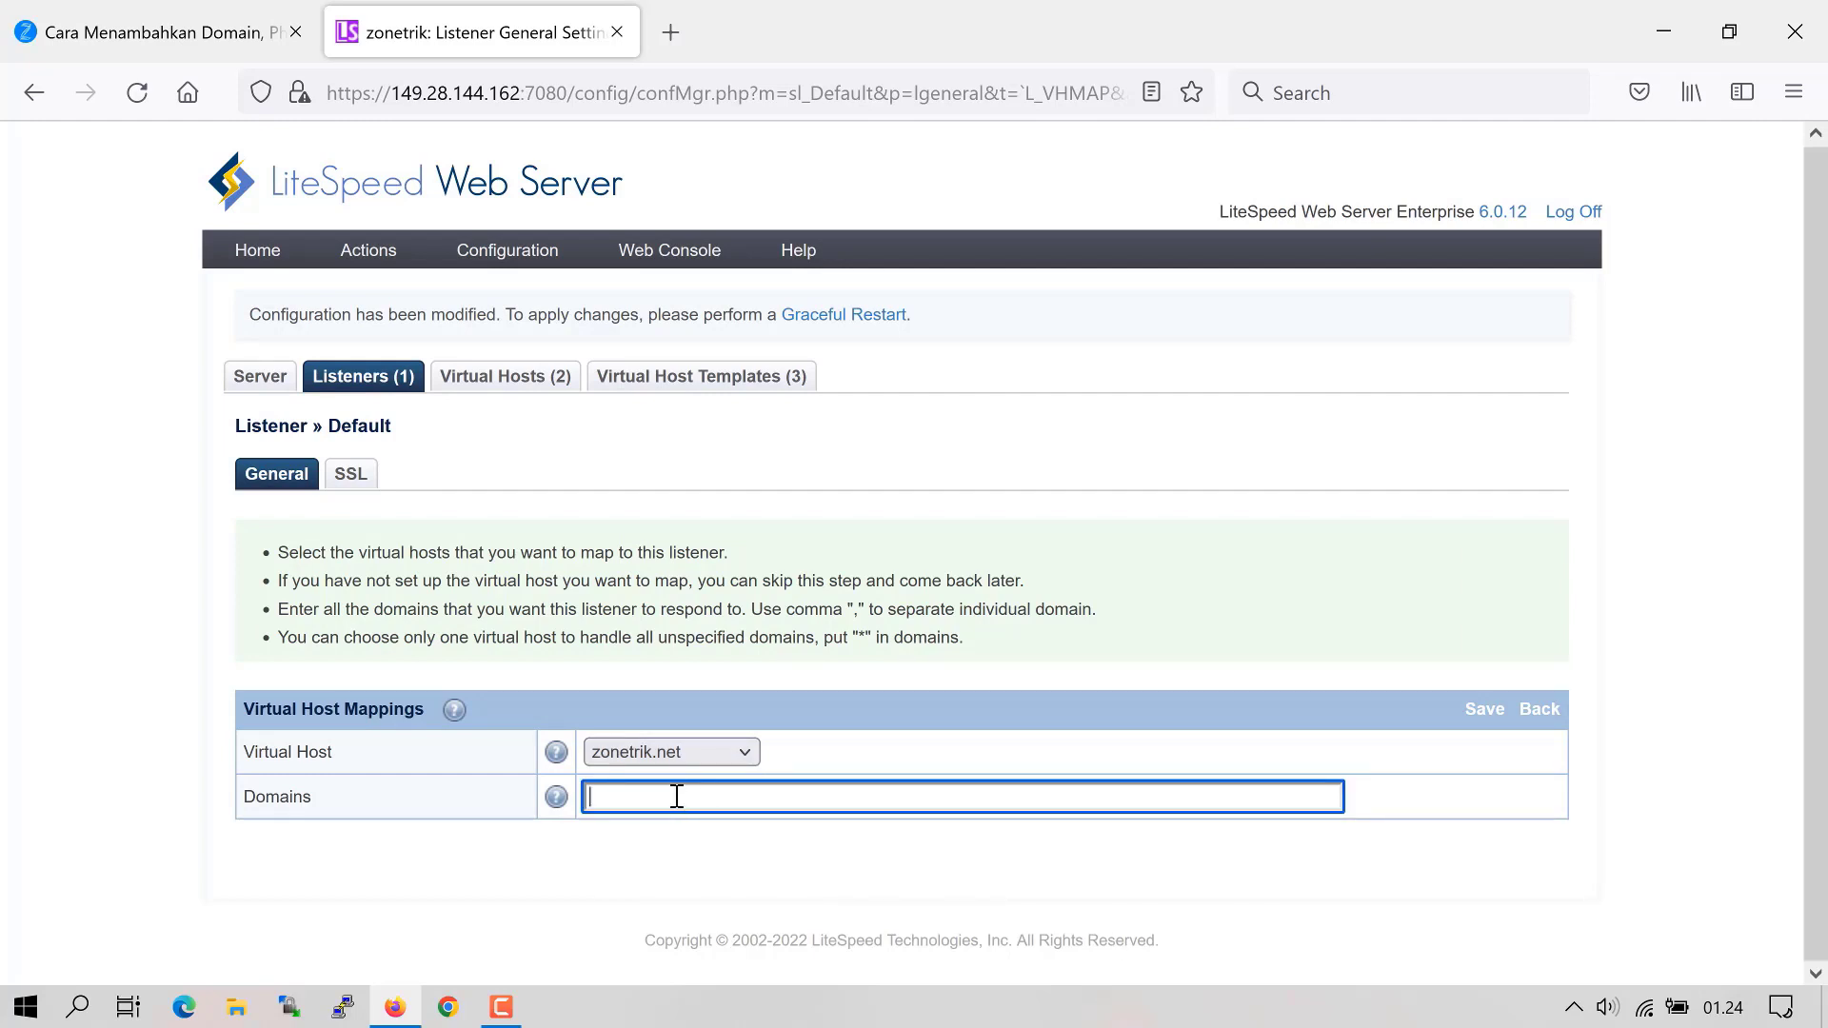
text(zonetrik.net, www.zonetrik.net)
click(1471, 710)
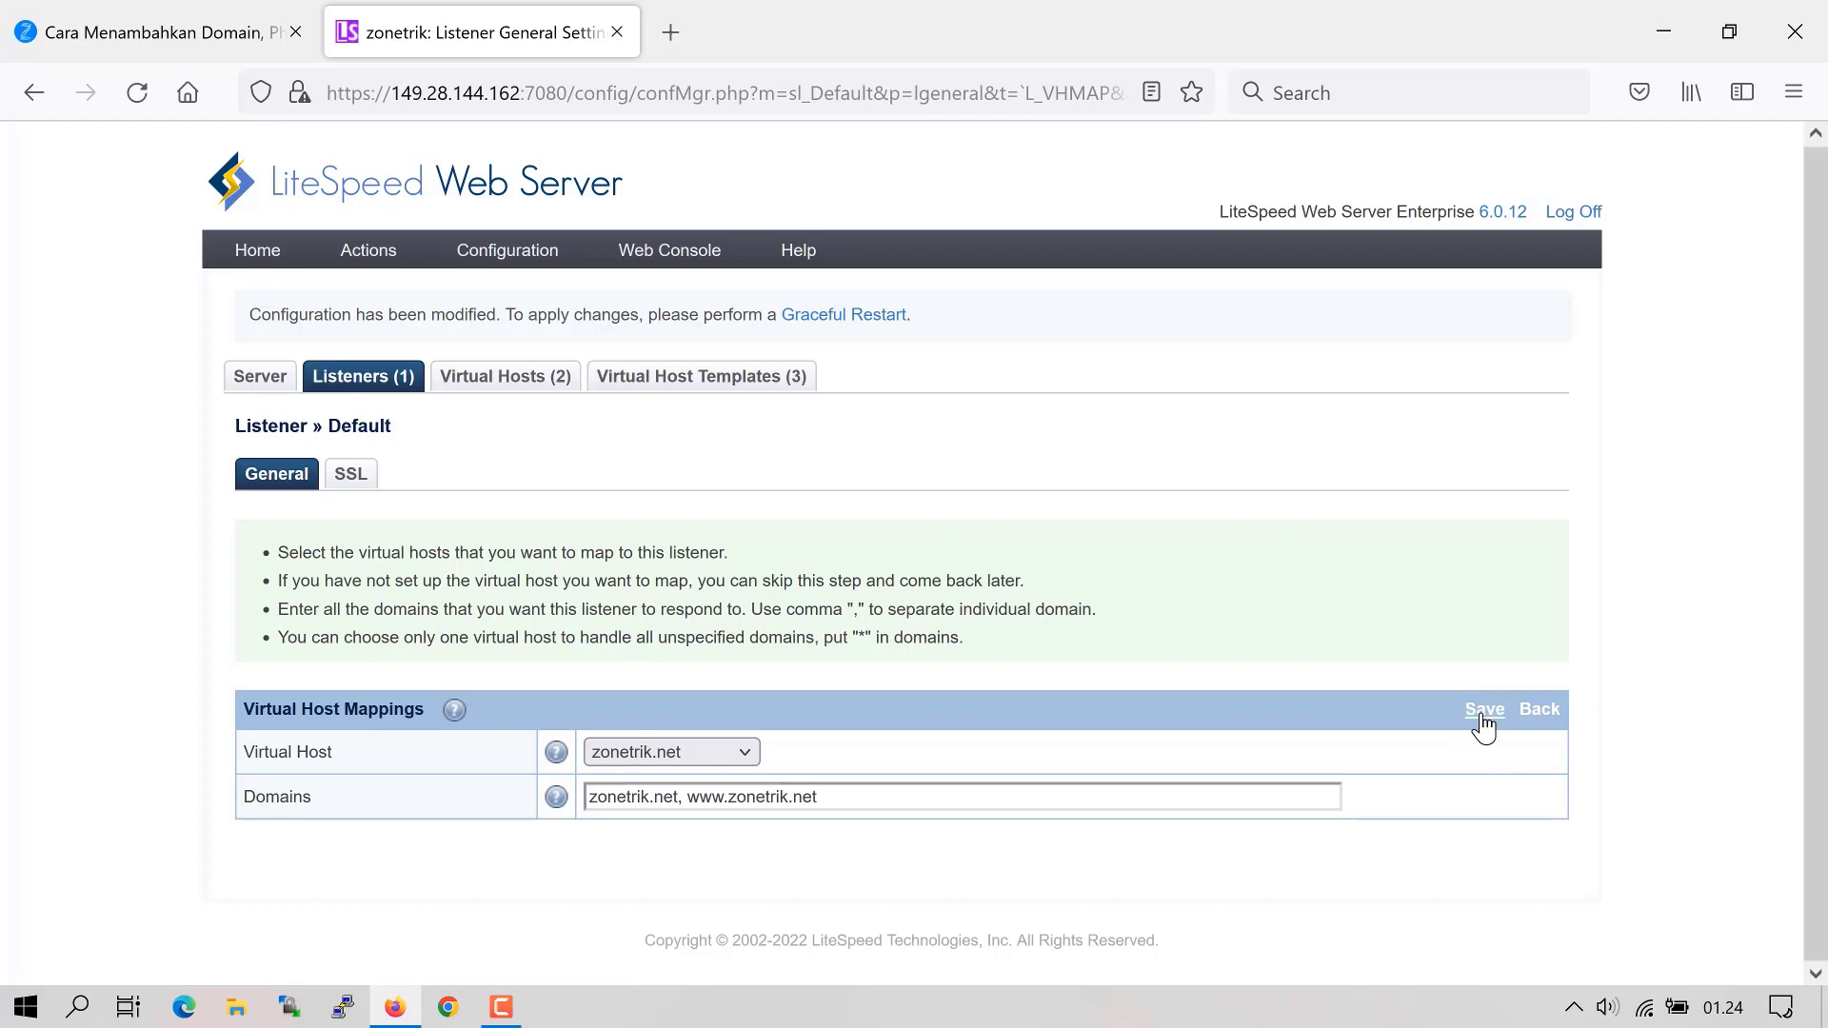
click(1482, 710)
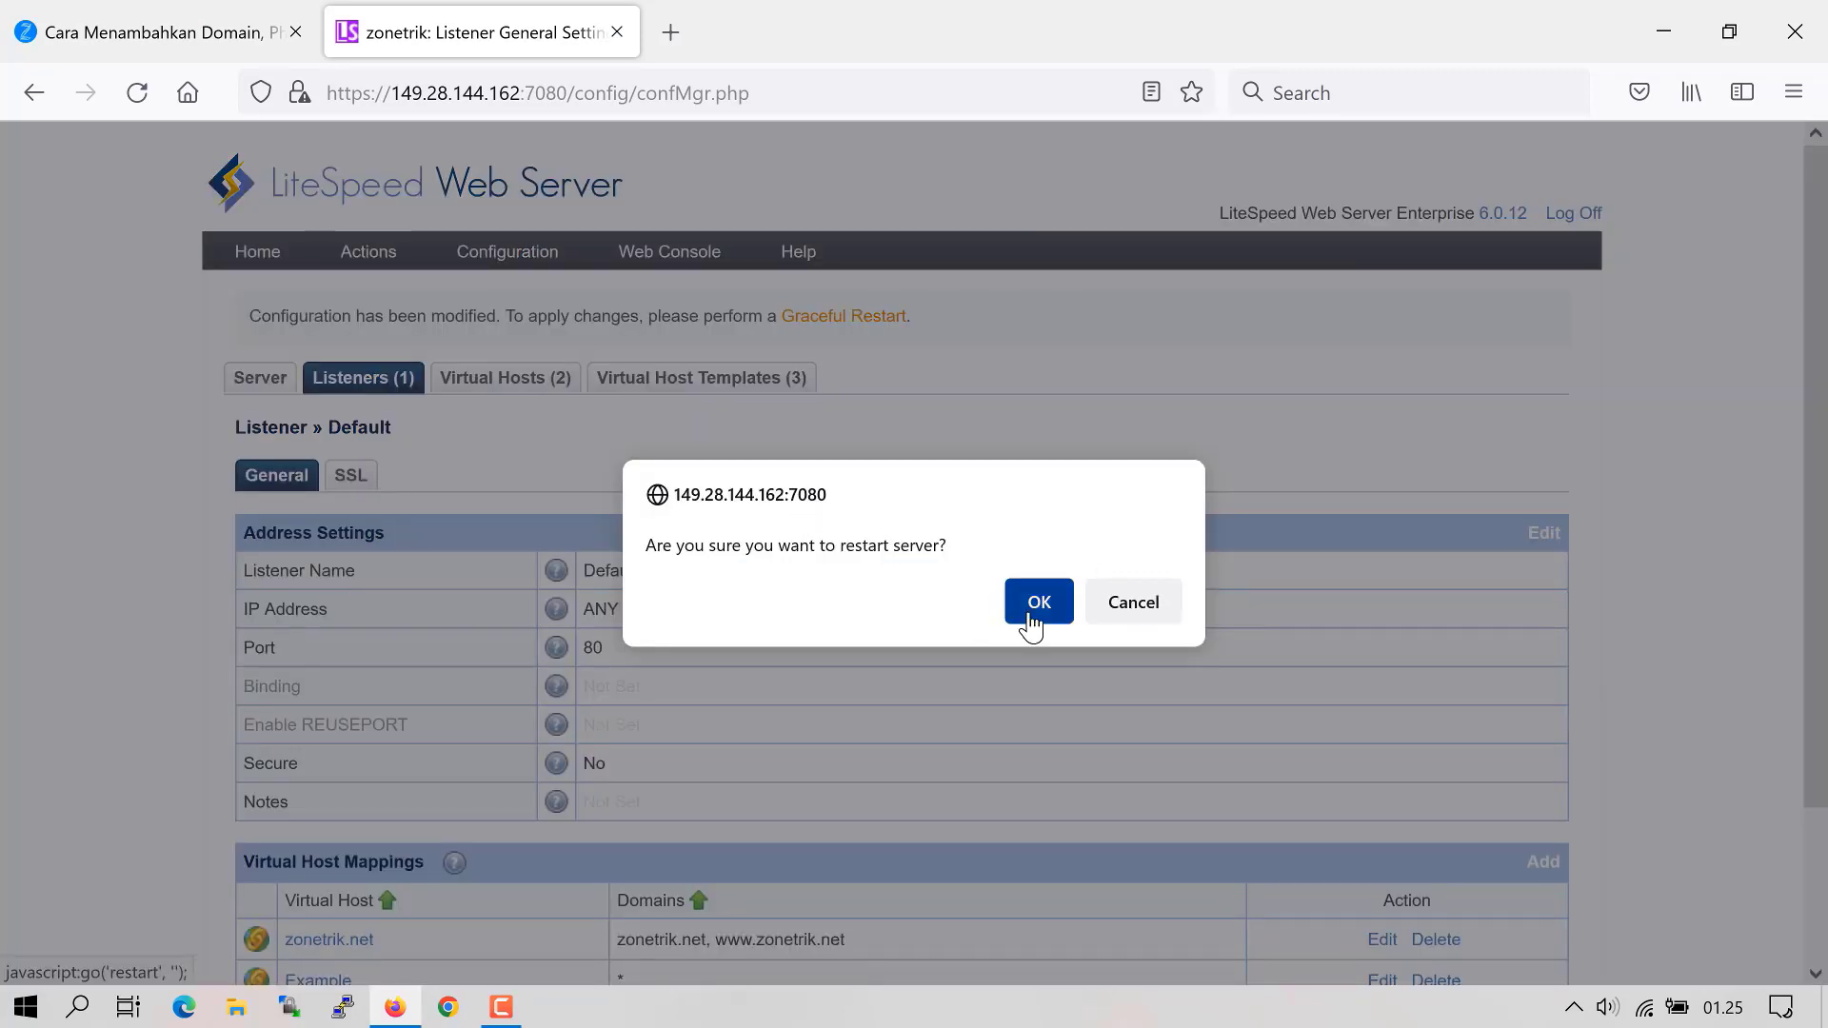
- Confirm the graceful restart of the LiteSpeed server
click(1036, 604)
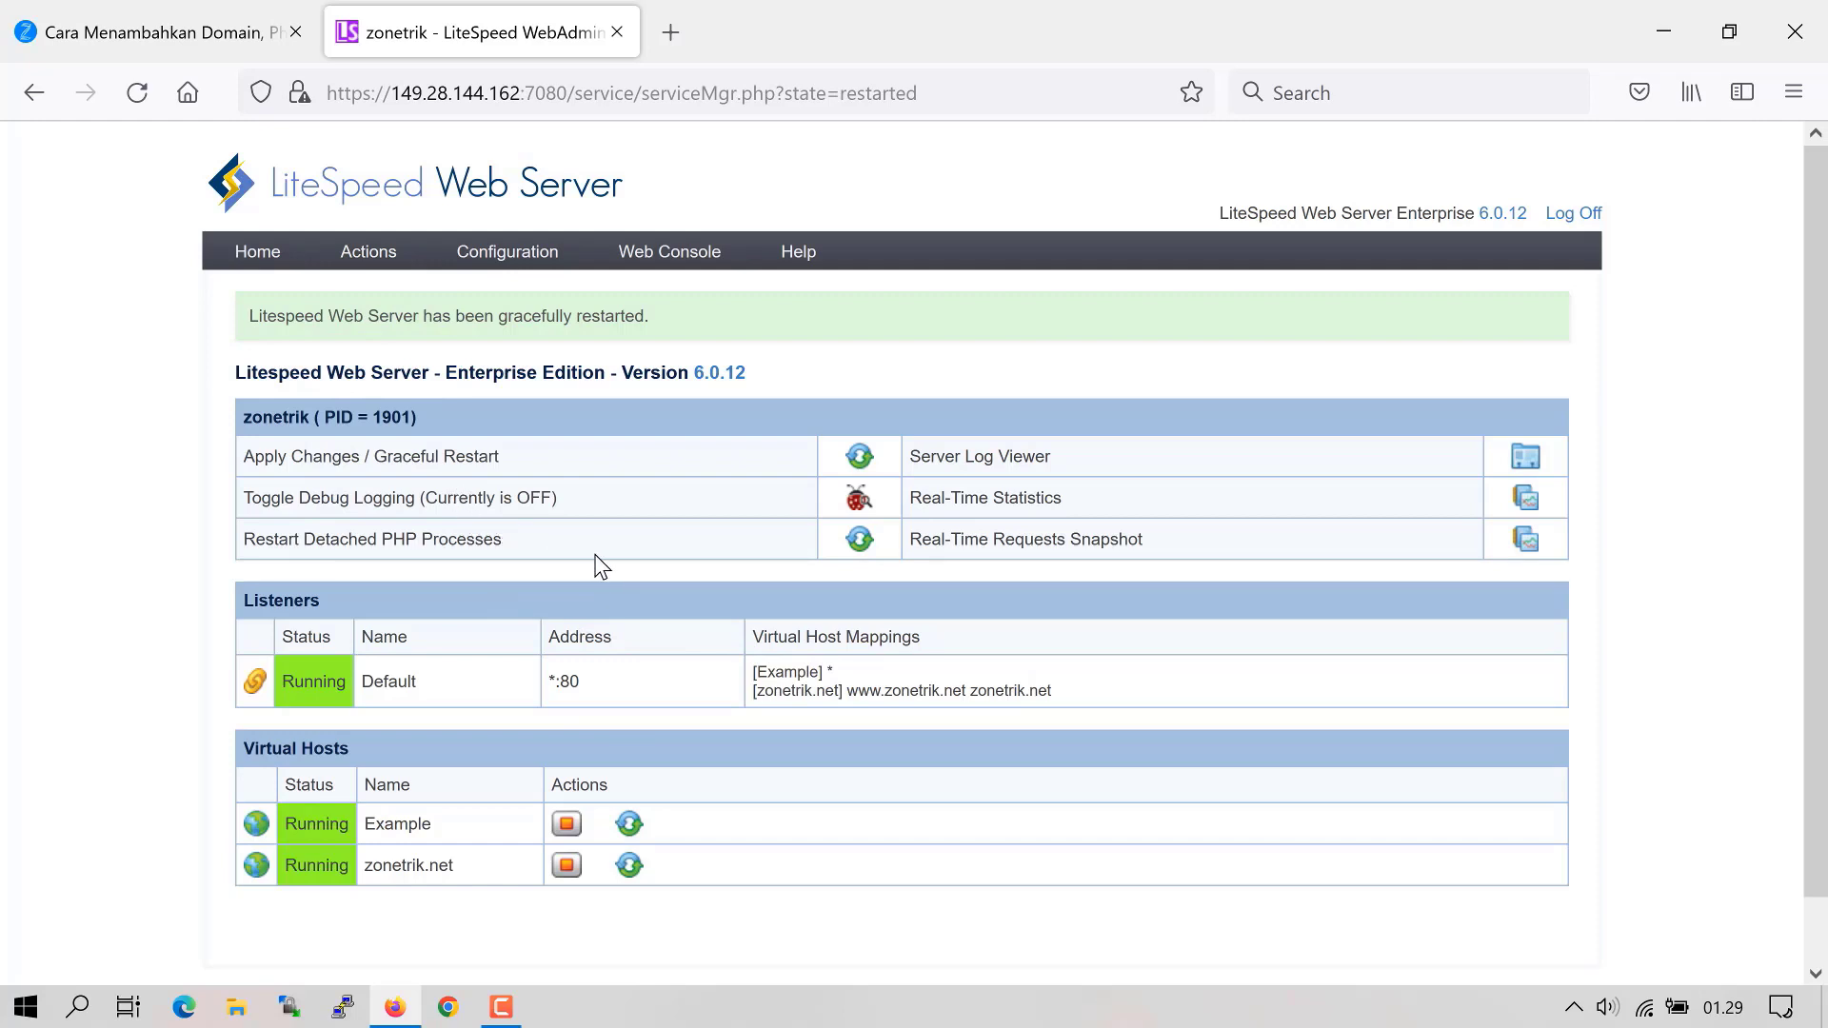
mouse_move(519, 271)
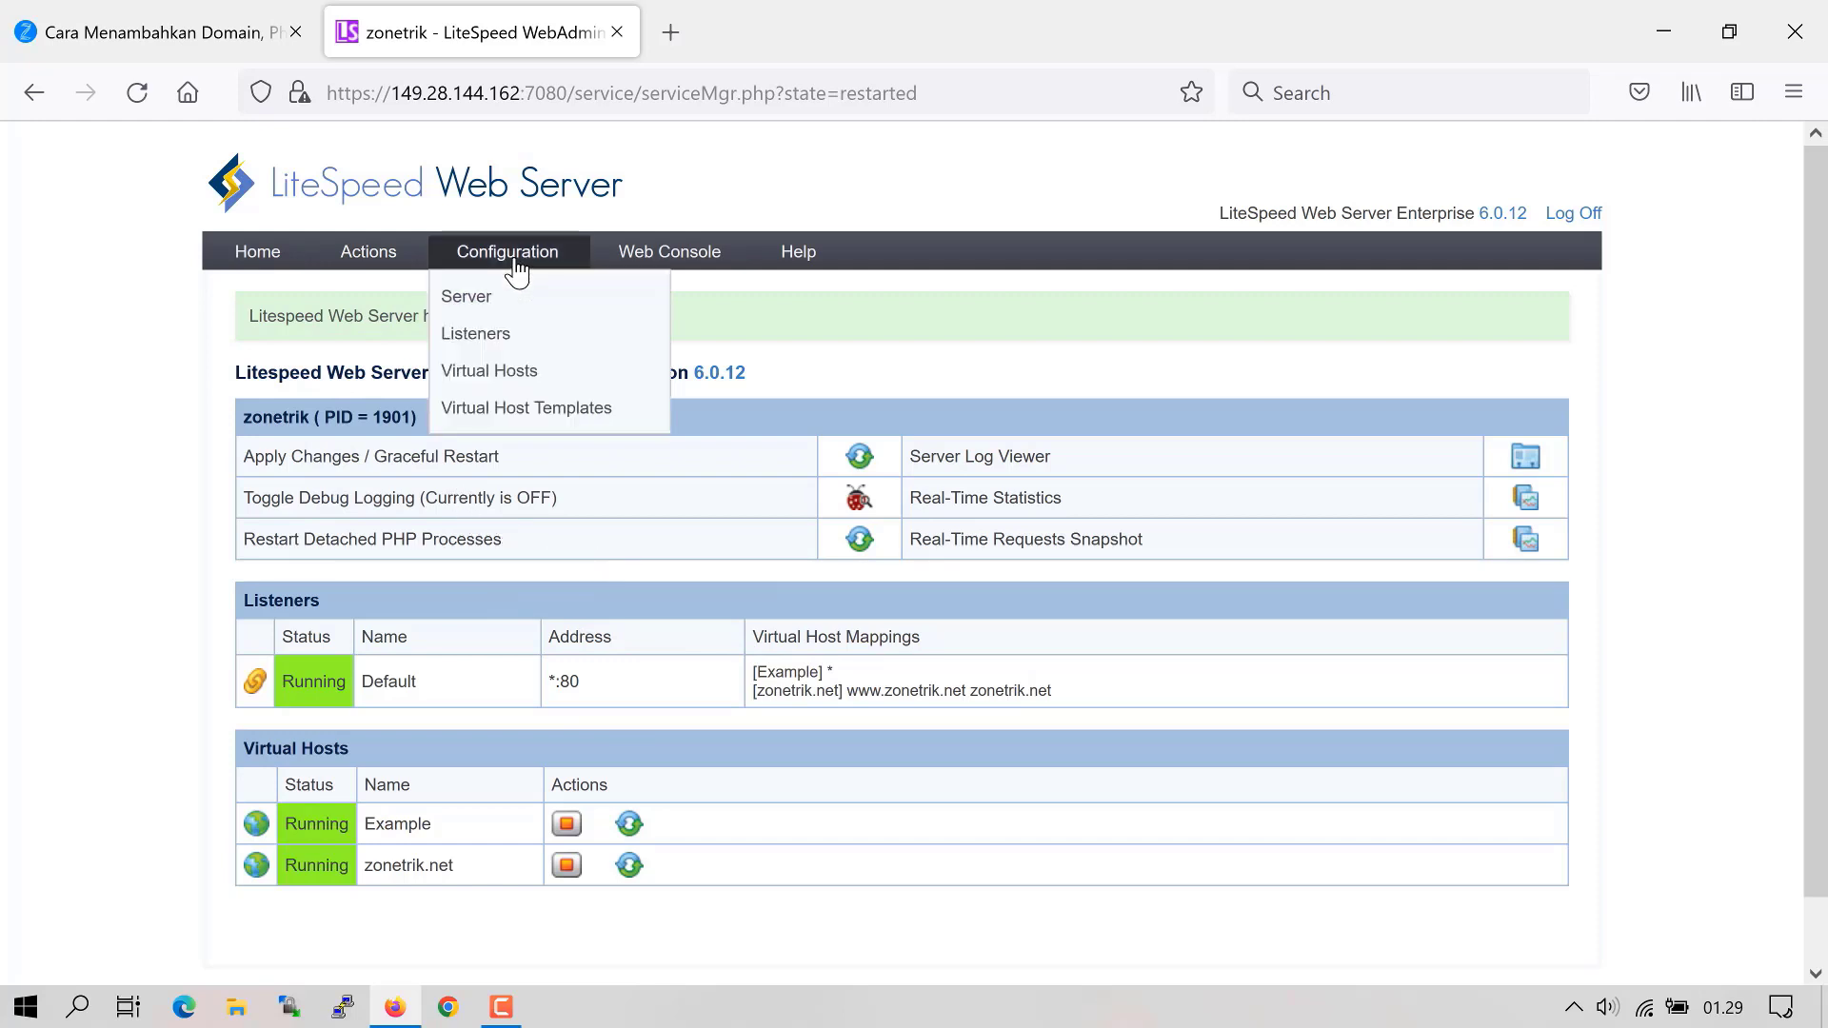
- Create and save a new listener named HTTPS on port 443 with Secure set to Yes
click(497, 340)
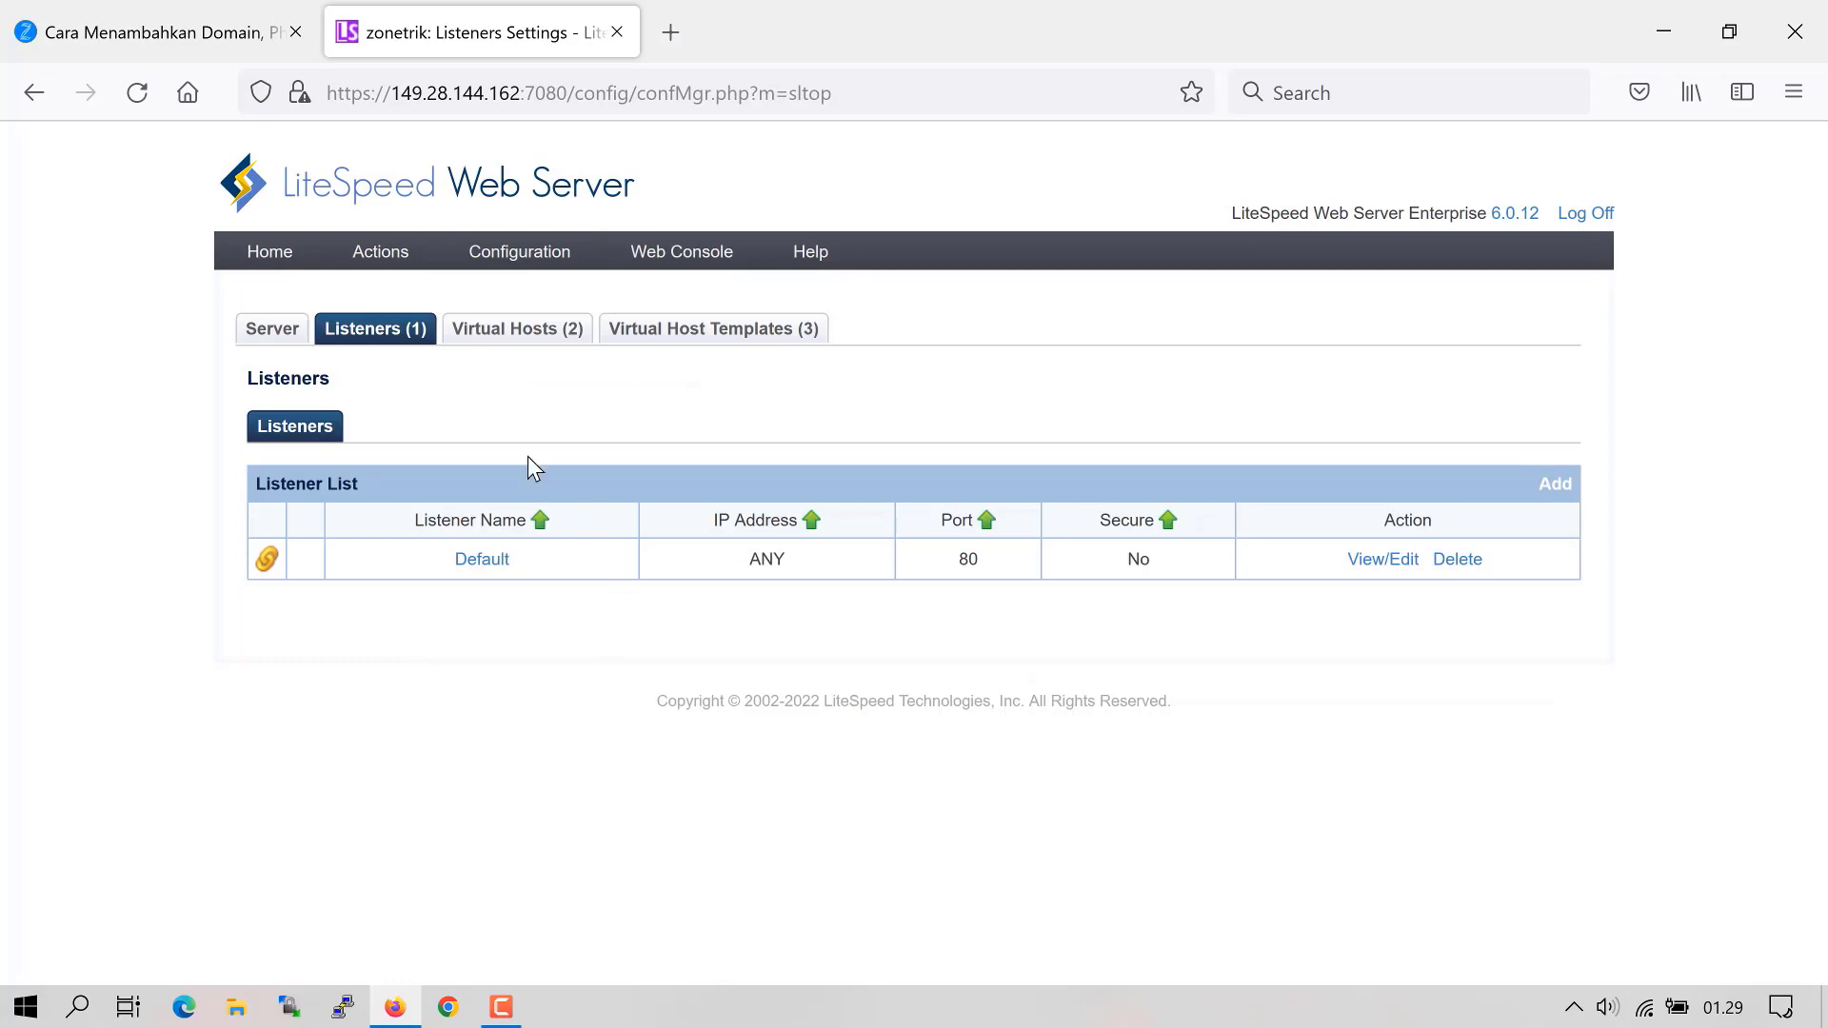
click(1555, 485)
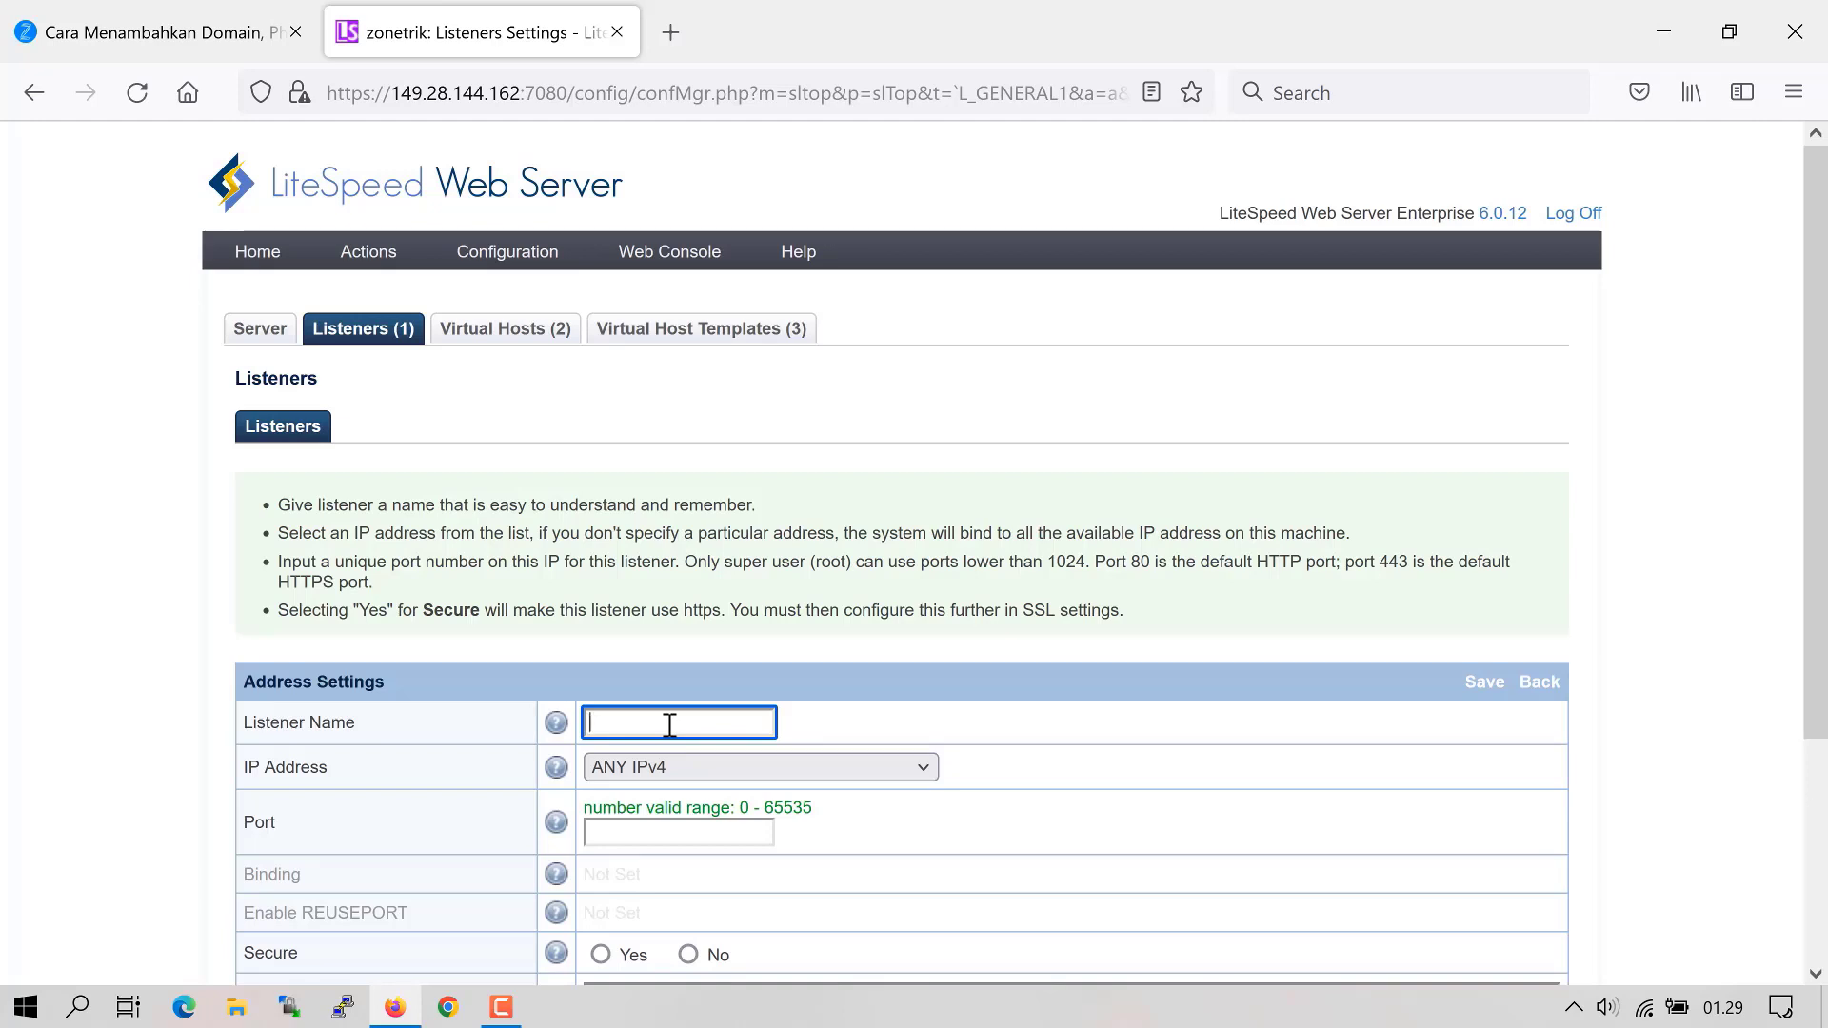
text(HTTPS)
key(Tab)
scroll(724, 583, down, 3)
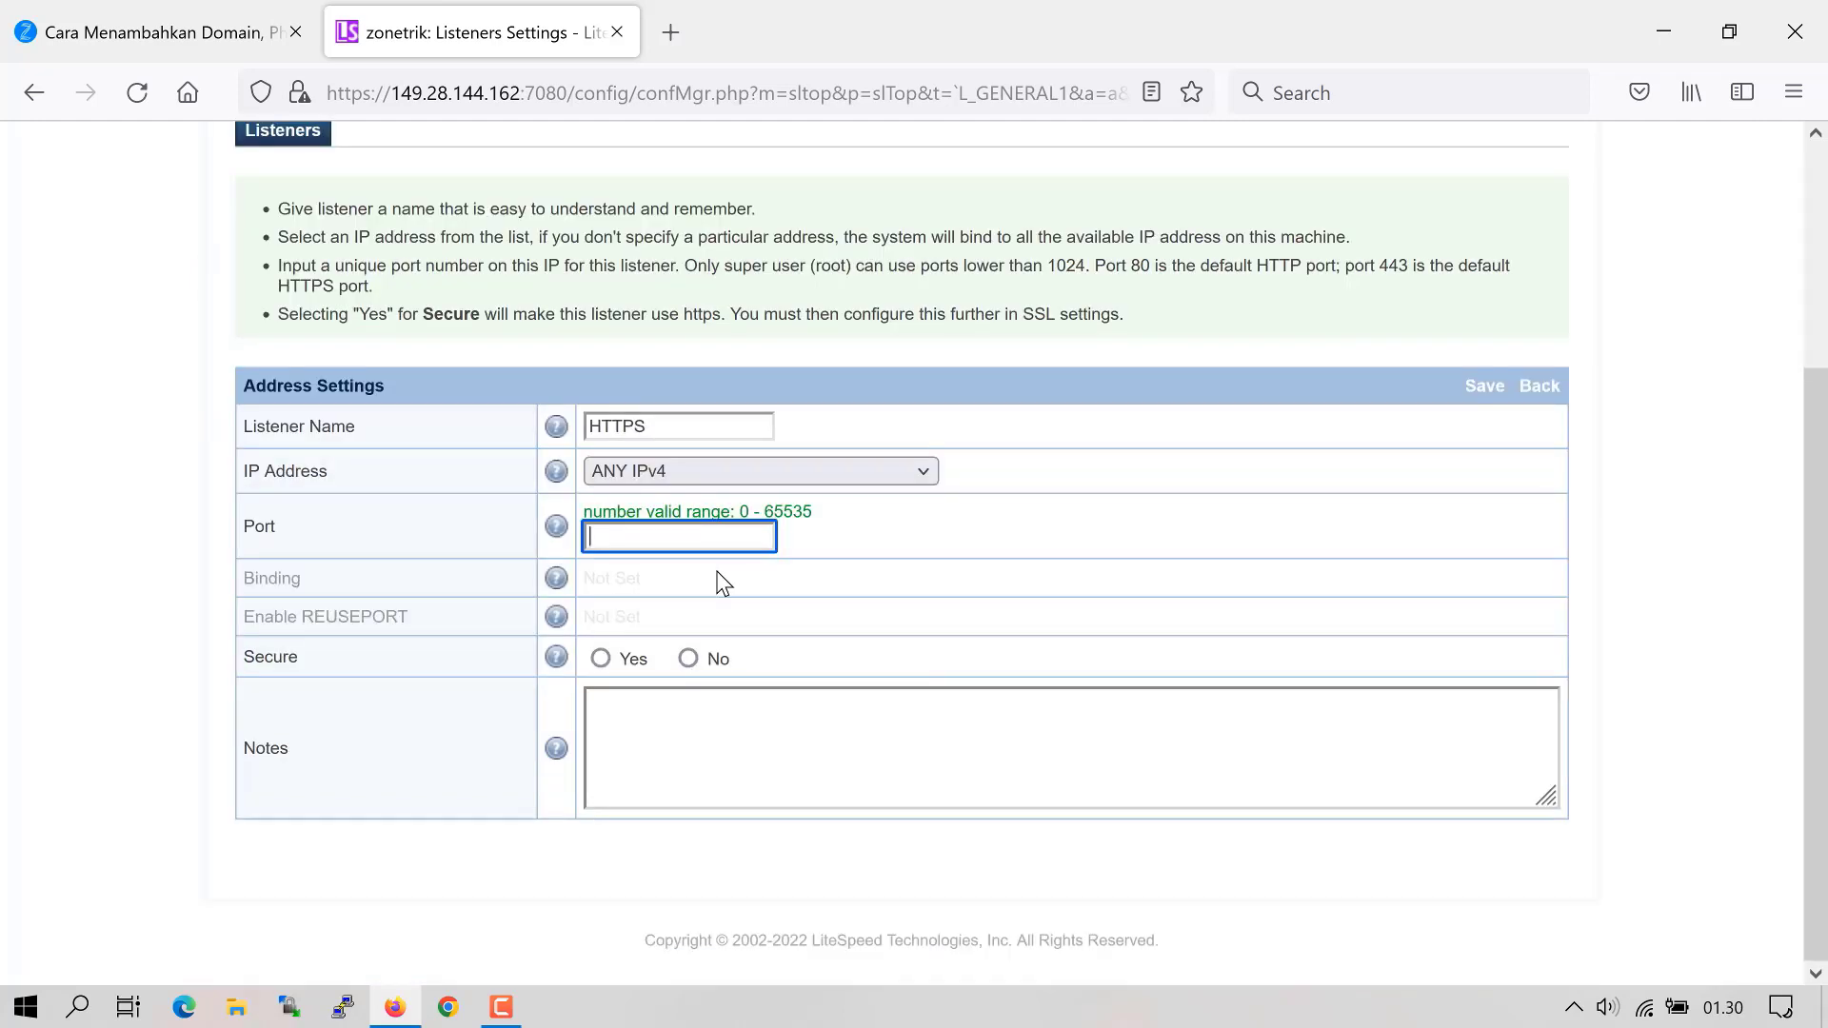
text(443)
click(601, 657)
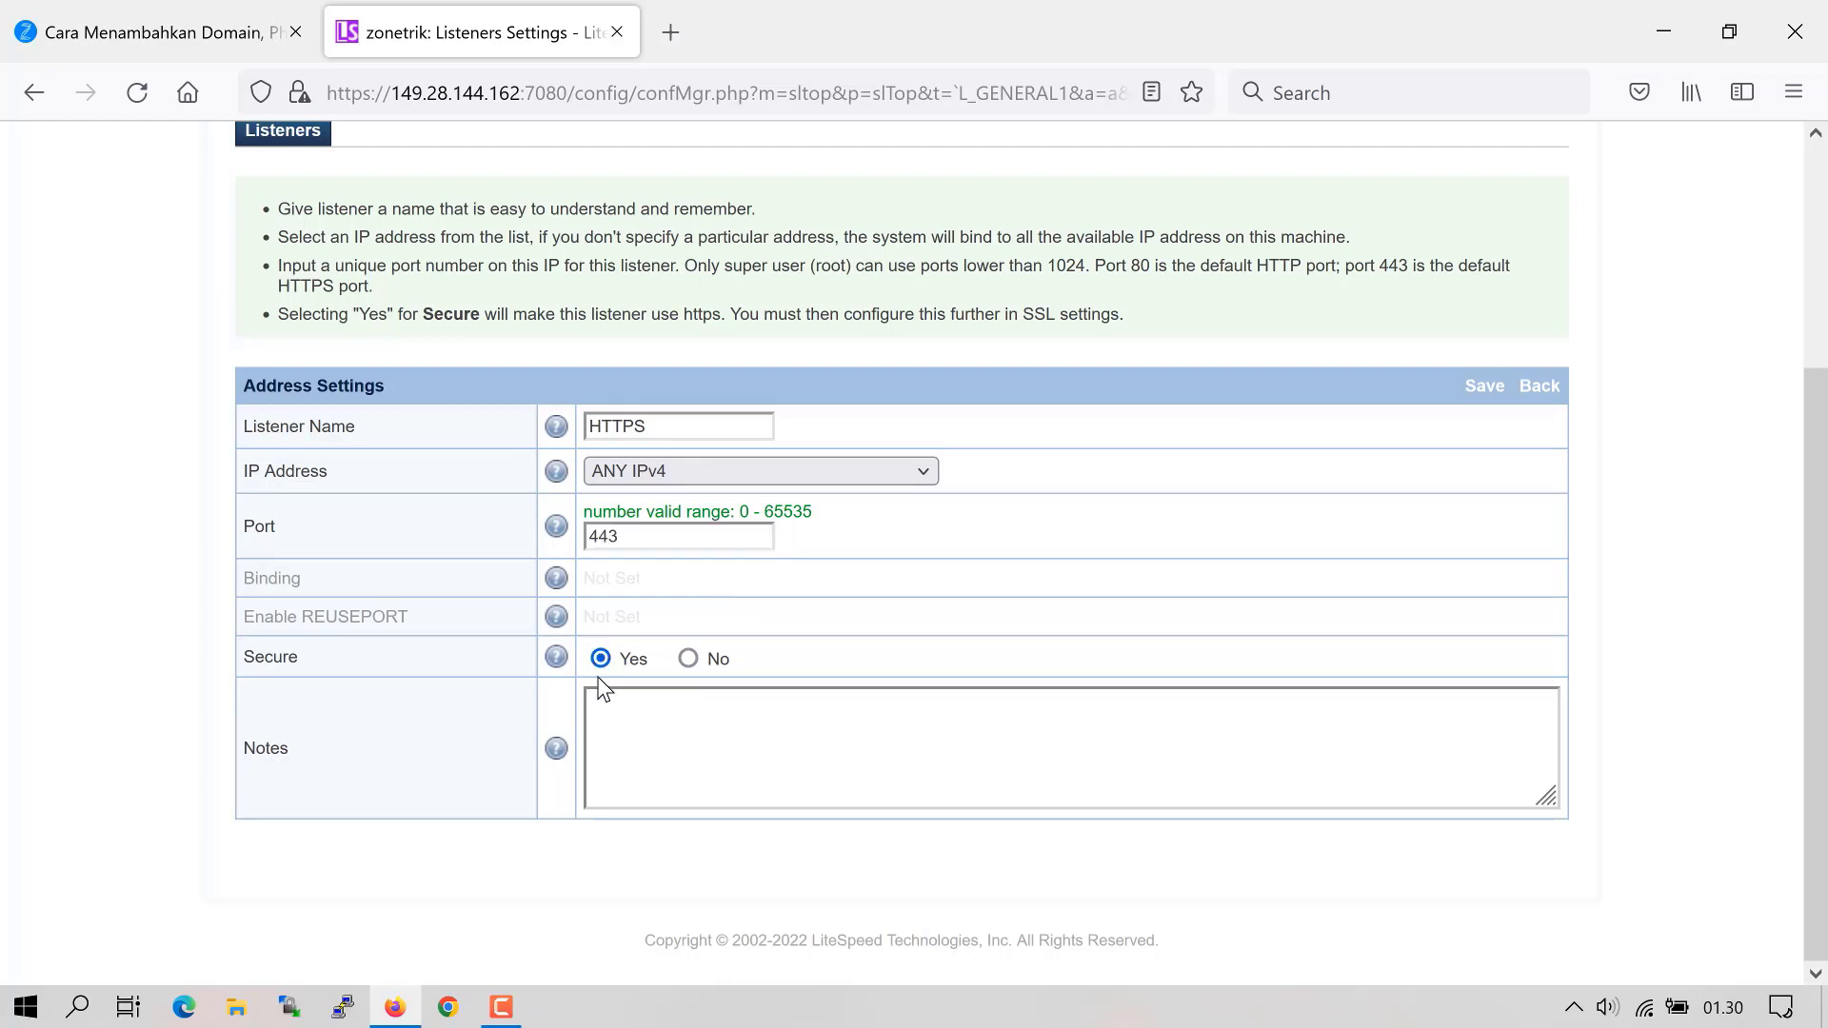
click(1487, 386)
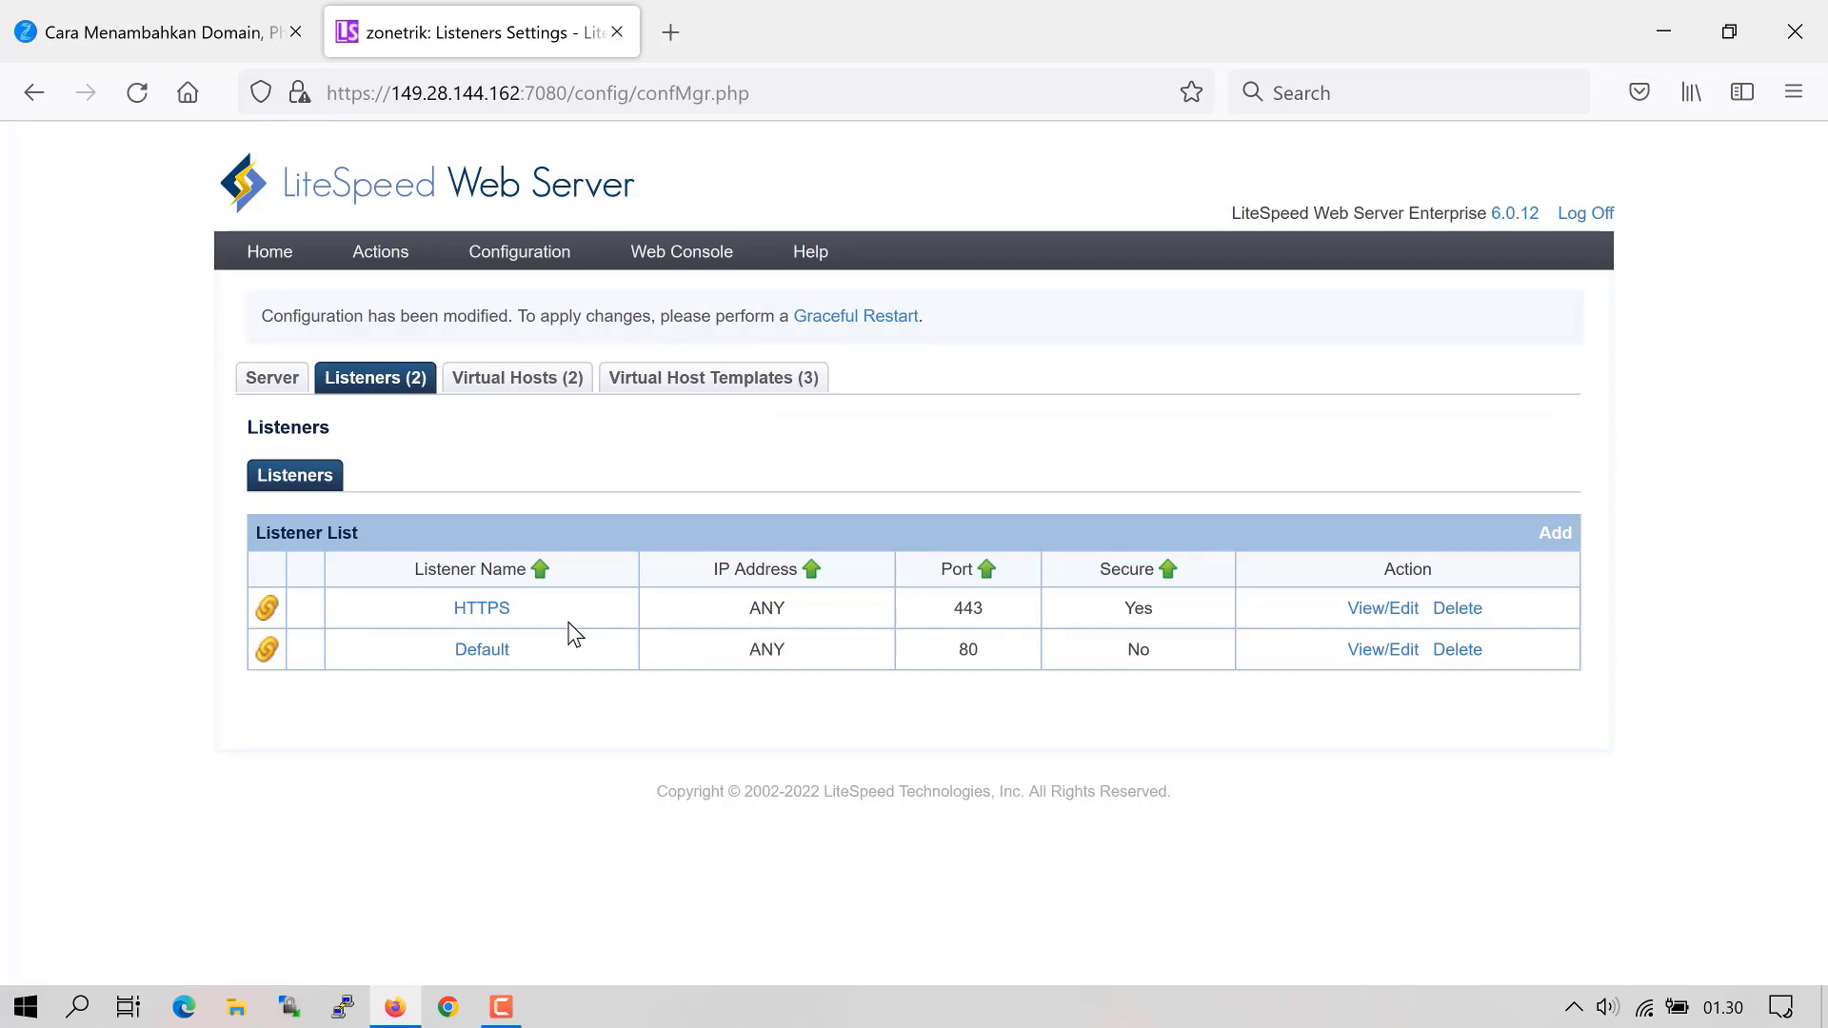
double_click(537, 608)
click(1381, 612)
scroll(653, 743, down, 1)
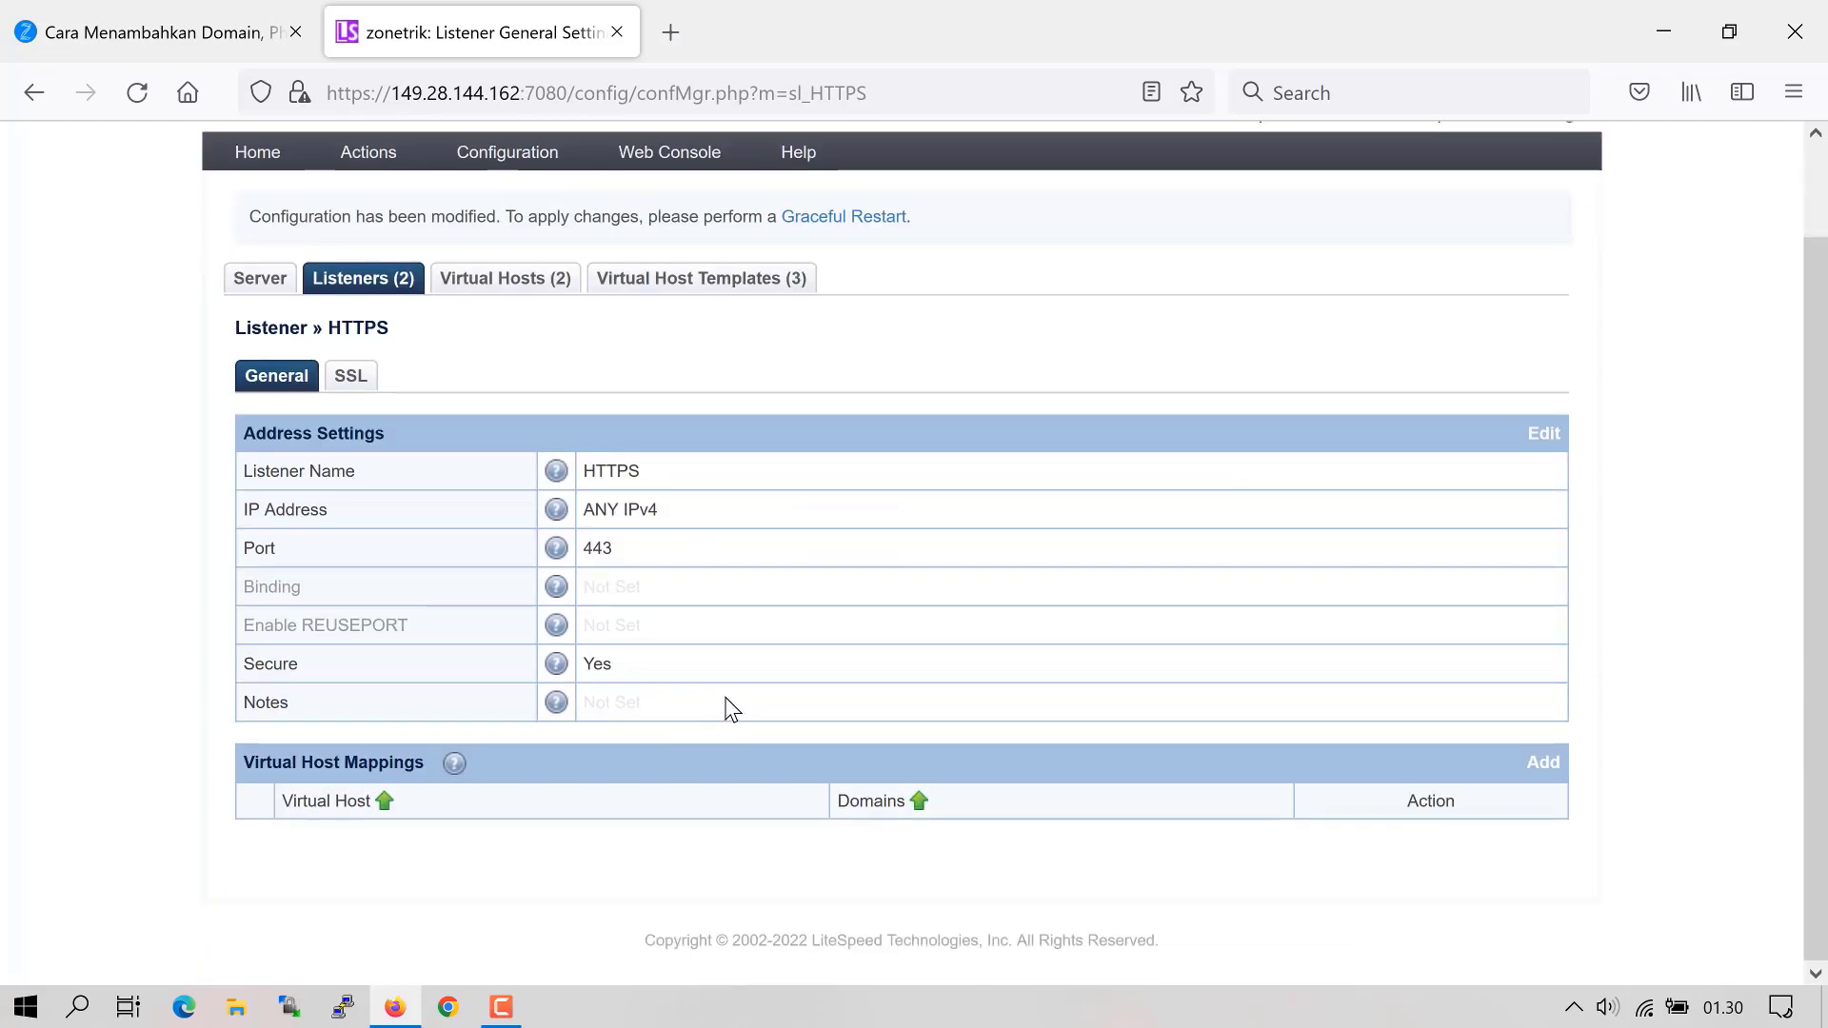
click(1543, 761)
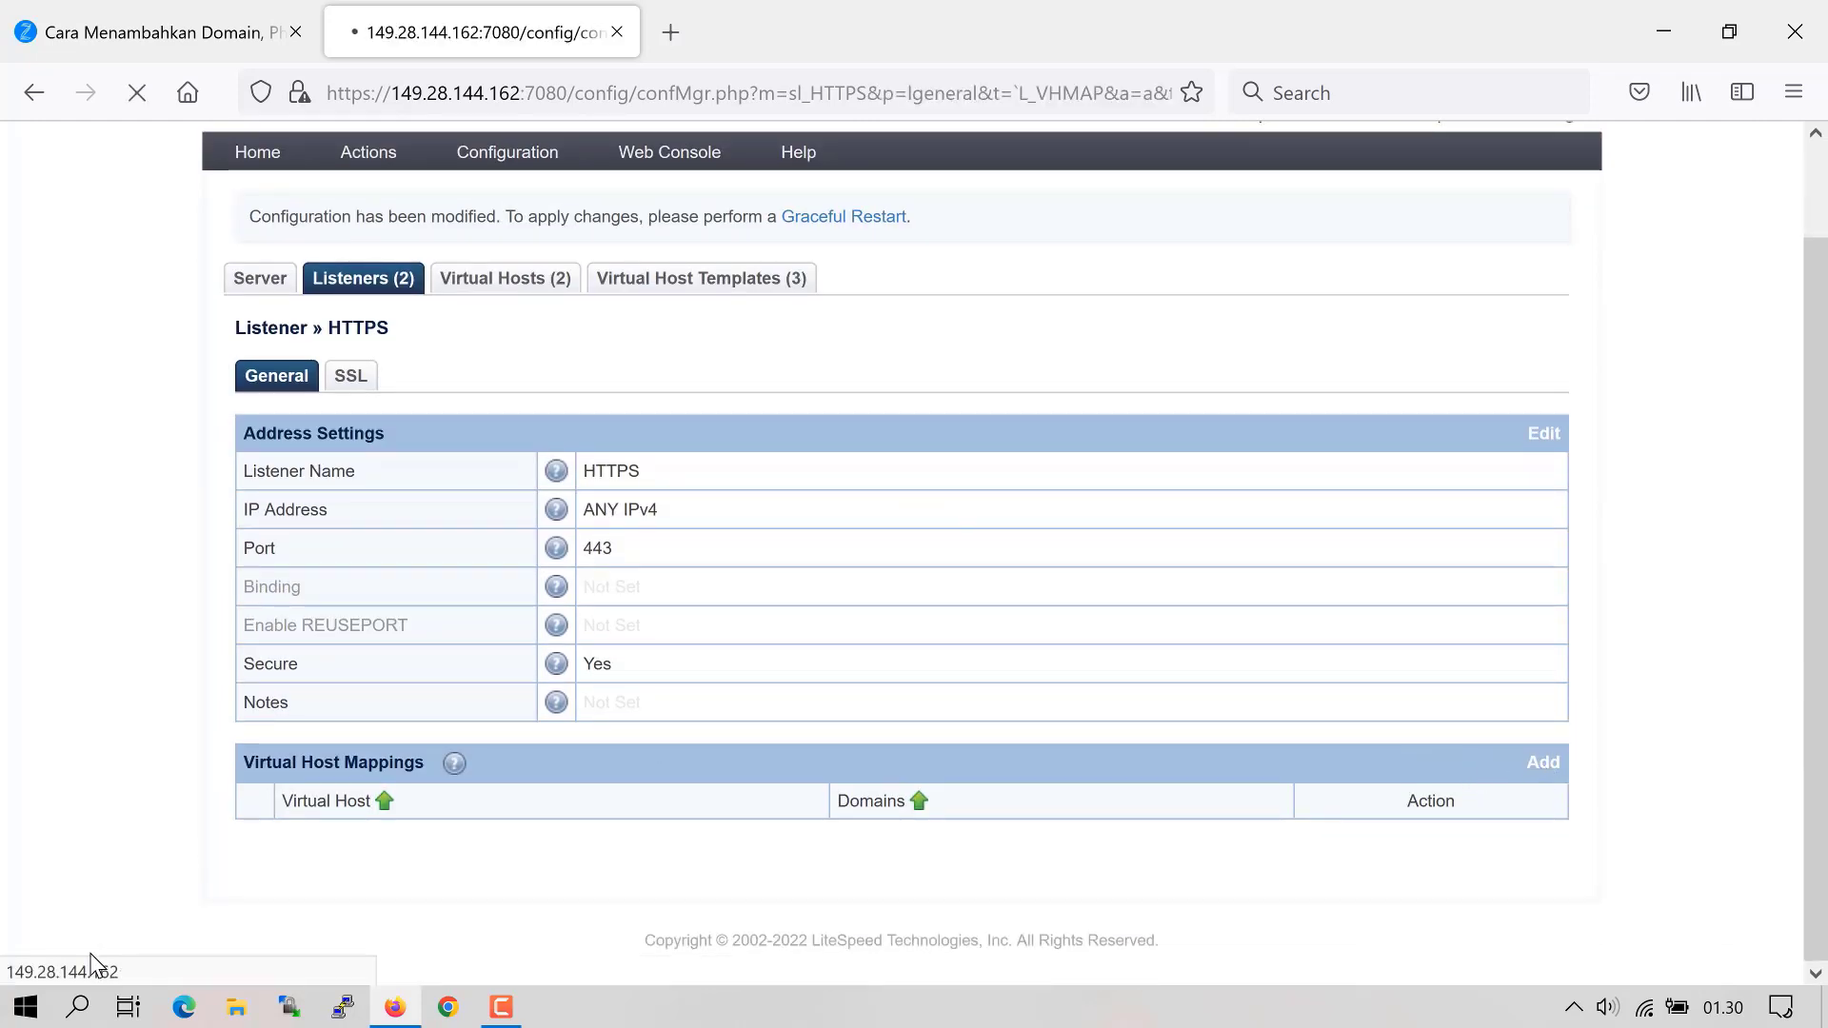
click(670, 752)
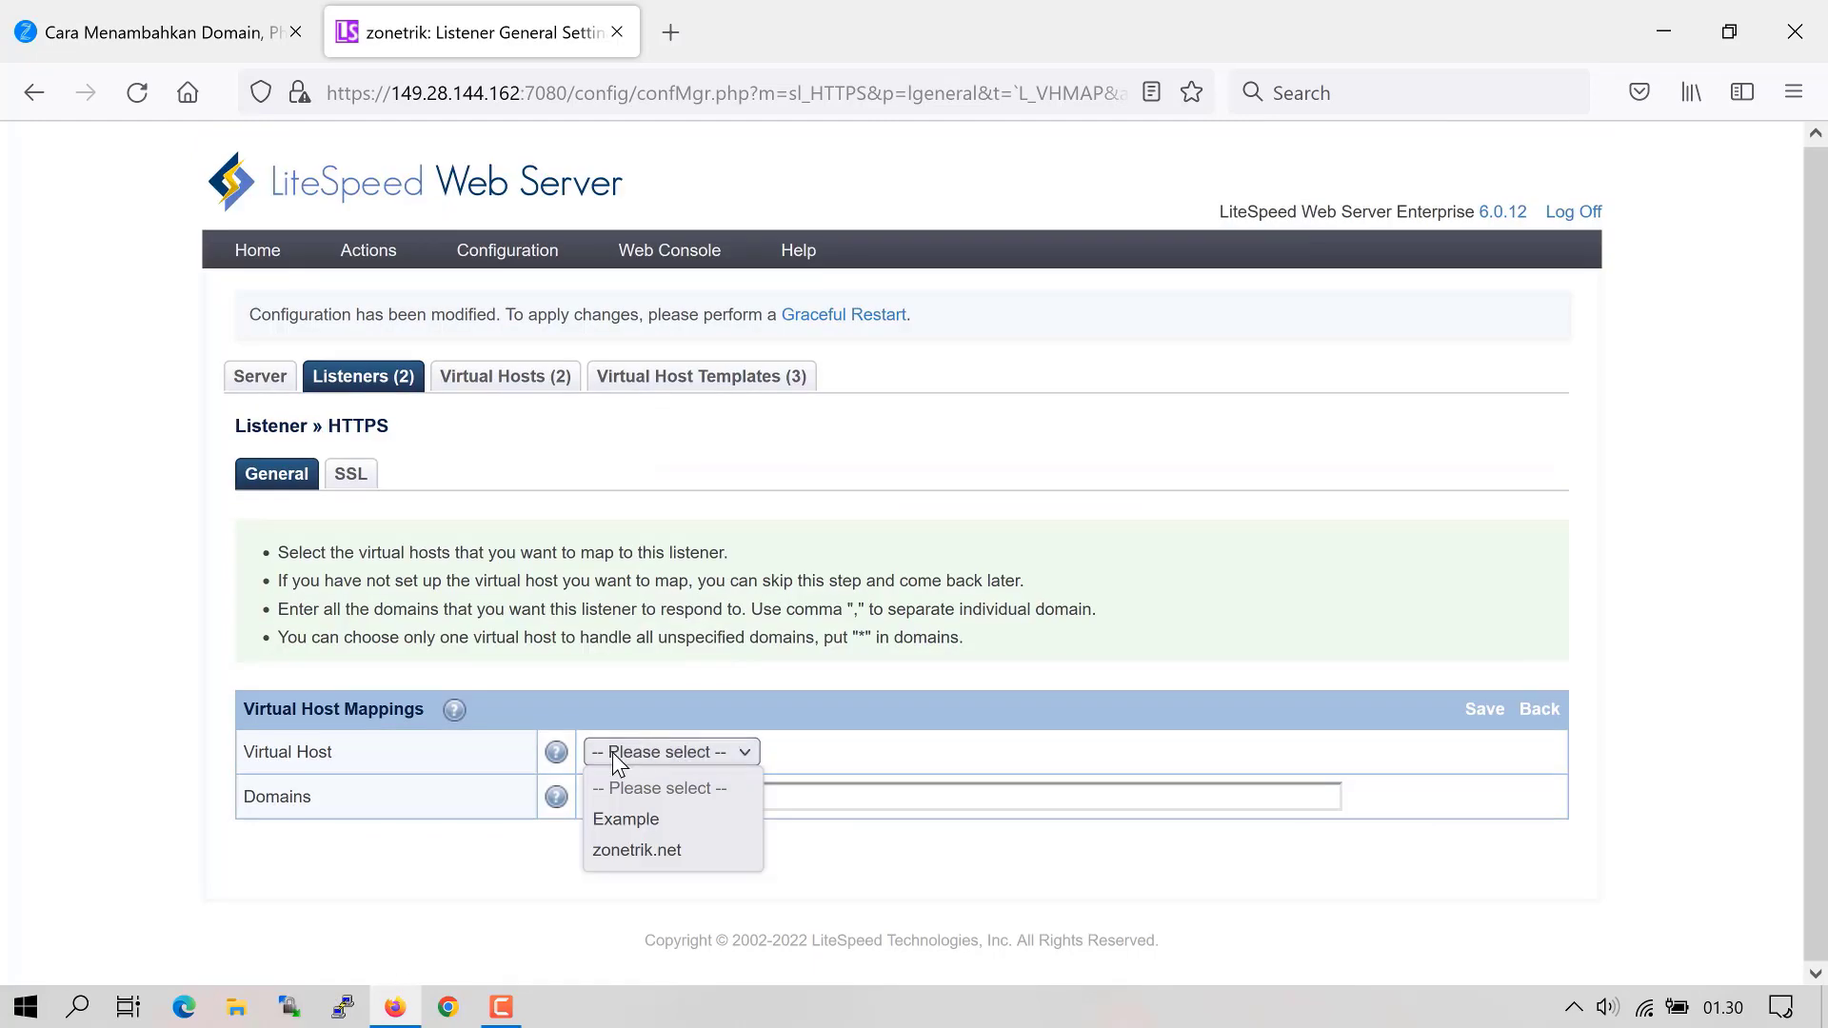
click(626, 847)
click(724, 796)
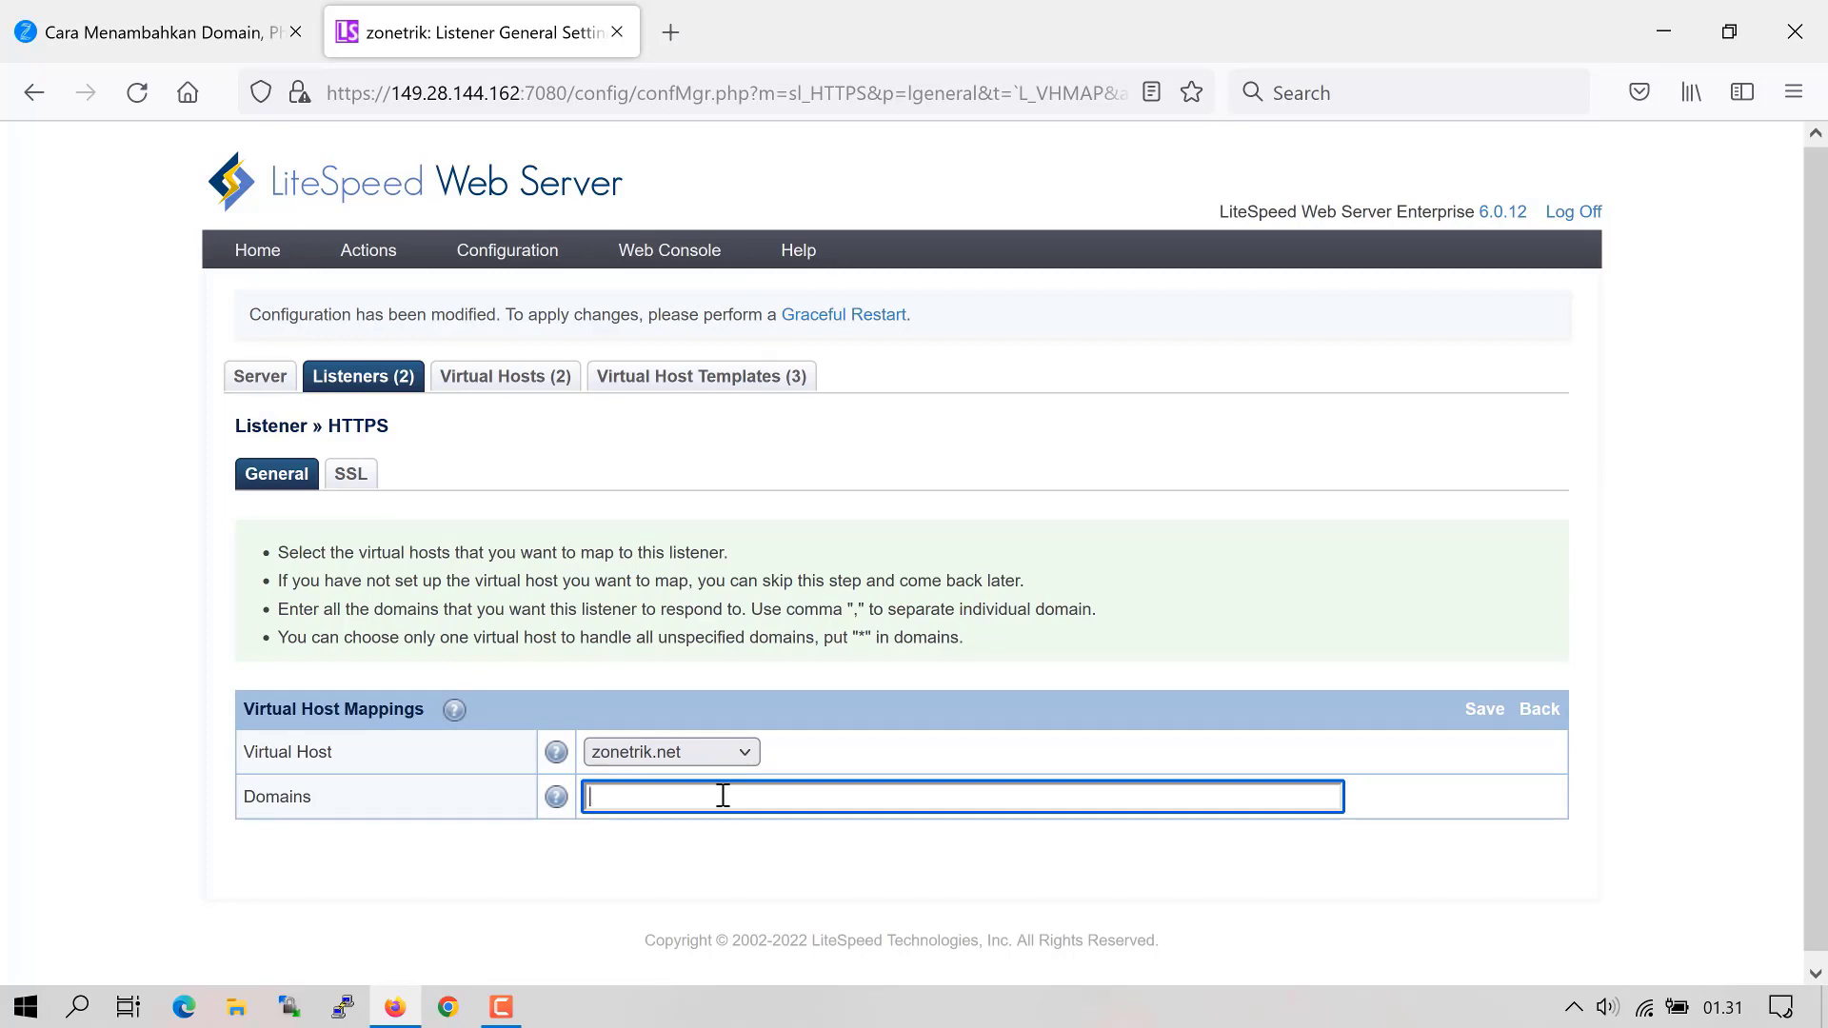
text(z)
key(BackSpace)
text(zonetrik.net, www.zonetrik.net)
click(1485, 711)
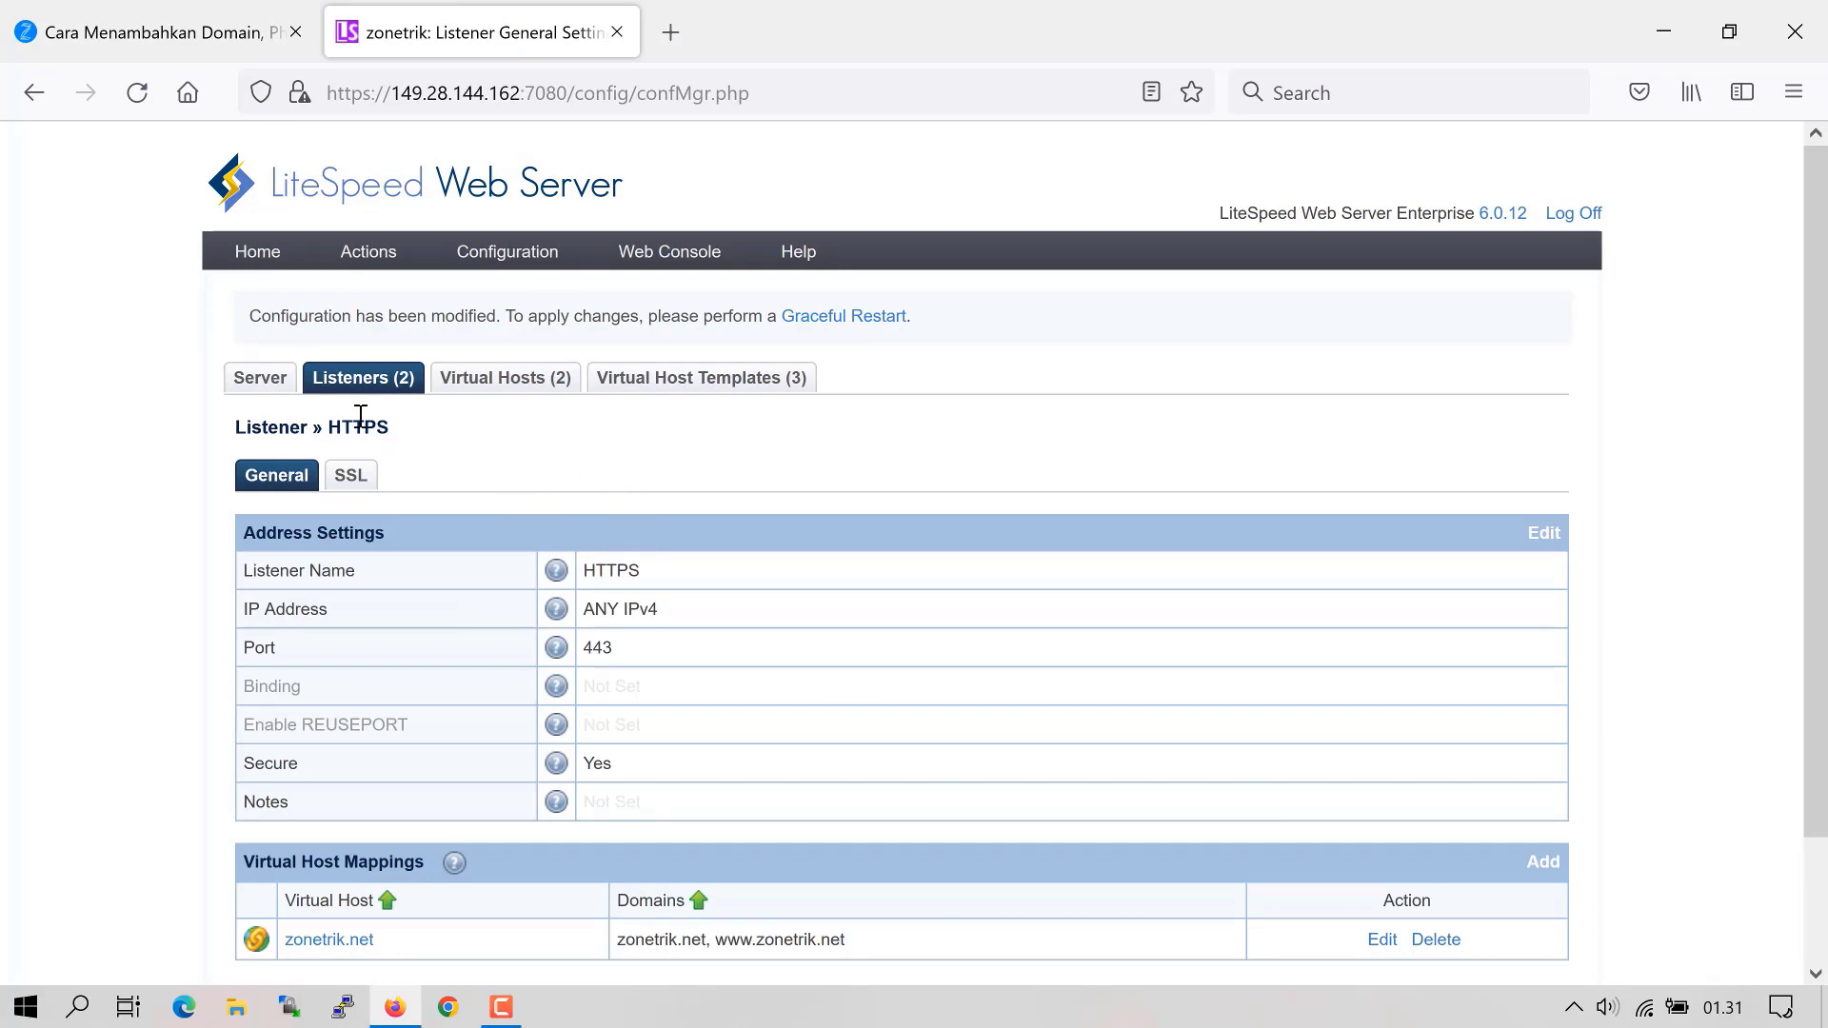
- Set the HTTPS private key and certificate to zonetrik.net's Let's Encrypt privkey.pem and fullchain.pem
click(367, 482)
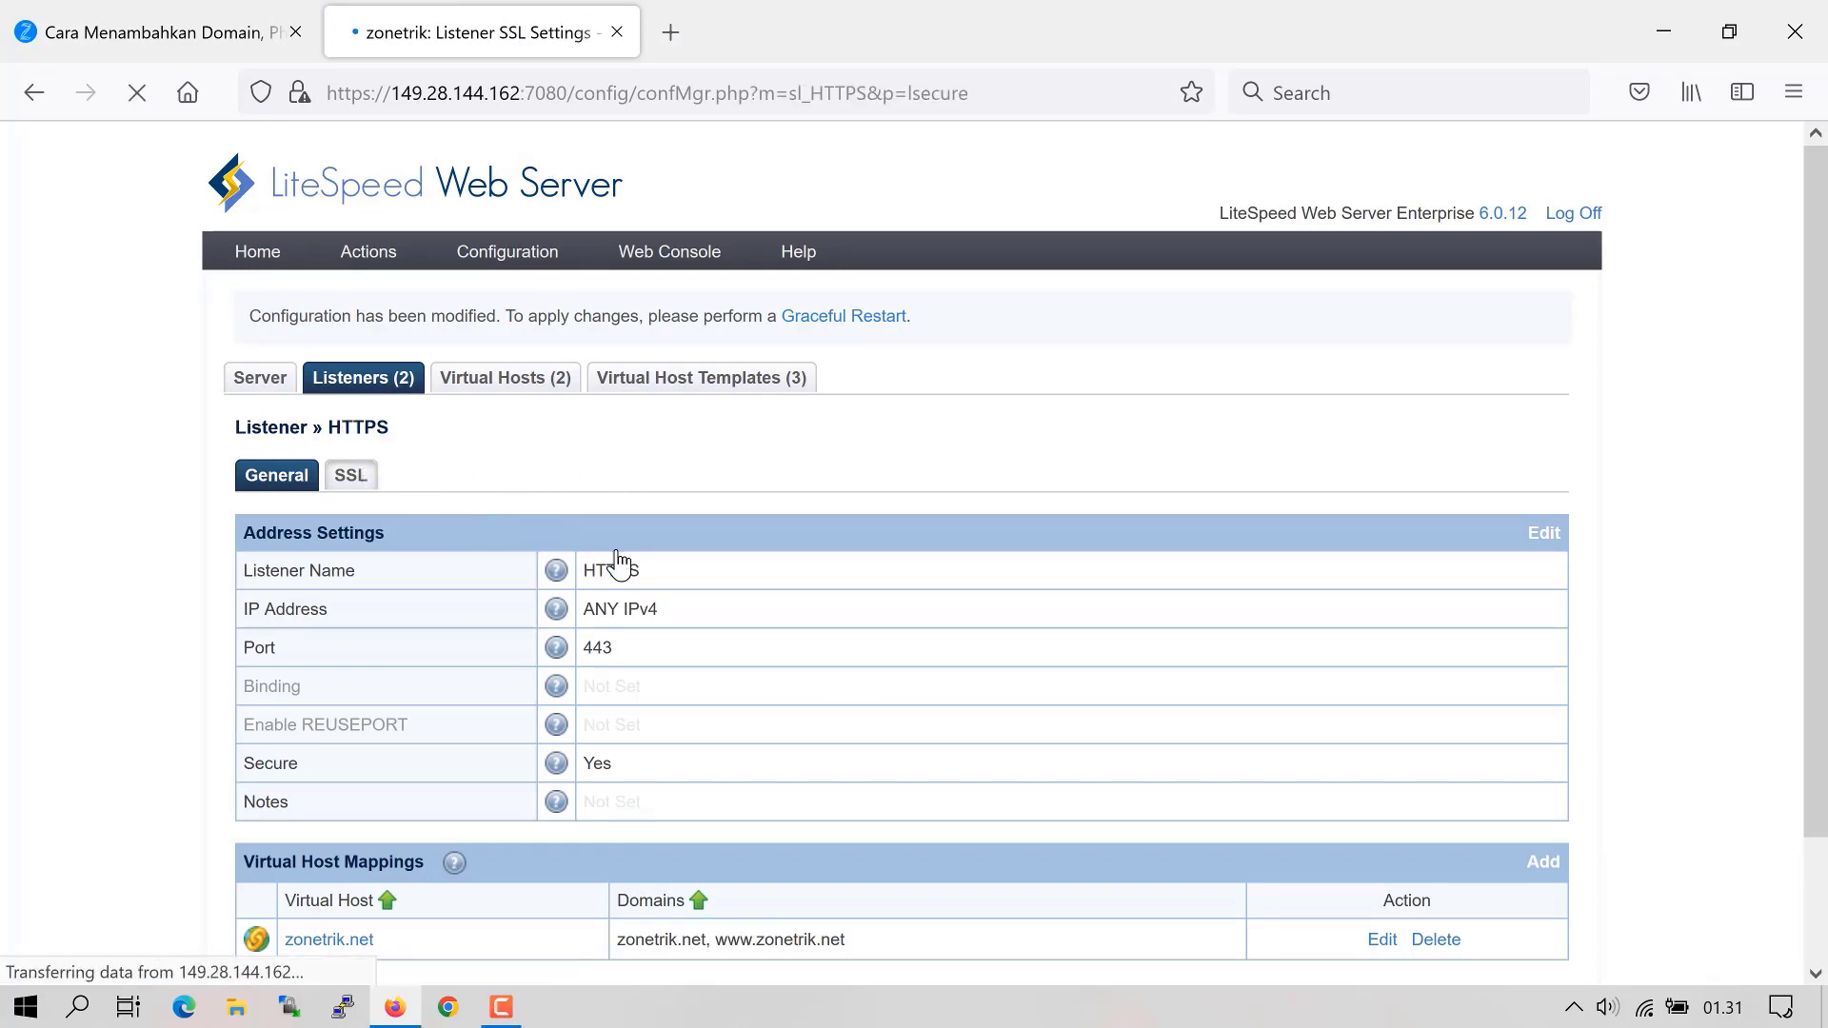
click(1547, 533)
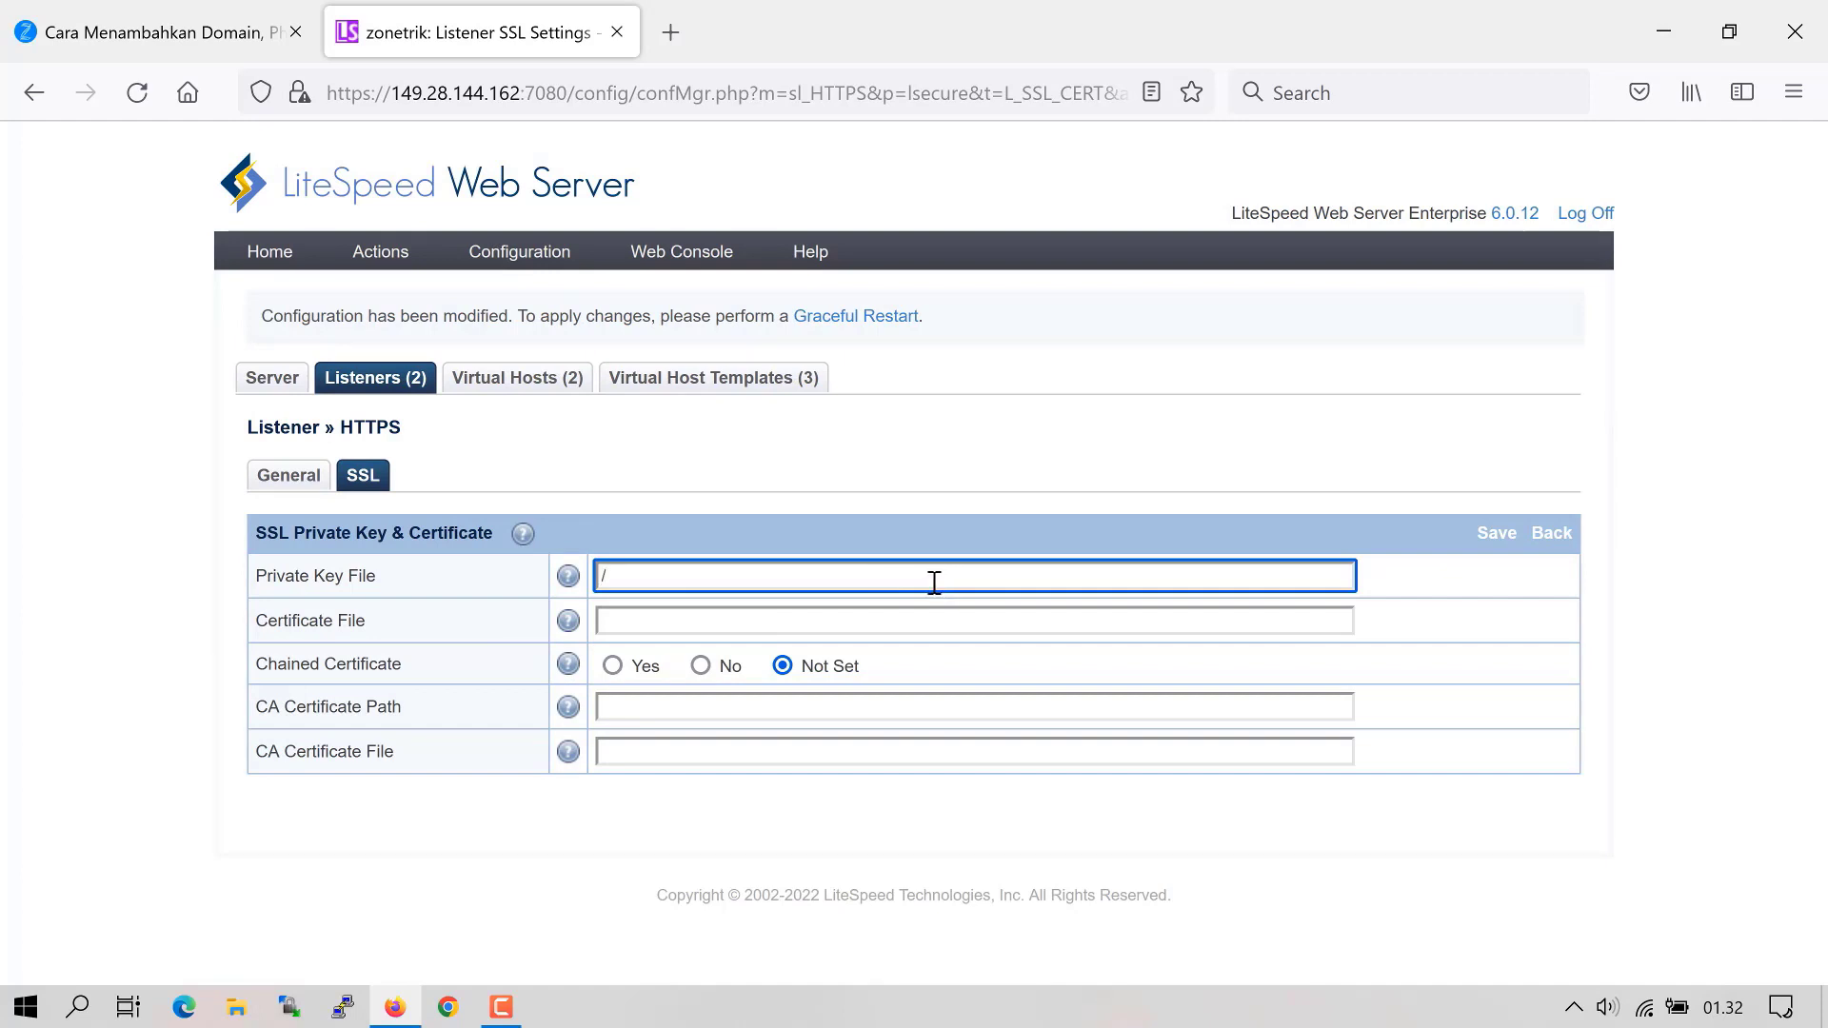
text(etc/letsencript/live/zonetrik.)
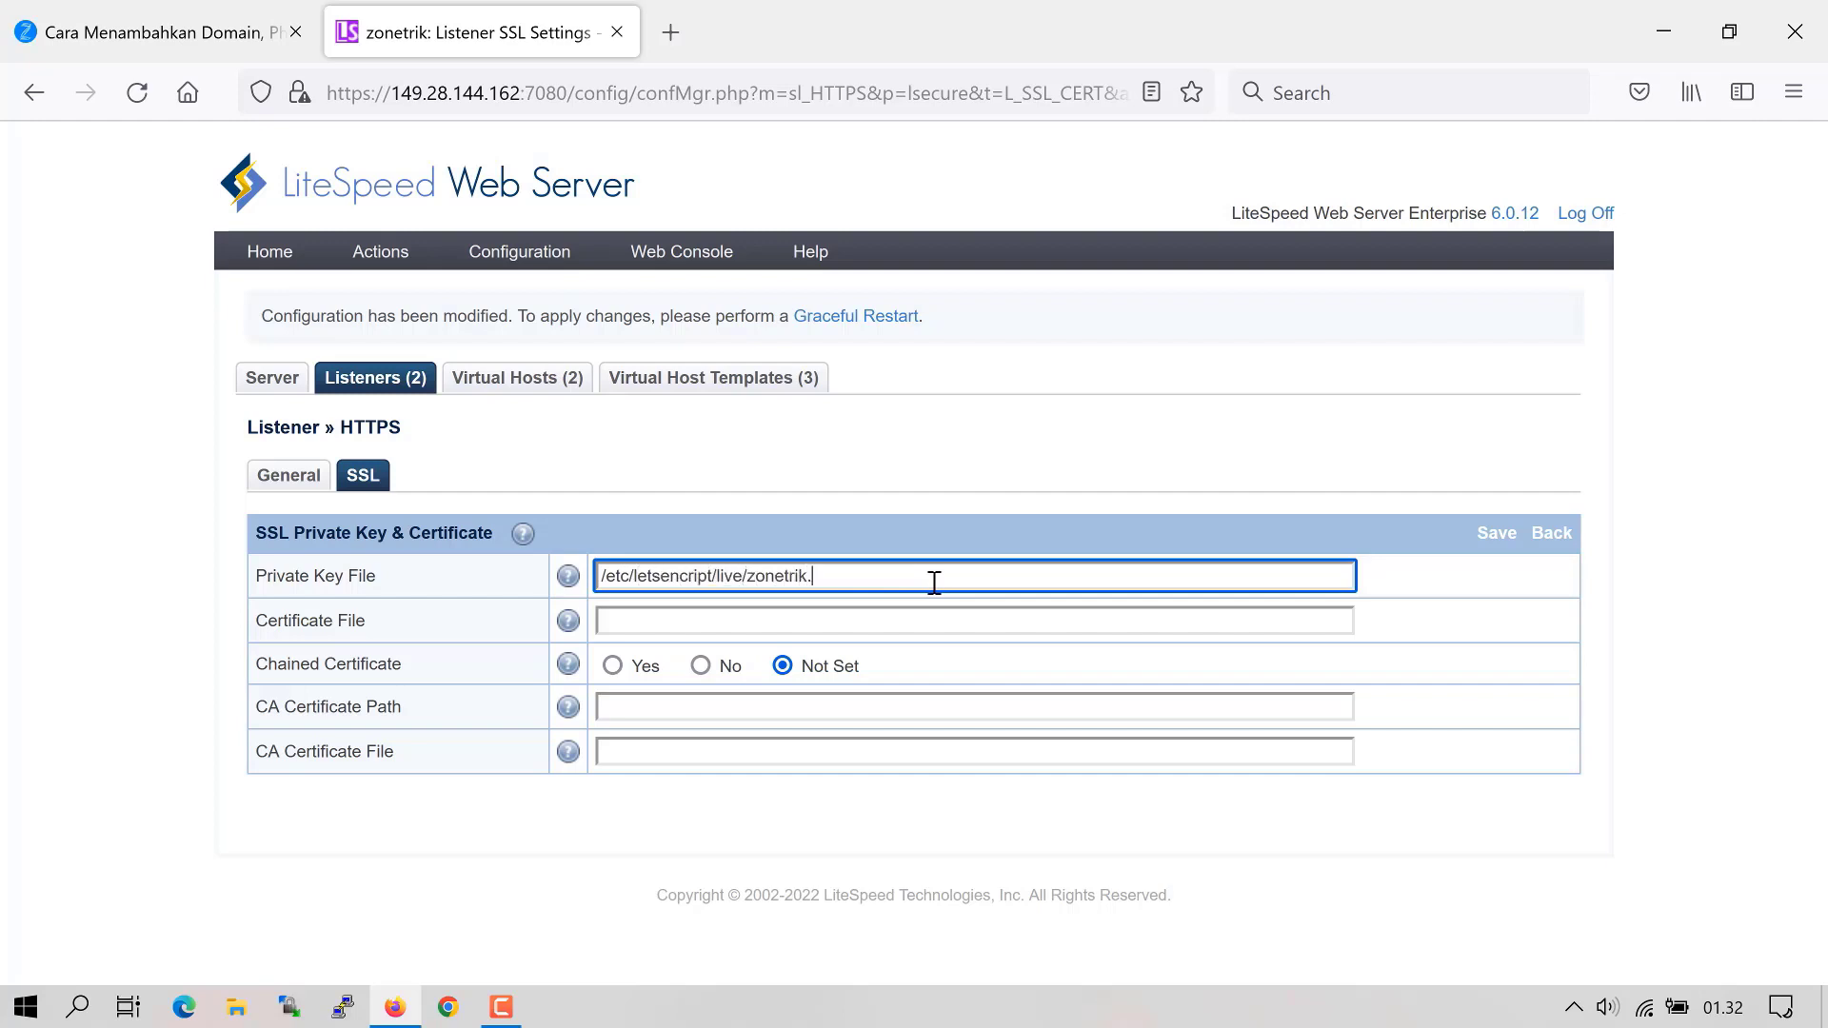
text(net/privkey.pem)
click(853, 621)
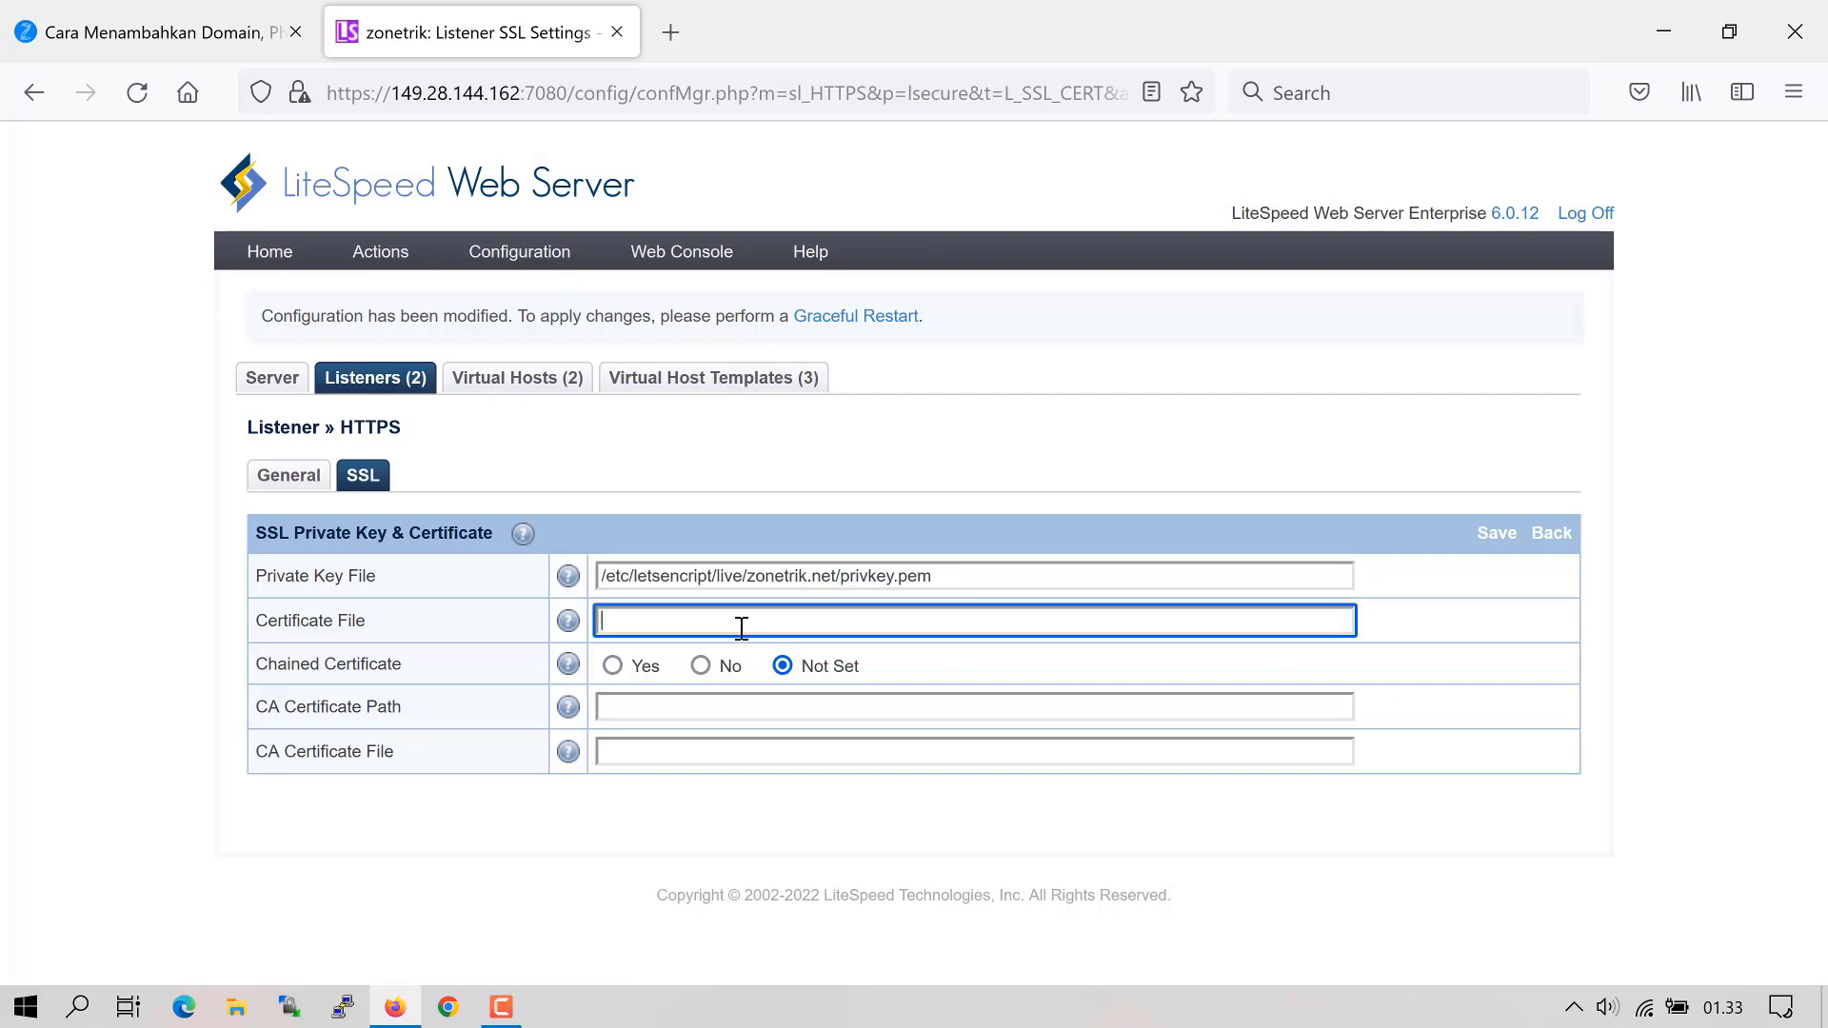
key(ctrl+v)
text(fullchain.pem)
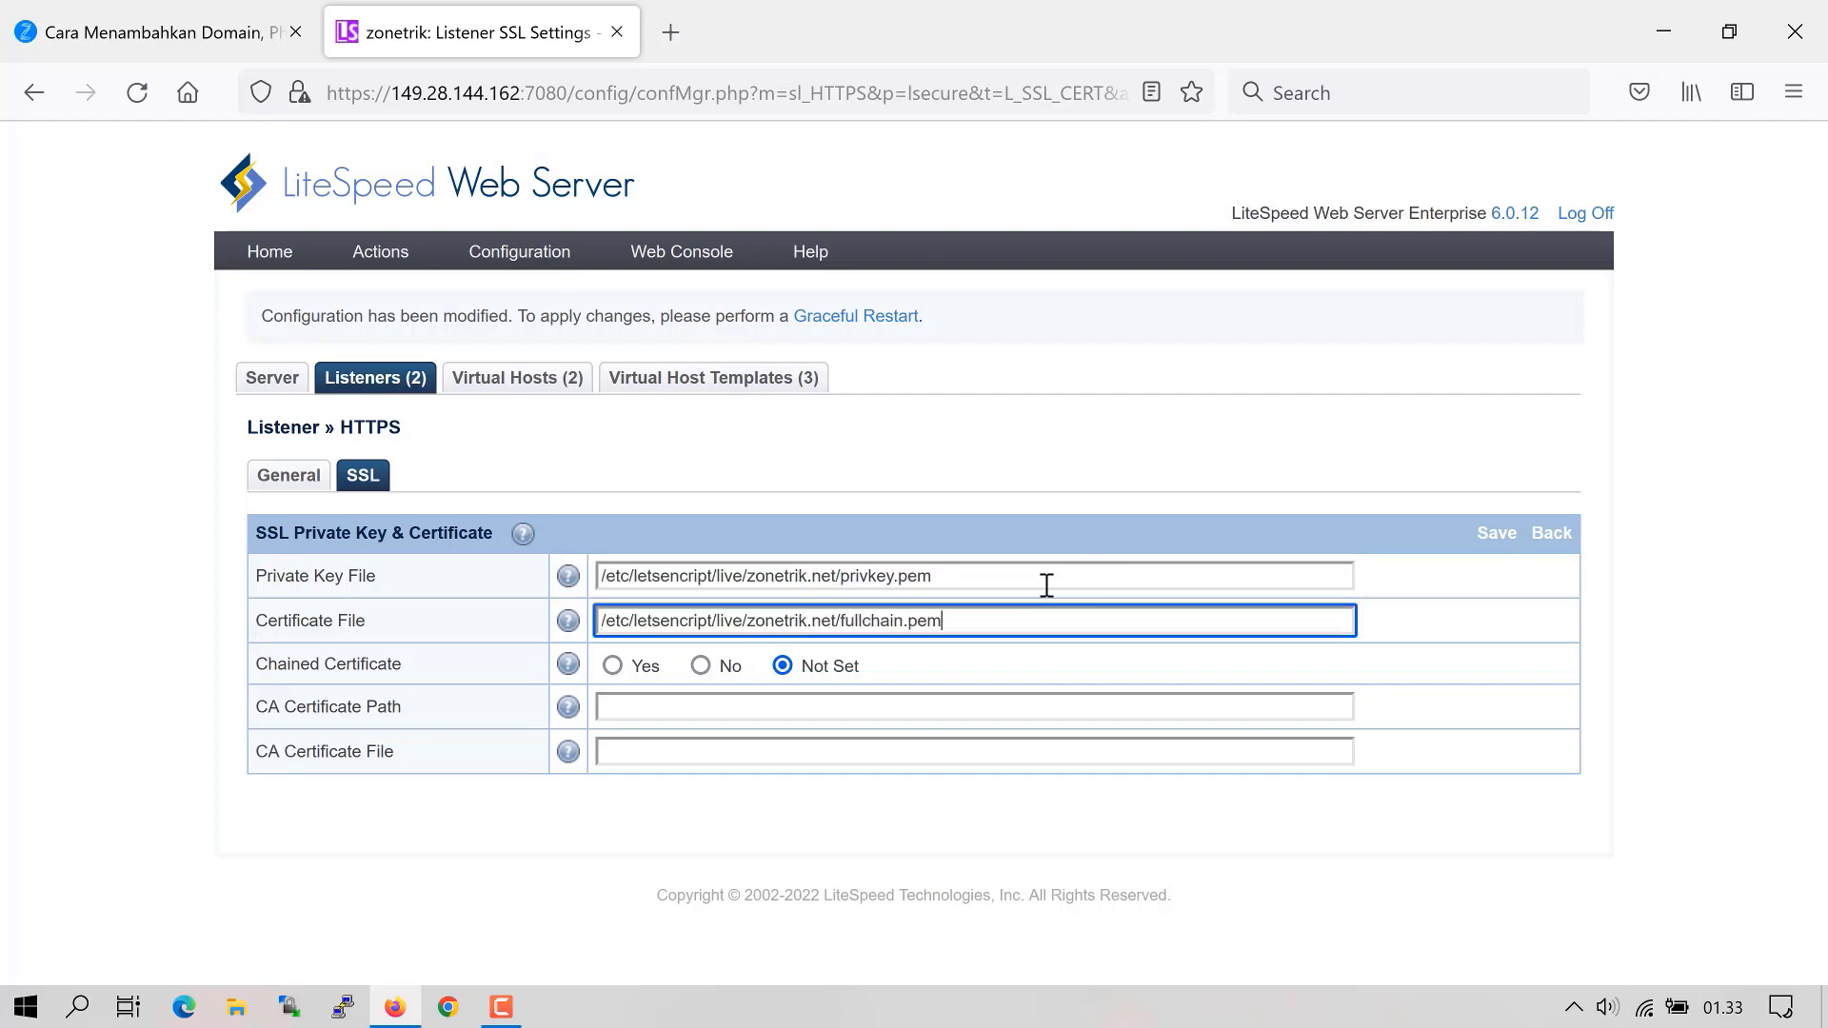
- Mark the certificate as chained, set the CA certificate to chain.pem, and save
click(608, 687)
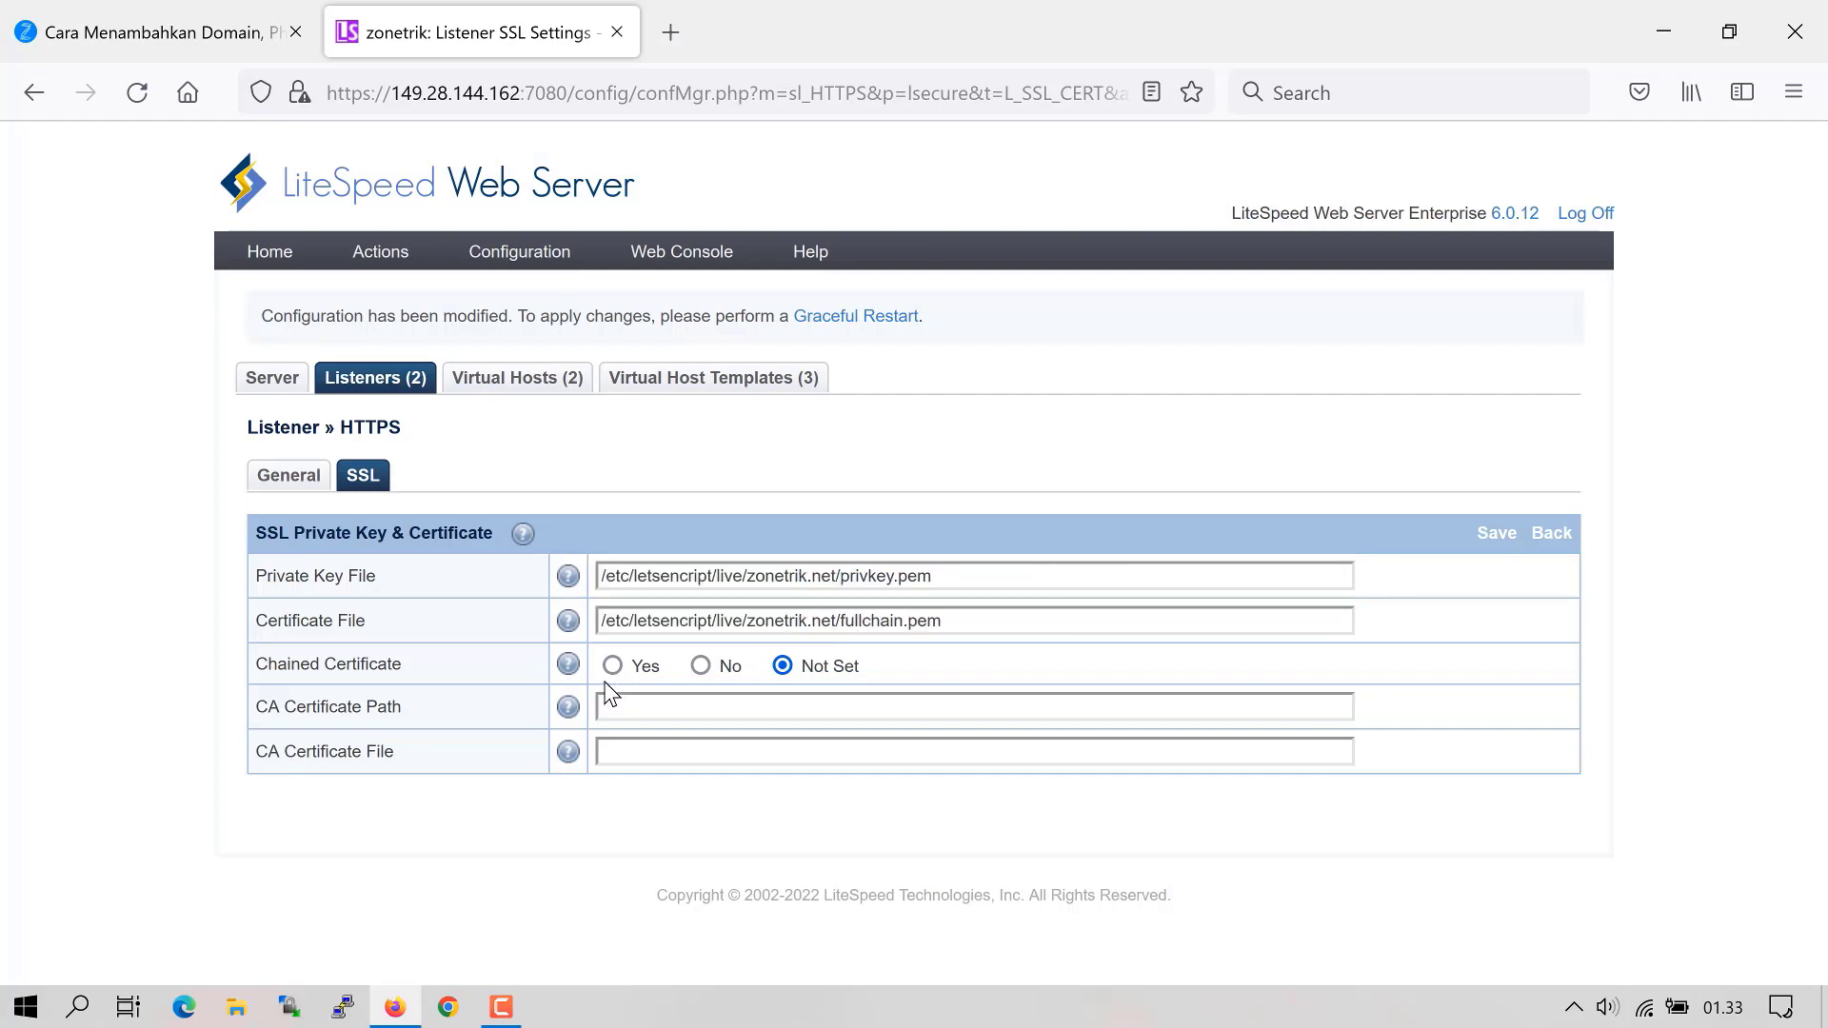
click(633, 708)
click(612, 665)
click(691, 707)
text(/etc/letsencript/live/zonetrik.net/)
click(723, 750)
text(/etc/letsencript/live/zonetrik.net/)
text(chai)
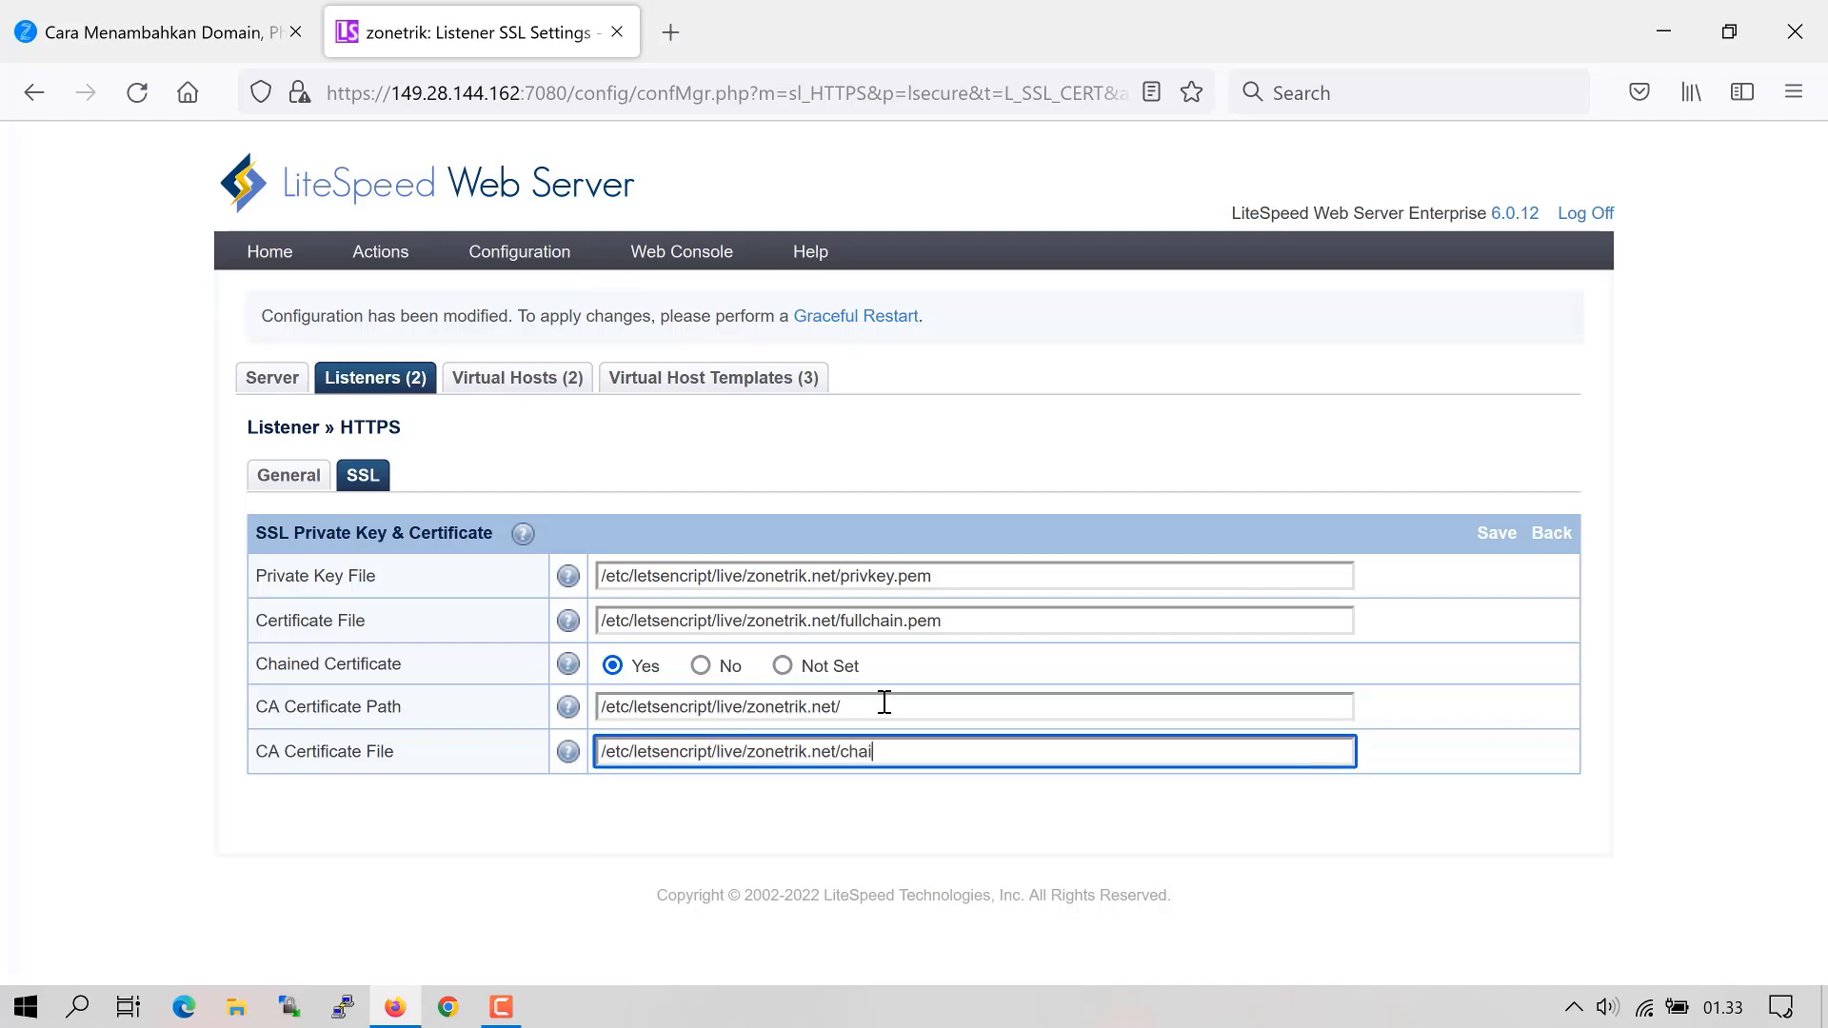
text(n.pem)
click(809, 686)
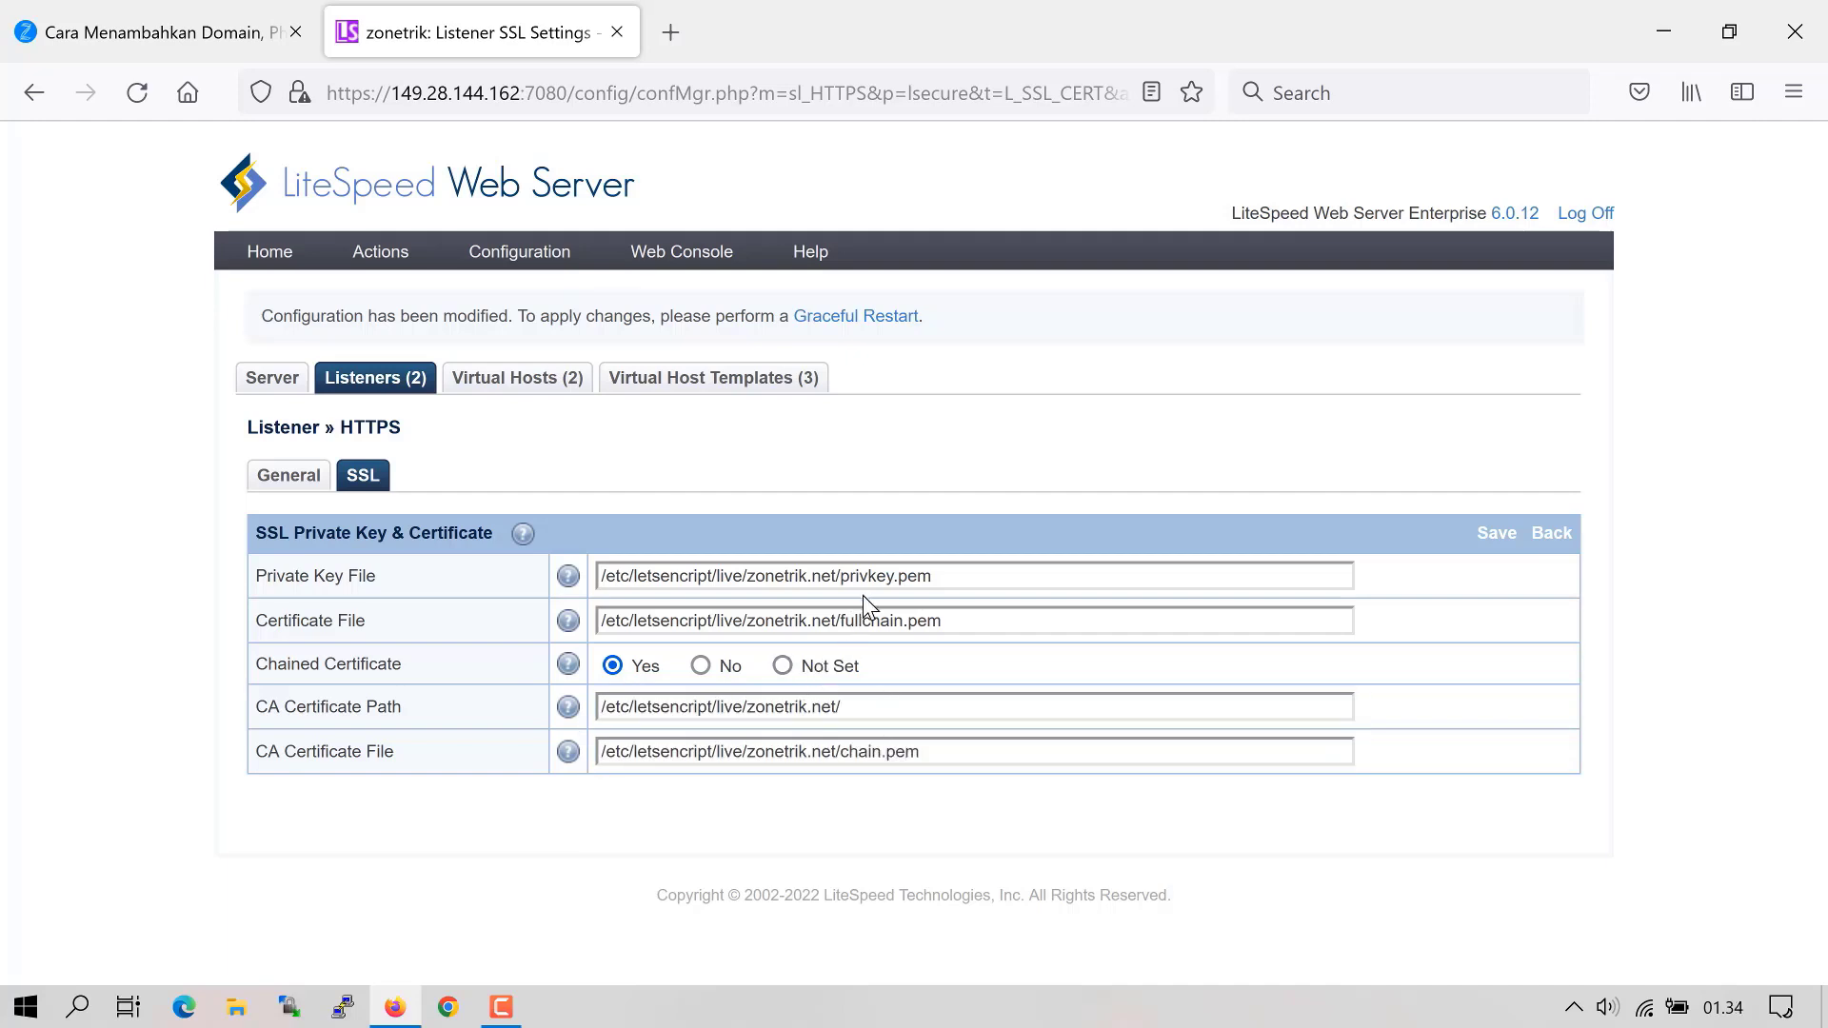
click(840, 575)
key(shift+Home)
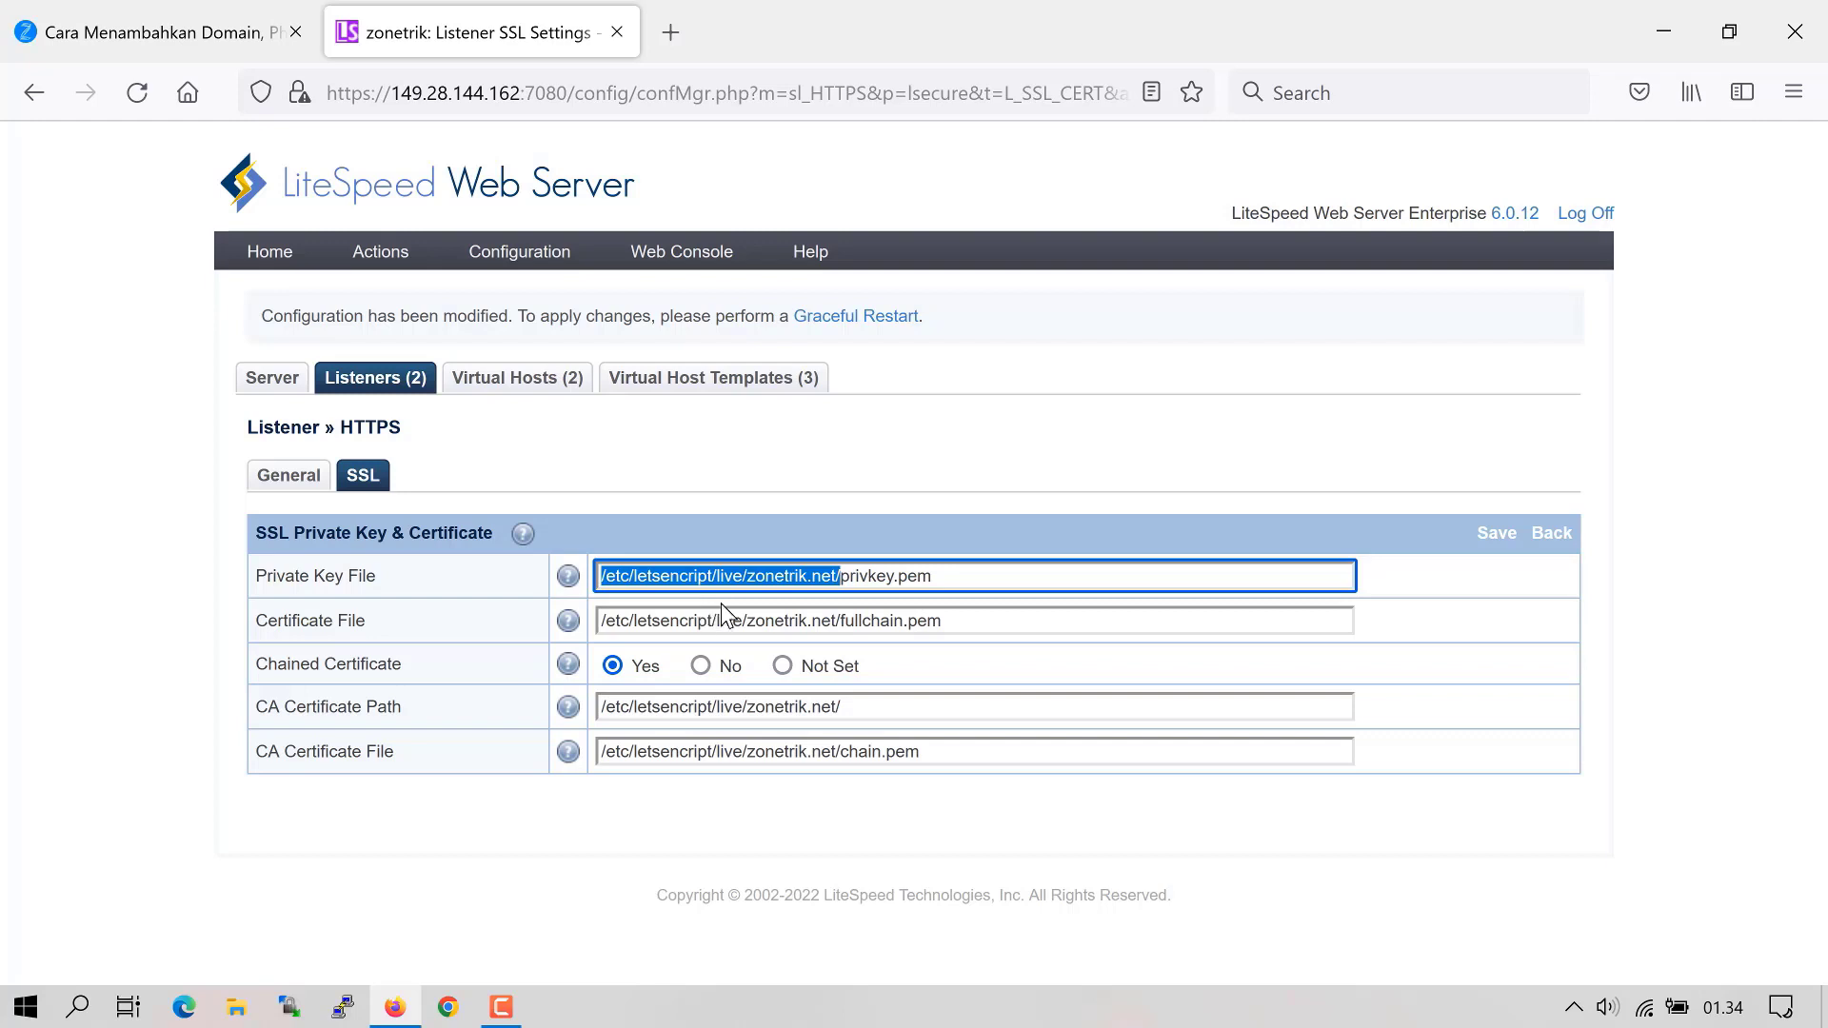
click(1382, 719)
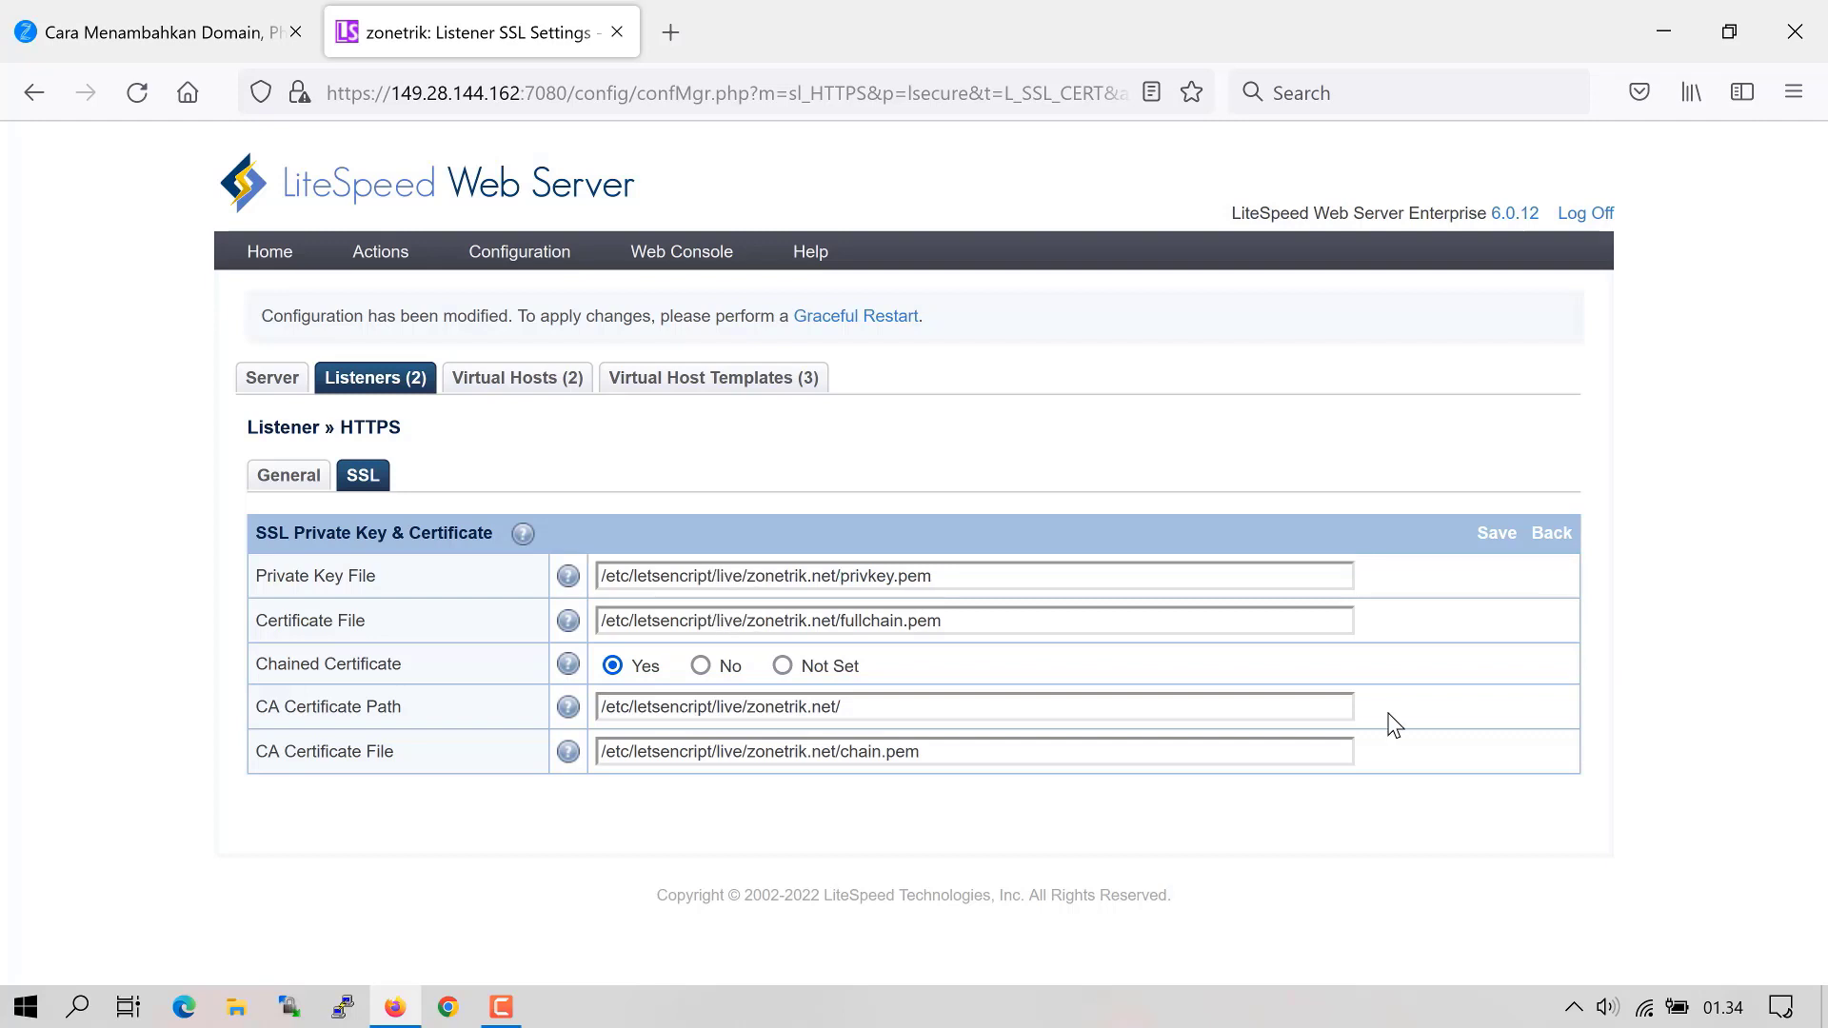
click(1496, 535)
- Enable SSL v3.0 and TLS v1.0, v1.1, v1.2, v1.3 in the SSL protocol settings and save
scroll(850, 967, down, 3)
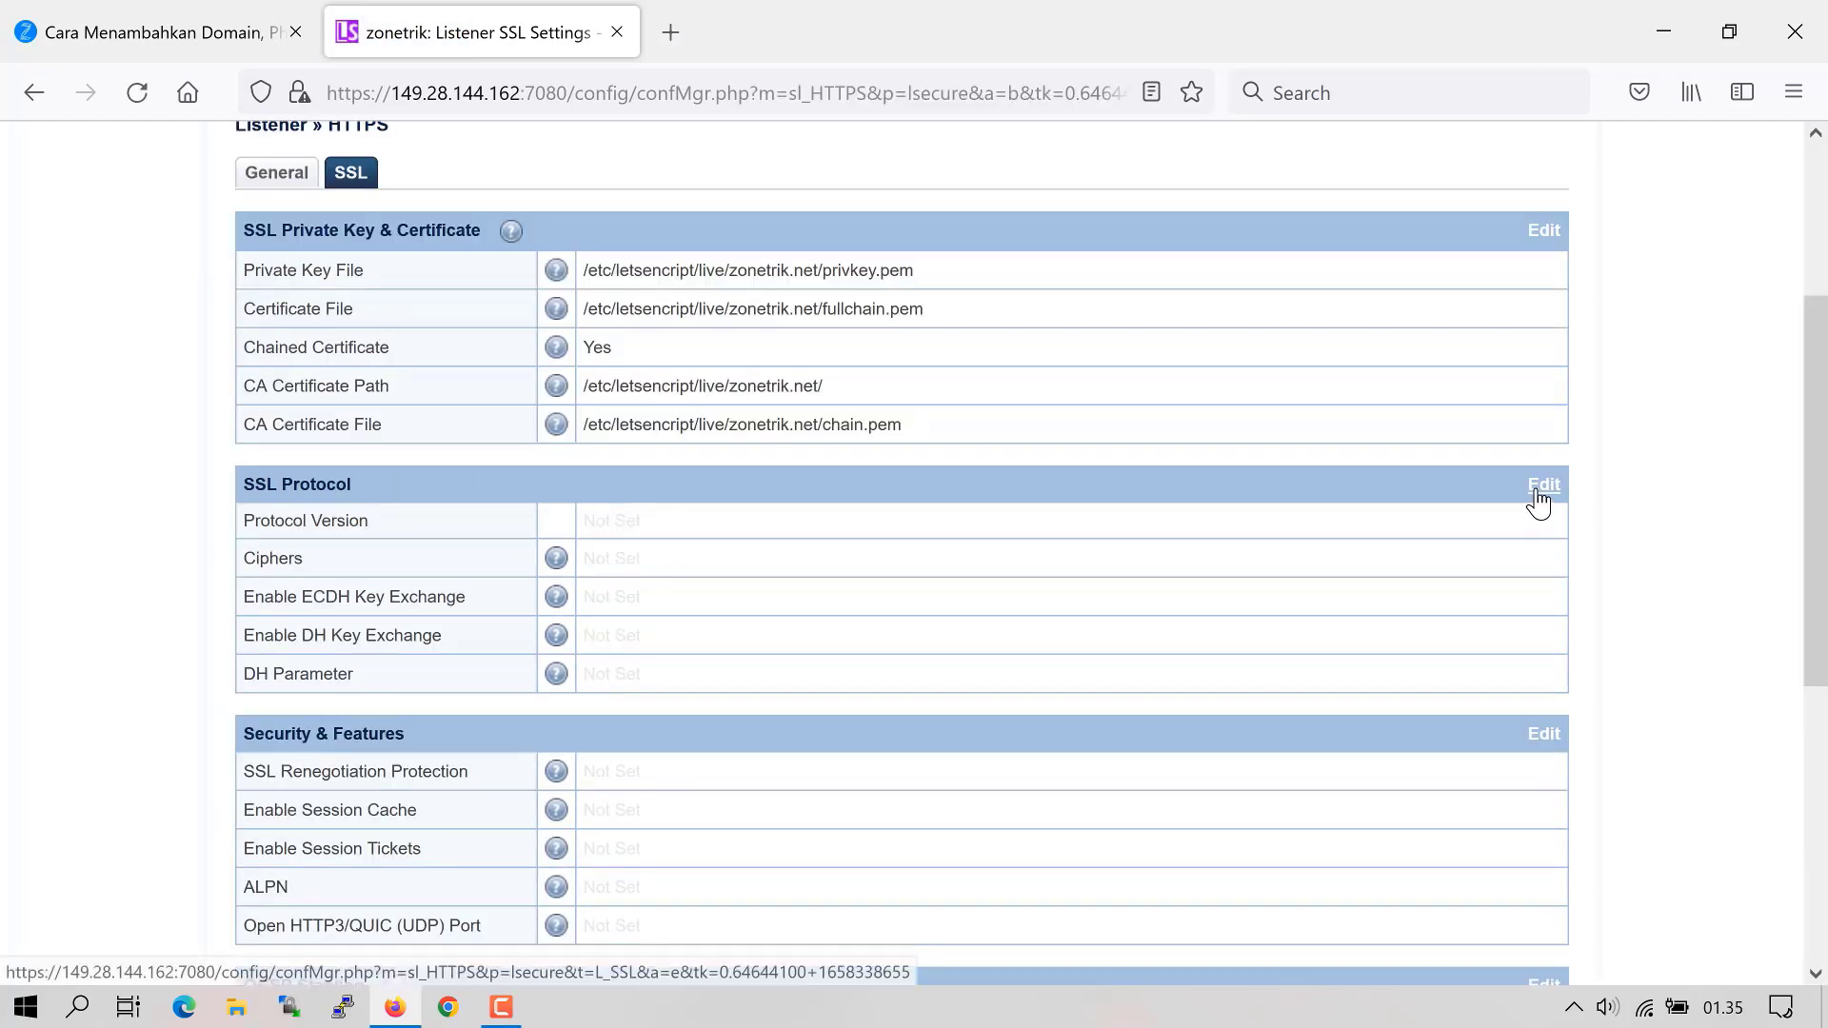
click(1531, 488)
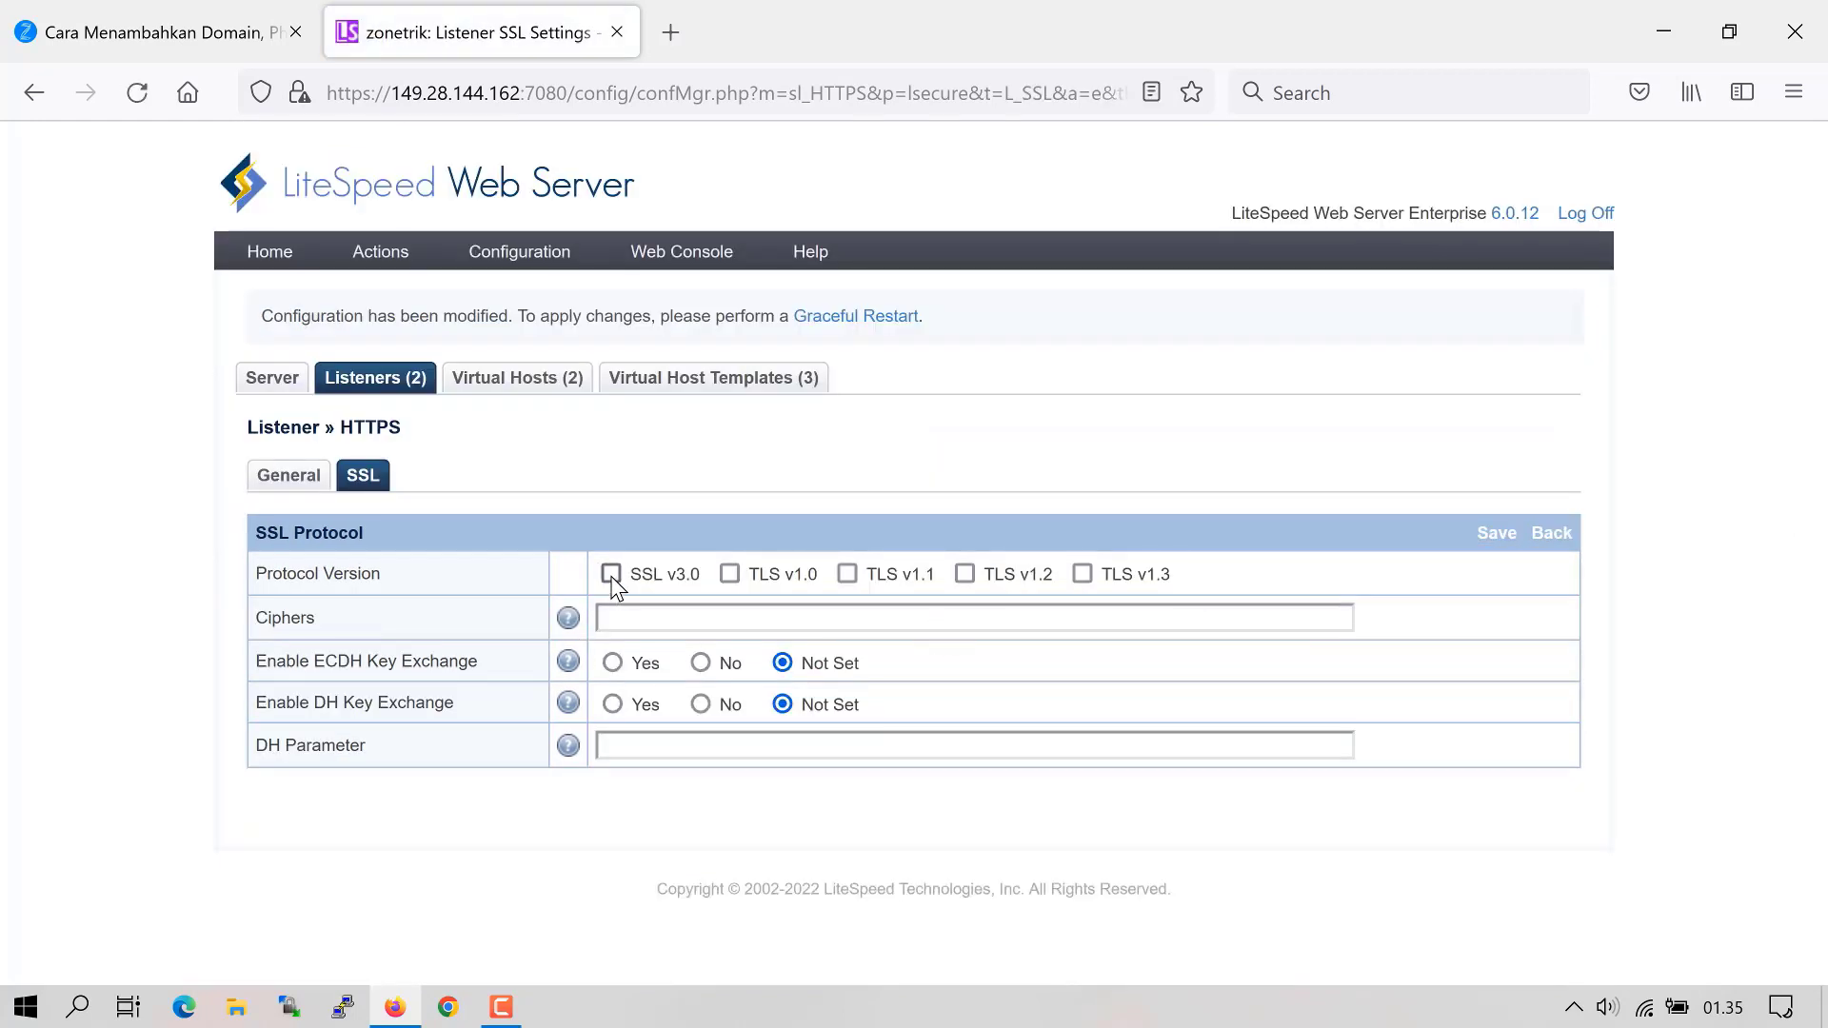
click(611, 575)
click(730, 575)
click(846, 575)
click(965, 575)
click(1082, 574)
click(1488, 538)
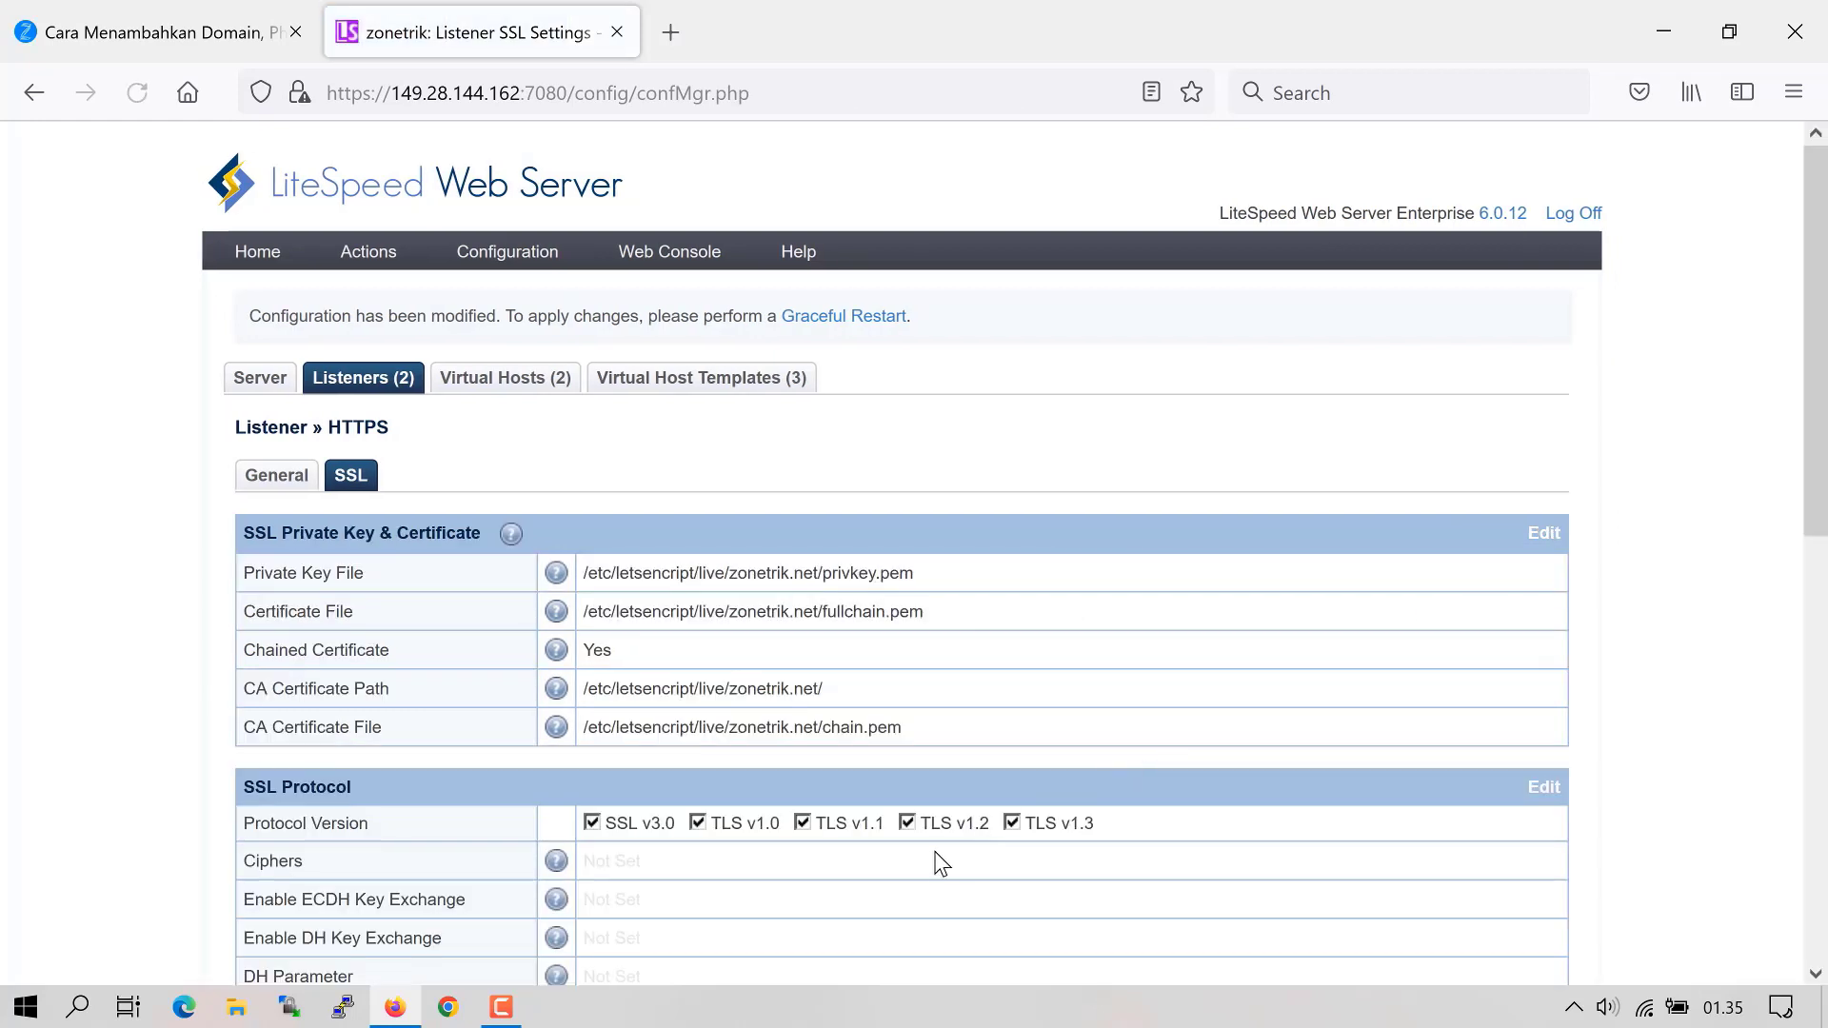
- Turn on session cache and session tickets, allow SPDY/2, SPDY/3 and HTTP/2 ALPN, and save
scroll(934, 861, down, 3)
scroll(957, 843, down, 2)
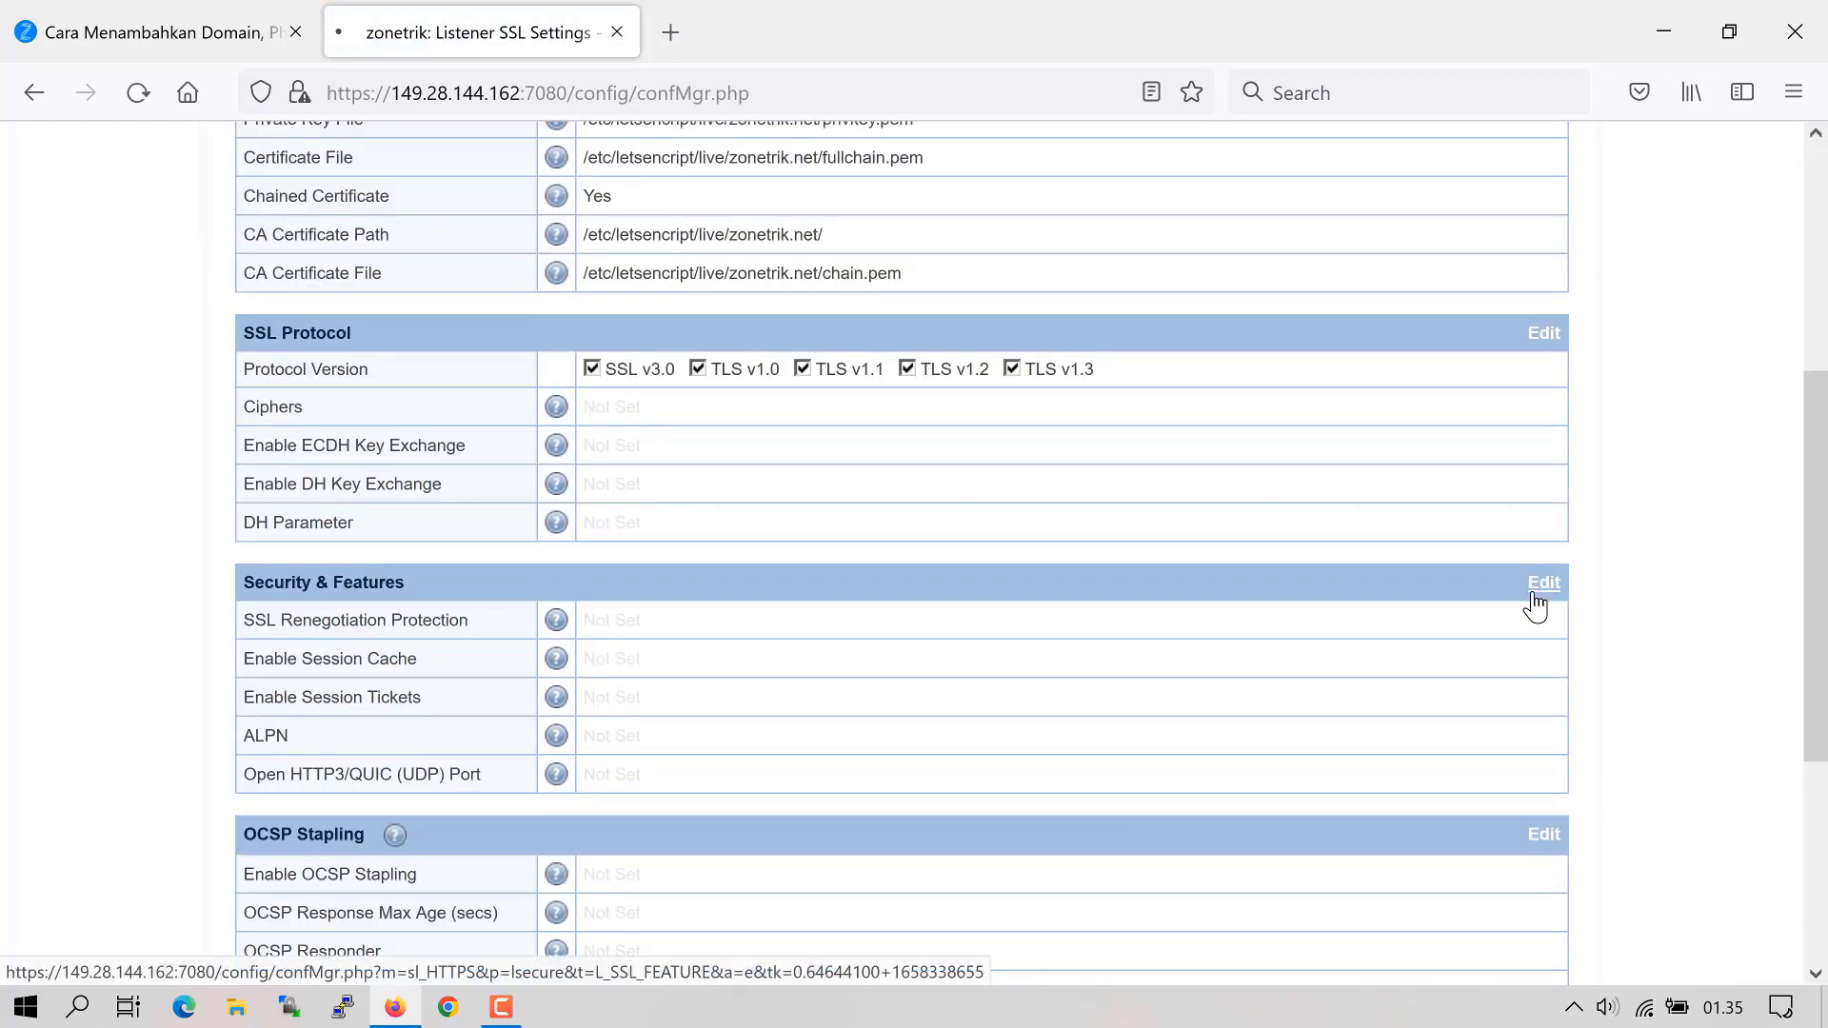
click(1543, 584)
scroll(874, 633, down, 1)
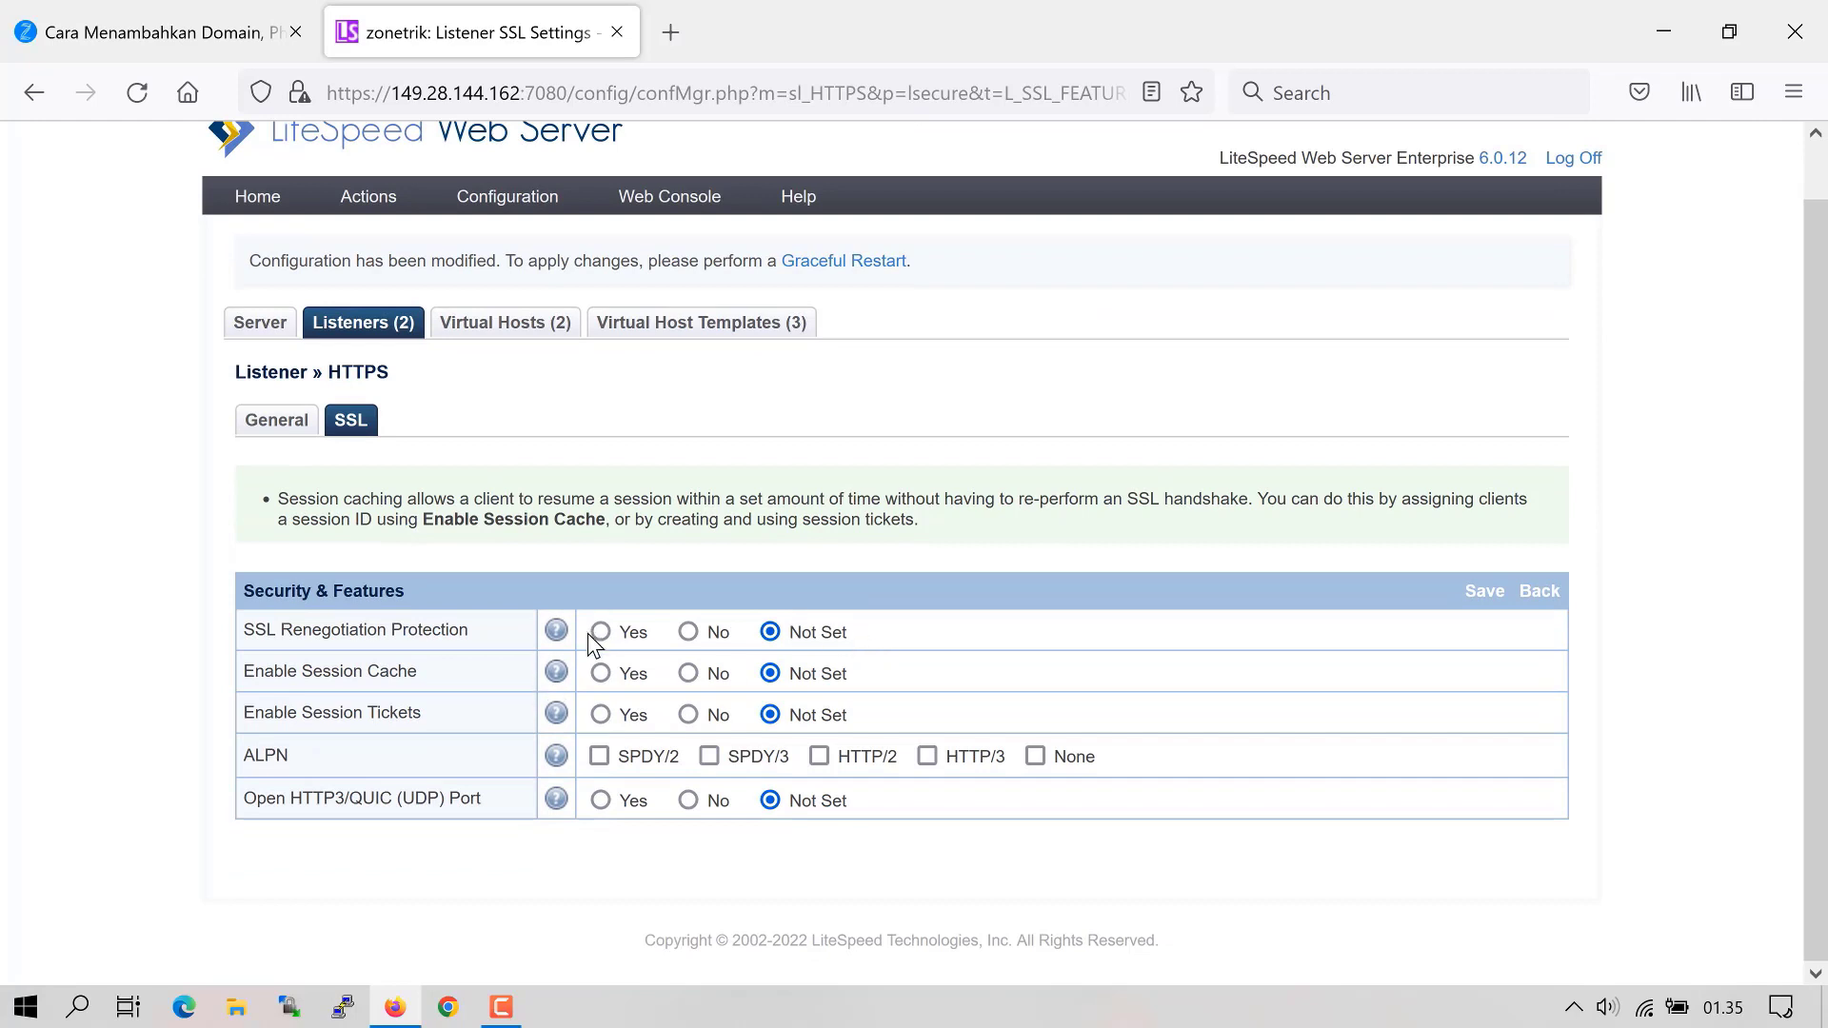
click(601, 673)
click(600, 716)
click(598, 756)
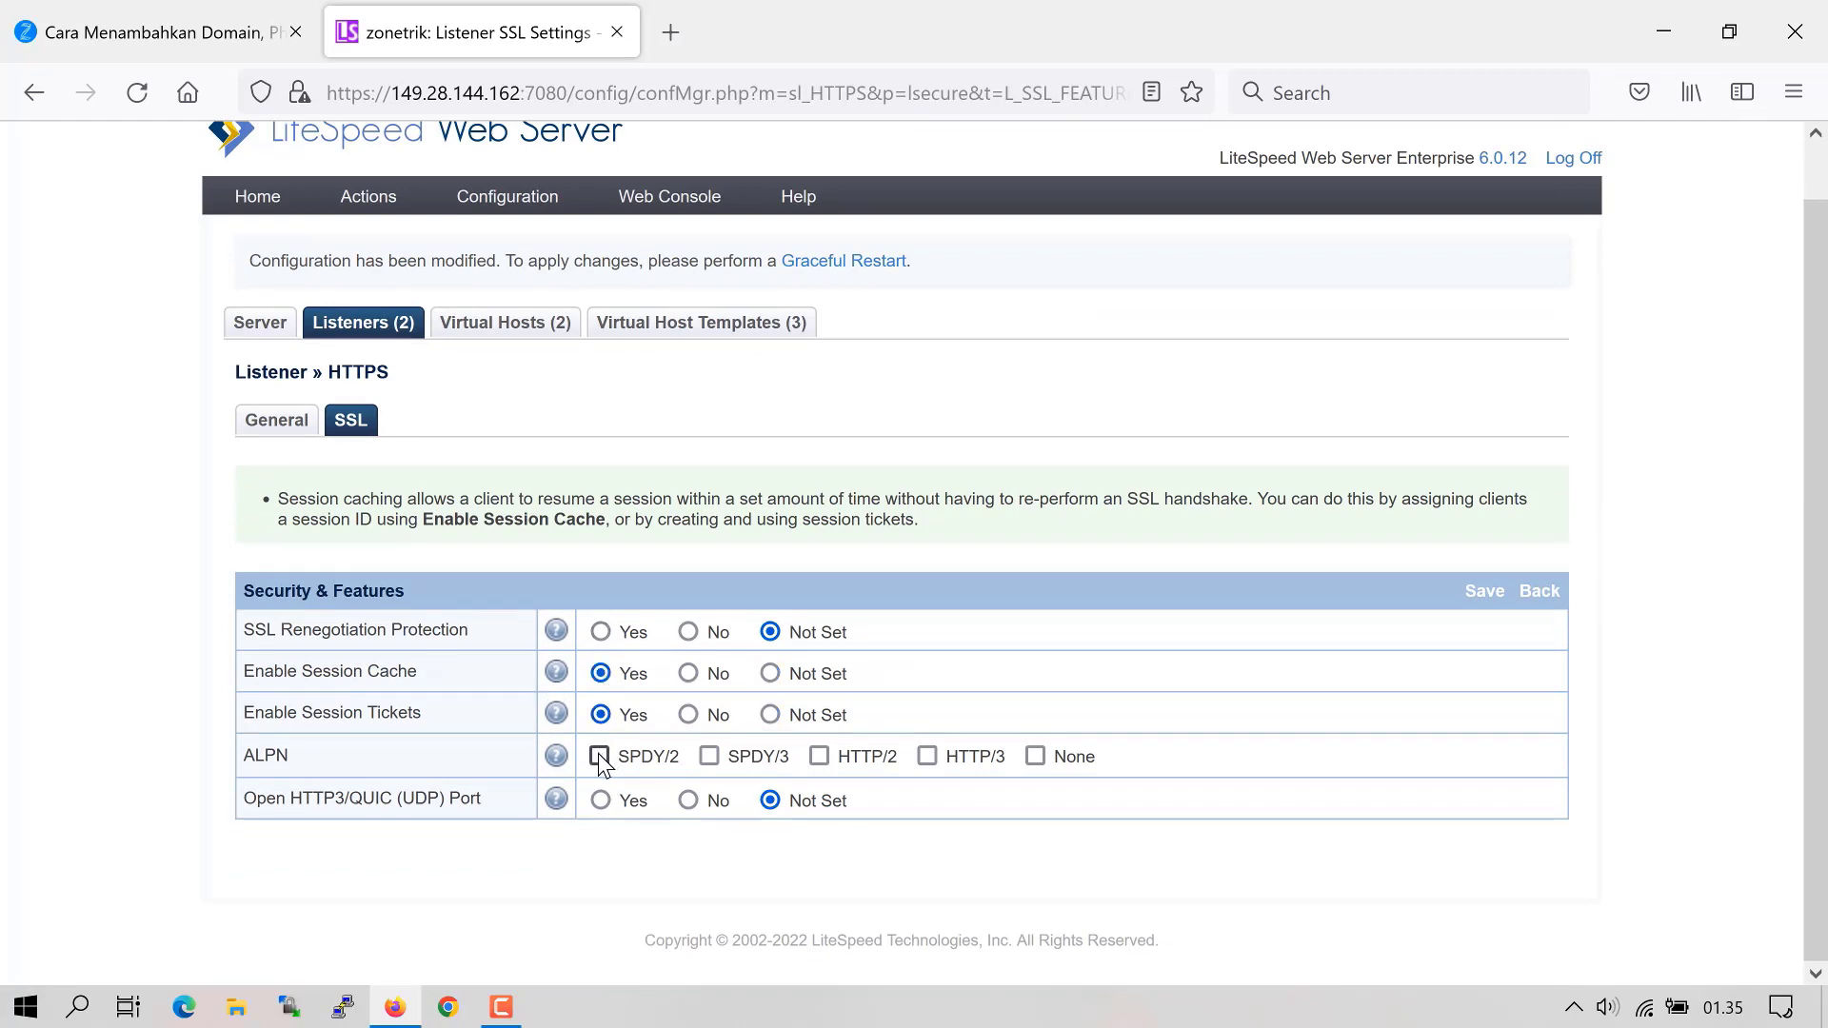
click(709, 756)
click(818, 756)
click(1478, 592)
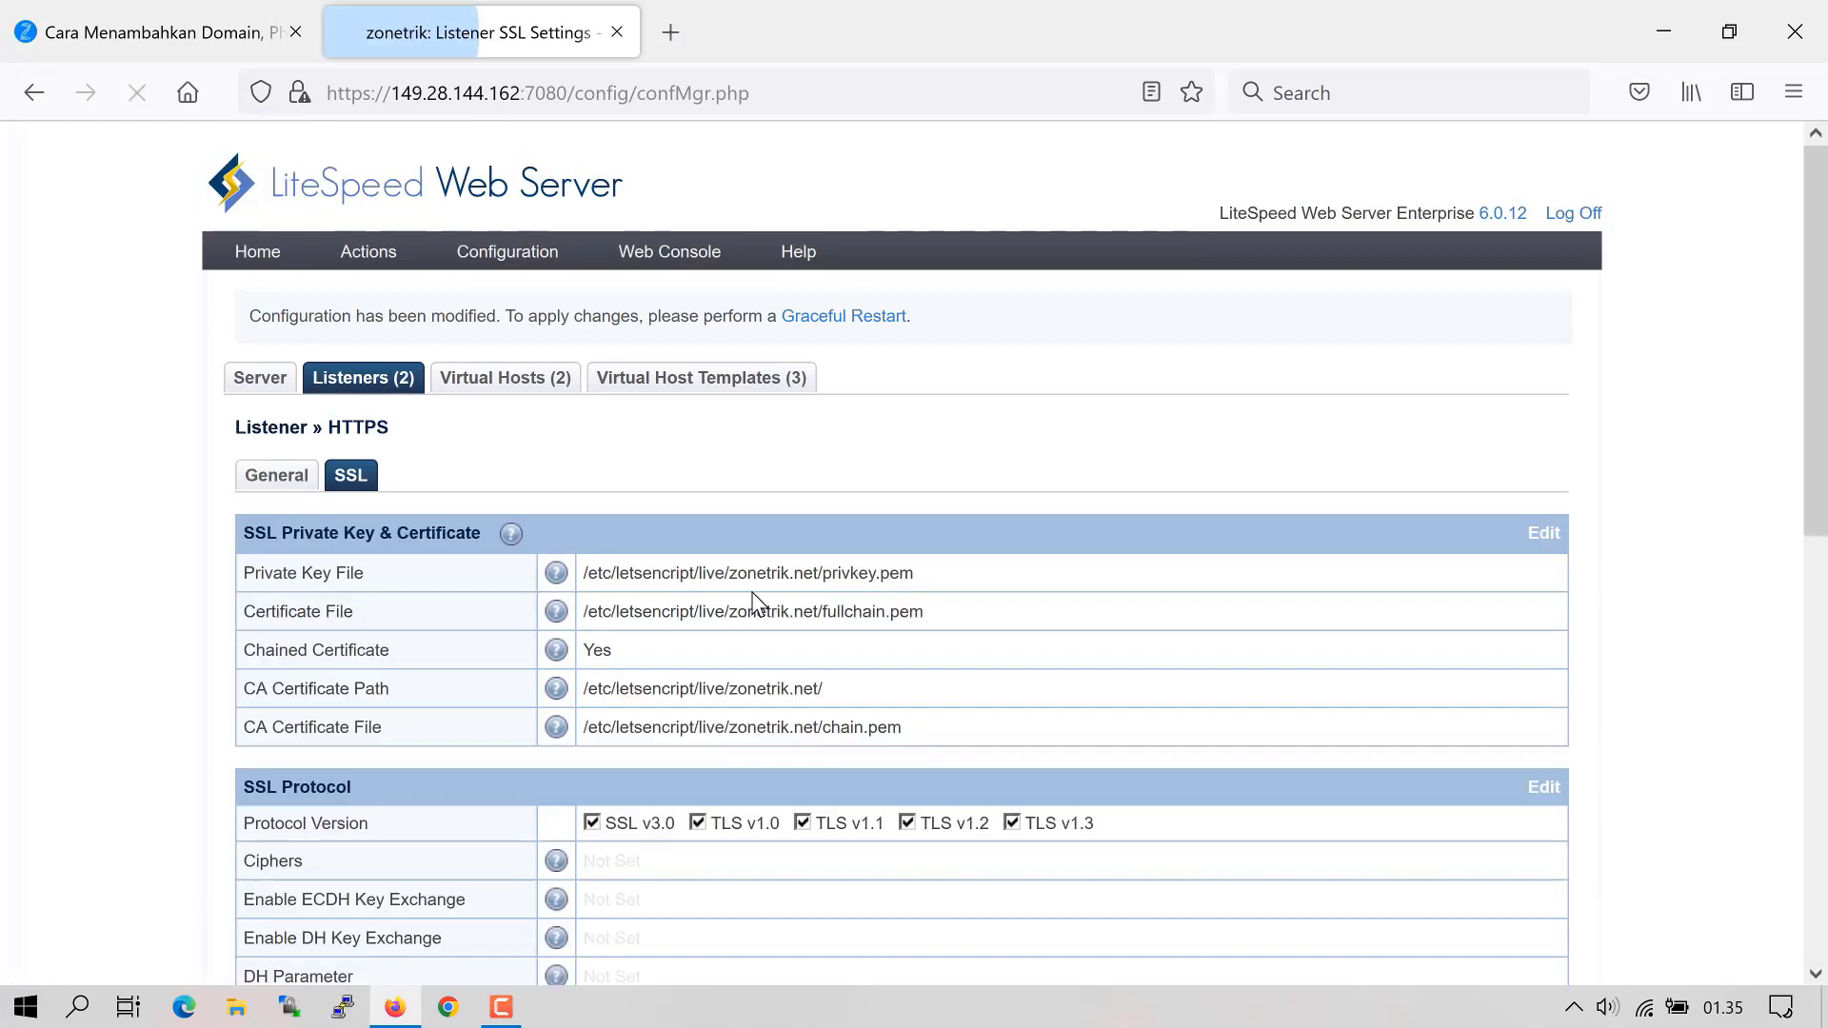
- Gracefully restart the LiteSpeed server, then return to the zonetrik.net blog article
click(830, 323)
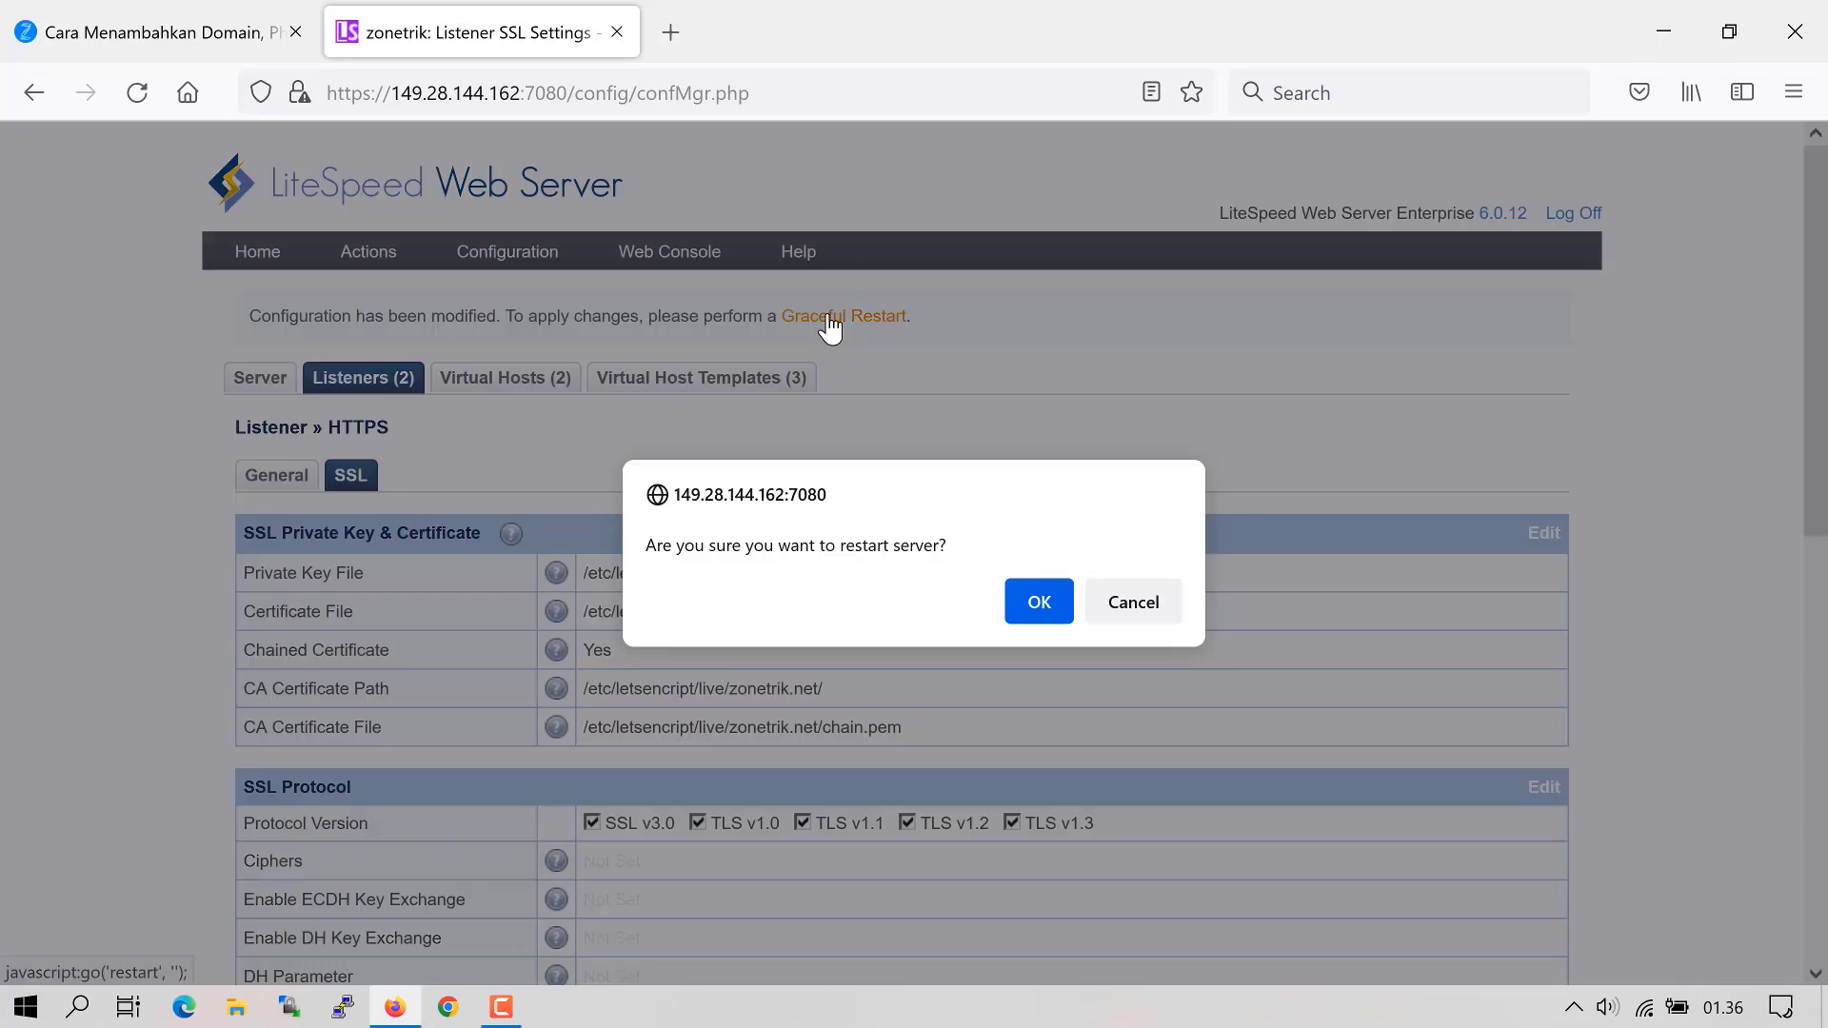
click(1022, 598)
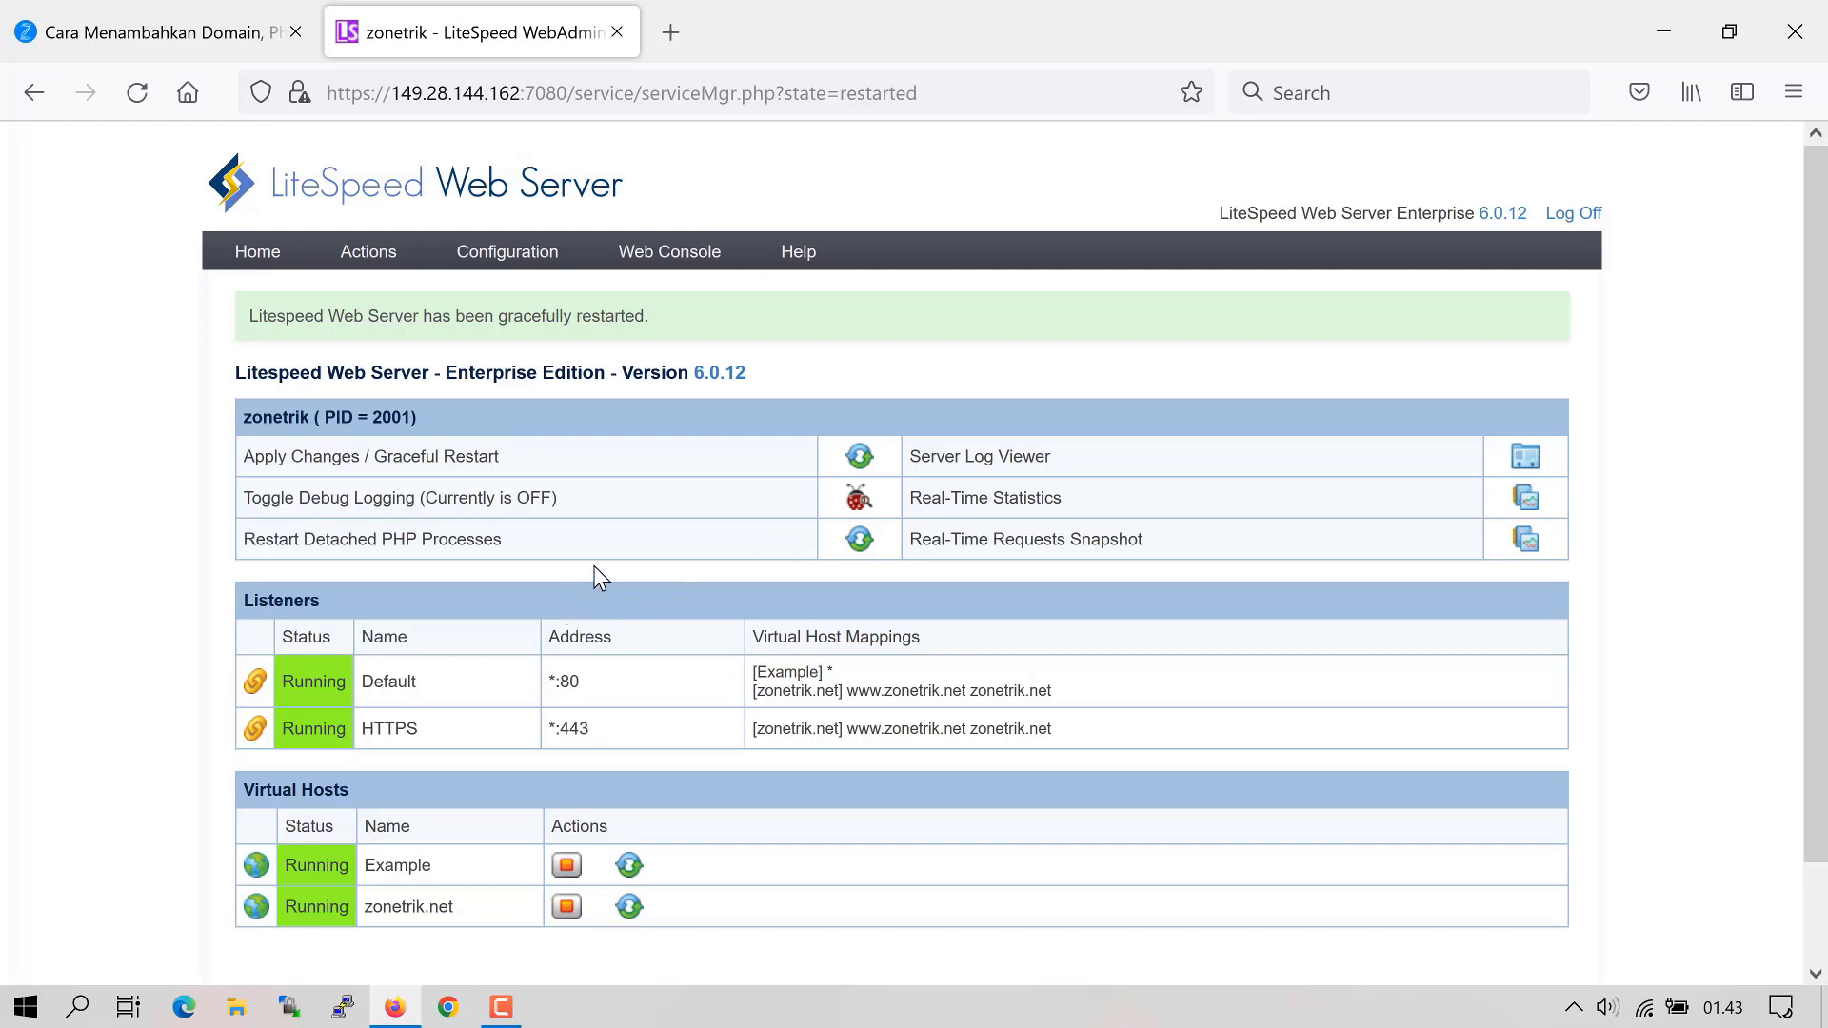
click(11, 40)
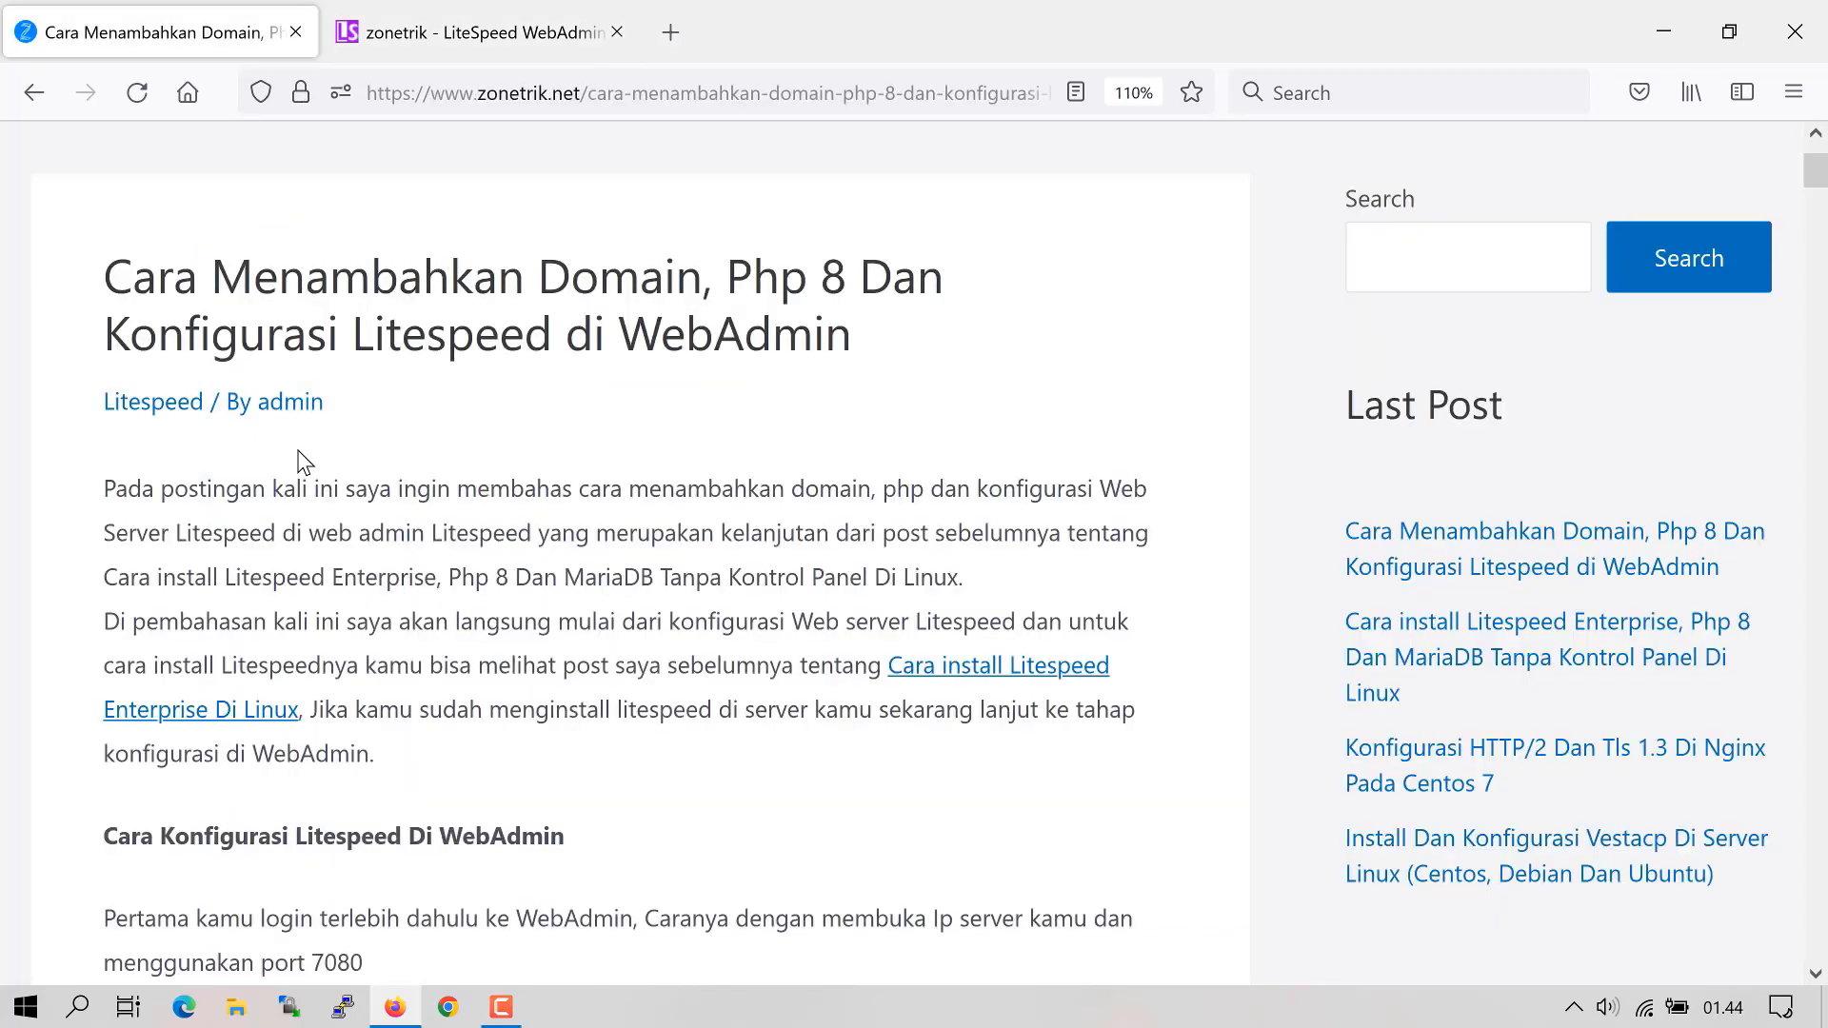
scroll(493, 506, down, 5)
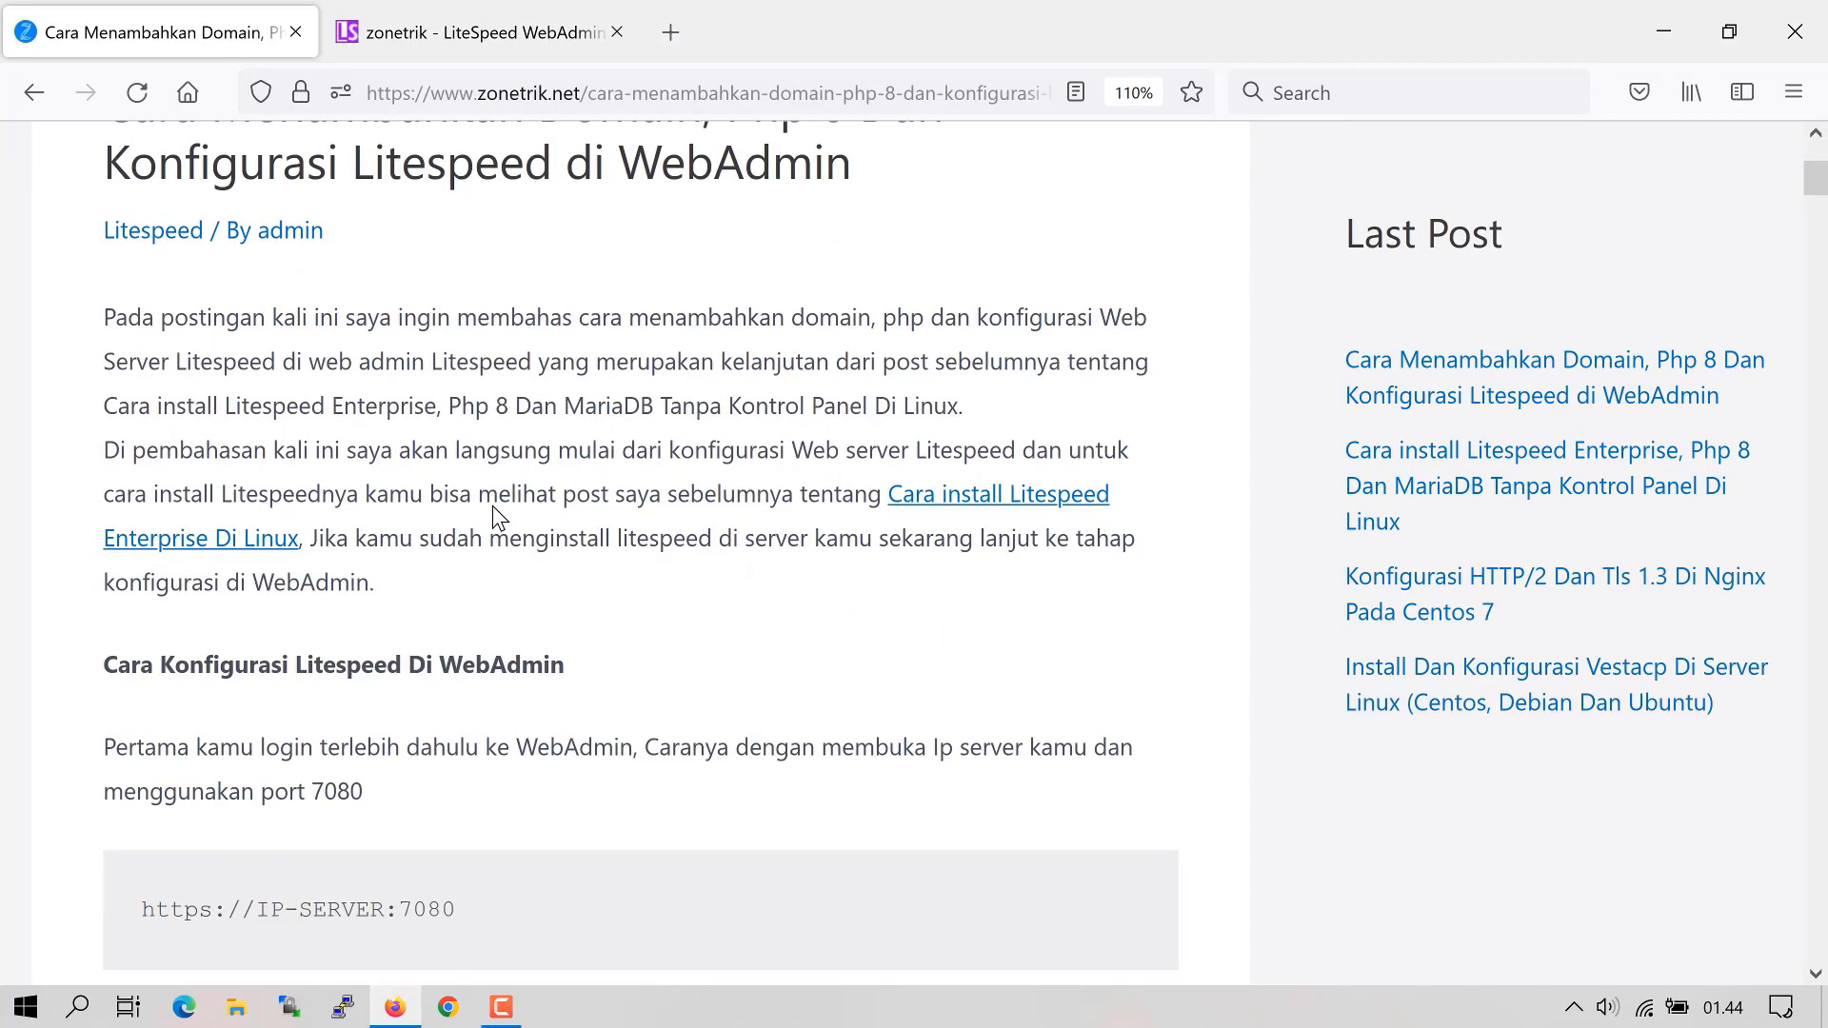
scroll(481, 547, down, 8)
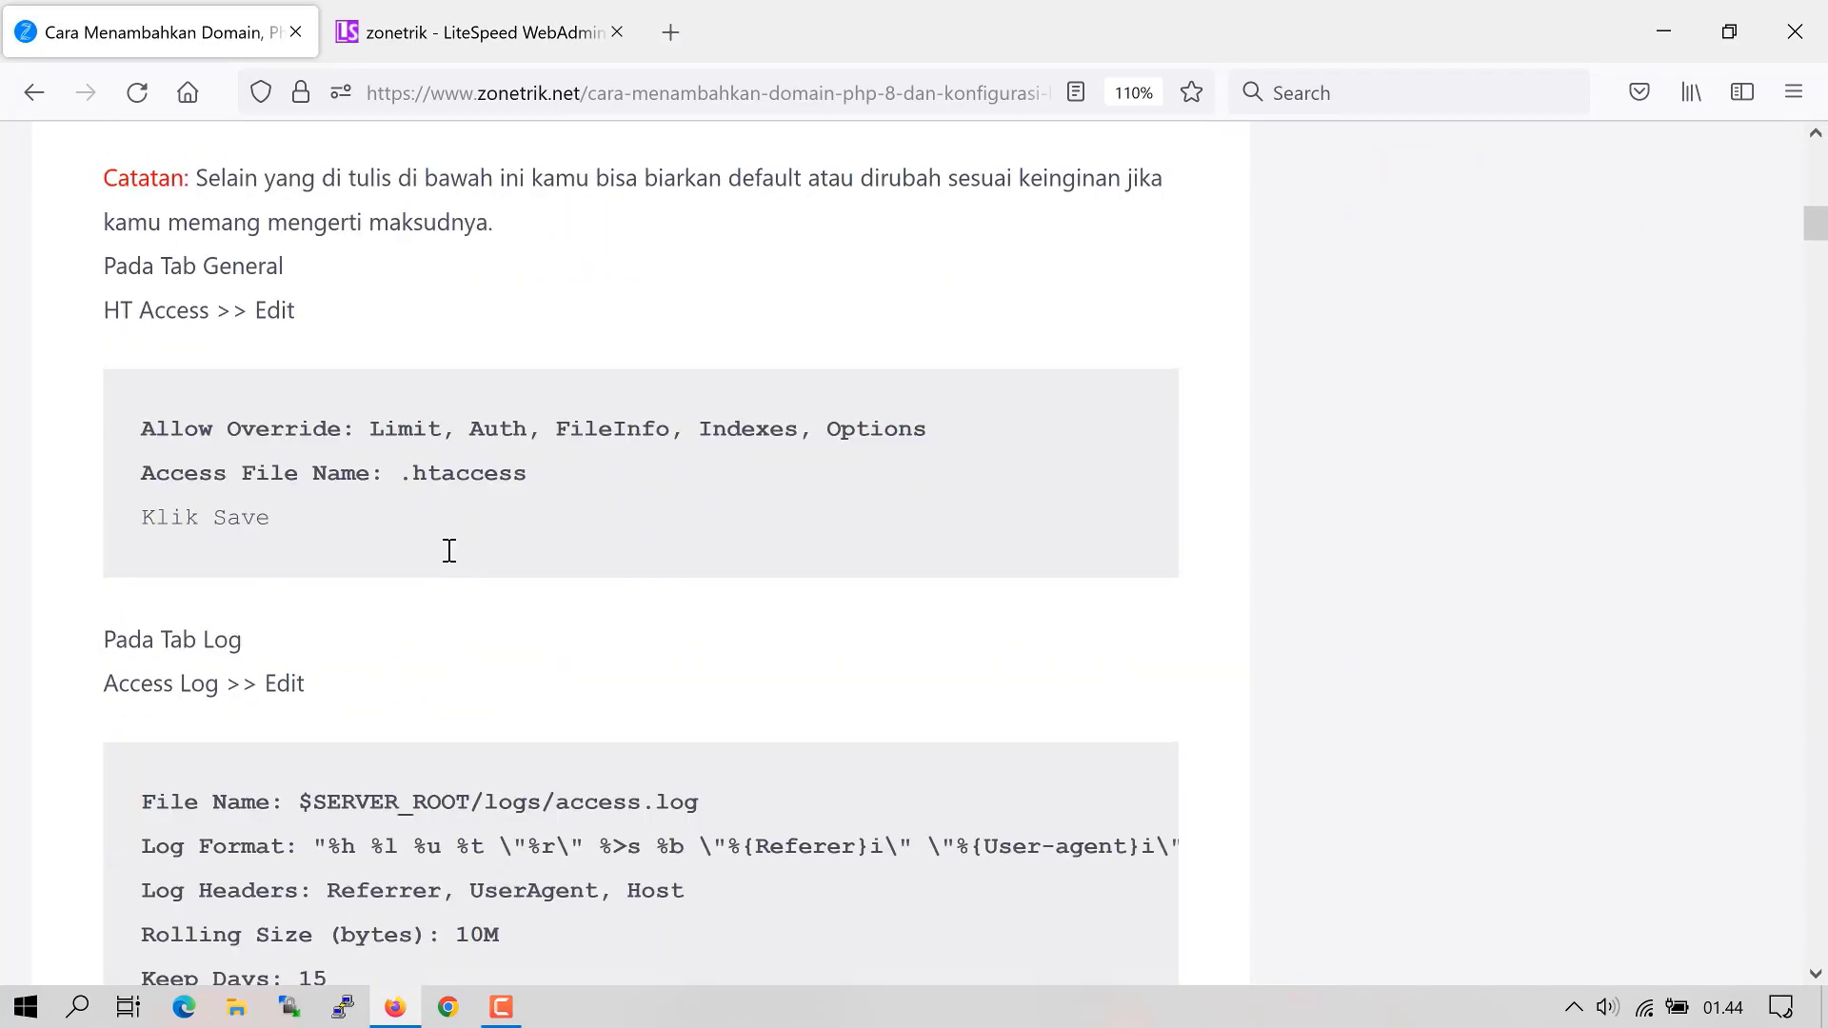
scroll(453, 604, up, 15)
scroll(457, 579, down, 3)
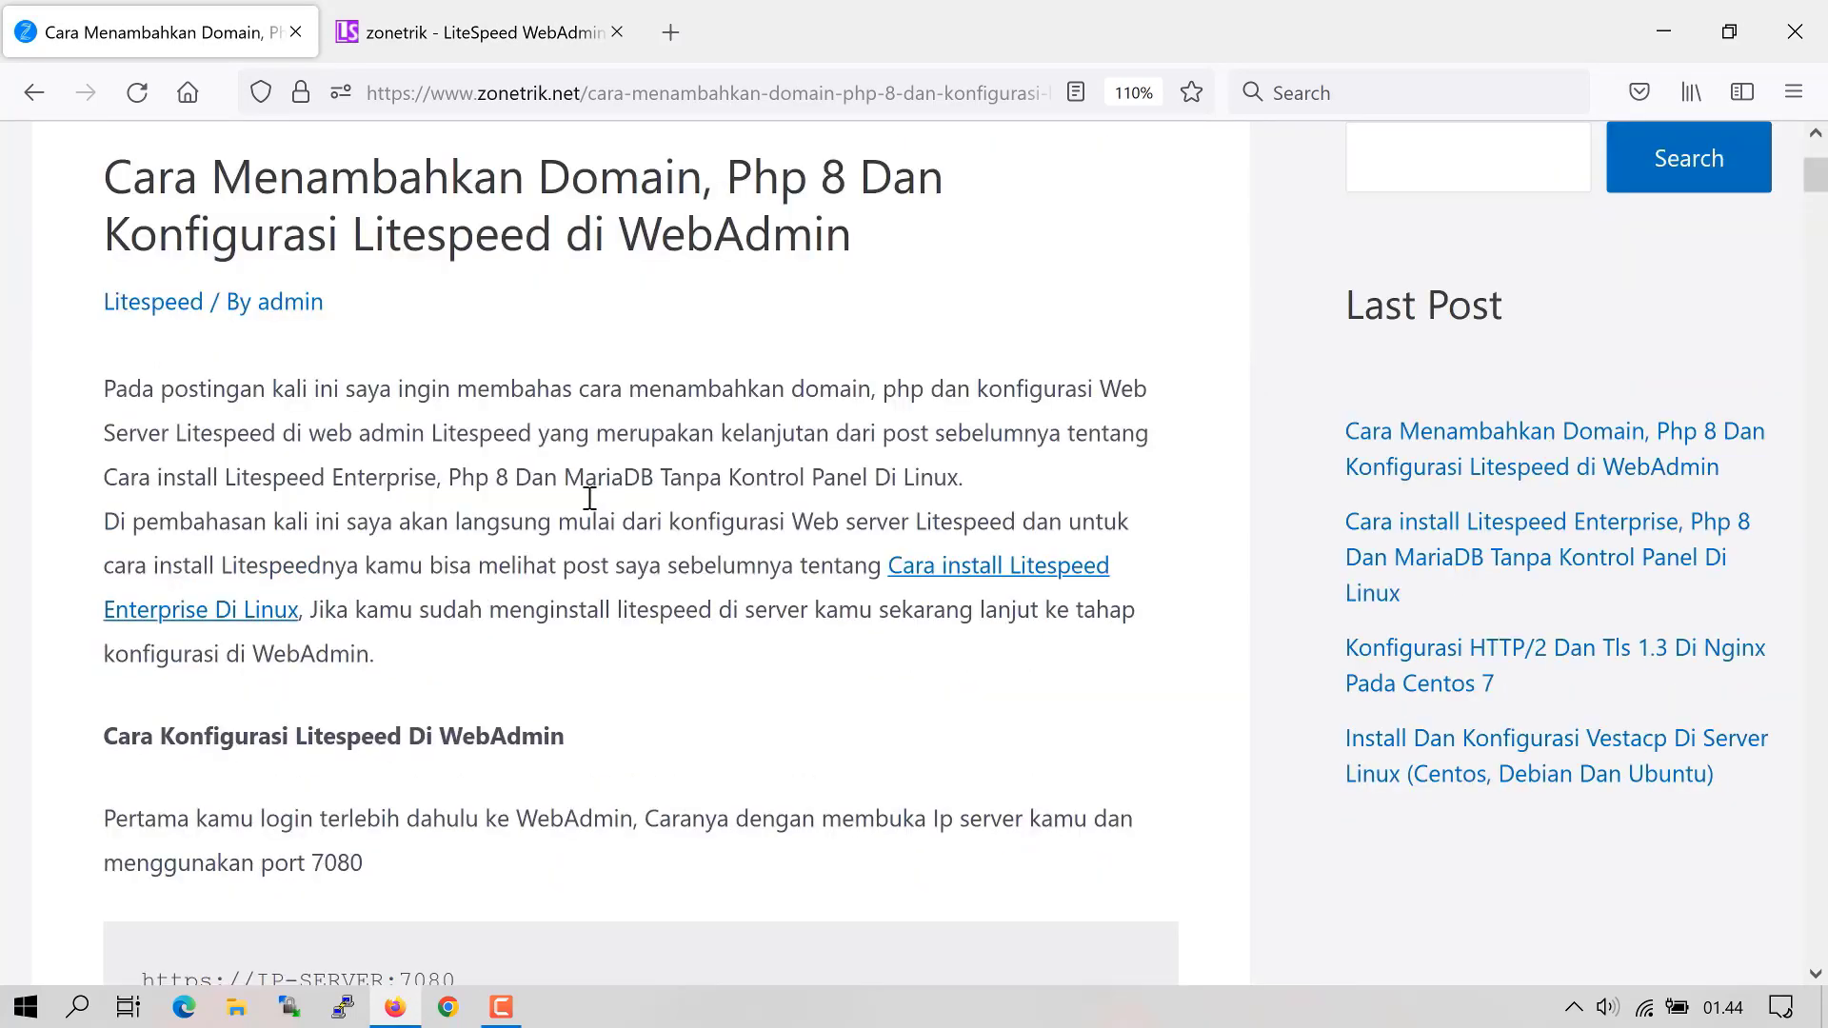
scroll(590, 504, up, 1)
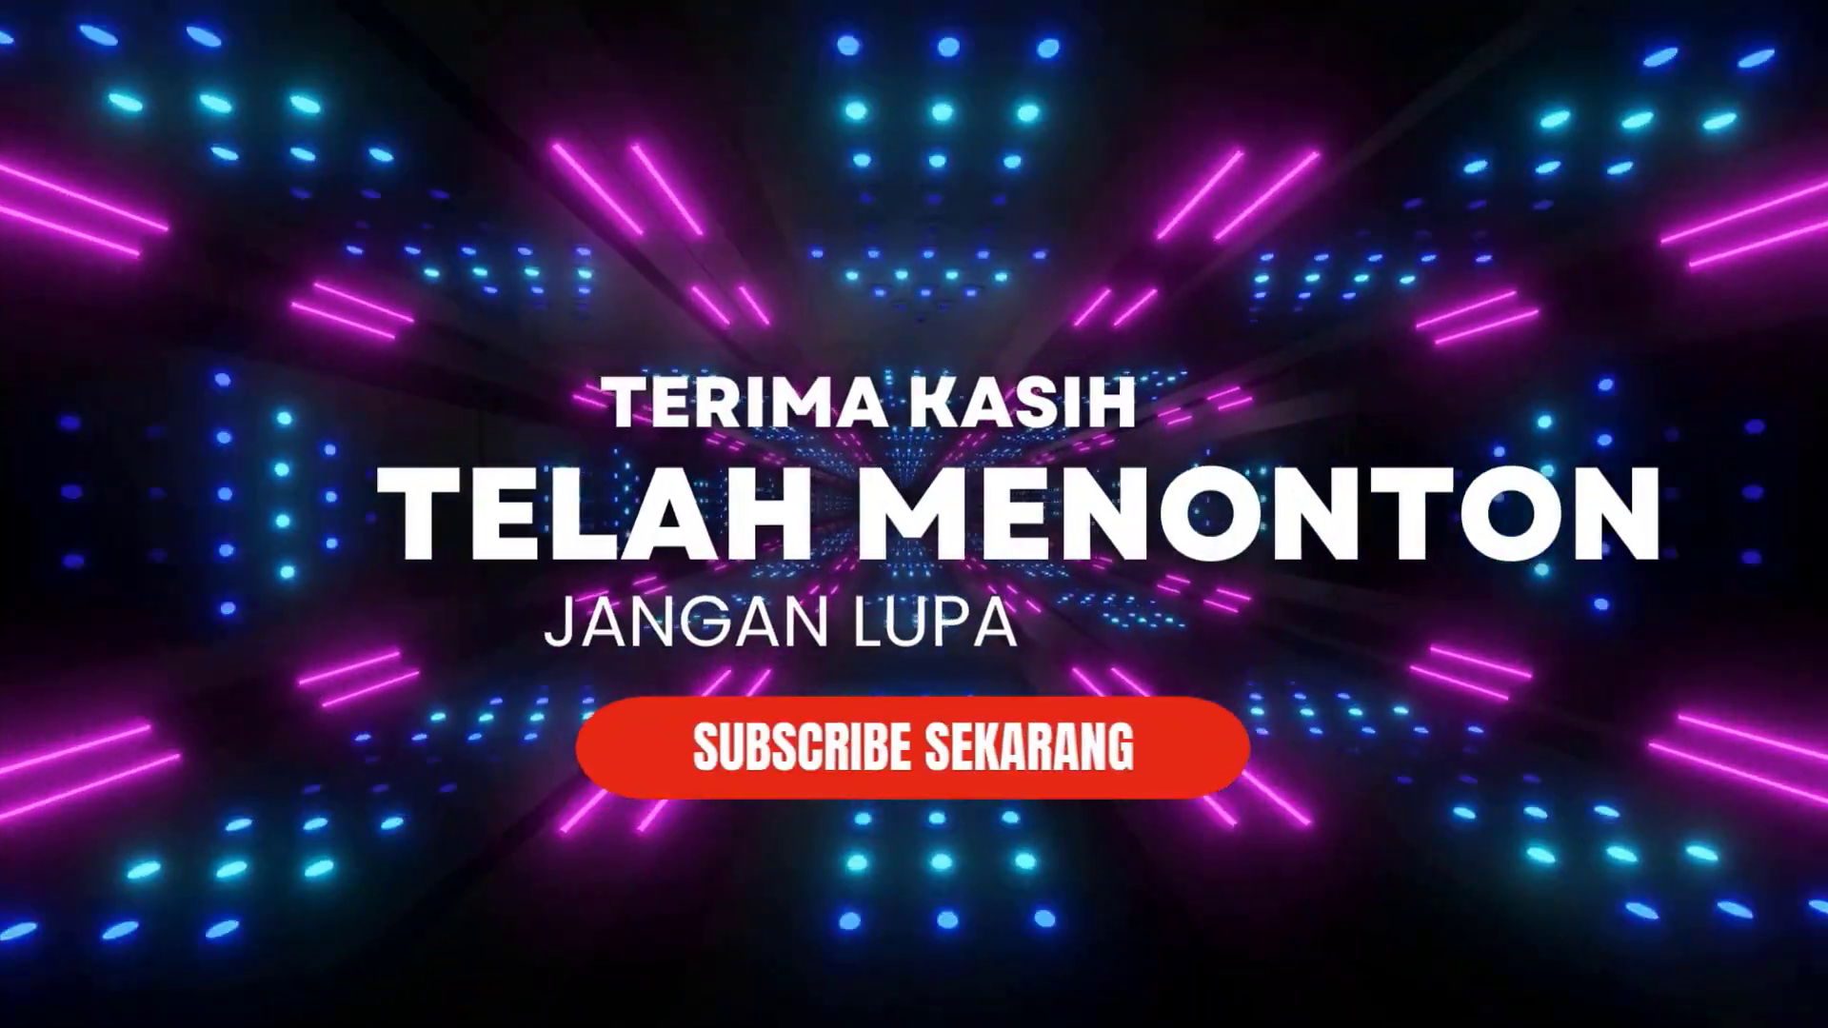